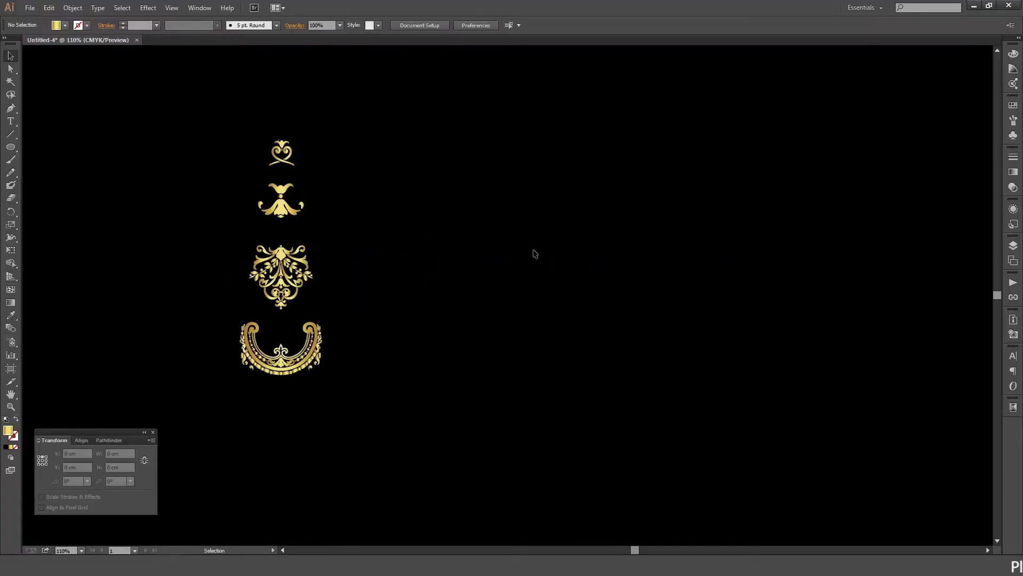
# Step: Draw a 0.25 cm × 0.25 cm circle with the Ellipse tool and select it
pyautogui.press('l')
pyautogui.click(535, 254)
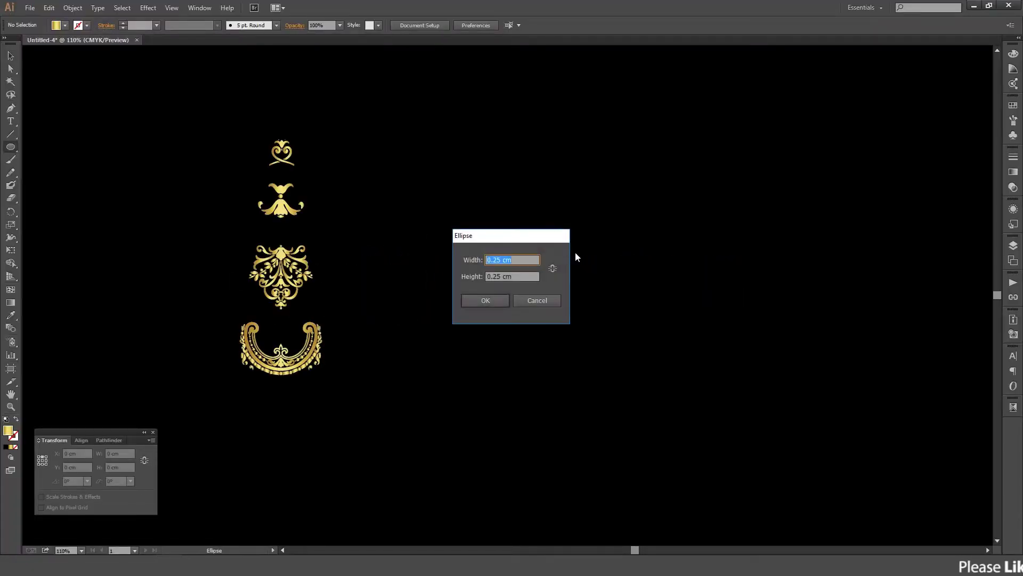
pyautogui.press('Return')
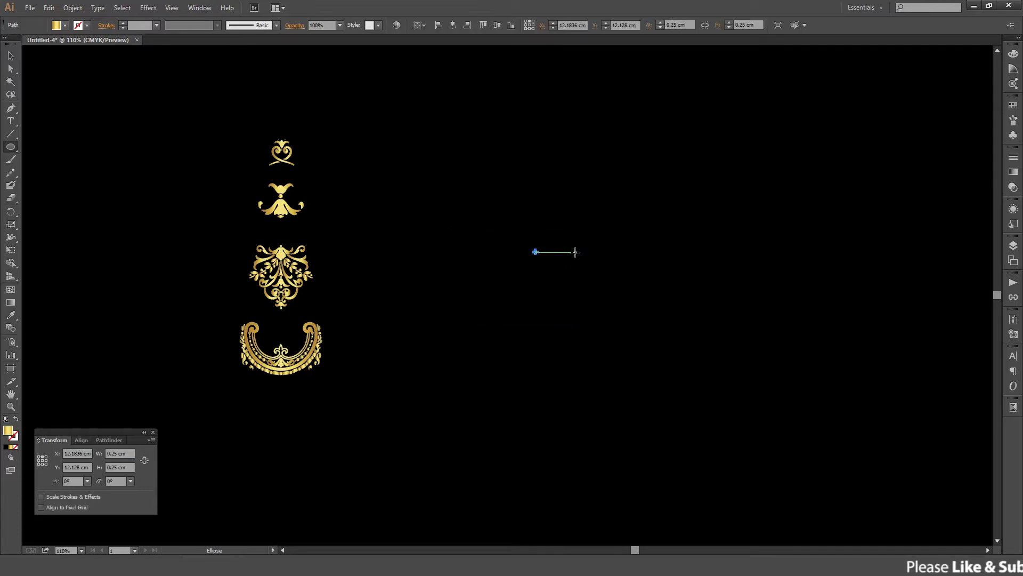
pyautogui.press('v')
pyautogui.click(593, 273)
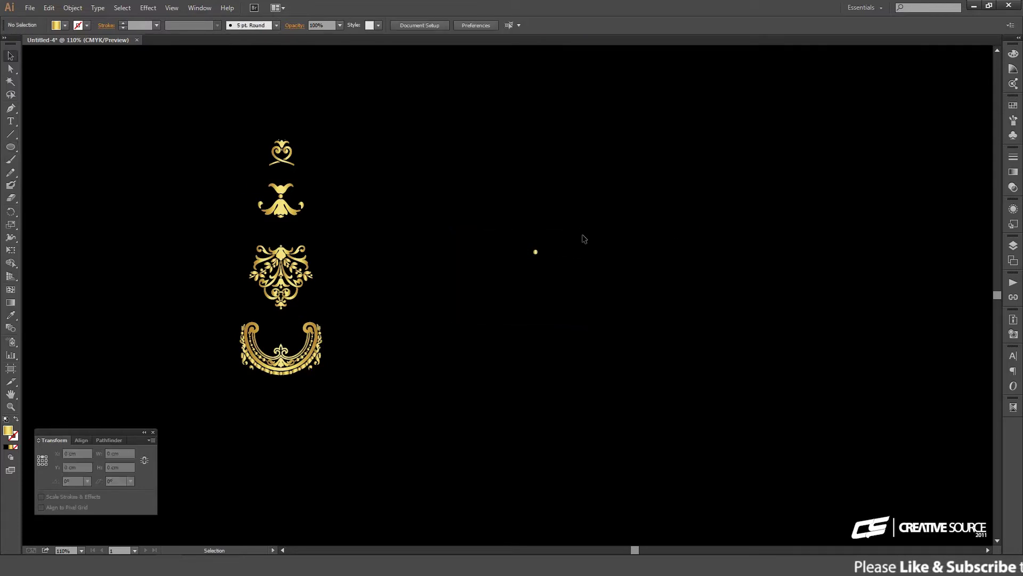
pyautogui.moveTo(516, 222); pyautogui.dragTo(593, 279)
# Step: Fill the circle white and centre it horizontally and vertically on the artboard
pyautogui.click(1013, 54)
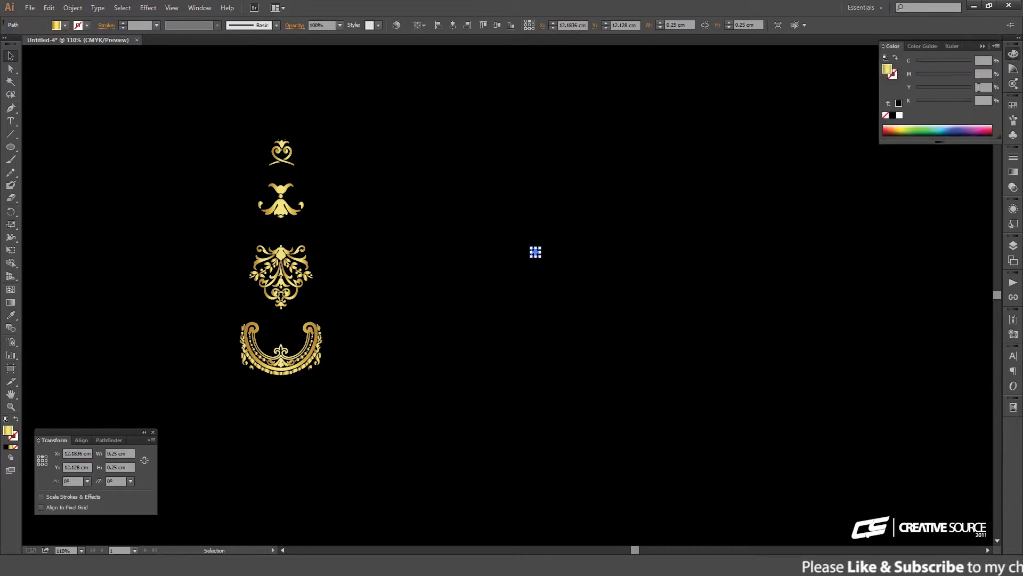
pyautogui.click(899, 116)
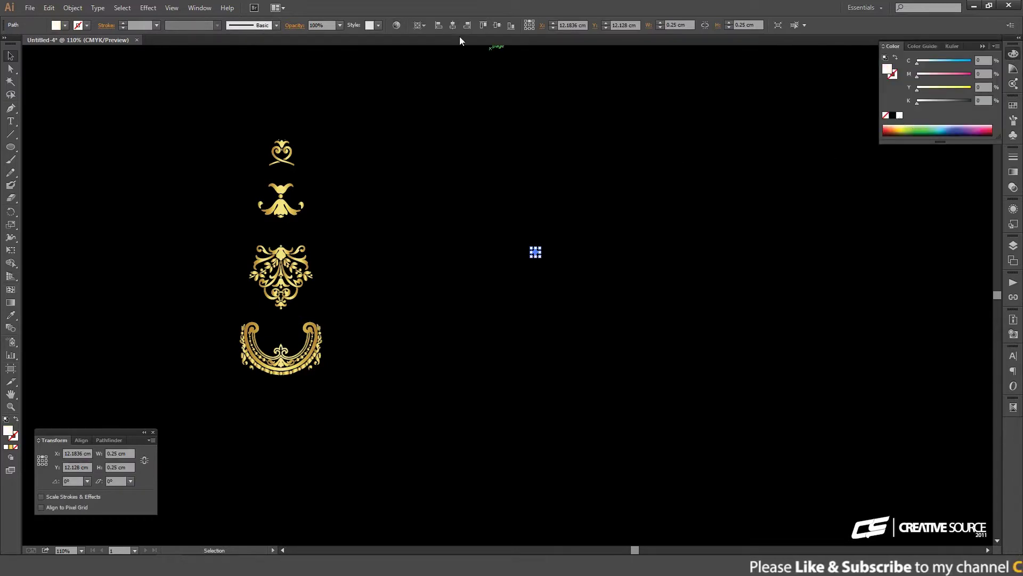
pyautogui.click(452, 25)
pyautogui.click(500, 25)
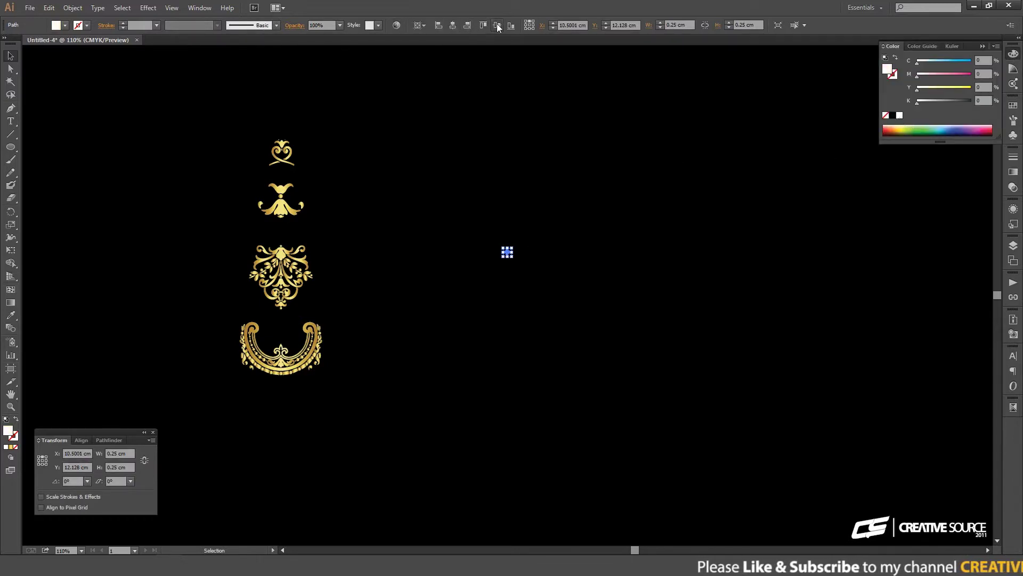
pyautogui.click(565, 218)
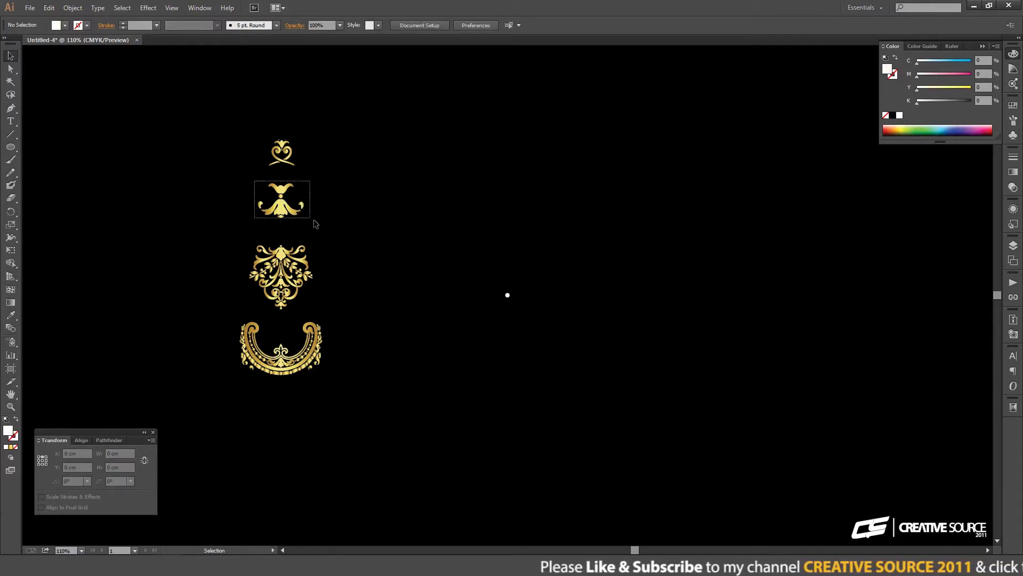
# Step: Duplicate the second gold ornament above the white dot and zoom in on both
pyautogui.moveTo(254, 181); pyautogui.dragTo(309, 219)
pyautogui.click(331, 218)
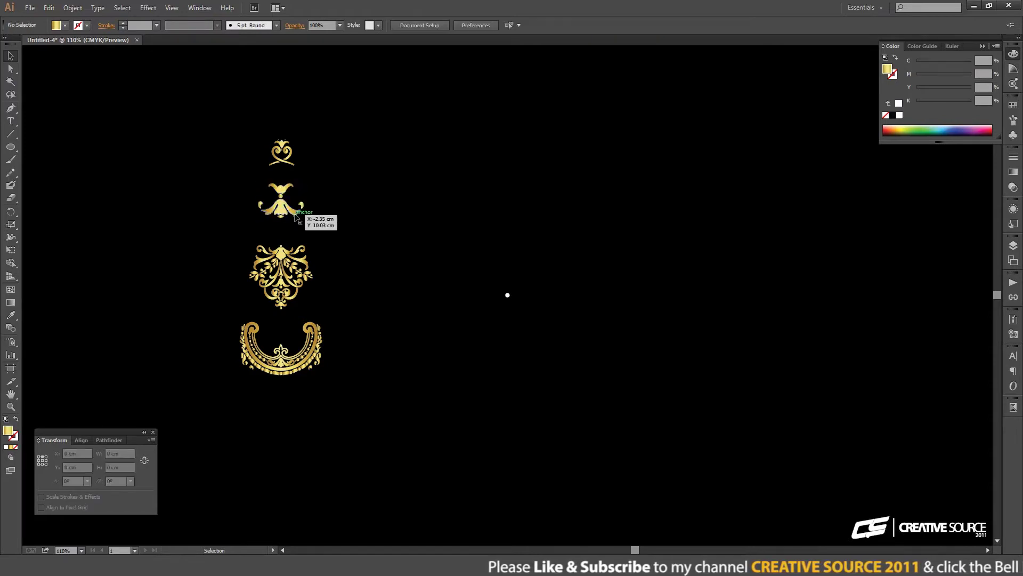
pyautogui.click(304, 211)
pyautogui.click(232, 189)
pyautogui.moveTo(234, 179)
pyautogui.mouseDown()
pyautogui.moveTo(311, 225)
pyautogui.moveTo(507, 242)
pyautogui.mouseUp()
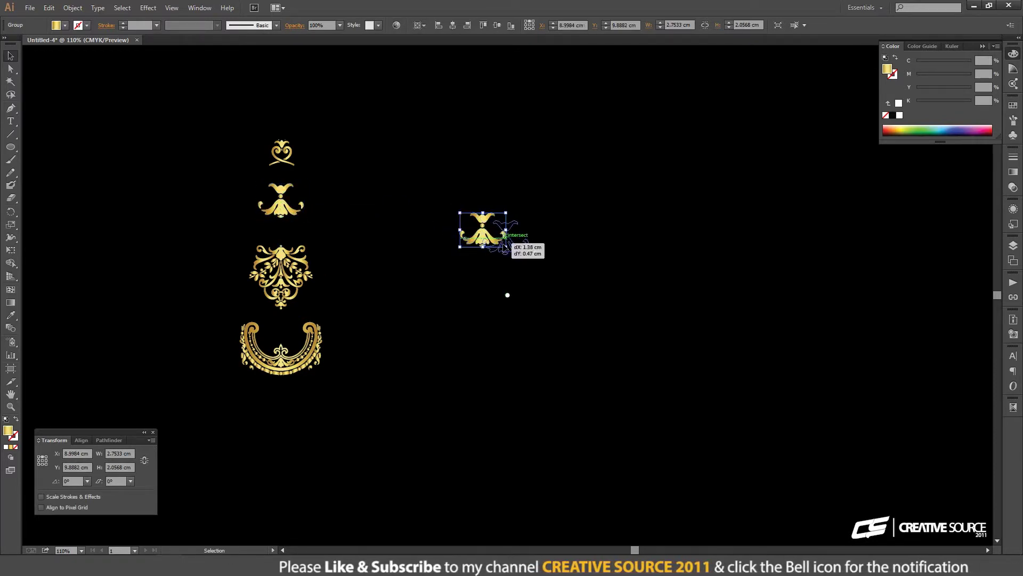
pyautogui.click(515, 294)
pyautogui.moveTo(429, 194); pyautogui.dragTo(549, 322)
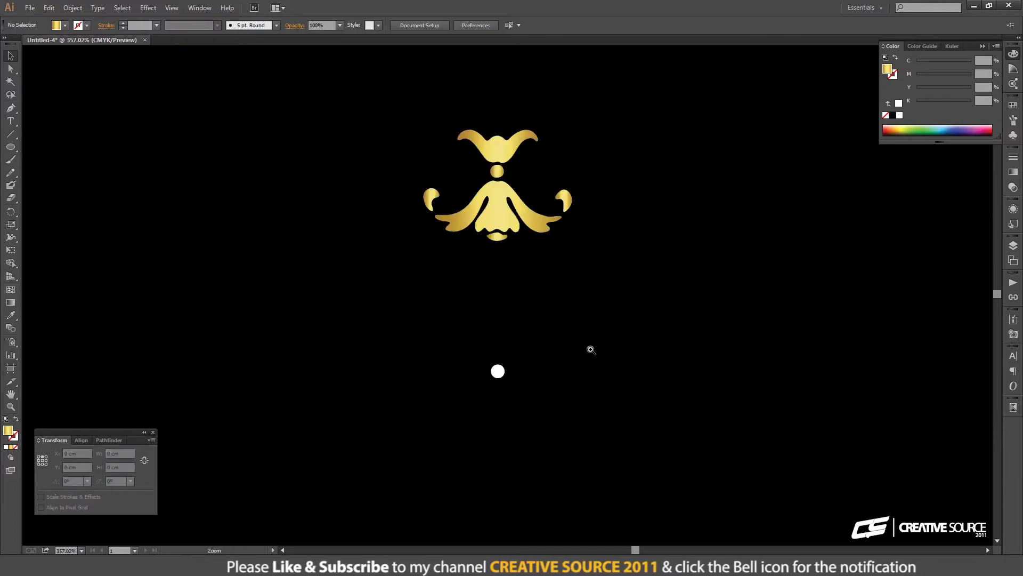
# Step: Horizontally centre the copied ornament on the white dot and bring it down to touch it
pyautogui.click(500, 206)
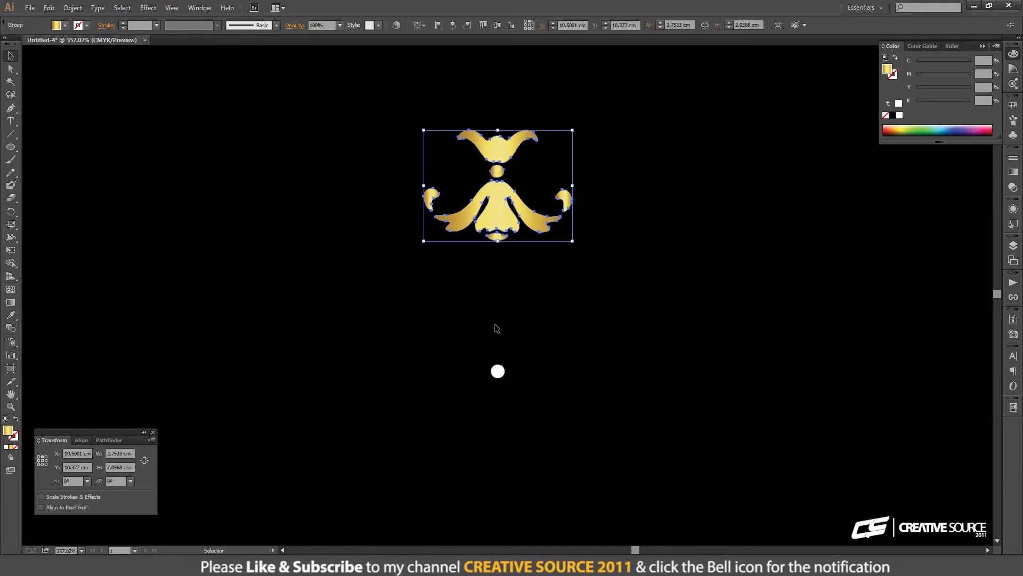
pyautogui.keyDown('shift'); pyautogui.click(498, 371); pyautogui.keyUp('shift')
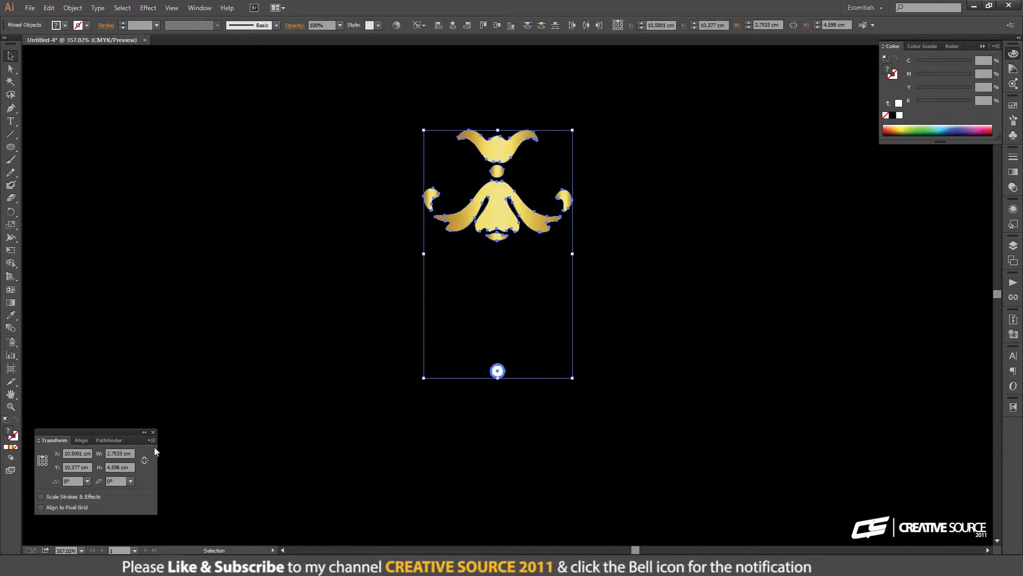
pyautogui.click(82, 441)
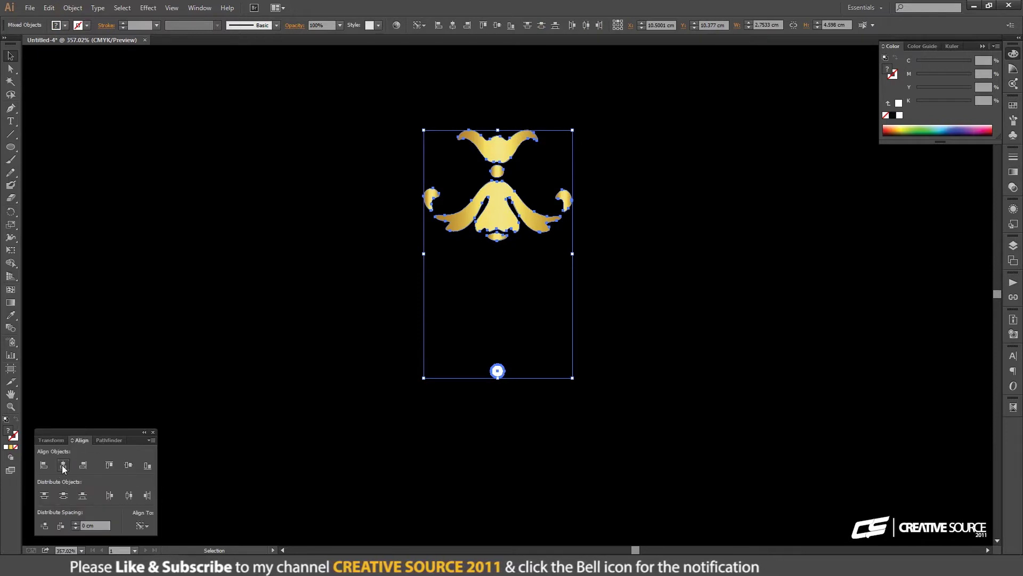
pyautogui.click(43, 525)
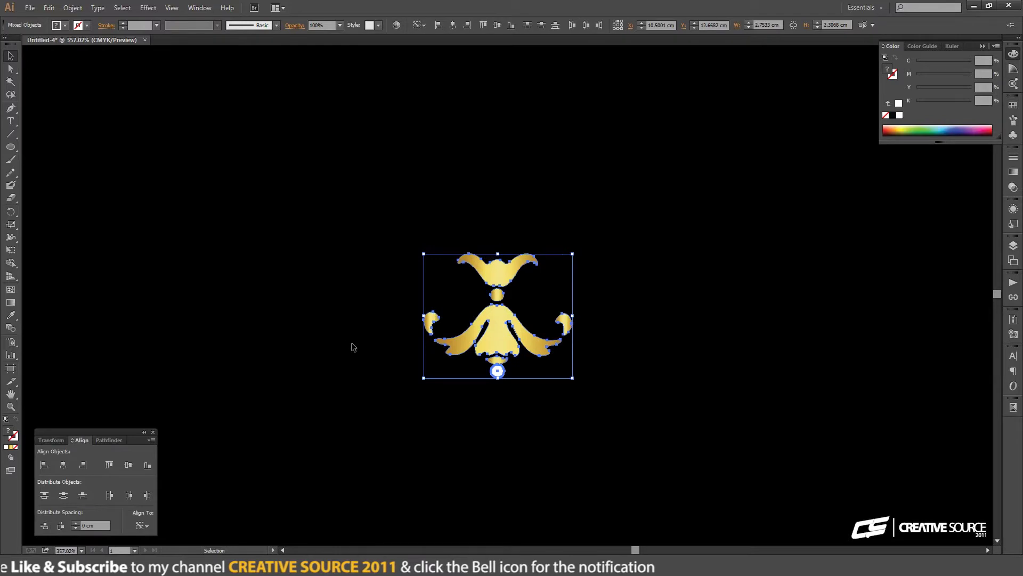
pyautogui.click(373, 337)
# Step: Group the ornament together with the white dot
pyautogui.moveTo(397, 229); pyautogui.dragTo(612, 408)
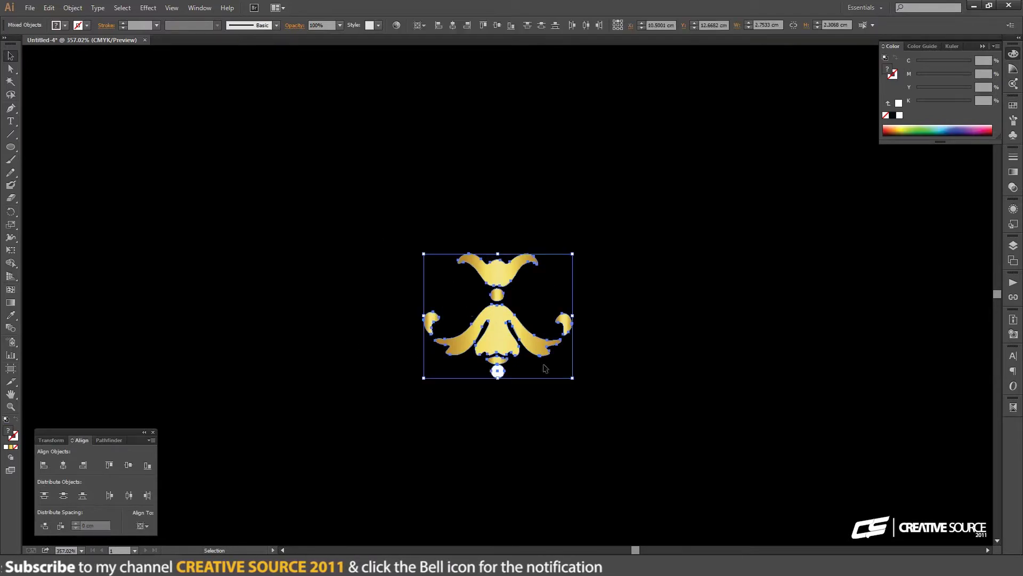
pyautogui.click(73, 8)
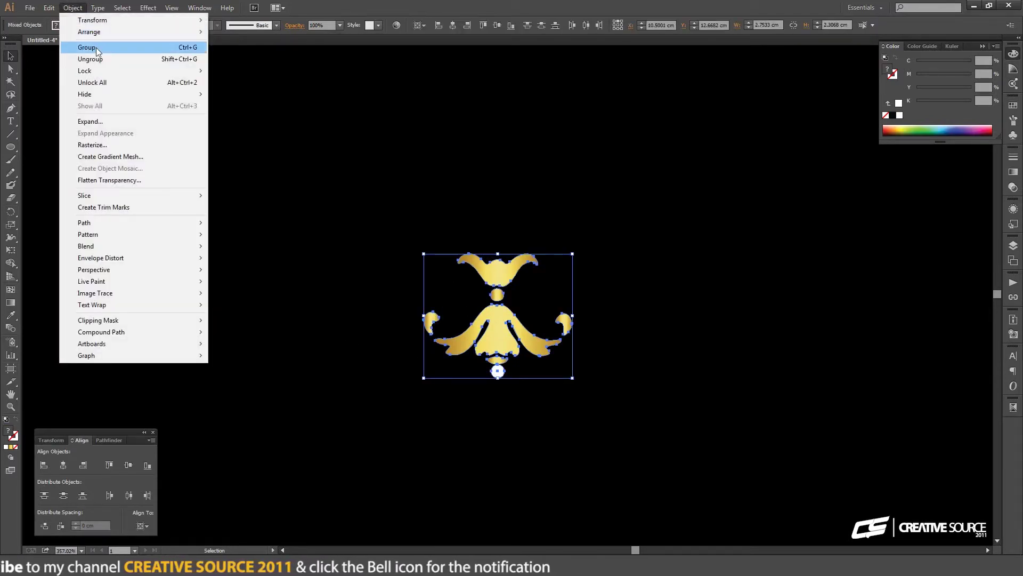
pyautogui.click(96, 47)
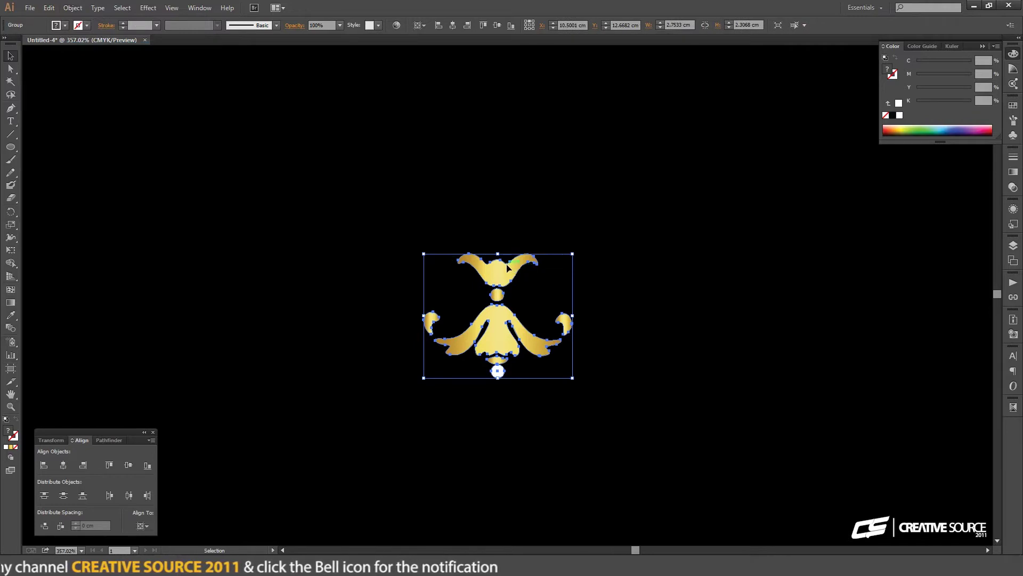
# Step: Start a Transform effect with a bottom-centre reference point and a 360/15 (24°) angle
pyautogui.click(149, 8)
pyautogui.moveTo(181, 94)
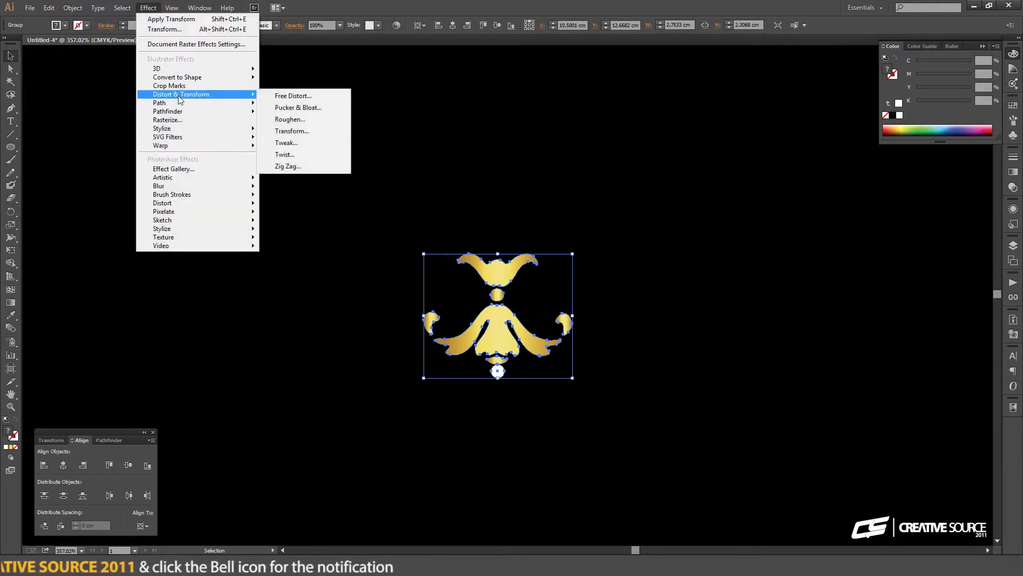
pyautogui.click(312, 131)
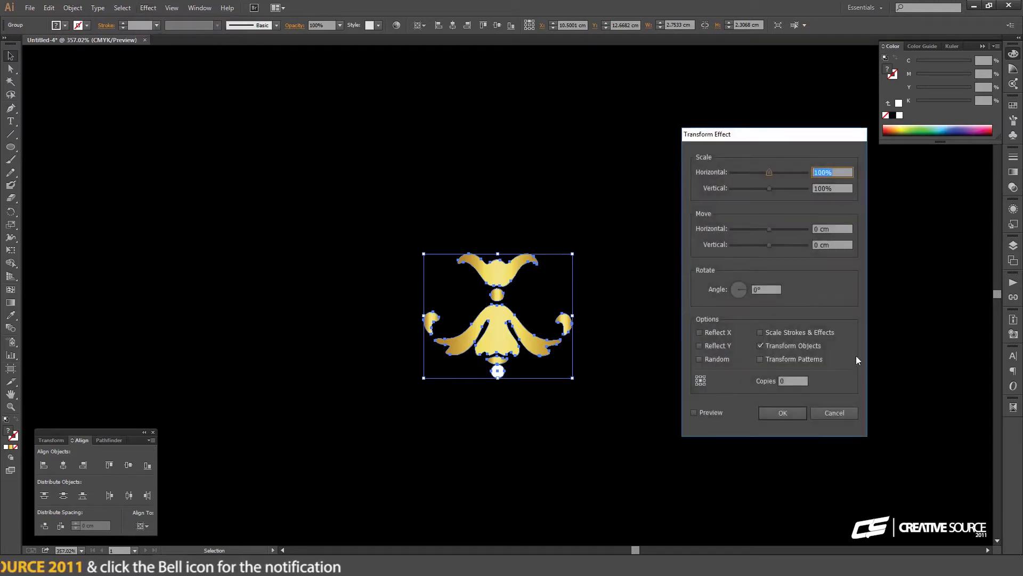
pyautogui.click(701, 385)
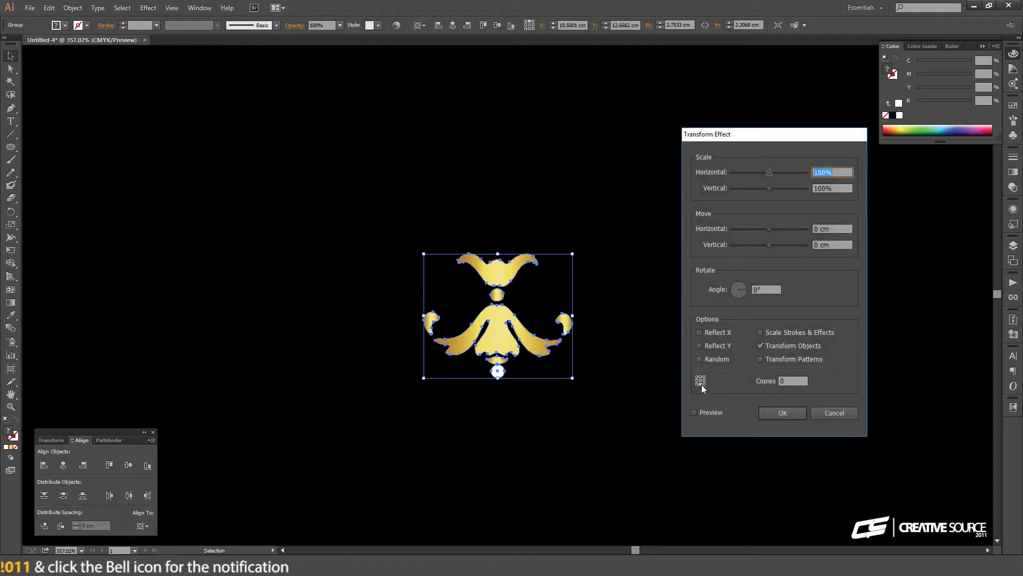
pyautogui.click(767, 290)
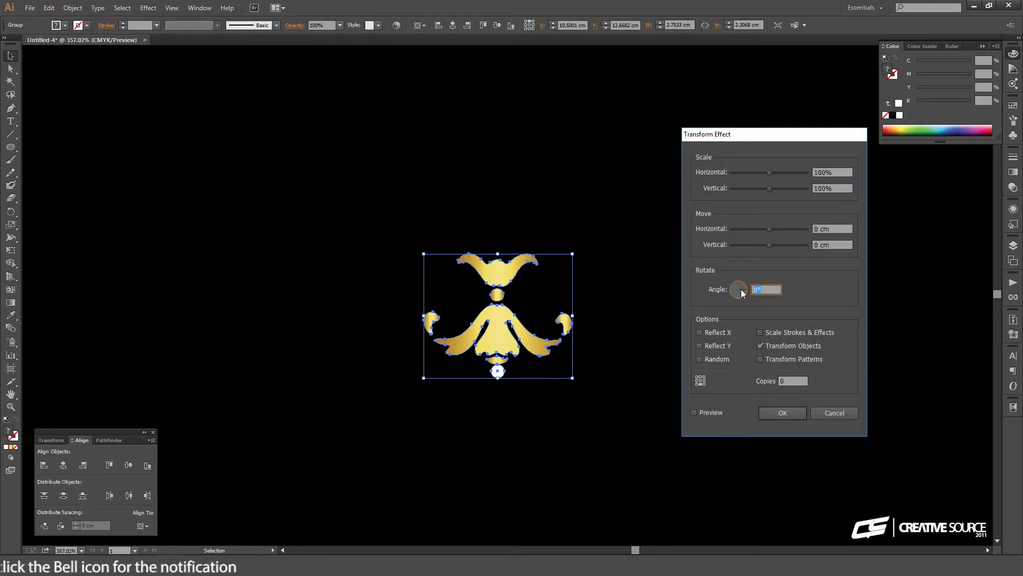
pyautogui.write('360/15')
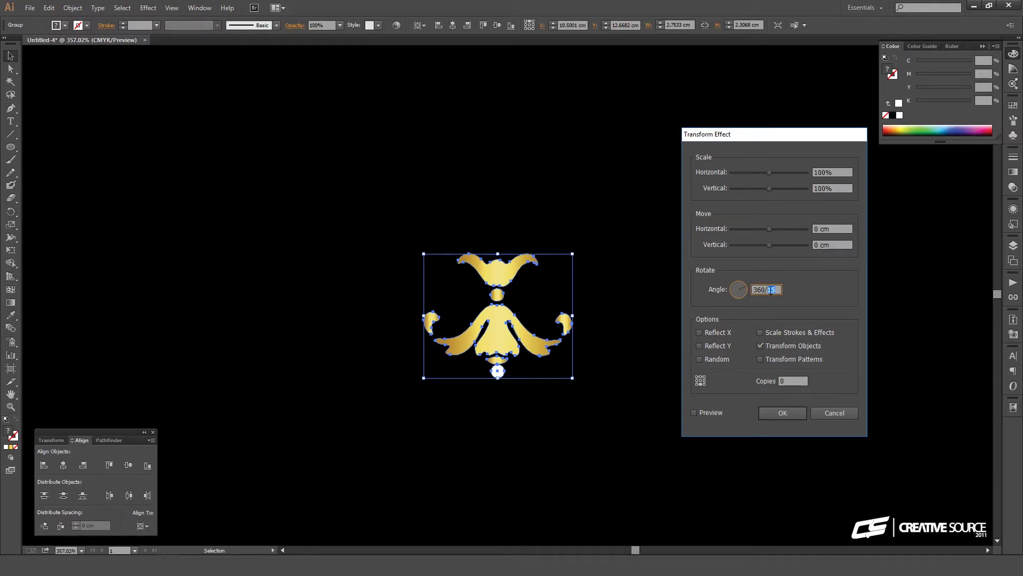
pyautogui.rightClick(769, 290)
pyautogui.click(783, 323)
# Step: Set 15 copies, preview, and apply the Transform effect to form the rosette
pyautogui.click(791, 381)
pyautogui.rightClick(788, 380)
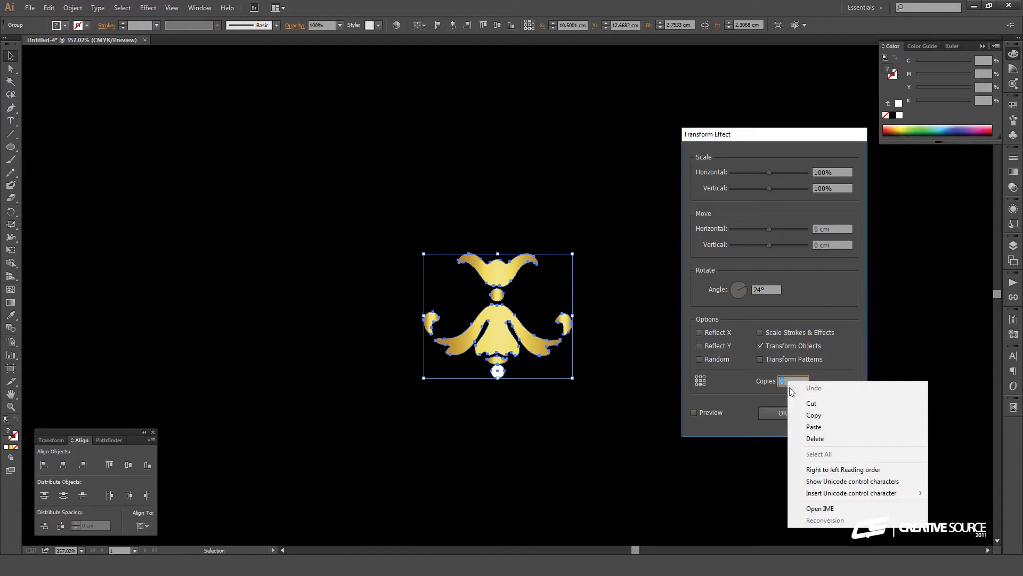
pyautogui.click(804, 426)
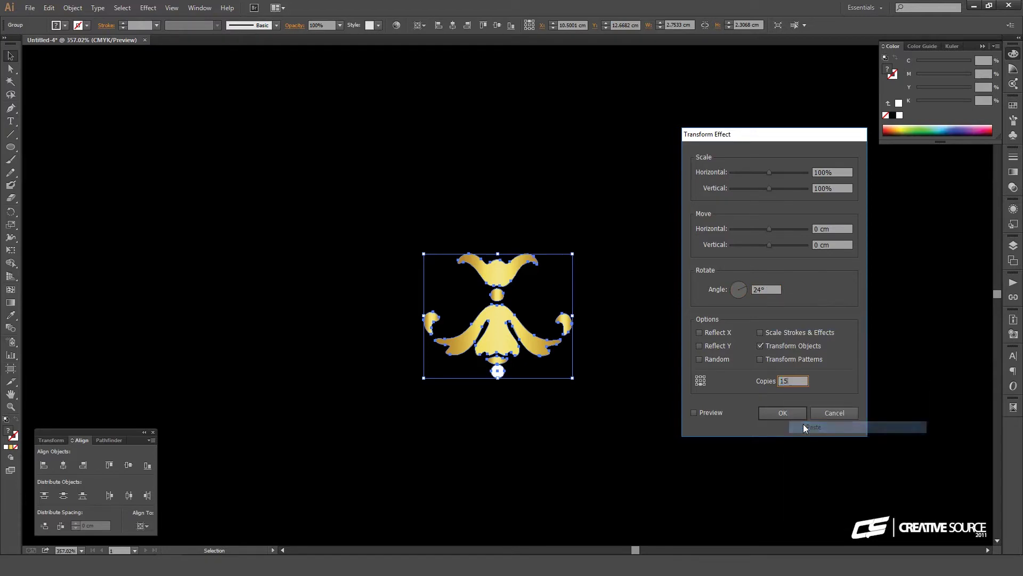
pyautogui.click(708, 412)
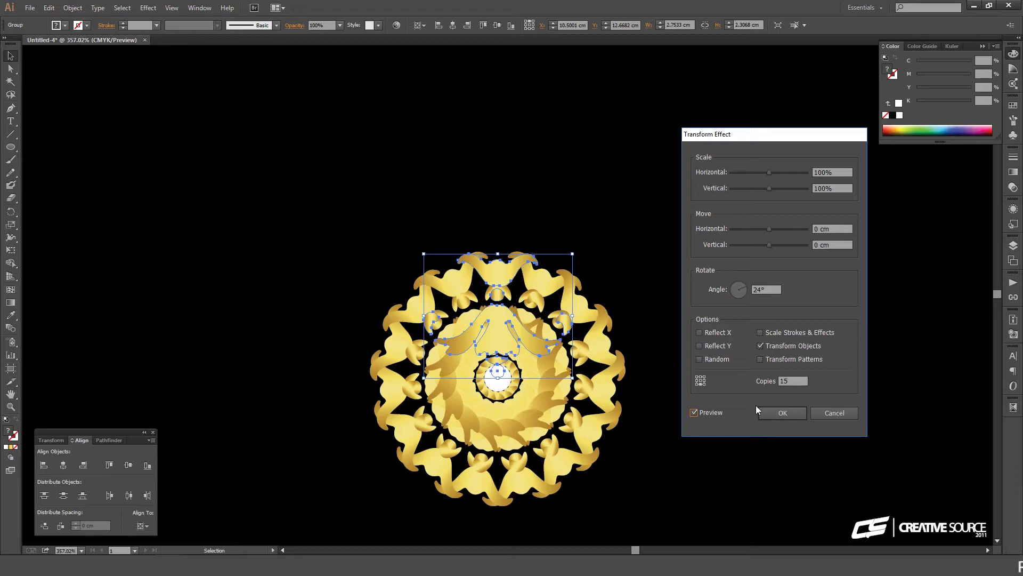
pyautogui.click(783, 413)
pyautogui.click(626, 260)
pyautogui.click(533, 350)
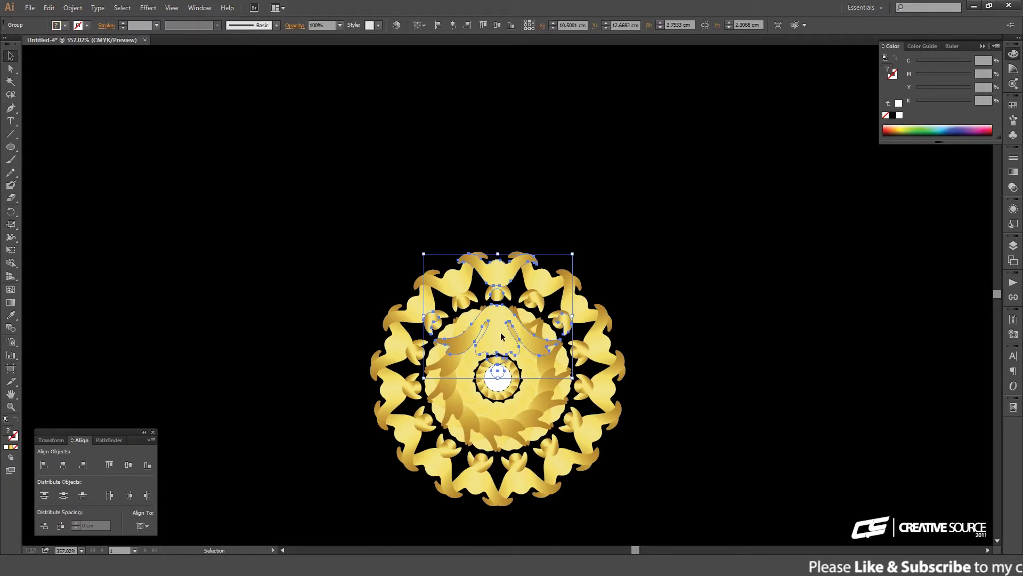
# Step: Inside the group, flip the ornament upside down and nudge it up with Shift+Up
pyautogui.doubleClick(501, 333)
pyautogui.click(499, 328)
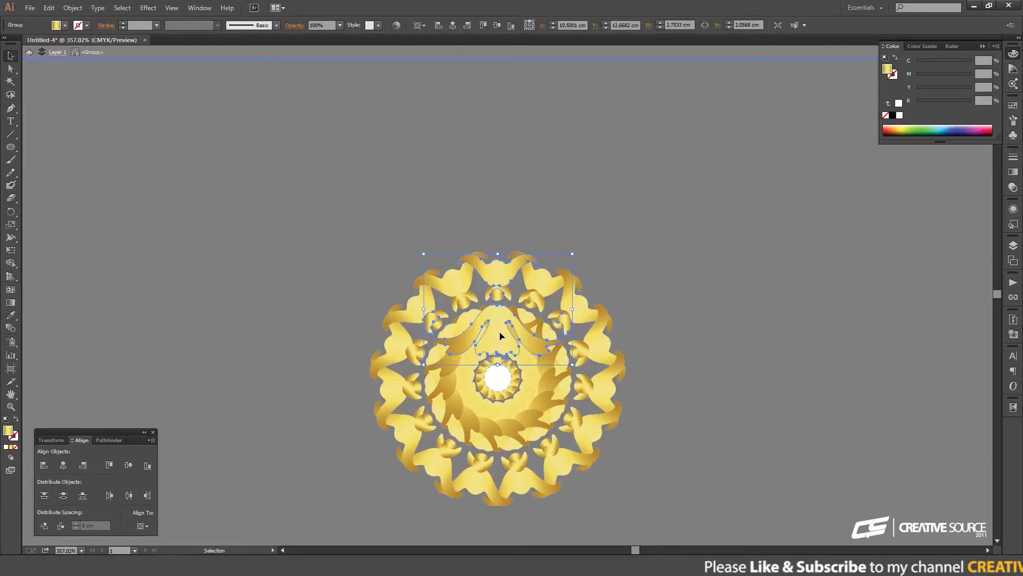
pyautogui.hotkey('shift', 'Up')
pyautogui.hotkey('shift', 'Up')
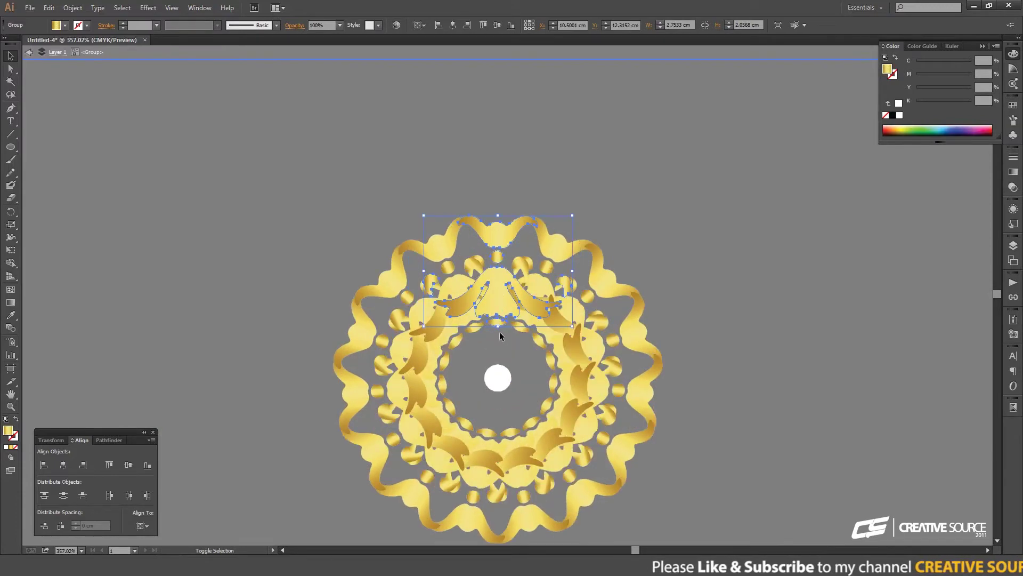
pyautogui.hotkey('shift', 'Up')
pyautogui.hotkey('shift', 'Up')
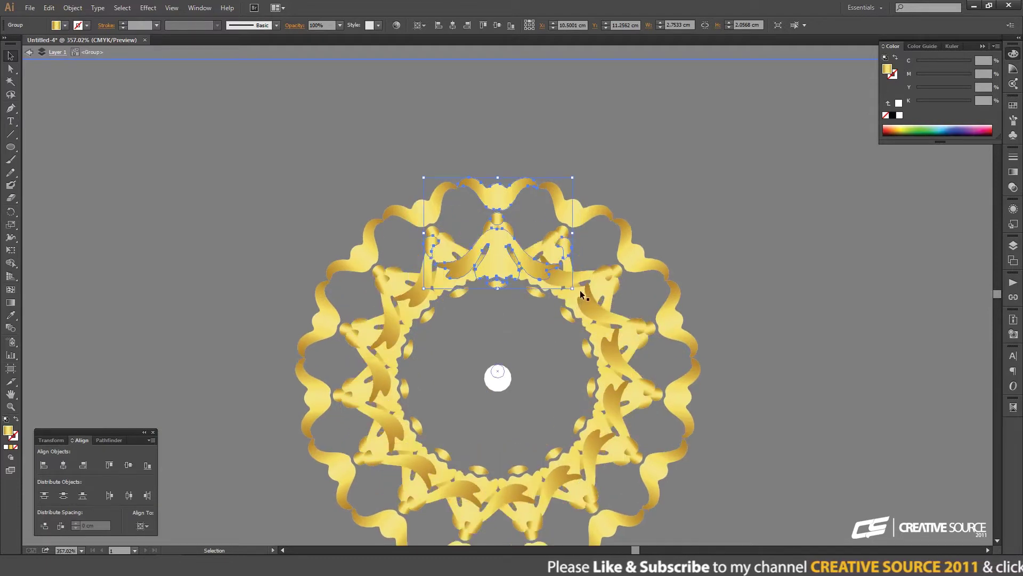
pyautogui.moveTo(578, 292); pyautogui.dragTo(407, 197)
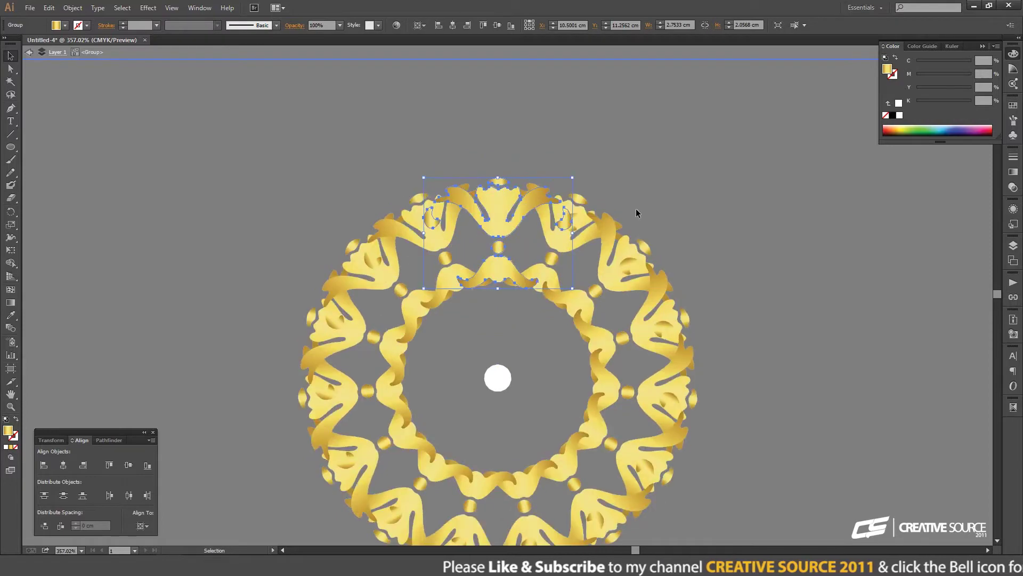
pyautogui.press('Escape')
pyautogui.press('Down')
pyautogui.press('Down')
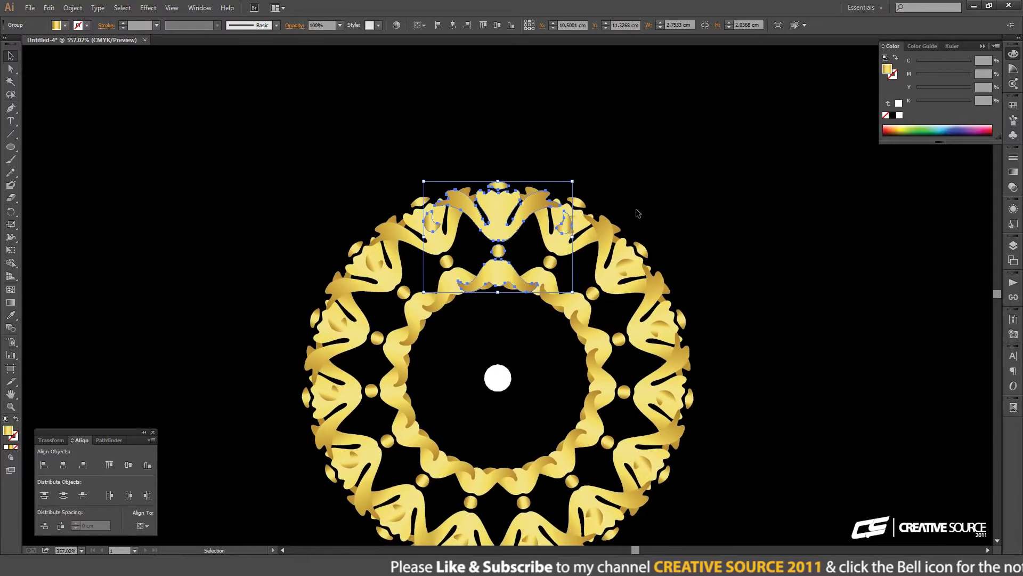
pyautogui.hotkey('shift', 'Up')
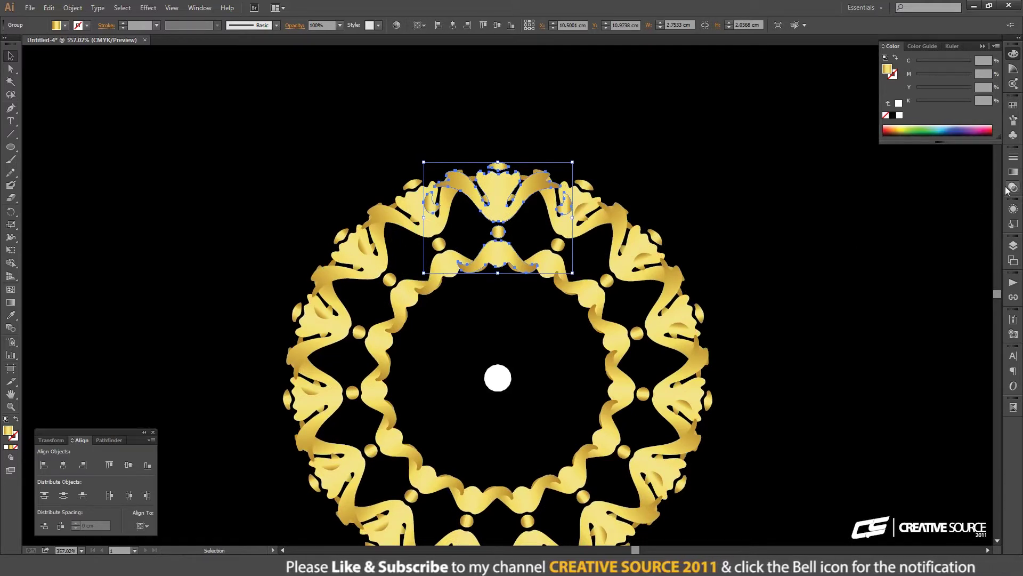
# Step: Reopen the Transform effect from the Appearance panel and preview a 30° angle
pyautogui.click(1013, 209)
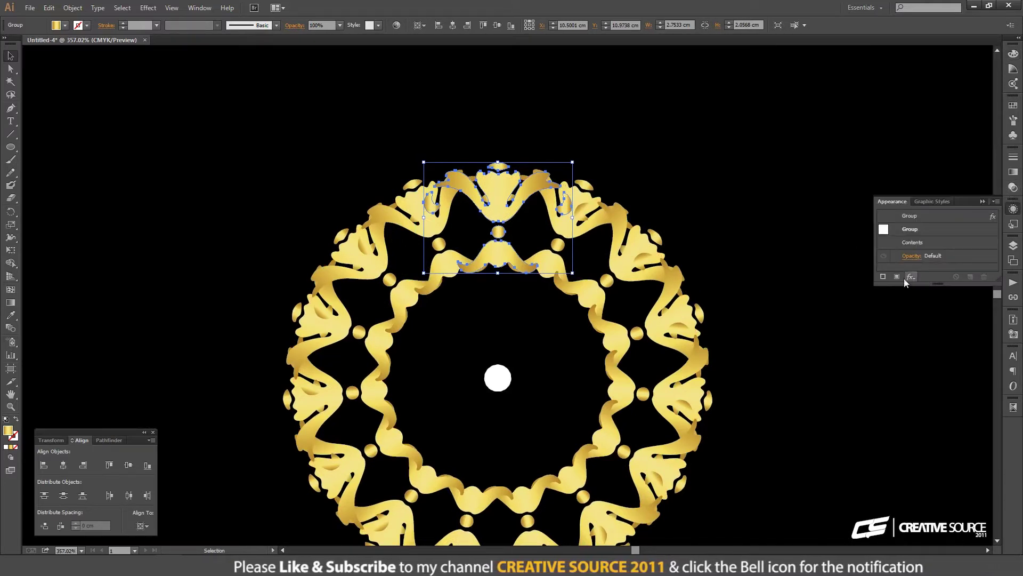
pyautogui.keyDown('shift'); pyautogui.click(496, 378); pyautogui.keyUp('shift')
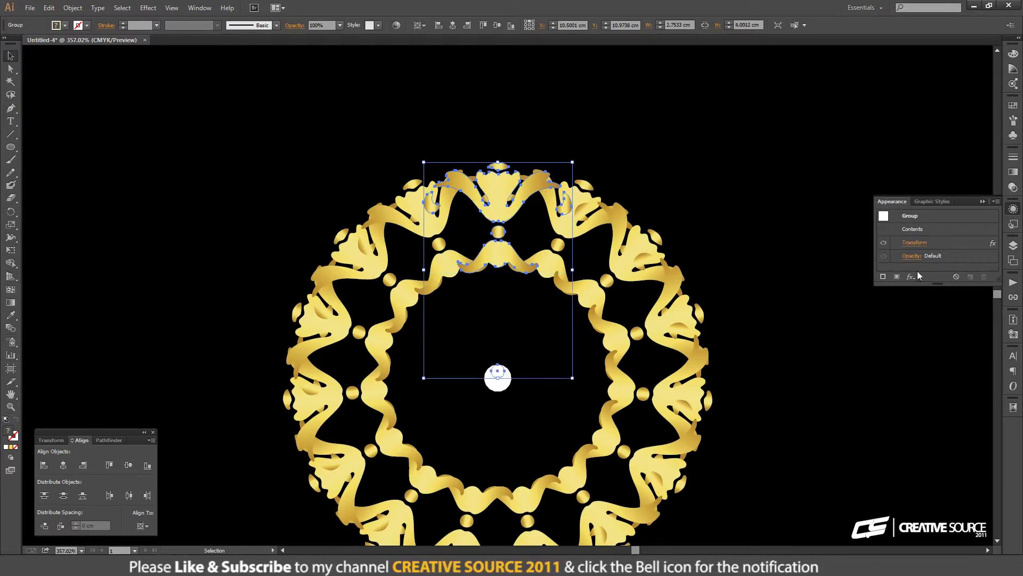
pyautogui.click(919, 243)
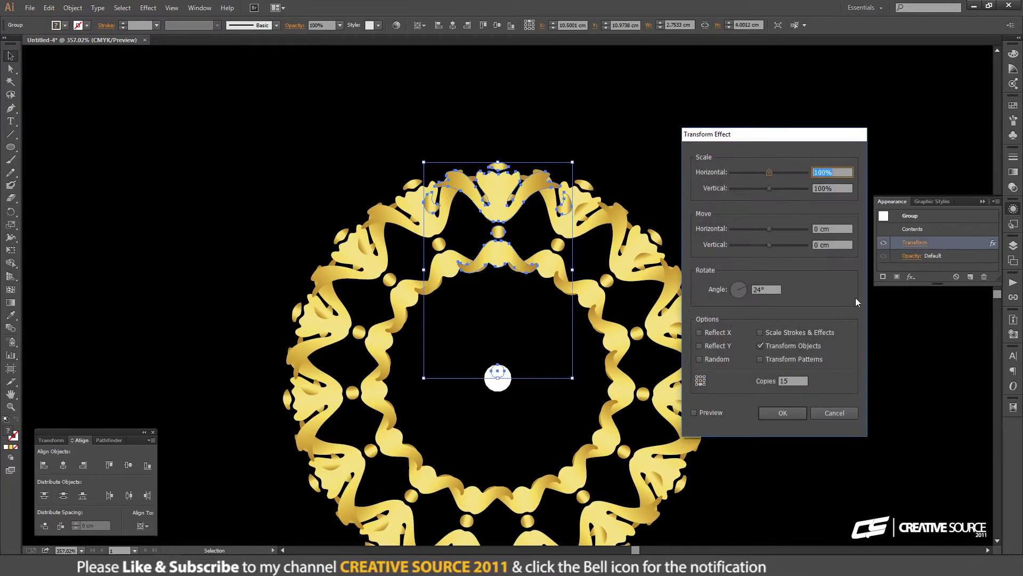
pyautogui.doubleClick(771, 289)
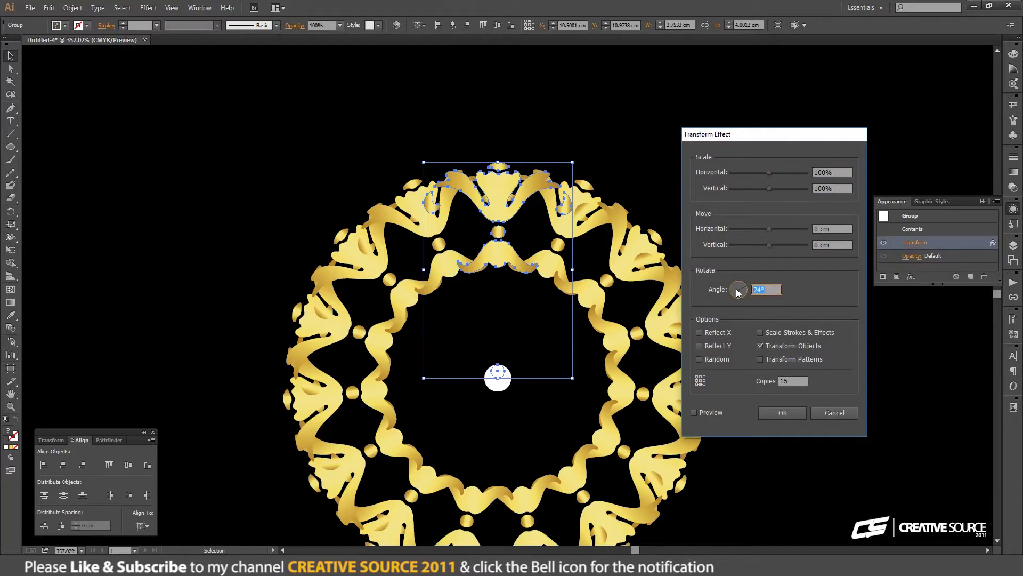
pyautogui.write('360/12')
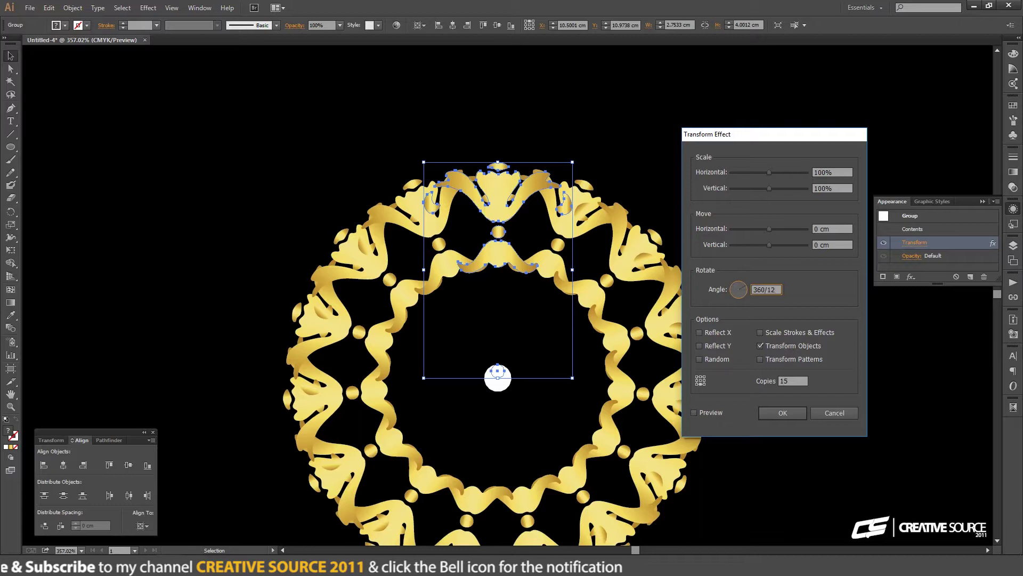
pyautogui.press('Tab')
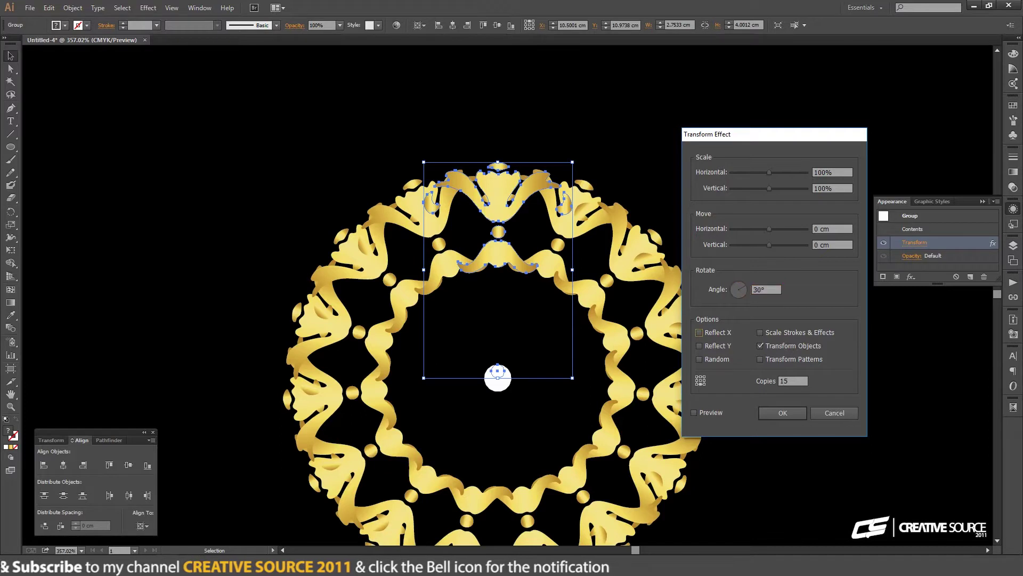
pyautogui.moveTo(803, 384); pyautogui.dragTo(736, 380)
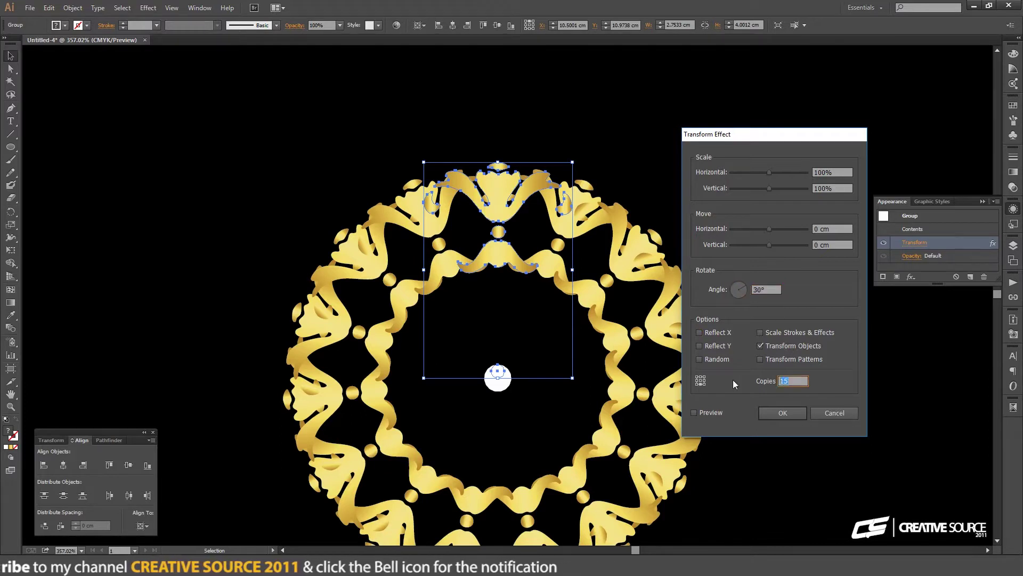
pyautogui.write('12')
pyautogui.click(694, 412)
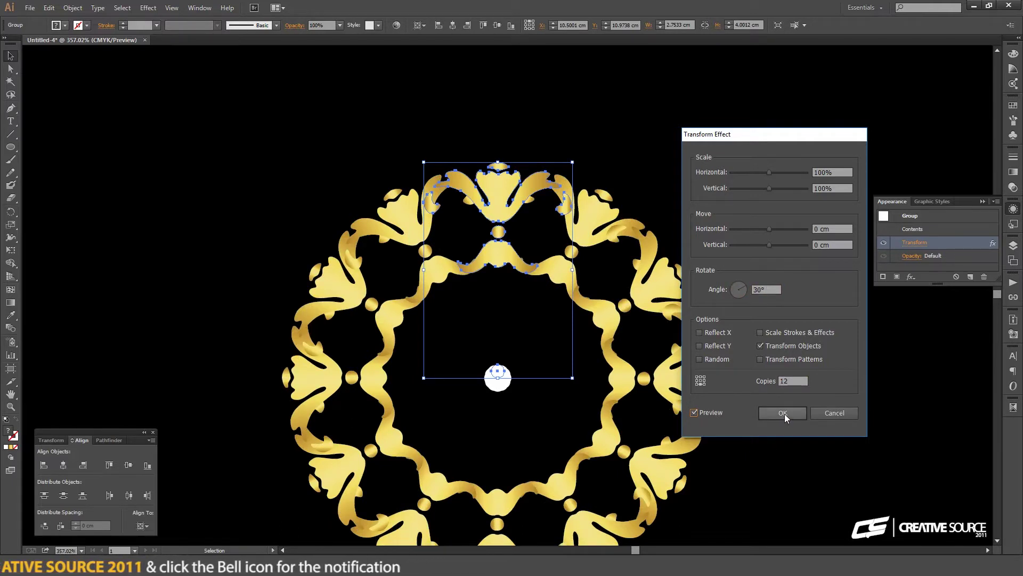
# Step: Change the Transform effect to a 36° angle with 10 copies and apply it
pyautogui.doubleClick(773, 290)
pyautogui.write('360/10')
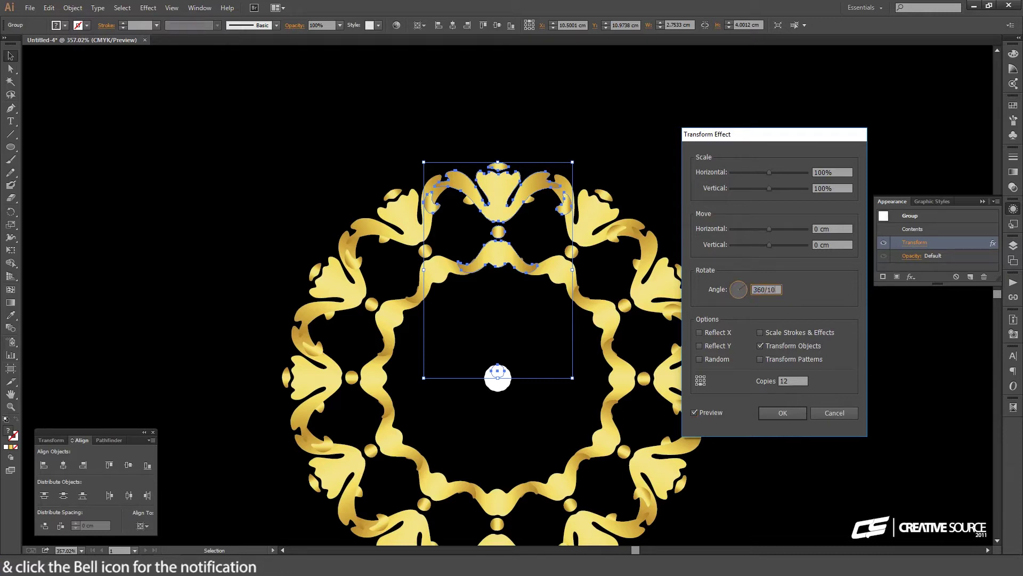
pyautogui.press('Tab')
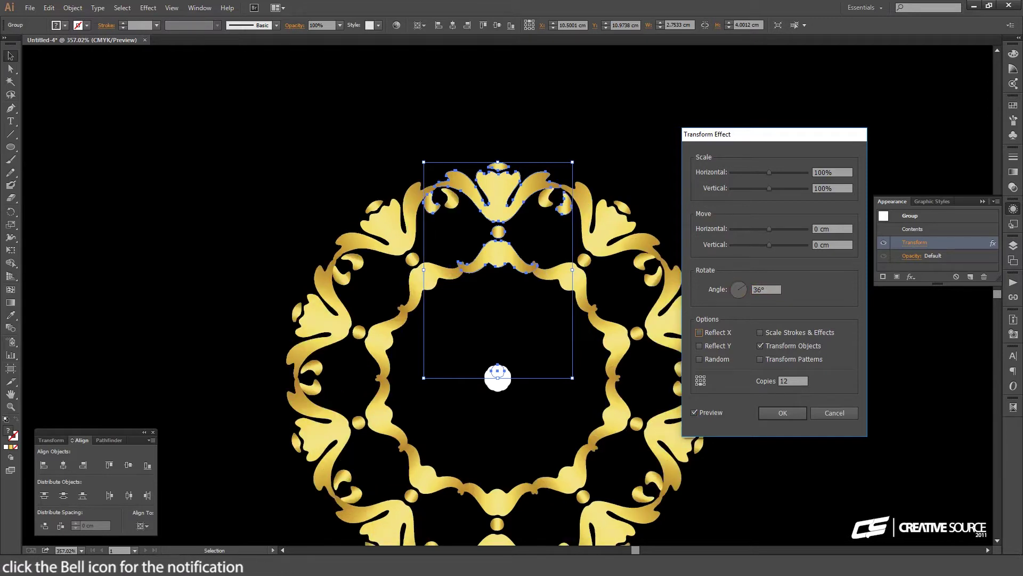
pyautogui.doubleClick(792, 381)
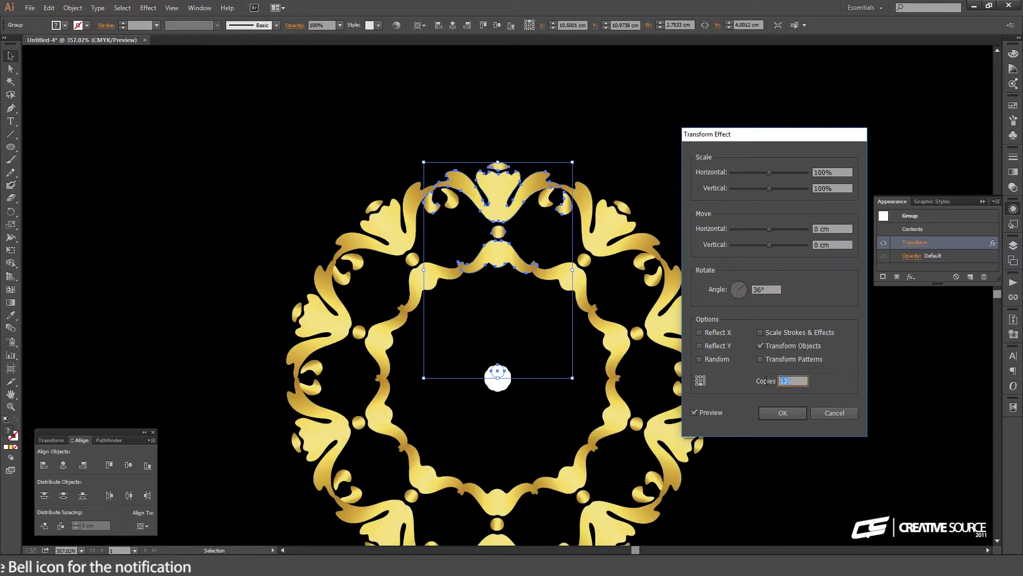
pyautogui.write('10')
pyautogui.press('Tab')
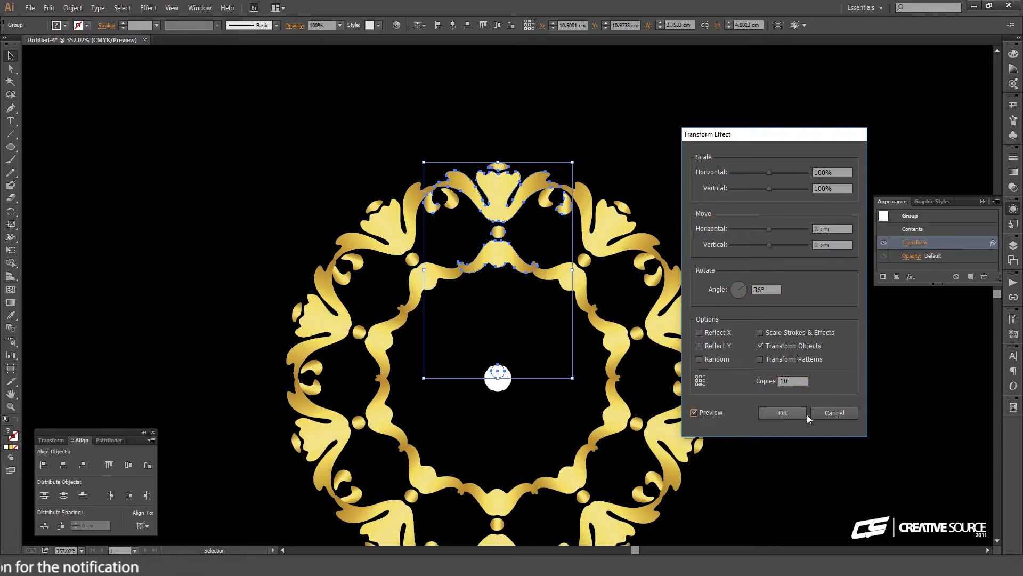
pyautogui.click(781, 413)
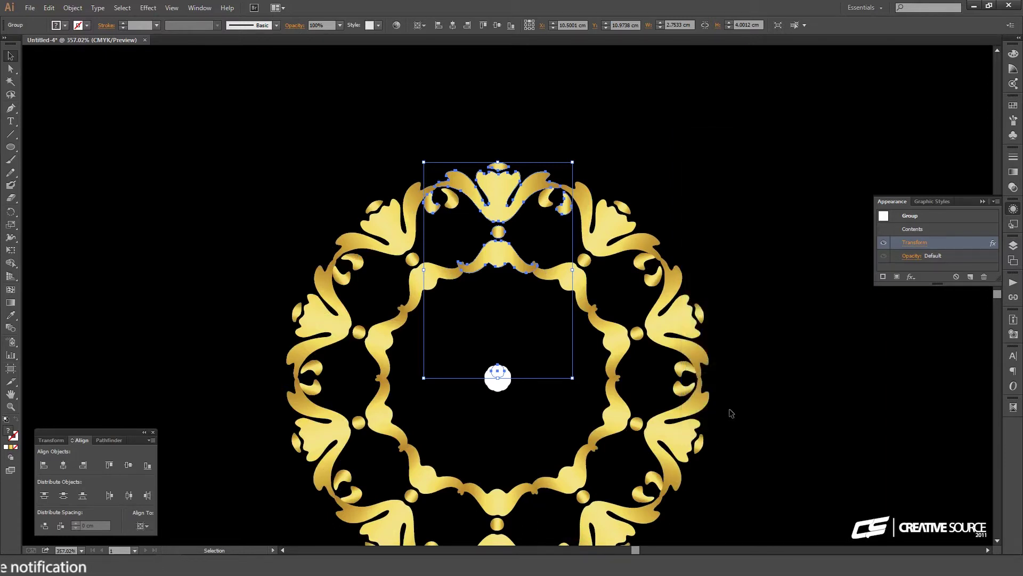
pyautogui.hotkey('ctrl', '-')
pyautogui.hotkey('ctrl', '-')
pyautogui.hotkey('ctrl', '-')
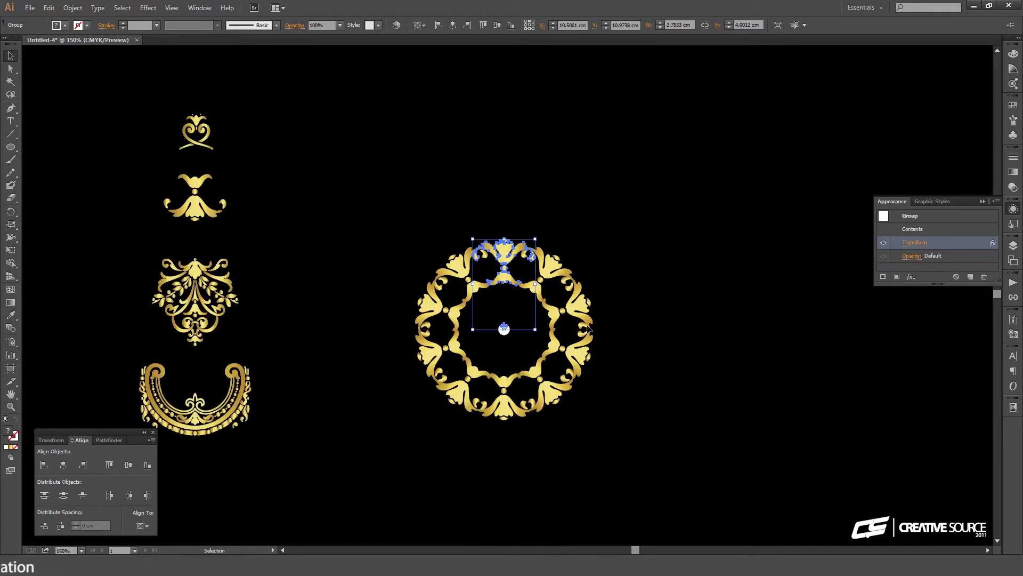
# Step: Copy the small heart ornament at the top left
pyautogui.click(614, 278)
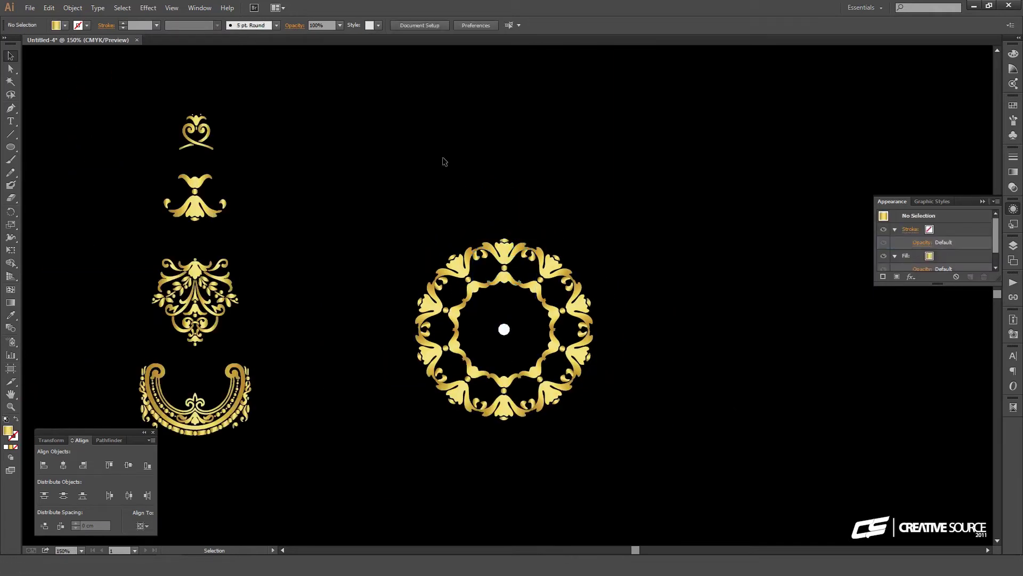
pyautogui.moveTo(160, 98); pyautogui.dragTo(224, 159)
pyautogui.click(49, 8)
pyautogui.click(70, 57)
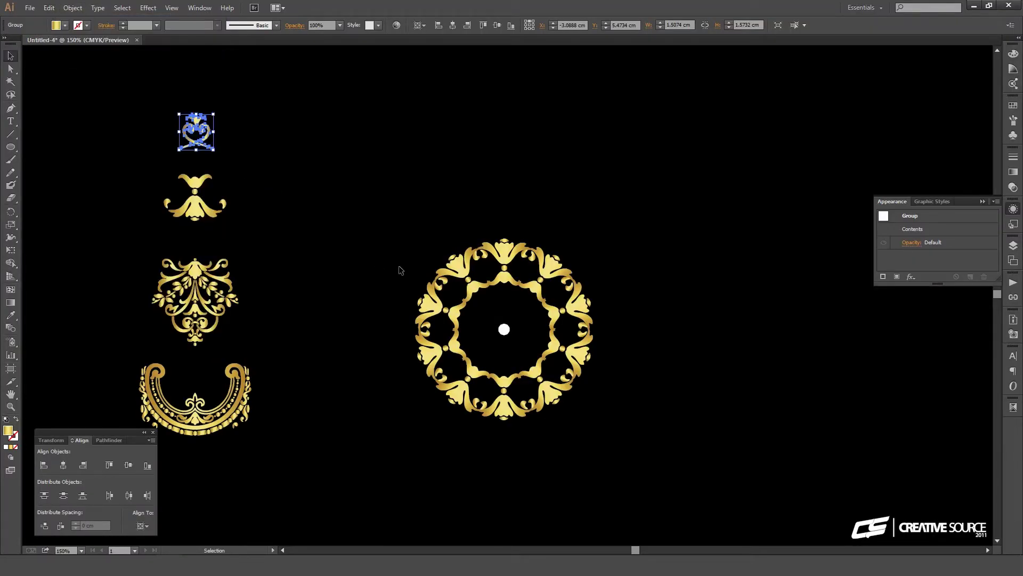
# Step: Inside the ring group, centre the heart ornament horizontally under the top motif
pyautogui.click(509, 254)
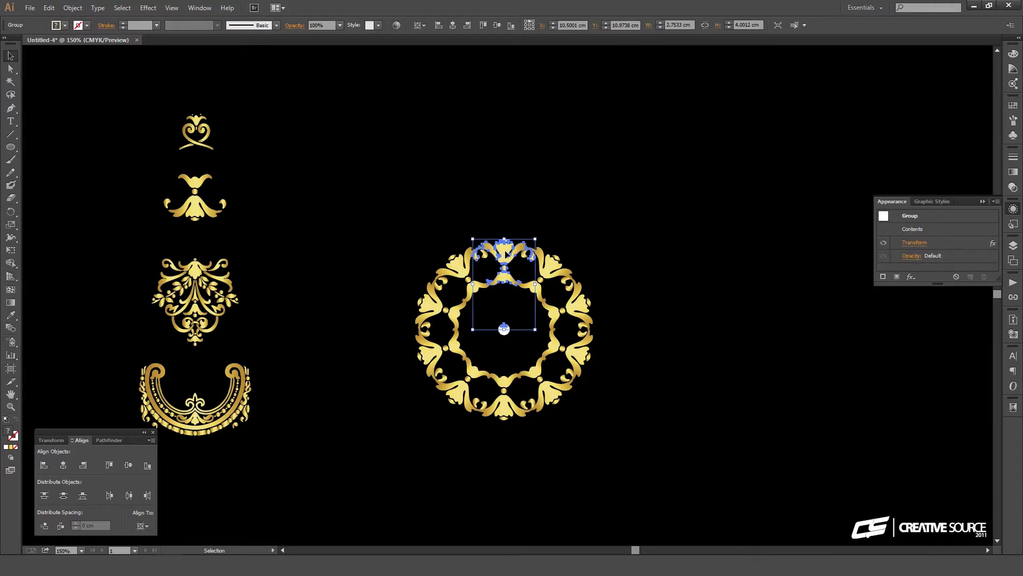
pyautogui.doubleClick(507, 254)
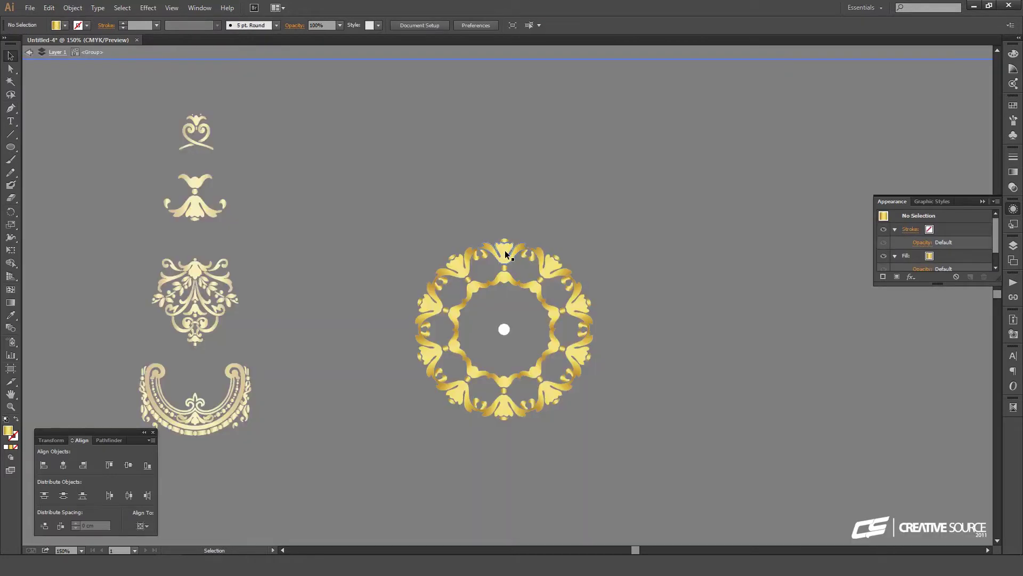
pyautogui.press('z')
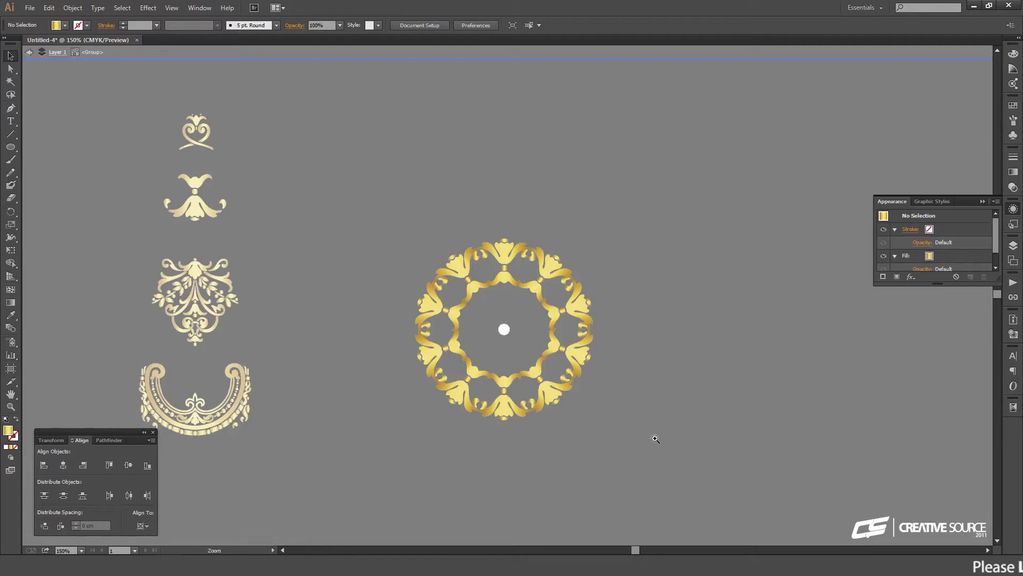
pyautogui.click(560, 369)
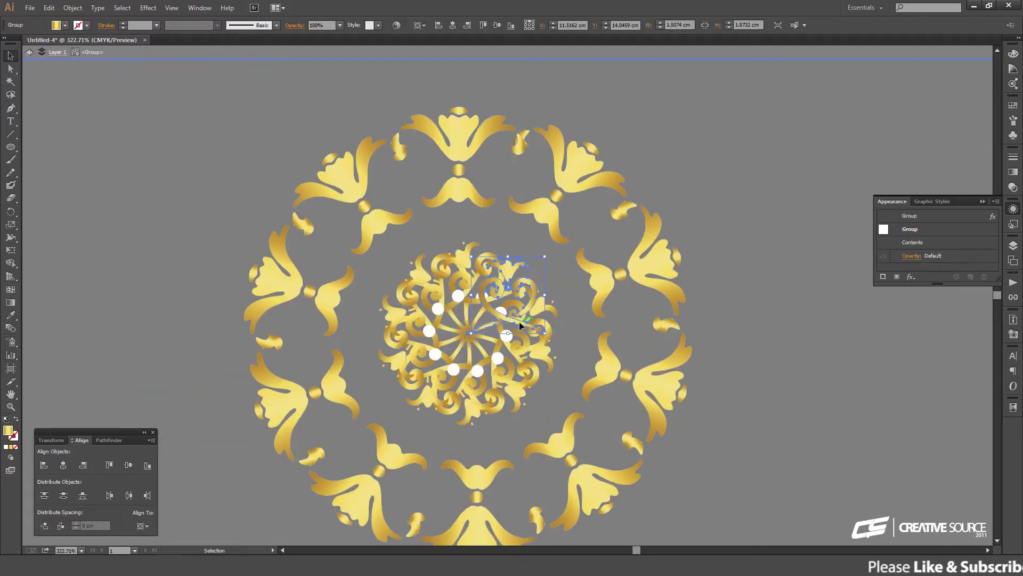
pyautogui.moveTo(520, 325); pyautogui.dragTo(479, 279)
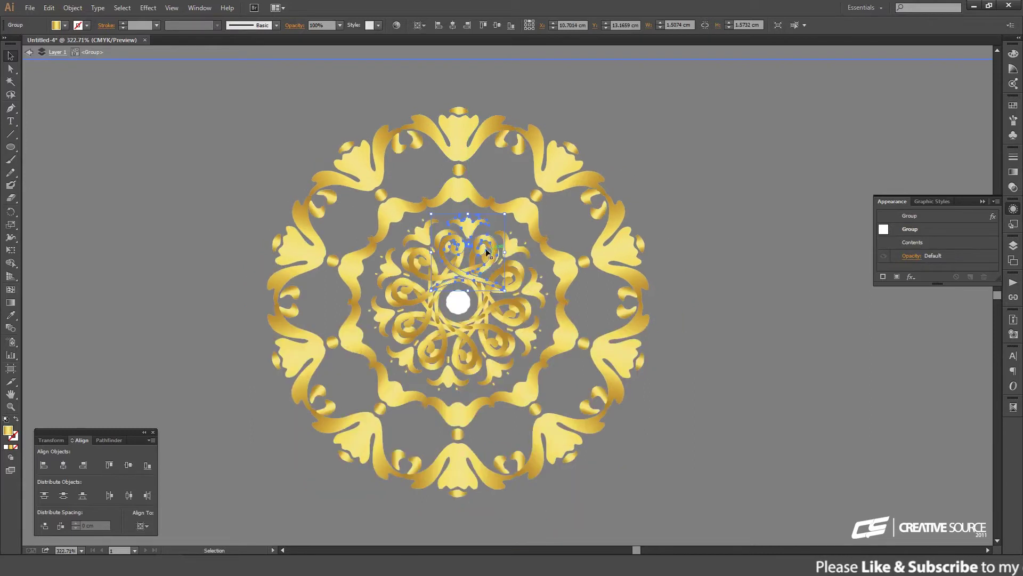
pyautogui.keyDown('shift'); pyautogui.click(463, 193); pyautogui.keyUp('shift')
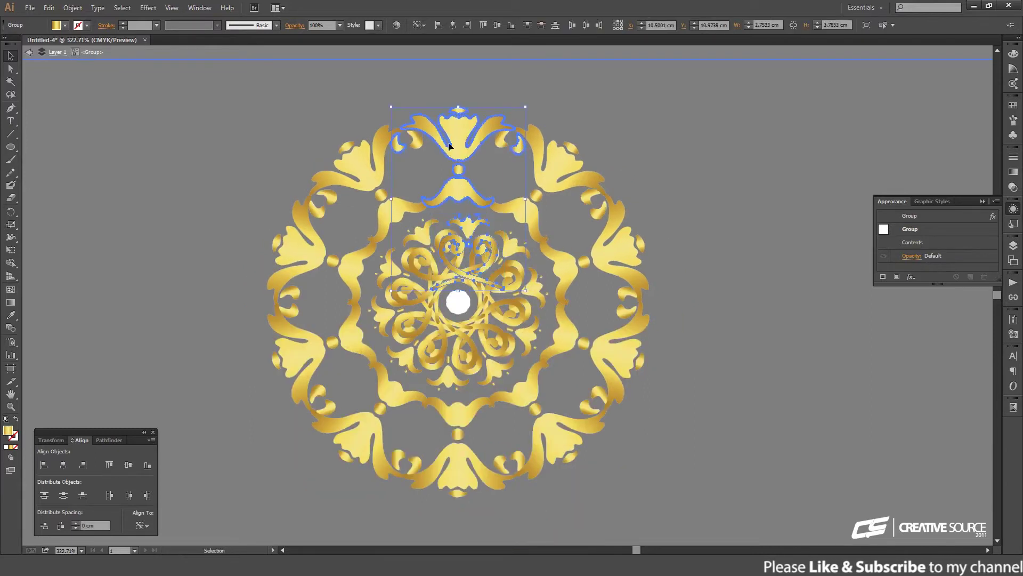
pyautogui.click(452, 27)
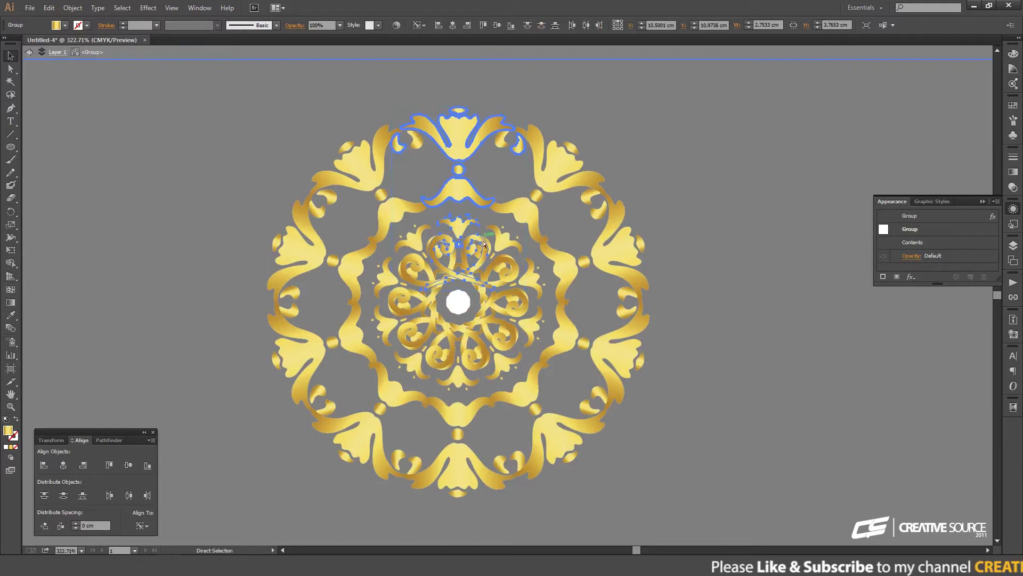
pyautogui.hotkey('ctrl', 'shift', 'a')
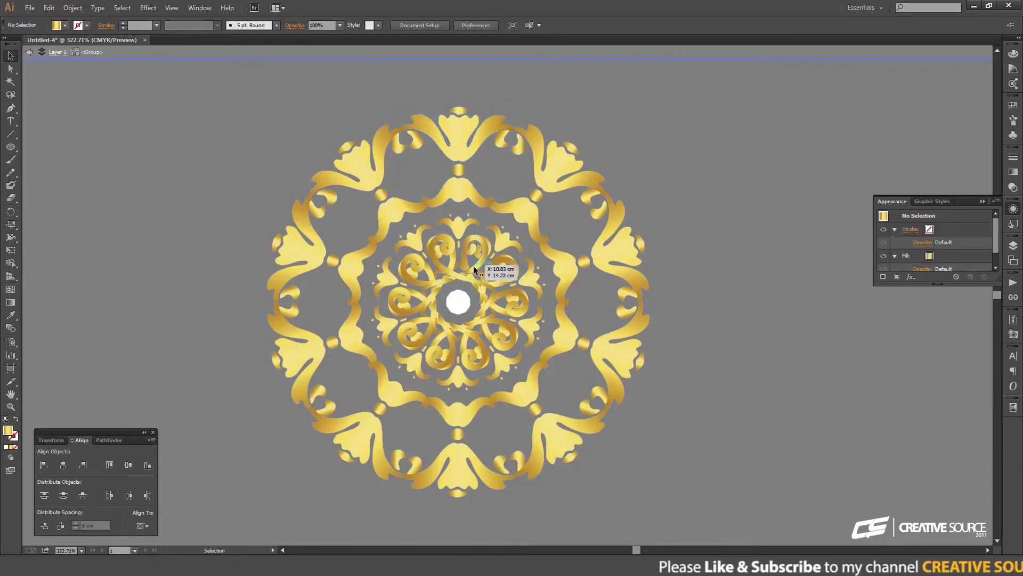
# Step: Resize the inner heart ornament to about 1.17 × 1.22 cm, nudge it up, and exit
pyautogui.click(474, 265)
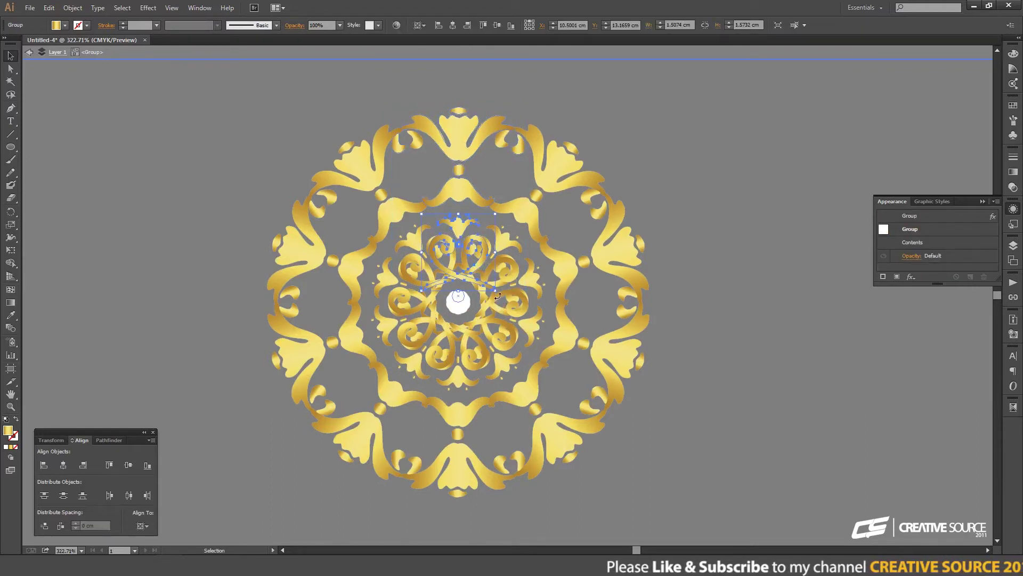
pyautogui.moveTo(495, 291); pyautogui.dragTo(484, 278)
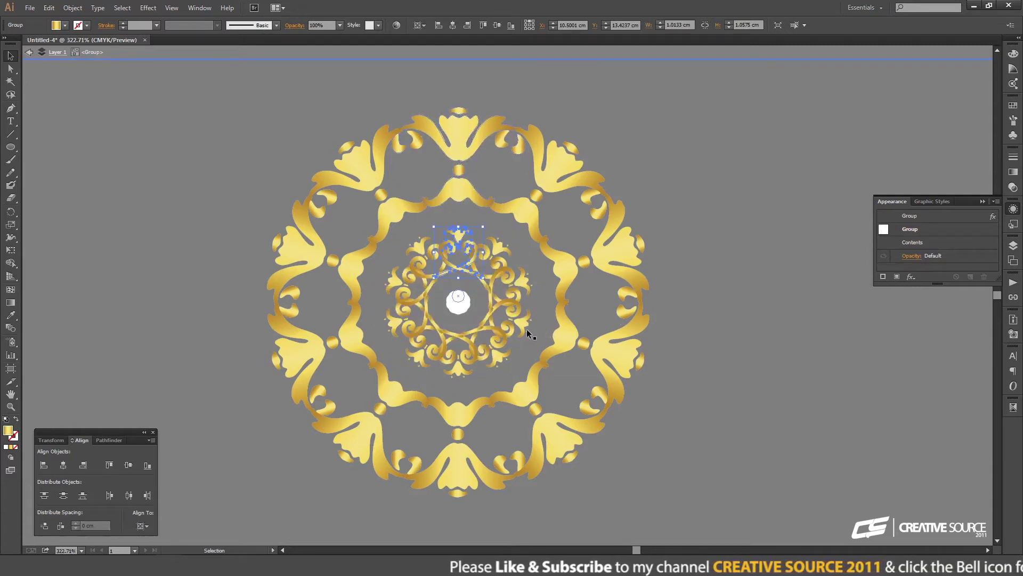
pyautogui.press('Up')
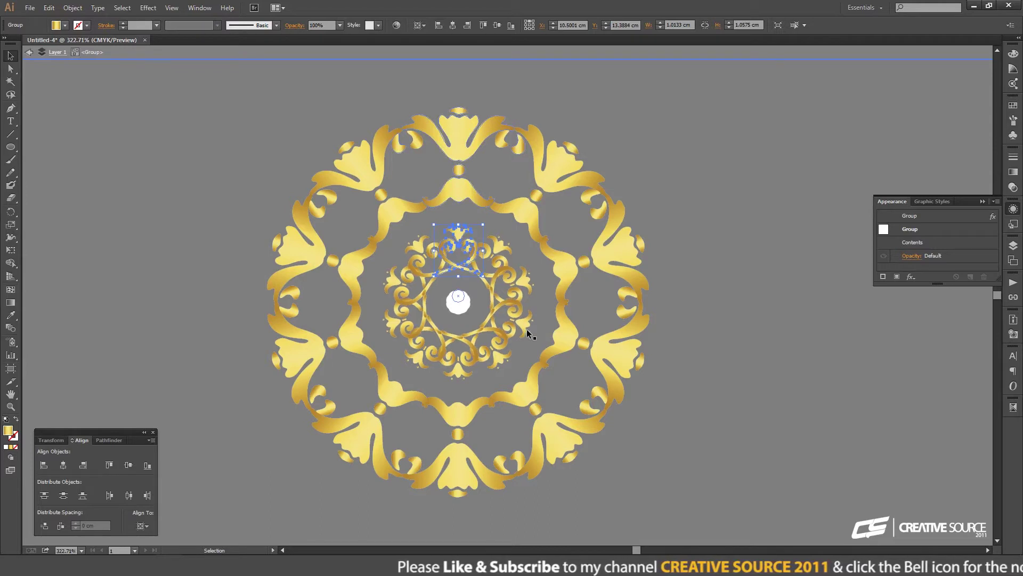
pyautogui.press('Up')
pyautogui.press('Up')
pyautogui.press('Up')
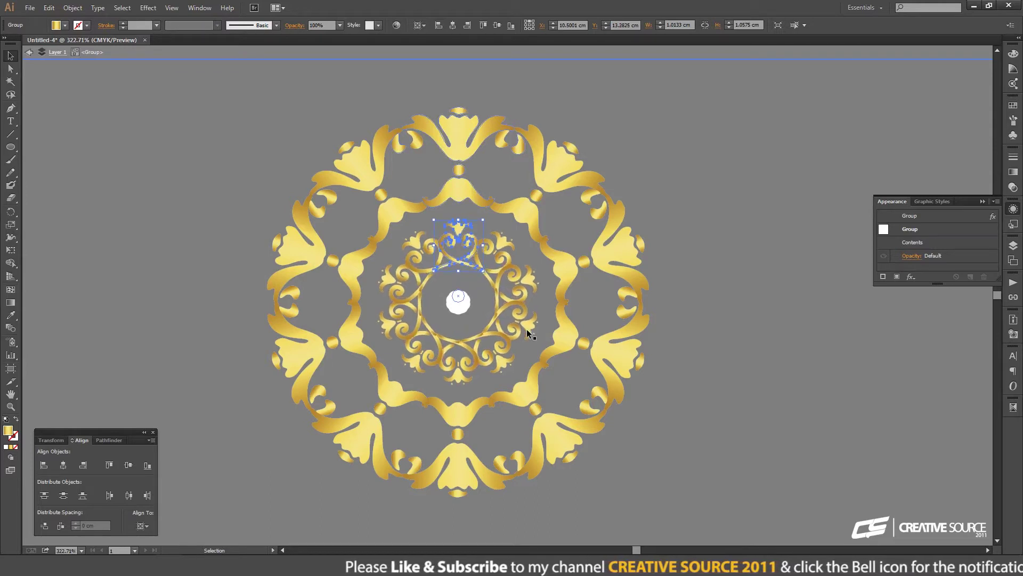
pyautogui.press('Up')
pyautogui.press('Up')
pyautogui.press('Up')
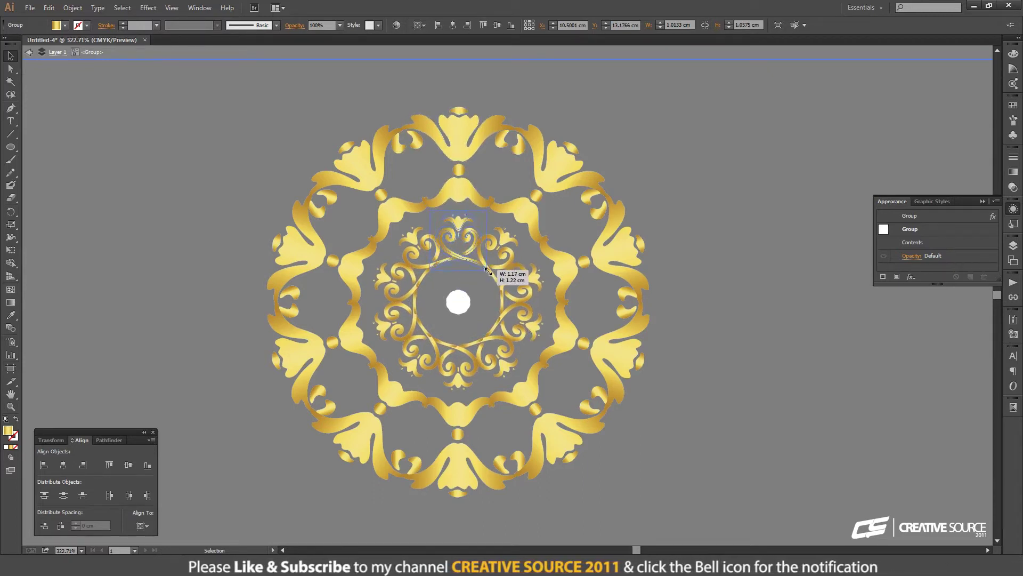
pyautogui.moveTo(484, 266); pyautogui.dragTo(488, 270)
pyautogui.press('Up')
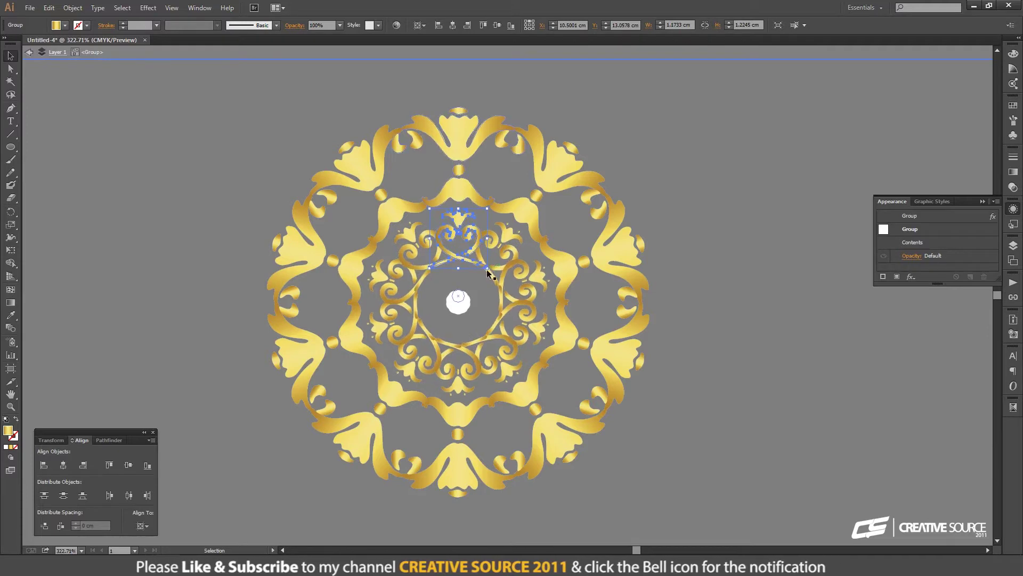
pyautogui.press('Up')
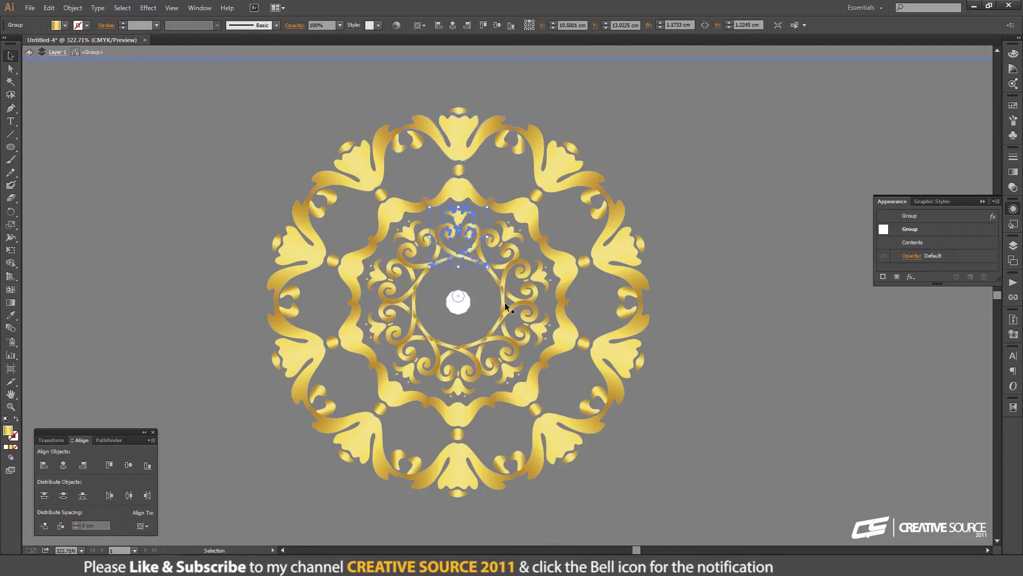
pyautogui.click(484, 301)
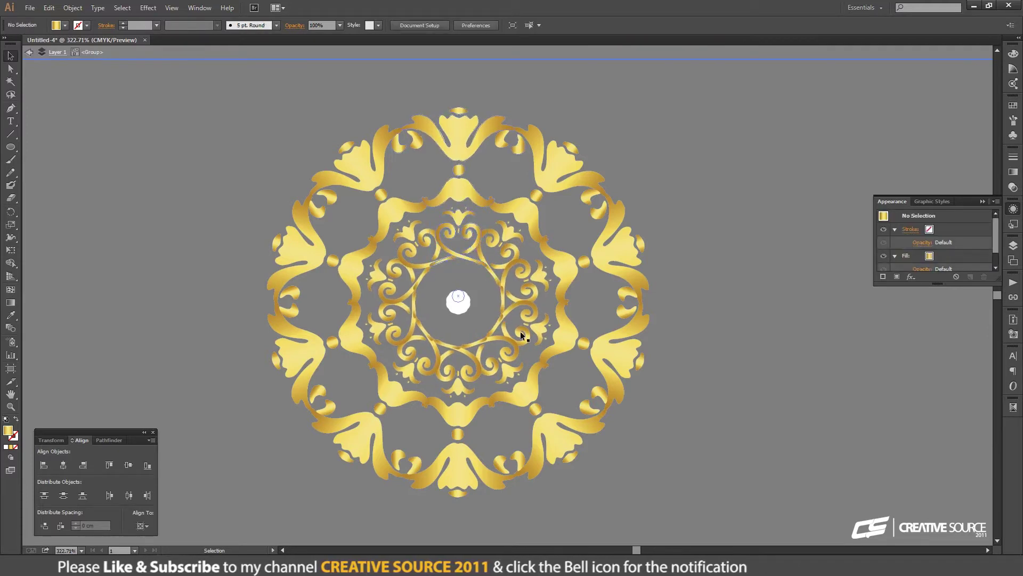
pyautogui.doubleClick(468, 265)
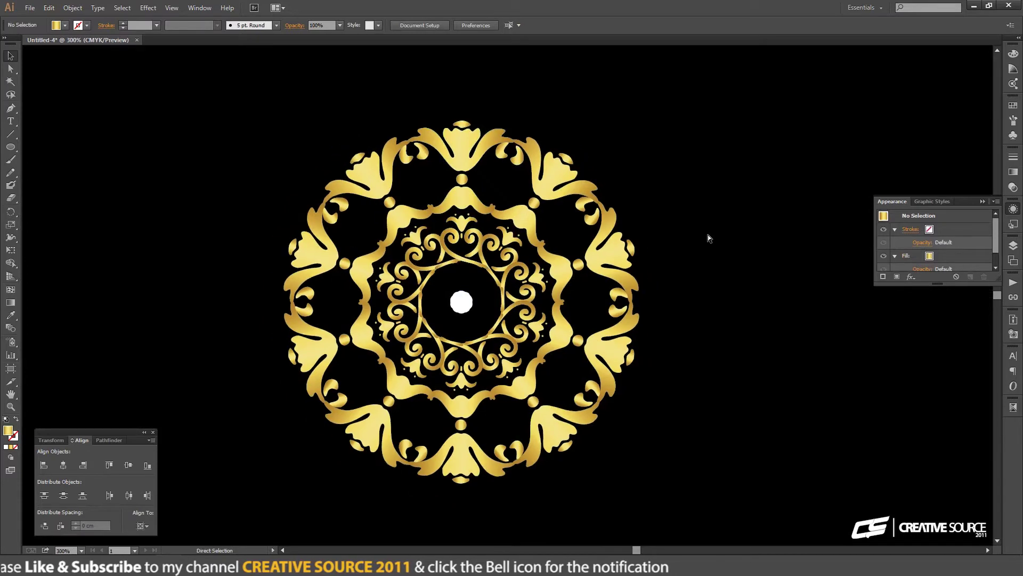
# Step: Group the leafy ornament's pieces and copy the group
pyautogui.hotkey('ctrl', '-')
pyautogui.hotkey('ctrl', '-')
pyautogui.hotkey('ctrl', '-')
pyautogui.moveTo(567, 323); pyautogui.dragTo(588, 321)
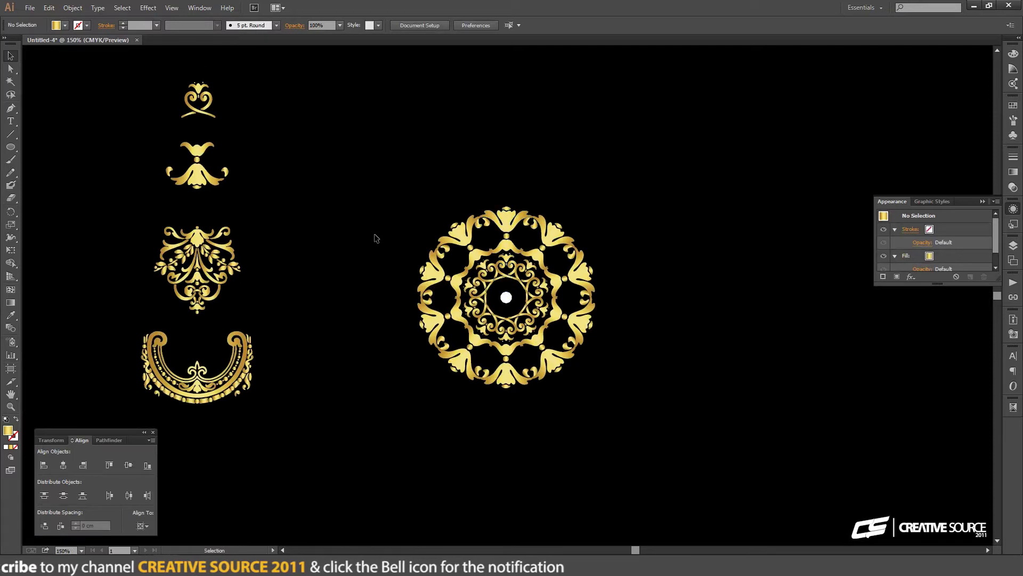
pyautogui.moveTo(139, 217); pyautogui.dragTo(255, 326)
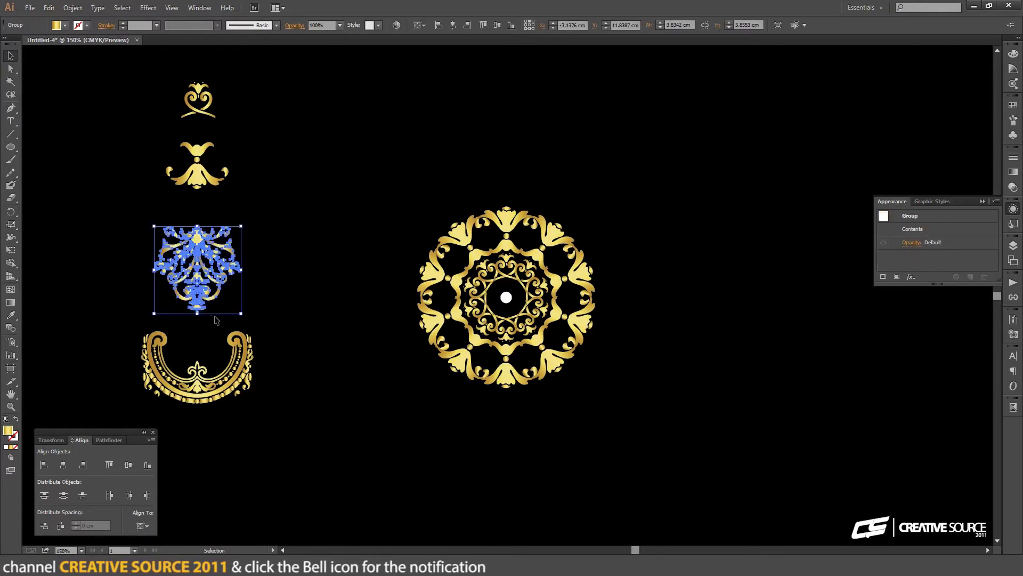
pyautogui.click(73, 8)
pyautogui.click(94, 47)
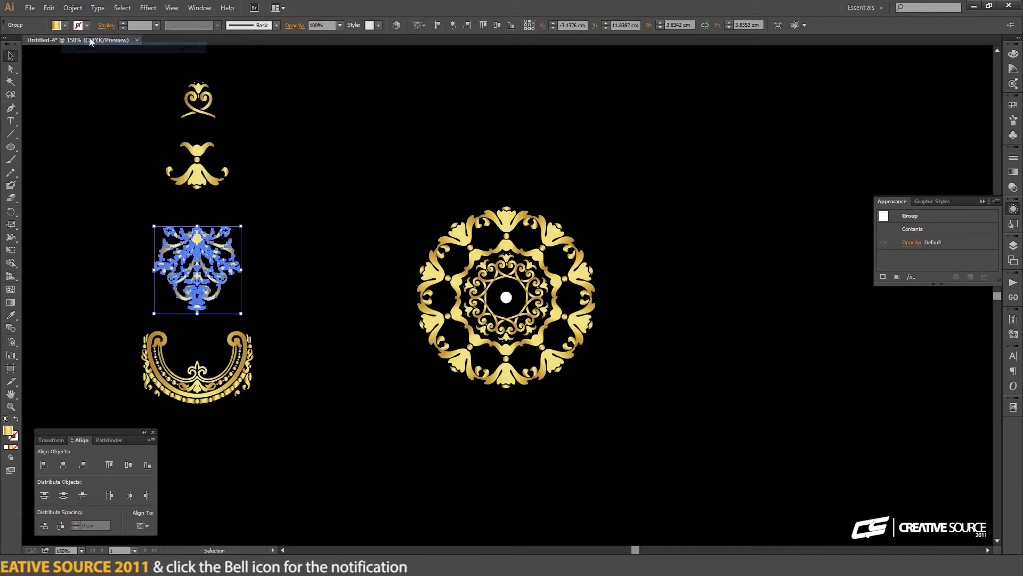
pyautogui.click(49, 8)
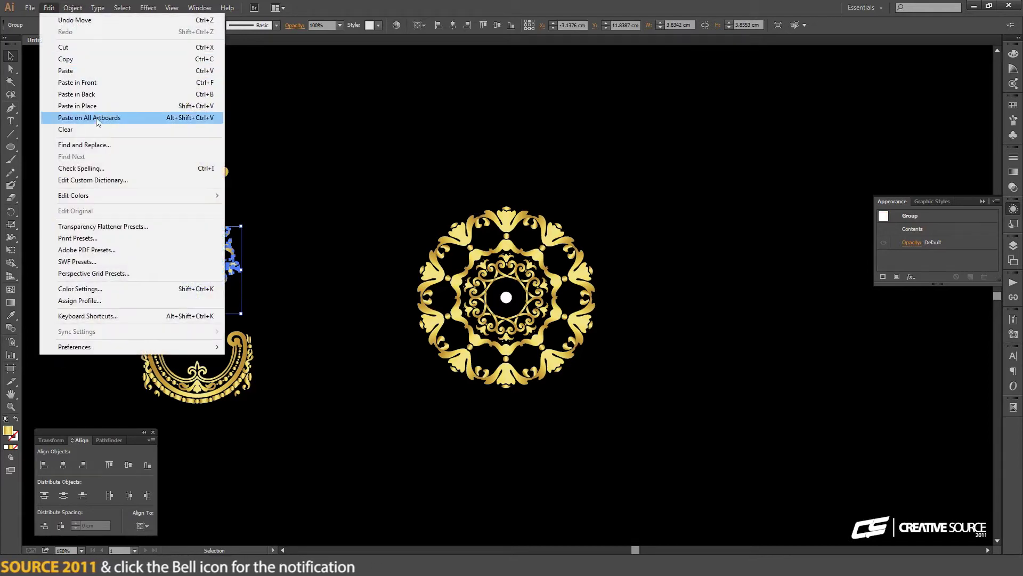
pyautogui.click(87, 59)
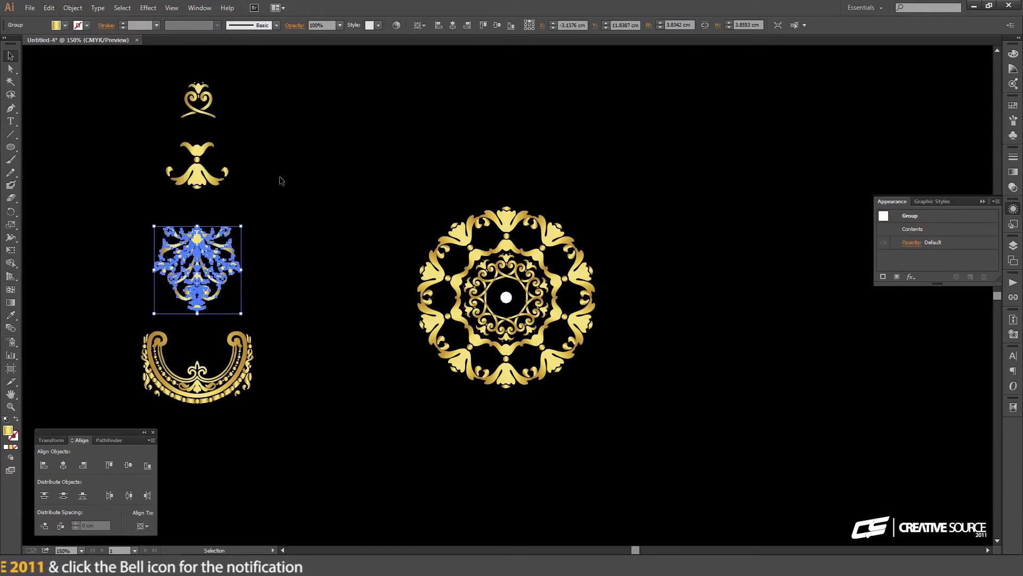
# Step: Paste the leafy ornament in front inside the mandala's radially repeated group
pyautogui.click(495, 233)
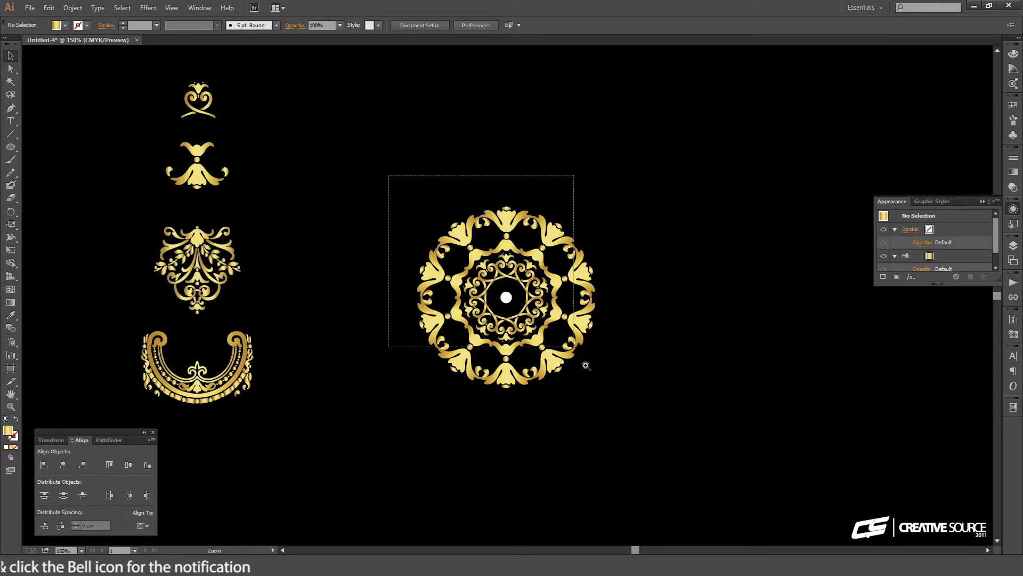
pyautogui.moveTo(388, 176); pyautogui.dragTo(655, 427)
pyautogui.moveTo(552, 304); pyautogui.dragTo(552, 356)
pyautogui.click(476, 217)
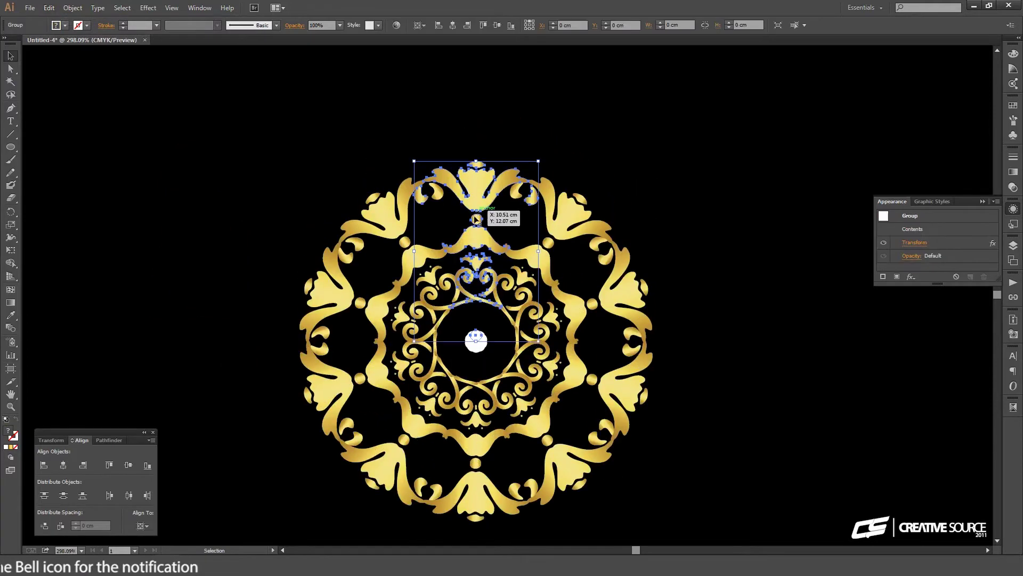
pyautogui.doubleClick(473, 199)
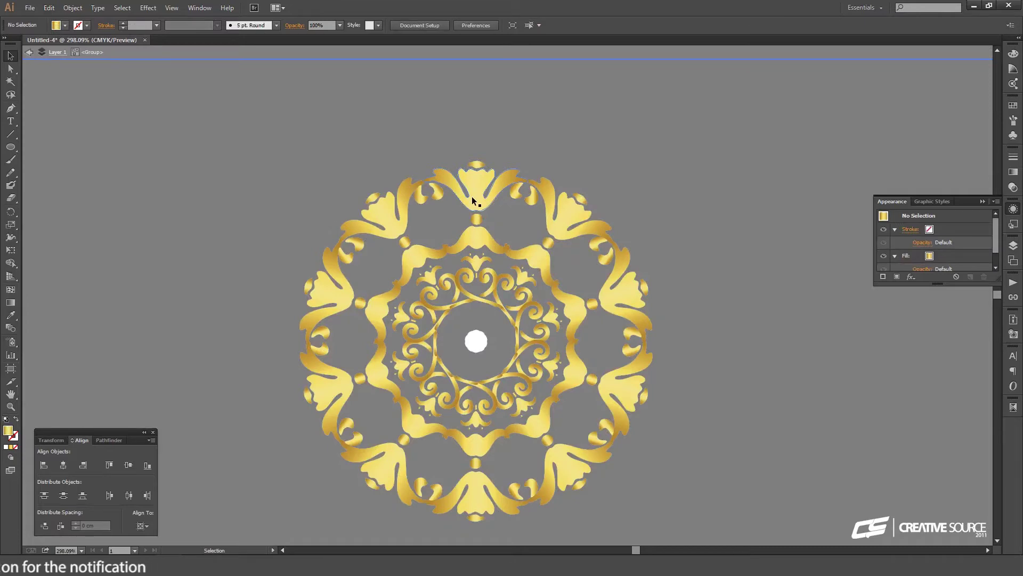
pyautogui.click(49, 8)
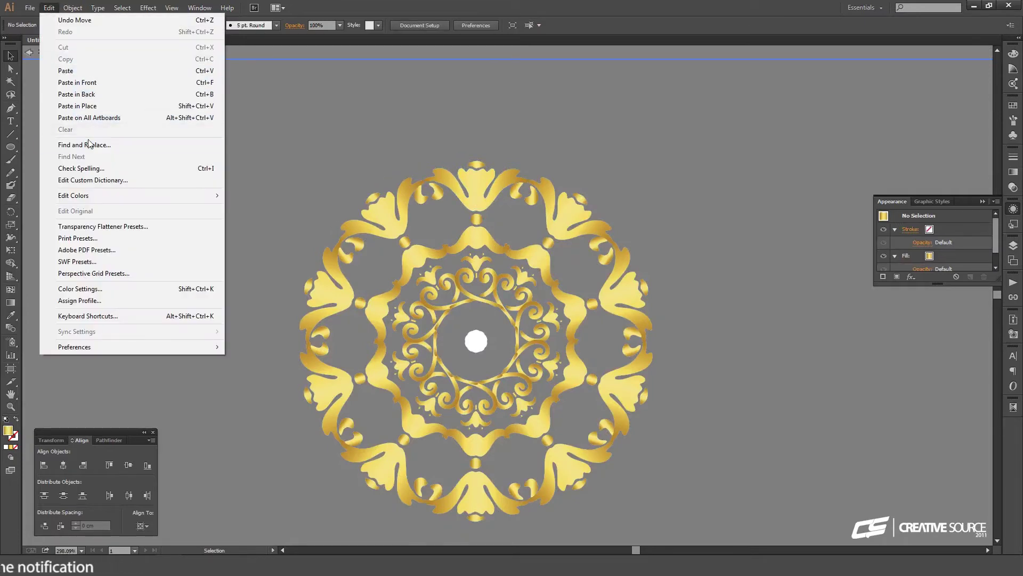
pyautogui.click(79, 71)
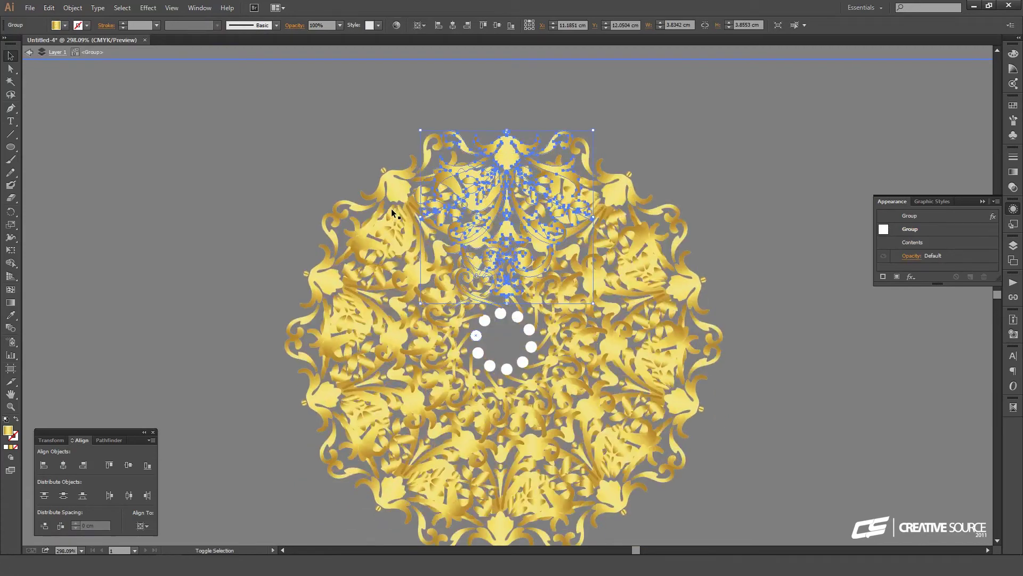
# Step: Move the pasted ornament up and centre it horizontally above the top petal
pyautogui.hotkey('ctrl', '-')
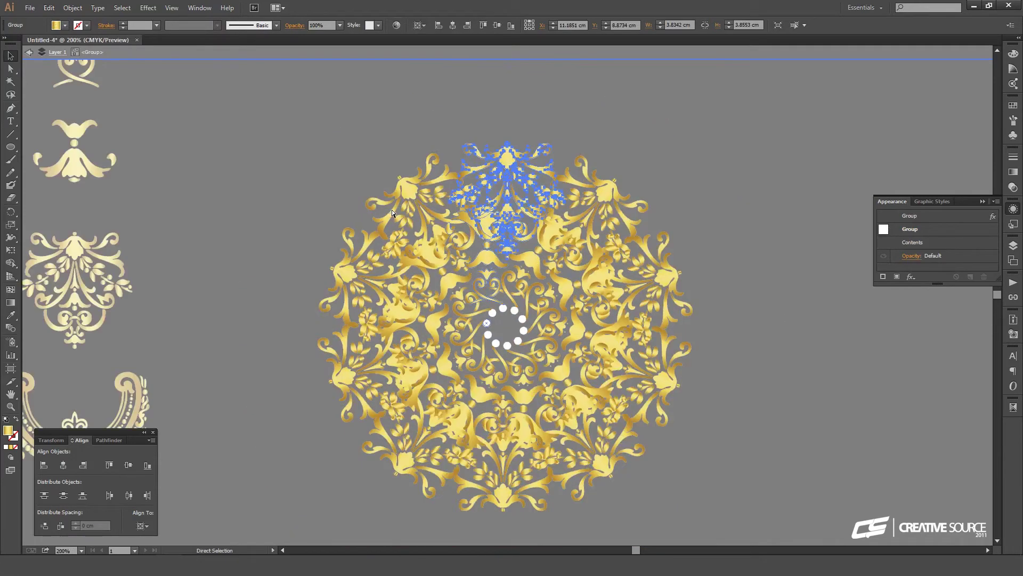
pyautogui.press('Up')
pyautogui.press('Up')
pyautogui.press('Up')
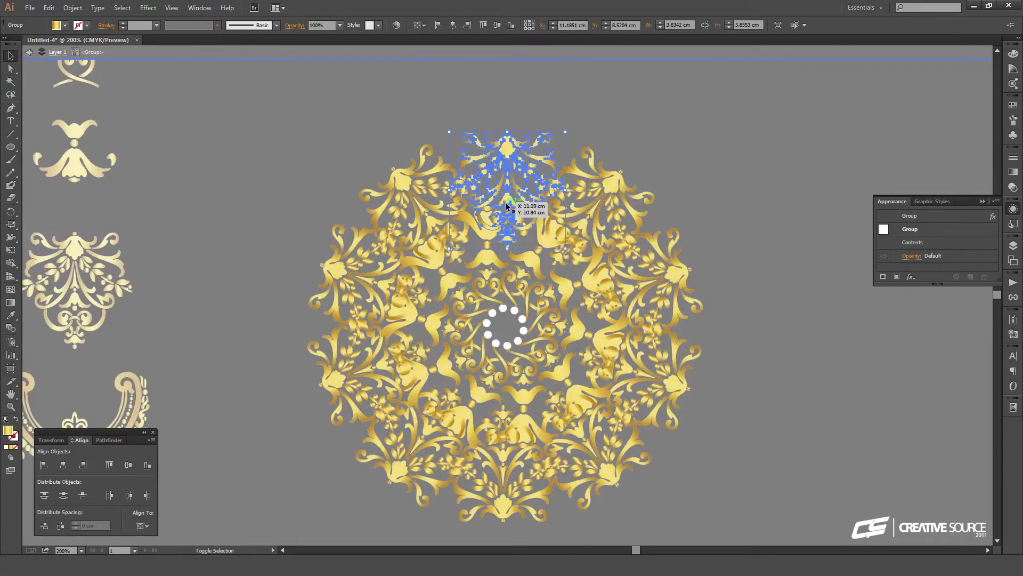
pyautogui.press('Up')
pyautogui.press('Up')
pyautogui.press('Up')
pyautogui.press('Up')
pyautogui.press('Up')
pyautogui.press('Up')
pyautogui.press('Up')
pyautogui.press('Up')
pyautogui.press('Up')
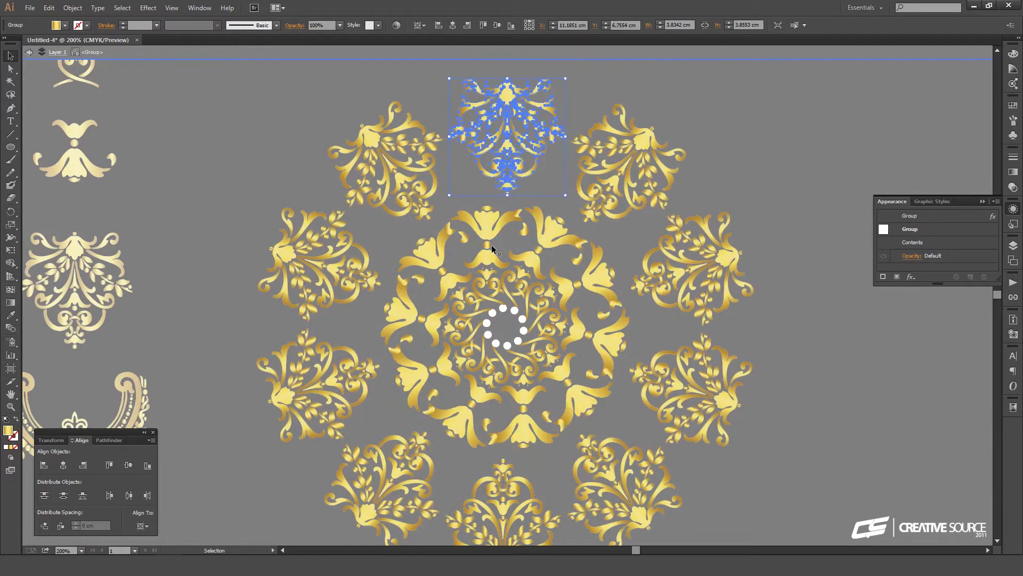
pyautogui.keyDown('shift'); pyautogui.click(491, 234); pyautogui.keyUp('shift')
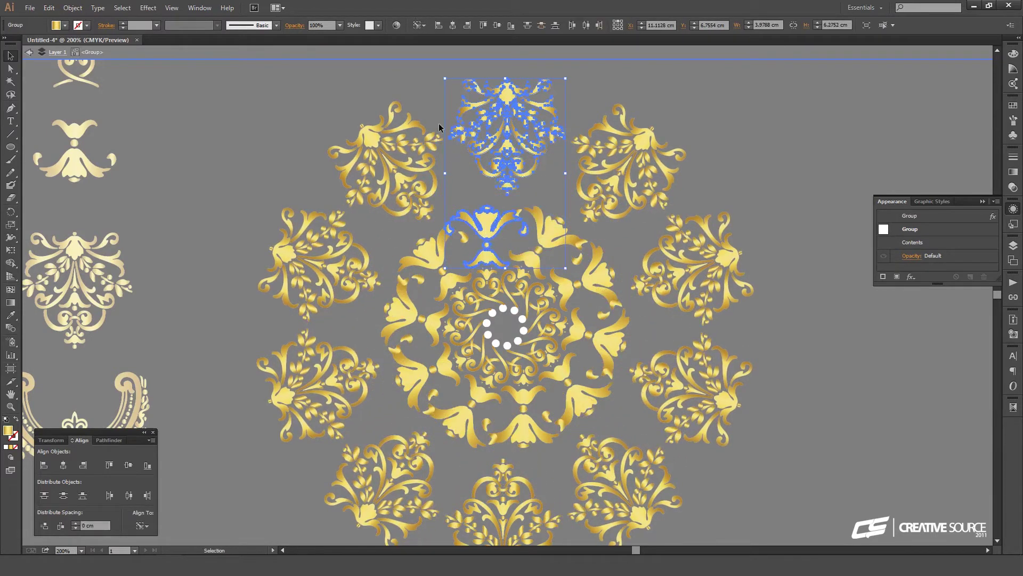
pyautogui.click(453, 25)
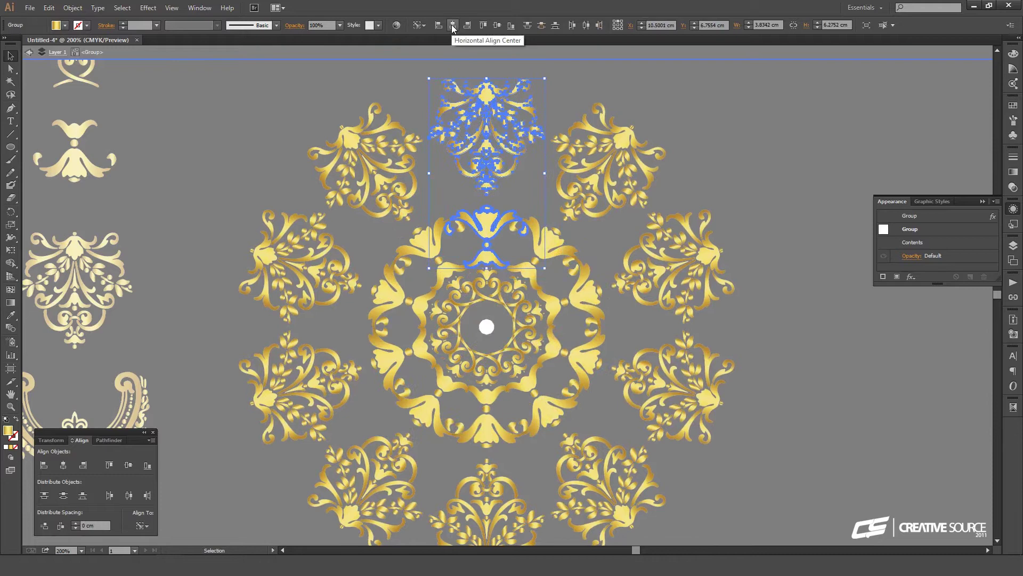
pyautogui.click(447, 203)
pyautogui.click(494, 190)
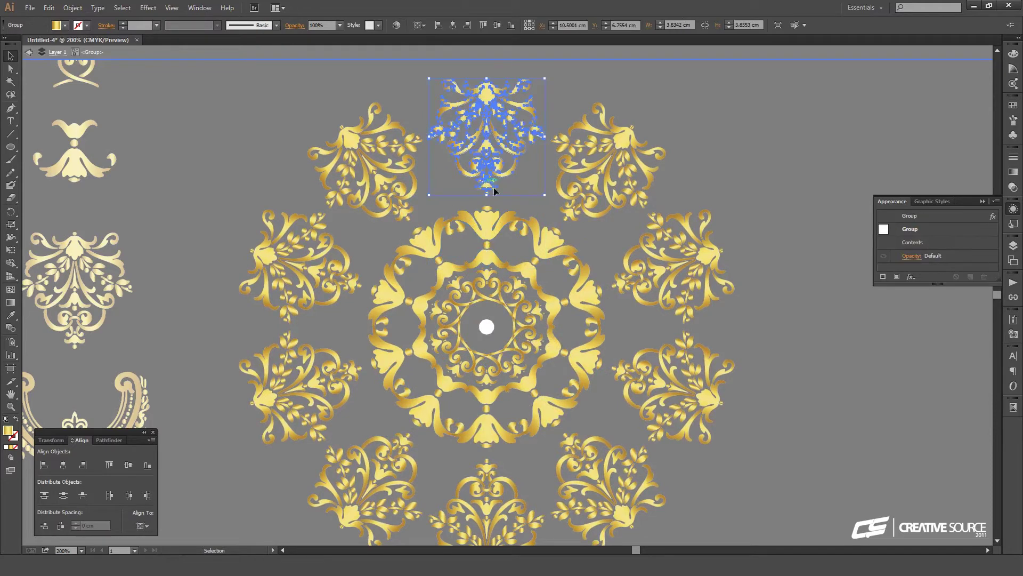
# Step: Rotate the outer leafy ornament 180°, nudge it down five steps, and exit group editing
pyautogui.press('r')
pyautogui.press('Return')
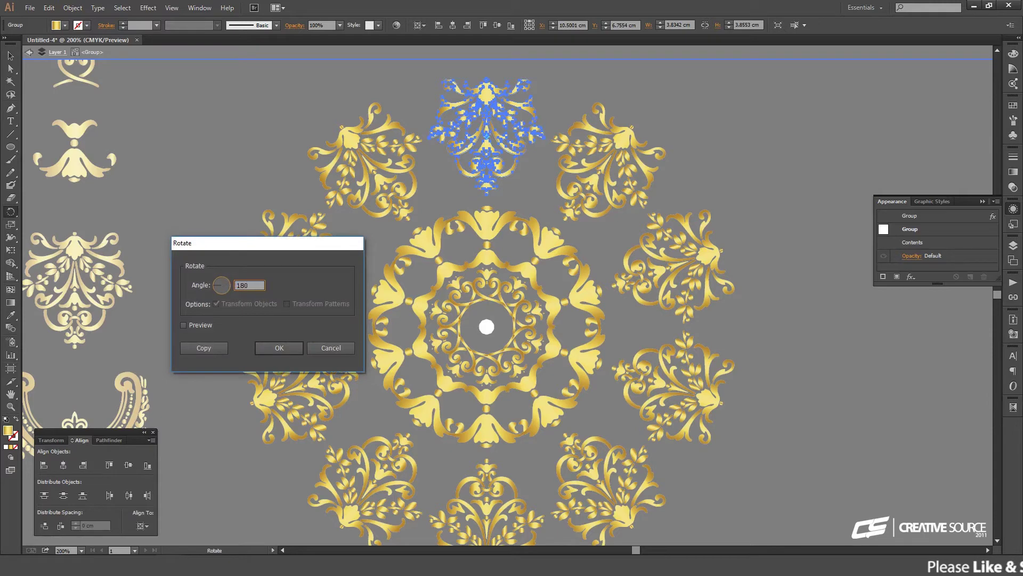
pyautogui.press('Return')
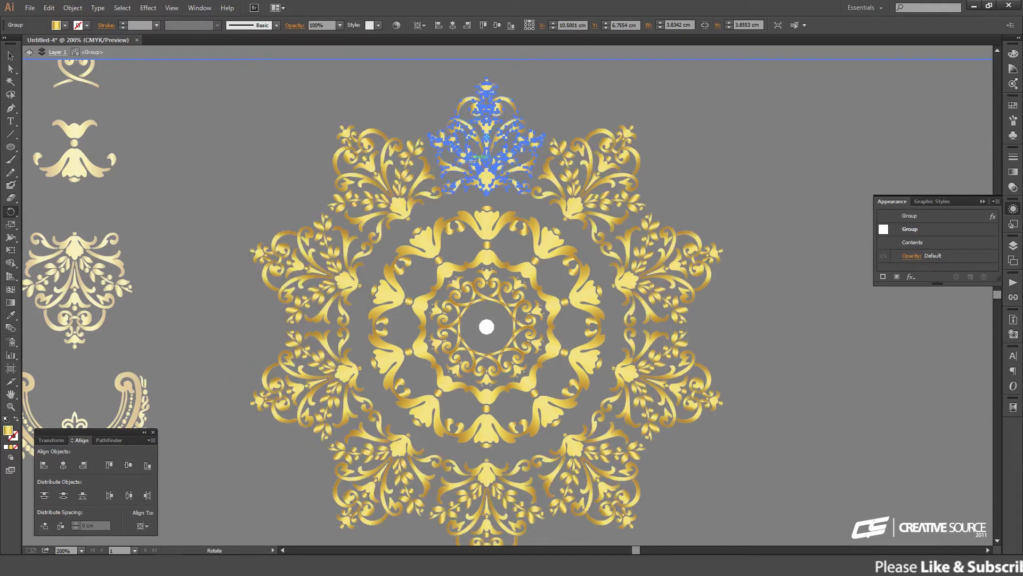
pyautogui.press('Down')
pyautogui.press('Down')
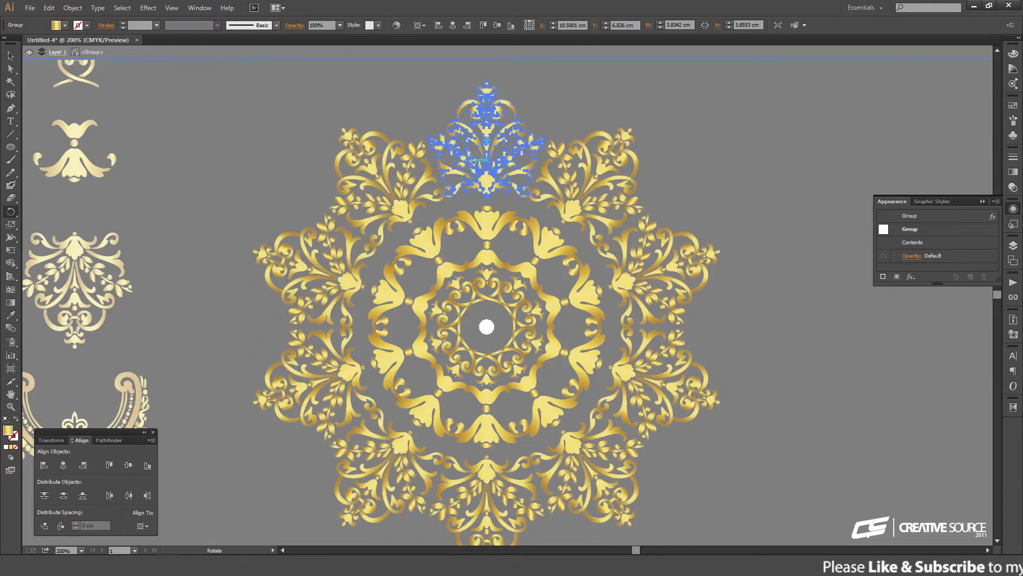
pyautogui.press('Down')
pyautogui.press('Down')
pyautogui.press('Down')
pyautogui.press('Down')
pyautogui.press('Down')
pyautogui.press('Down')
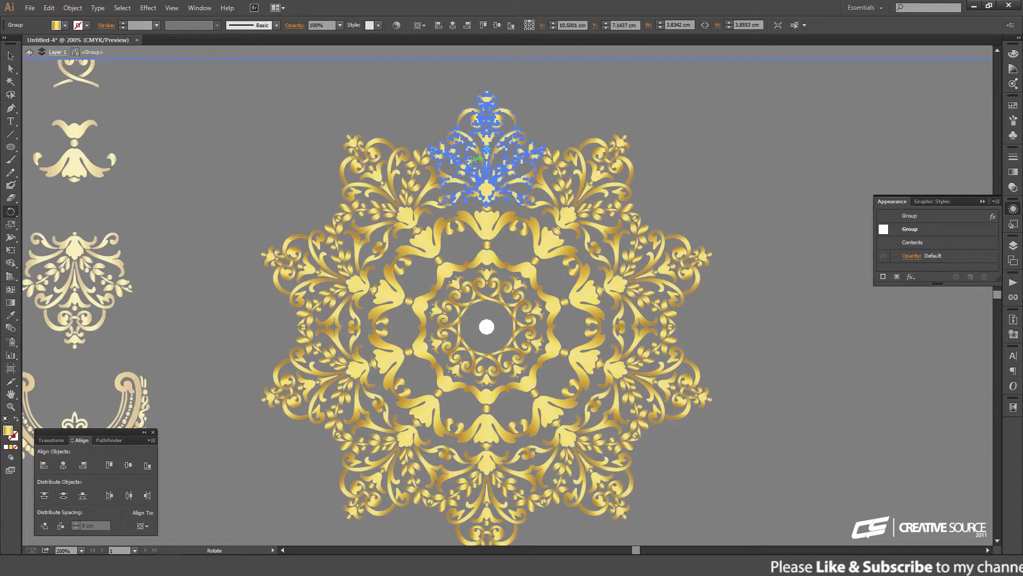
pyautogui.press('Down')
pyautogui.press('Down')
pyautogui.press('Down')
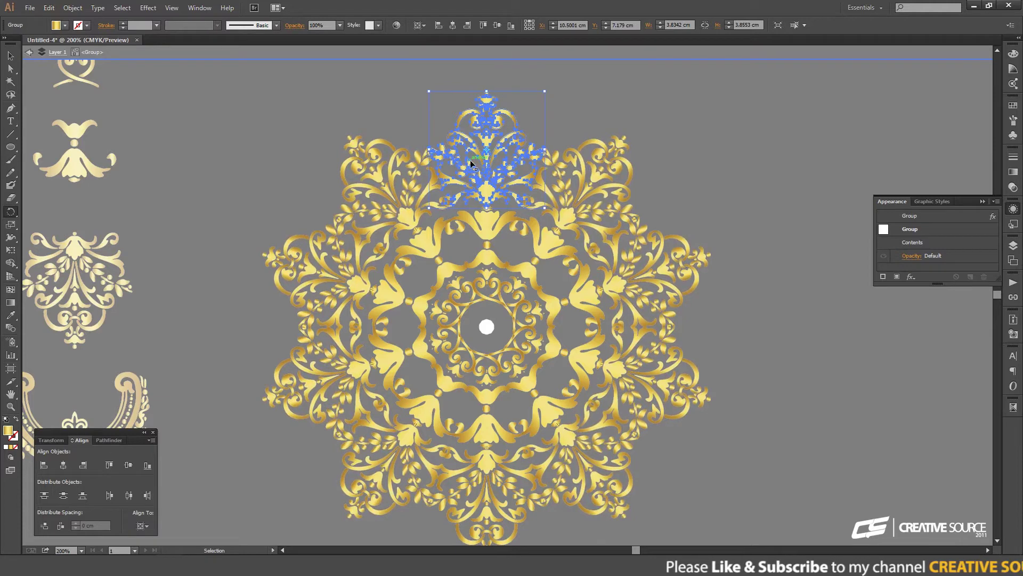
pyautogui.press('Down')
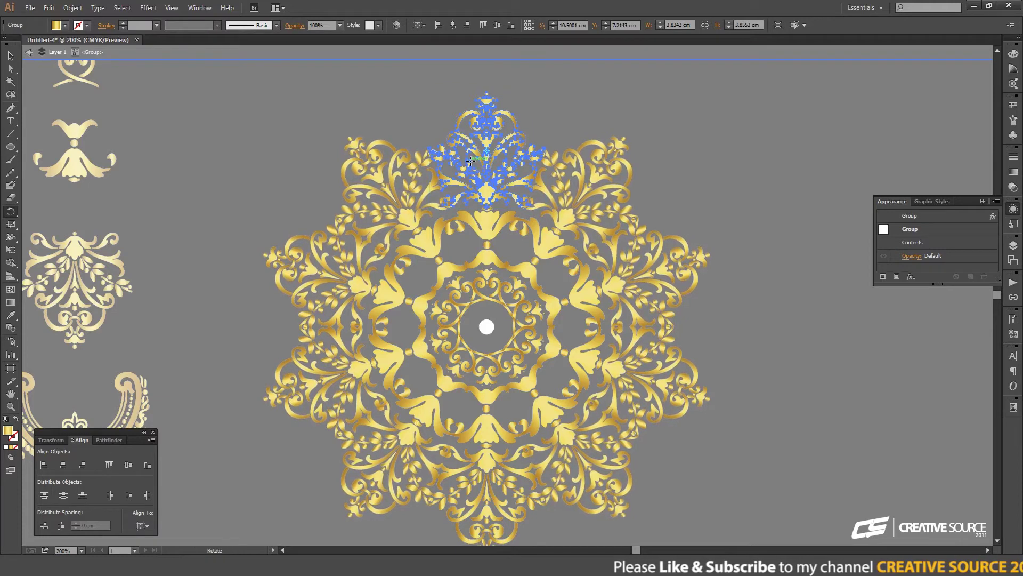
pyautogui.press('Down')
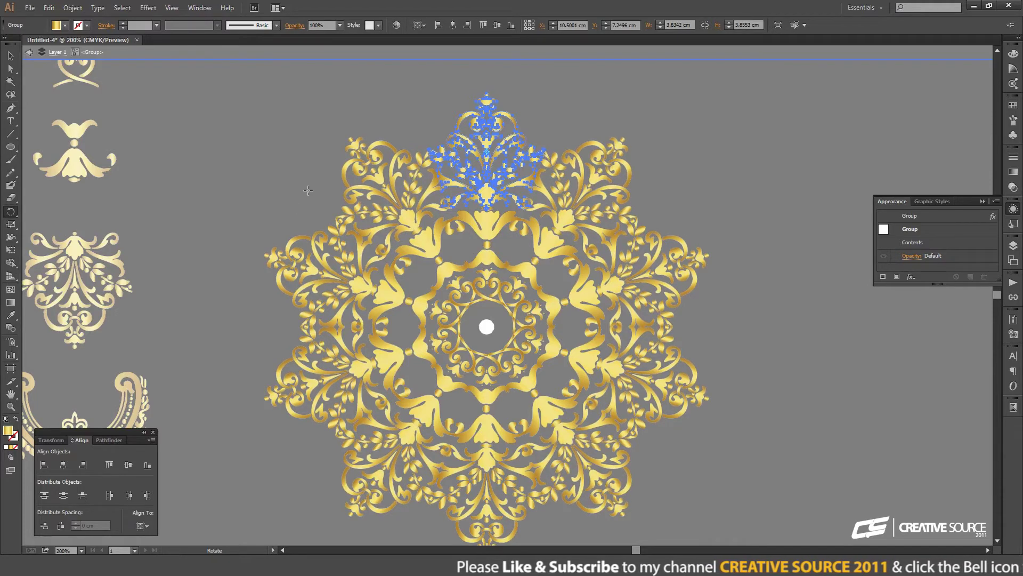
pyautogui.press('v')
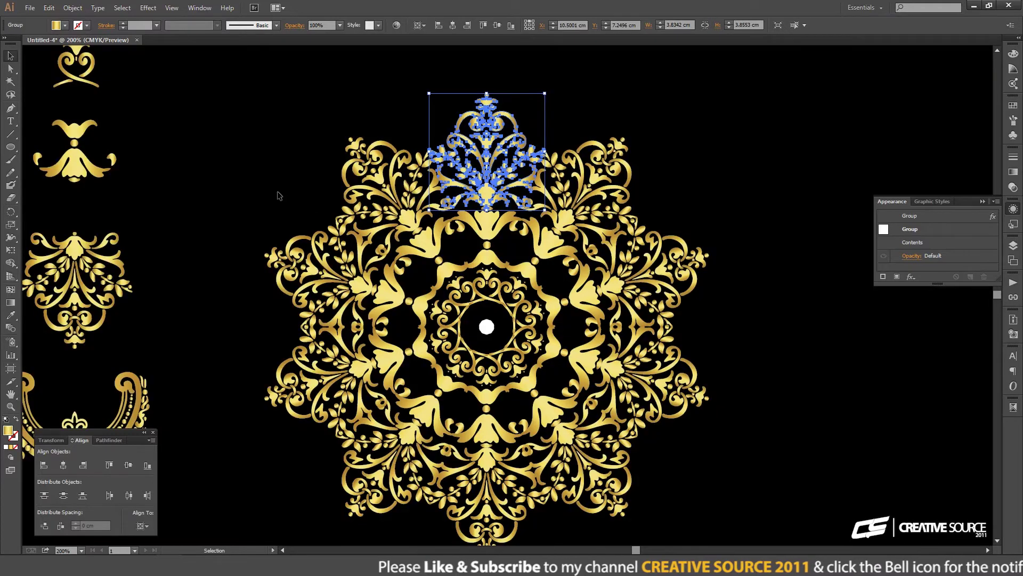
pyautogui.click(282, 236)
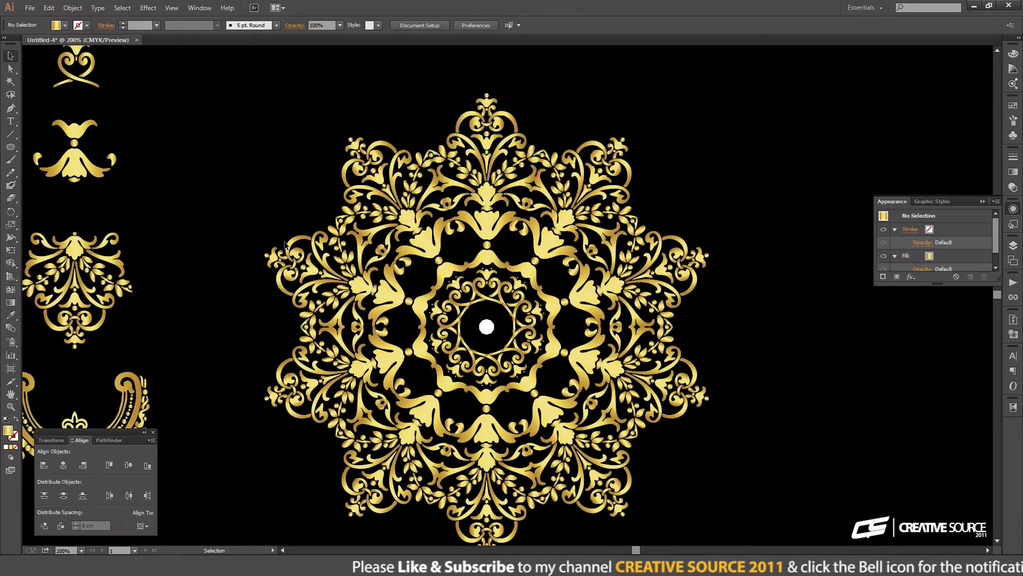
# Step: Group the arch ornament's parts and copy the group
pyautogui.hotkey('ctrl', '-')
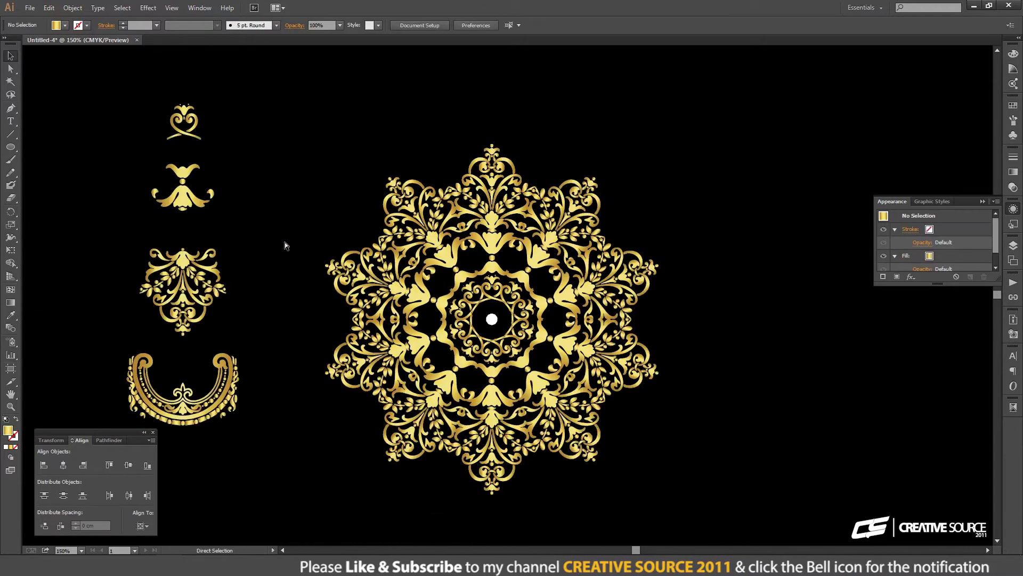
pyautogui.hotkey('ctrl', '-')
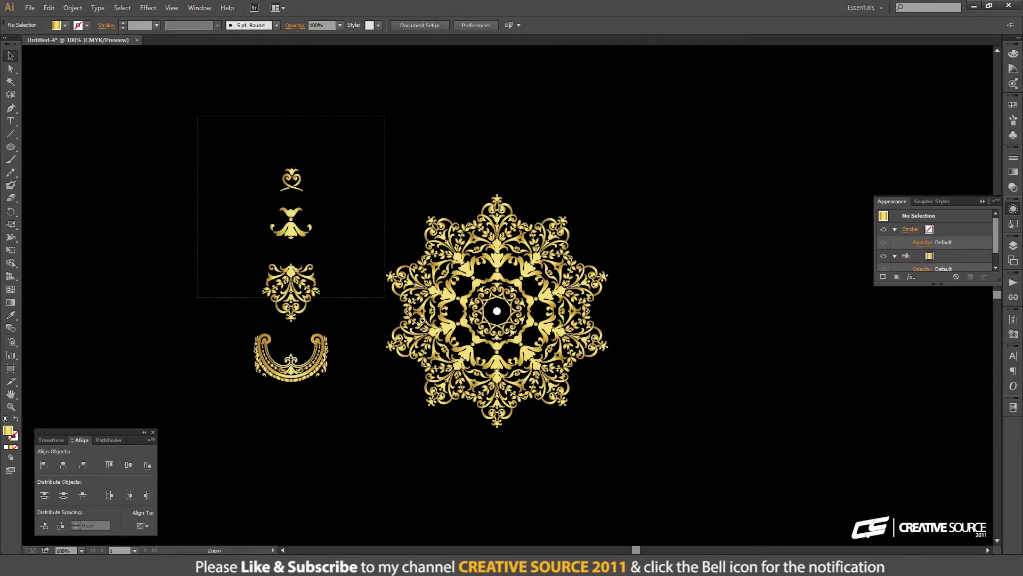
pyautogui.moveTo(204, 122); pyautogui.dragTo(698, 485)
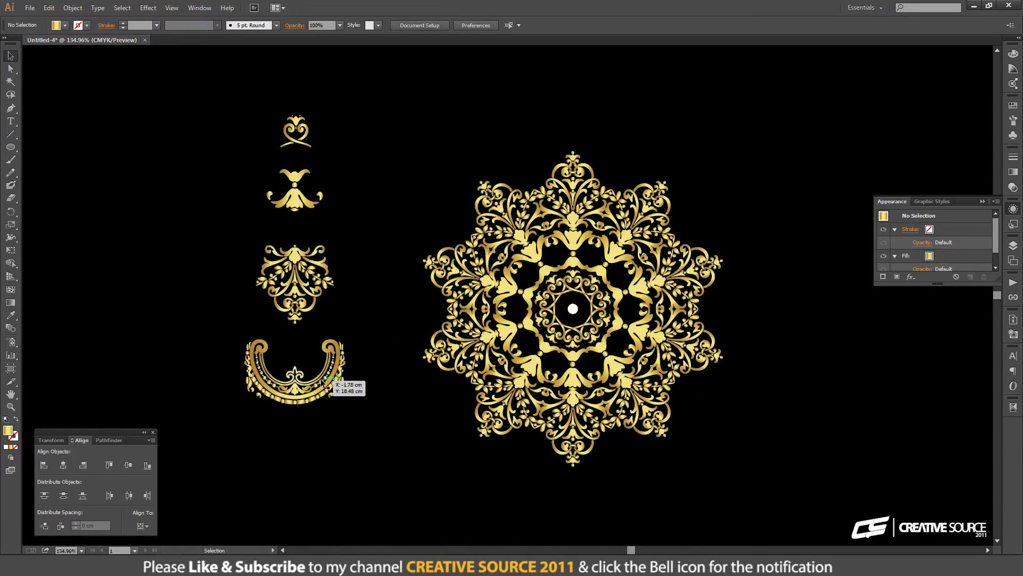
pyautogui.click(333, 356)
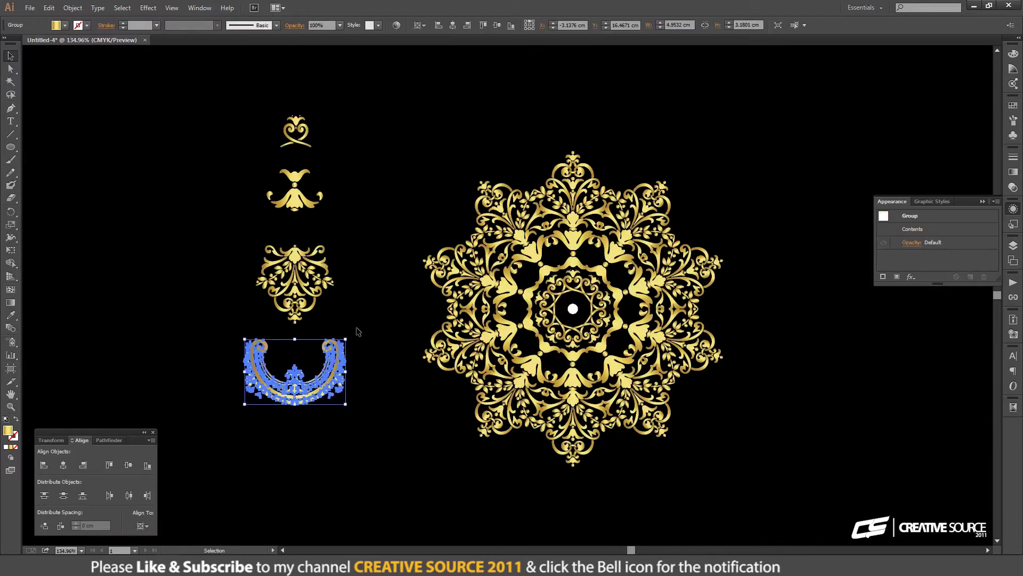
pyautogui.moveTo(368, 337); pyautogui.dragTo(227, 430)
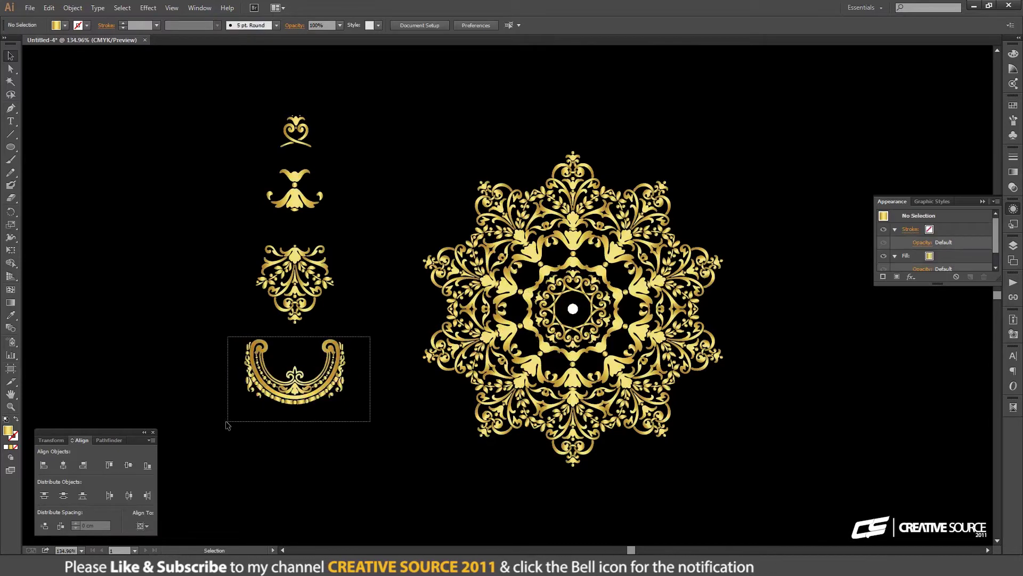
pyautogui.click(72, 8)
pyautogui.click(80, 44)
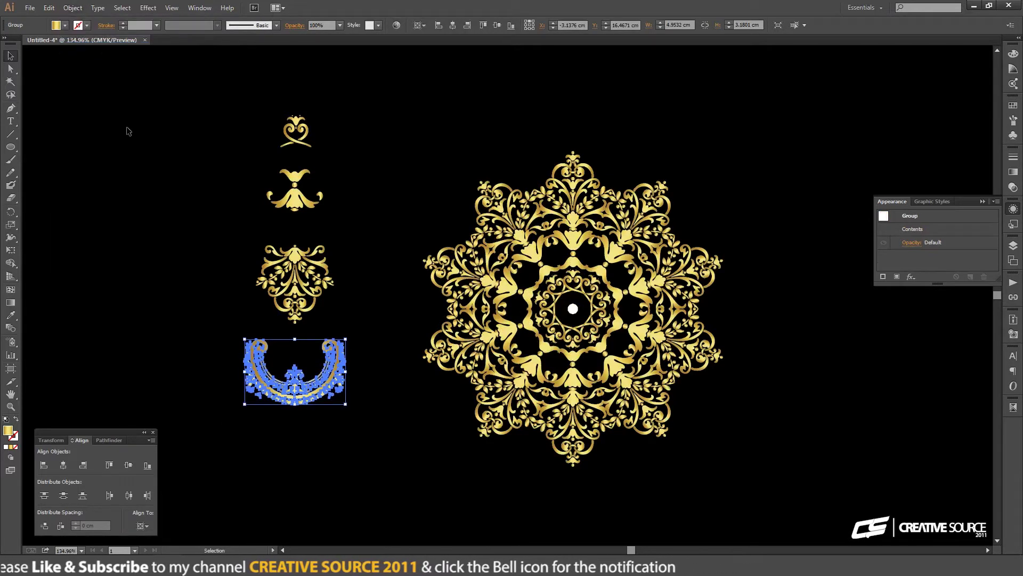
pyautogui.click(49, 7)
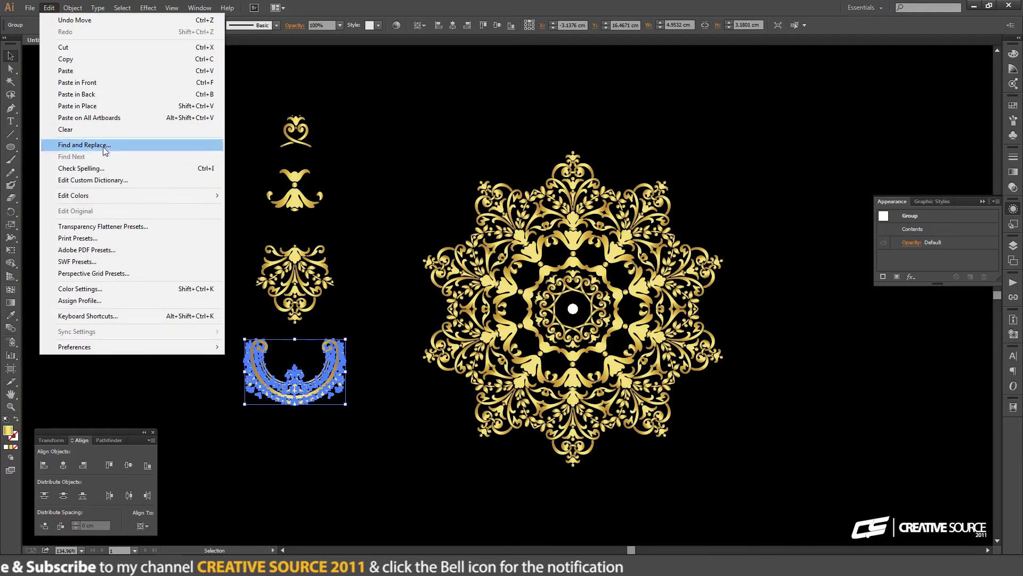
pyautogui.click(84, 59)
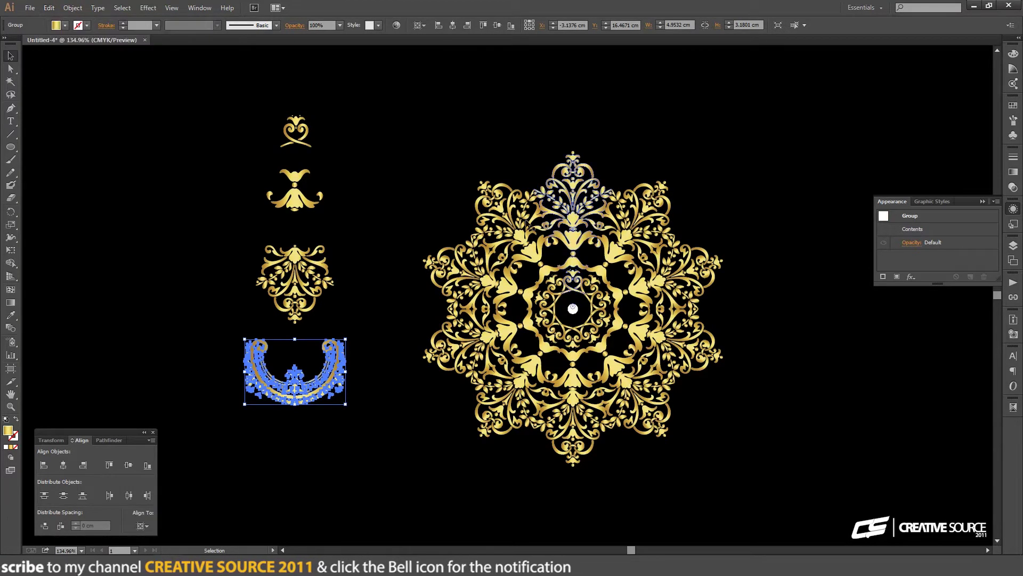
# Step: Enter the mandala's radially repeated motif group for isolated editing
pyautogui.click(572, 202)
pyautogui.moveTo(624, 215); pyautogui.dragTo(525, 284)
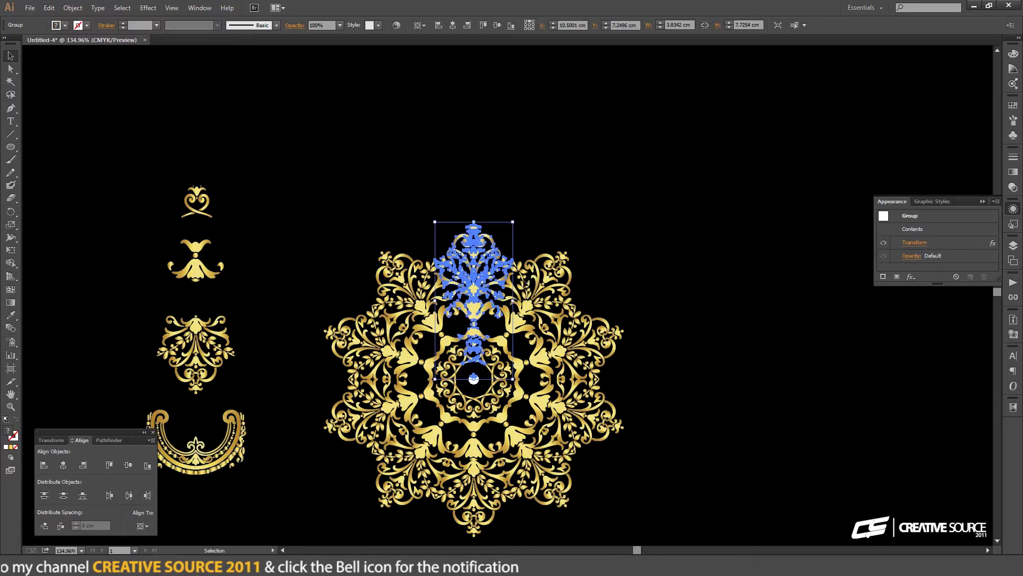
pyautogui.doubleClick(476, 314)
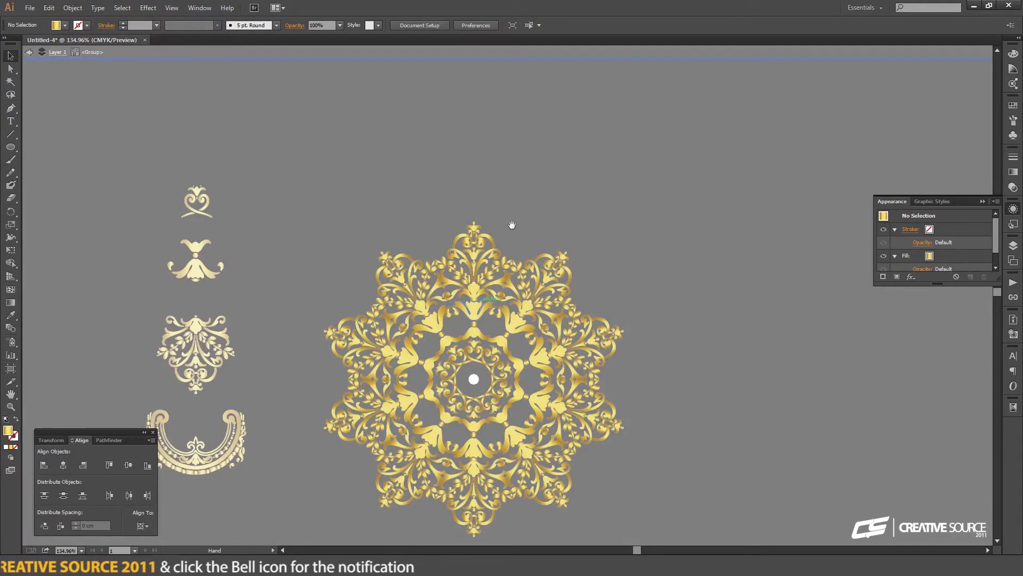
# Step: Move the pasted arch above the top petal and centre it horizontally with the petal
pyautogui.moveTo(512, 225); pyautogui.dragTo(487, 307)
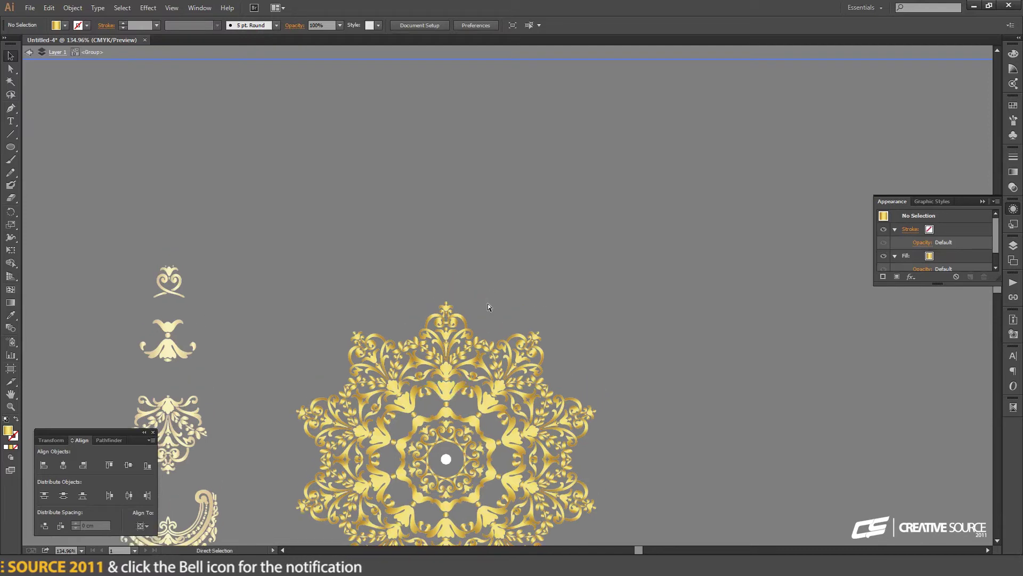
pyautogui.click(488, 306)
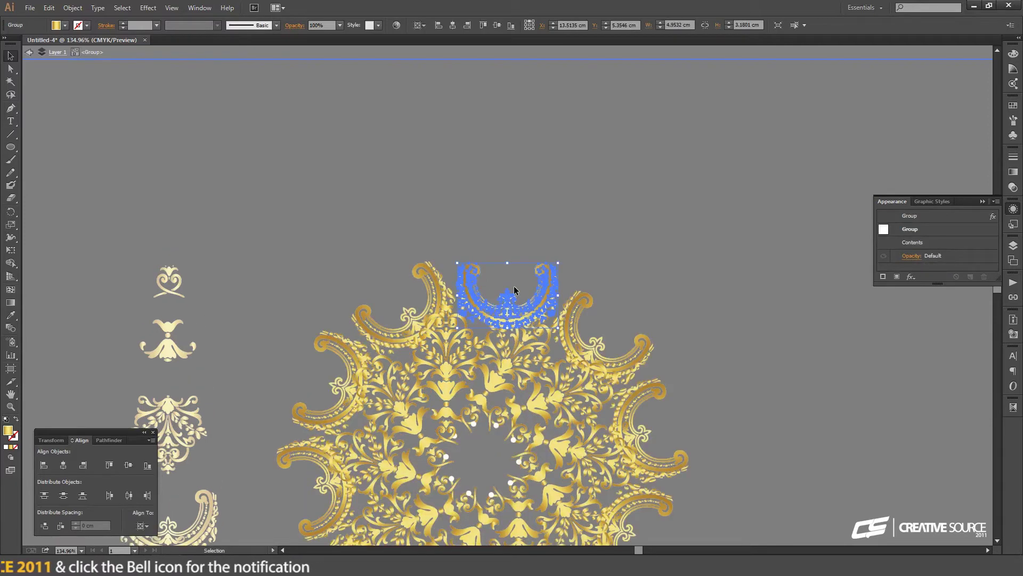
pyautogui.moveTo(513, 290); pyautogui.dragTo(456, 244)
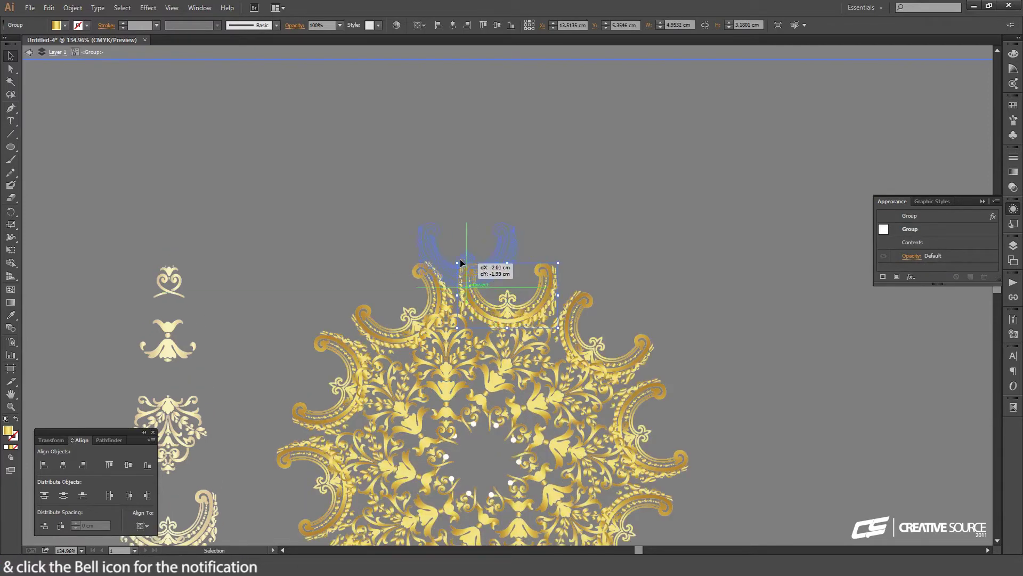
pyautogui.keyDown('shift'); pyautogui.click(446, 334); pyautogui.keyUp('shift')
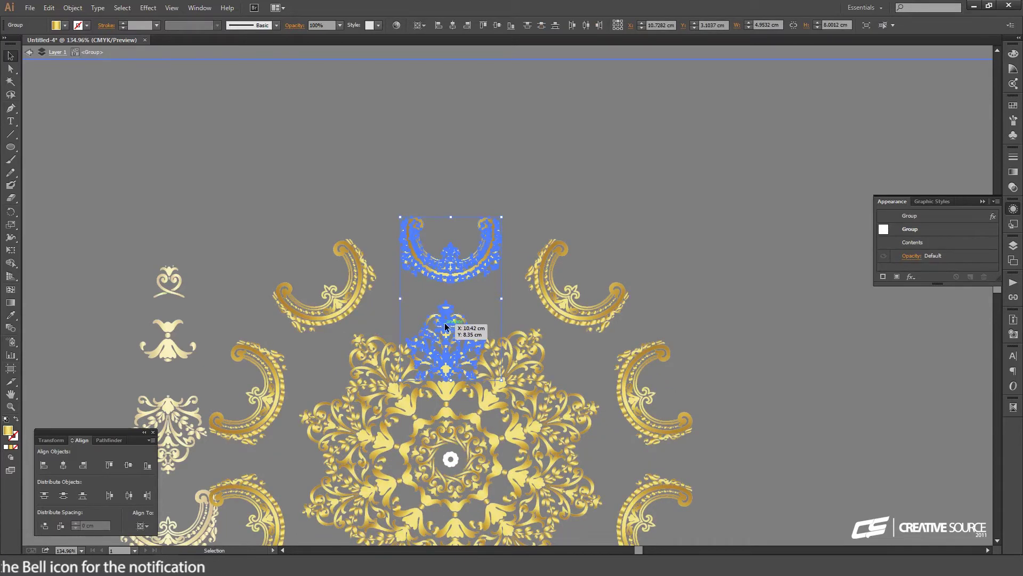
pyautogui.click(453, 25)
pyautogui.click(508, 159)
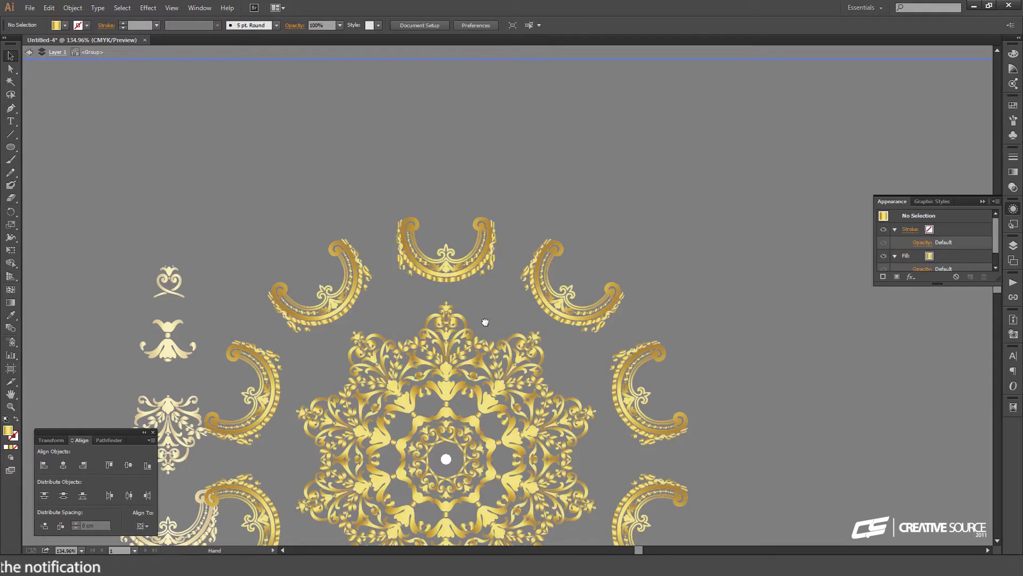
# Step: Rotate the arch 180° and nudge it down onto the mandala's edge, then exit the group
pyautogui.scroll(-3, 493, 212)
pyautogui.click(481, 158)
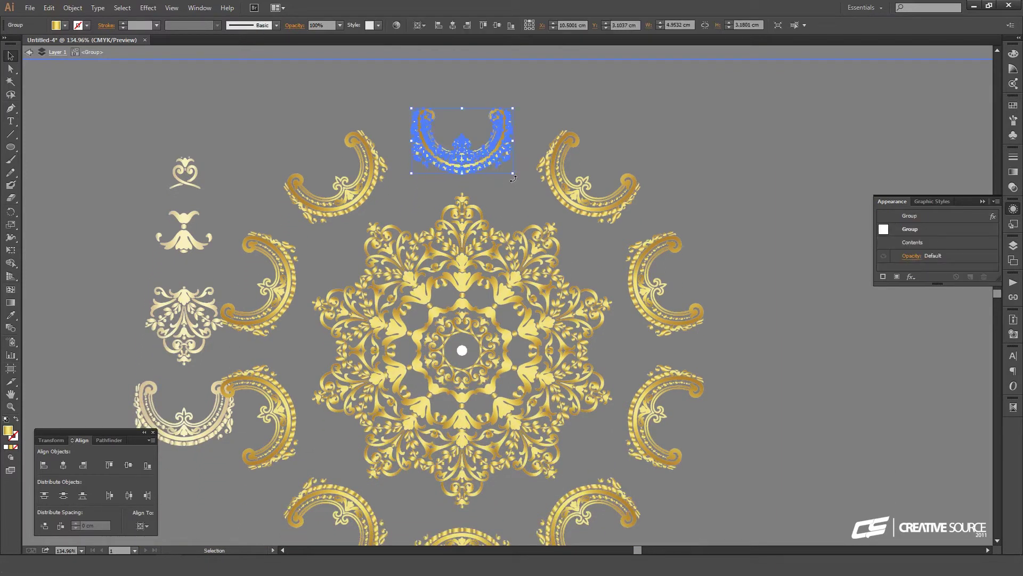
pyautogui.hotkey('shift', 'Down')
pyautogui.hotkey('shift', 'Down')
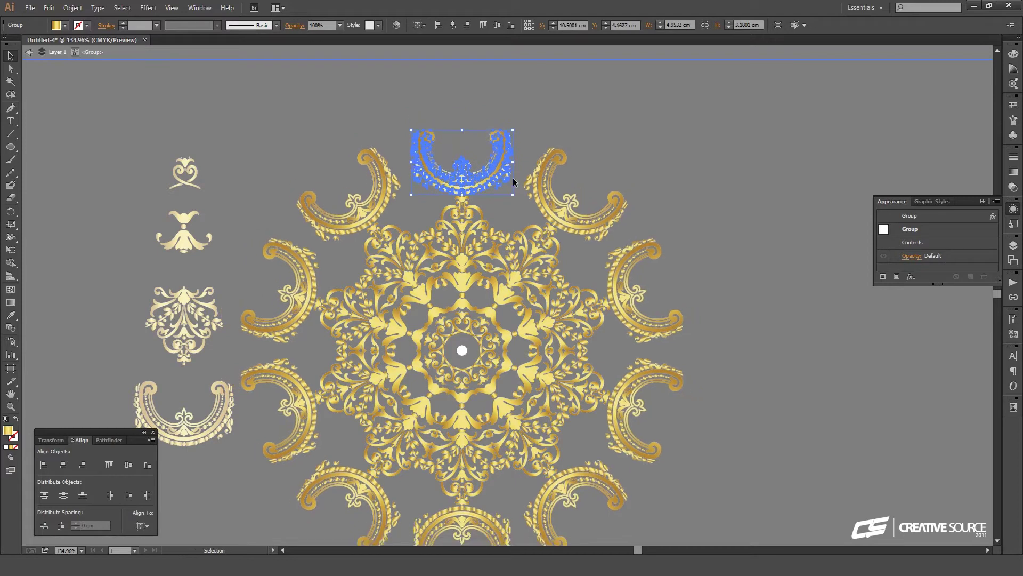
pyautogui.moveTo(514, 198); pyautogui.dragTo(400, 130)
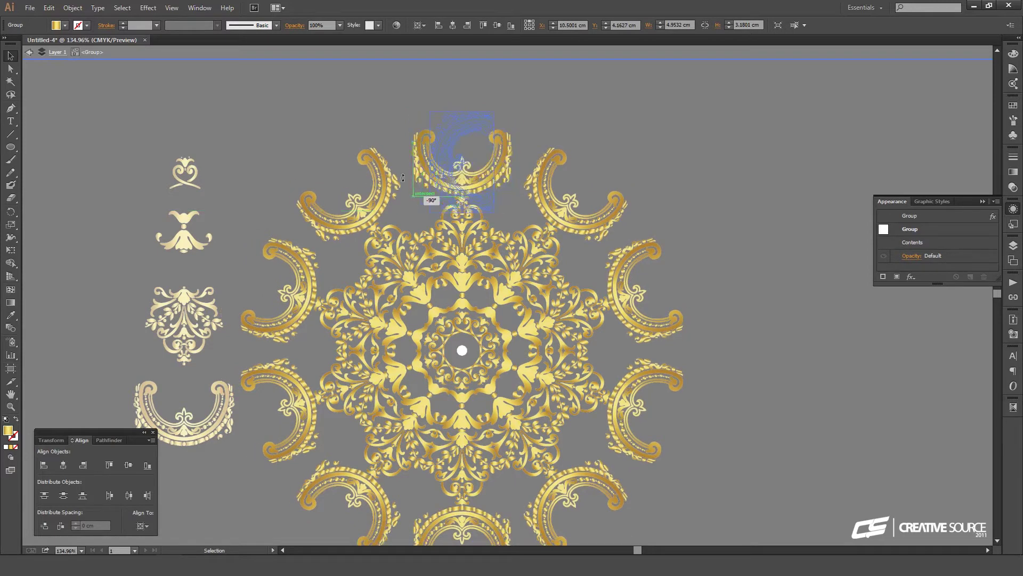
pyautogui.press('Down')
pyautogui.press('Down')
pyautogui.press('Down')
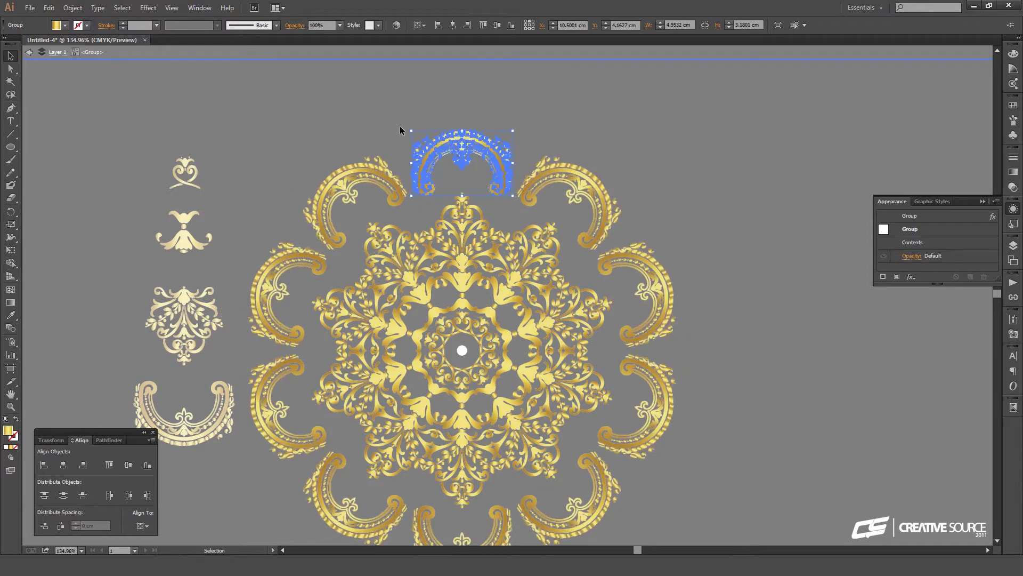
pyautogui.hotkey('shift', 'Down')
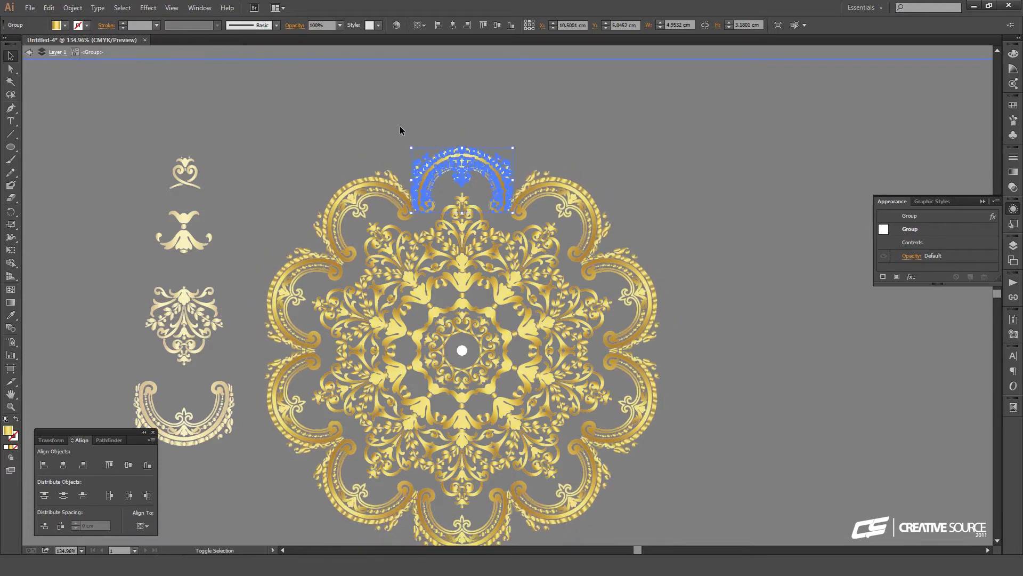
pyautogui.hotkey('shift', 'Down')
pyautogui.press('Down')
pyautogui.press('Down')
pyautogui.press('Down')
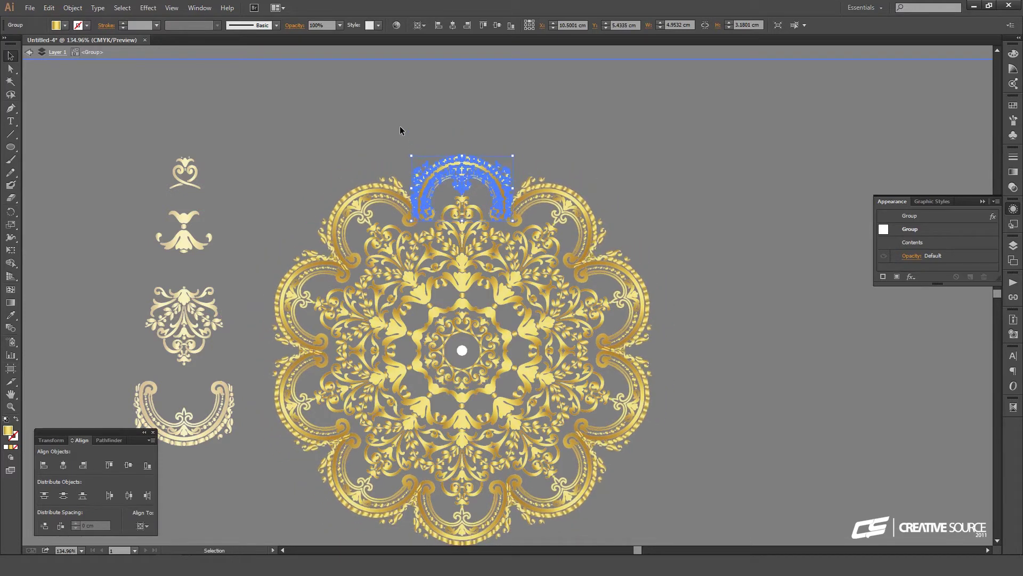
pyautogui.press('Down')
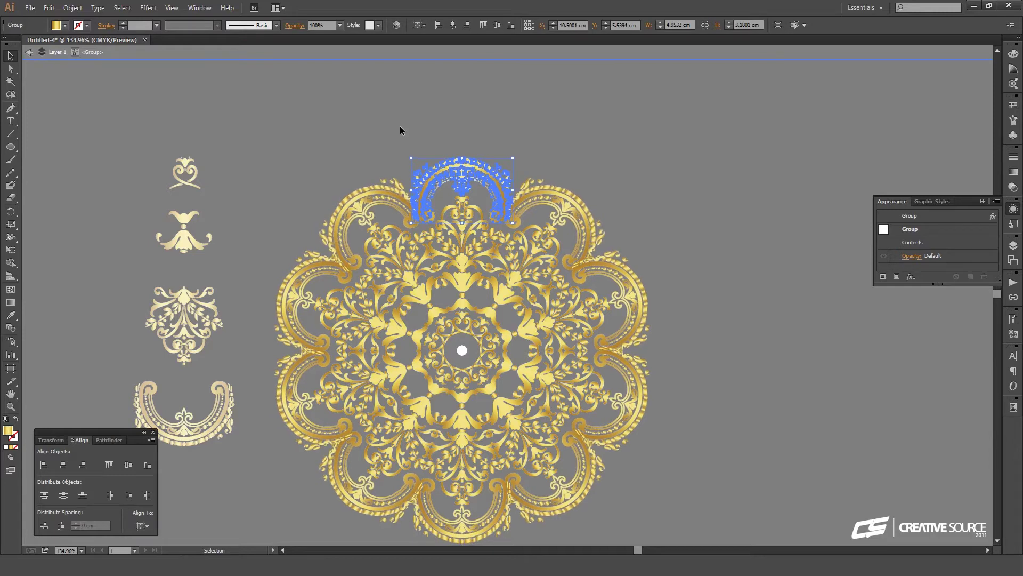
pyautogui.press('Down')
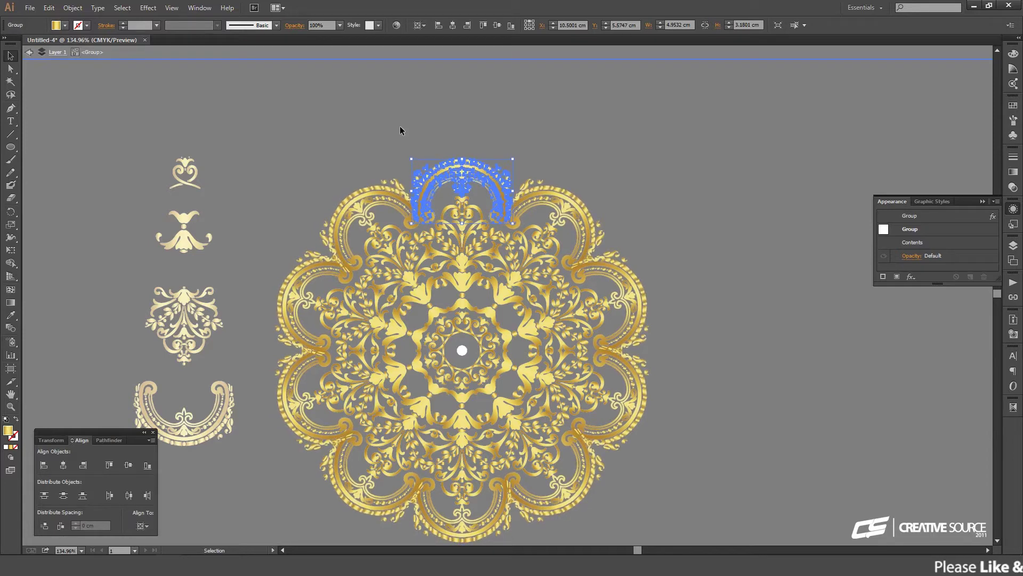
pyautogui.click(414, 124)
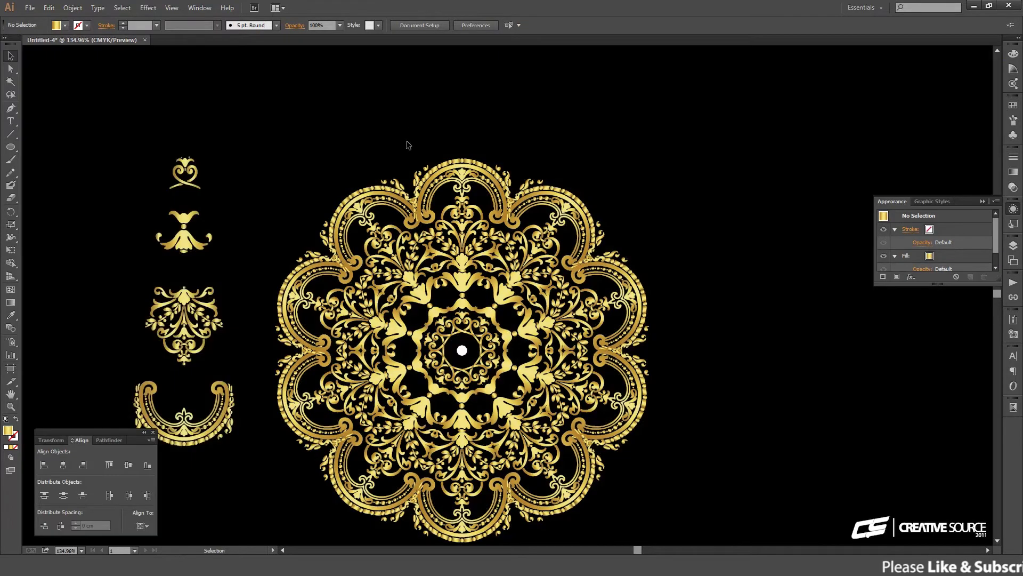
# Step: Zoom out to 50% and duplicate the whole mandala straight above the original
pyautogui.hotkey('ctrl', '1')
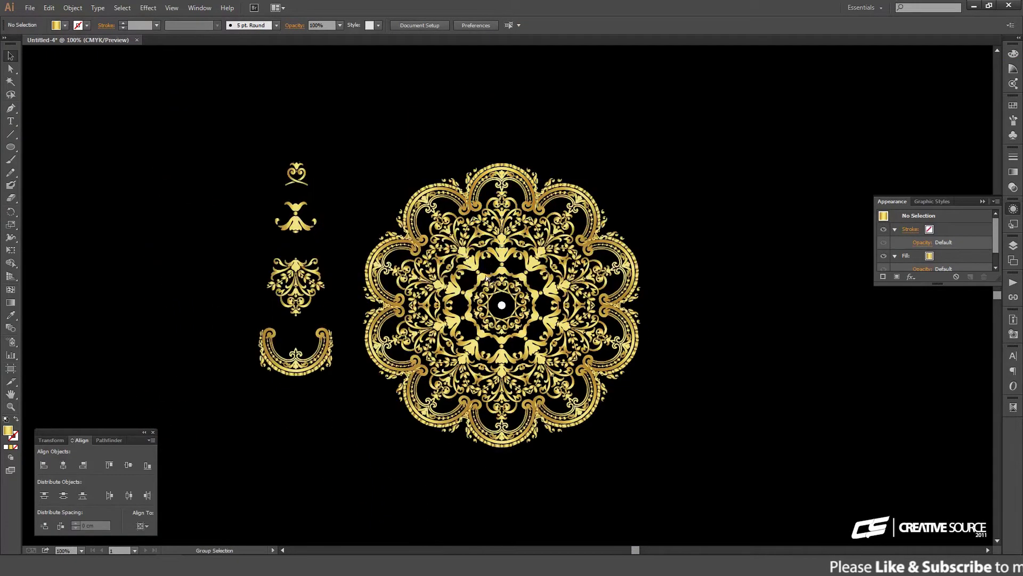
pyautogui.hotkey('ctrl', '-')
pyautogui.hotkey('ctrl', '-')
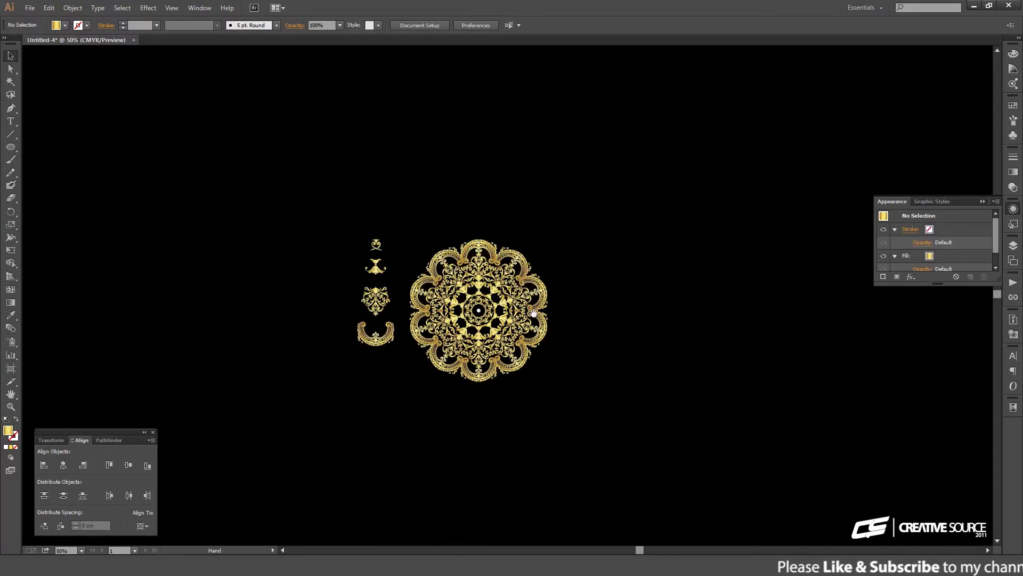
pyautogui.moveTo(410, 233); pyautogui.dragTo(579, 383)
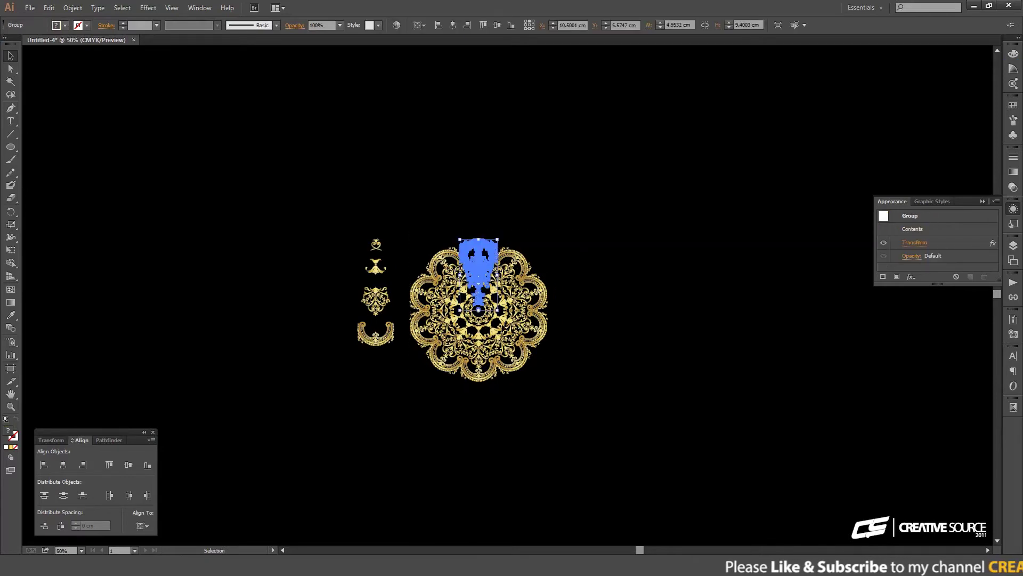
pyautogui.moveTo(481, 281)
pyautogui.mouseDown()
pyautogui.moveTo(513, 119)
pyautogui.moveTo(488, 331)
pyautogui.mouseUp()
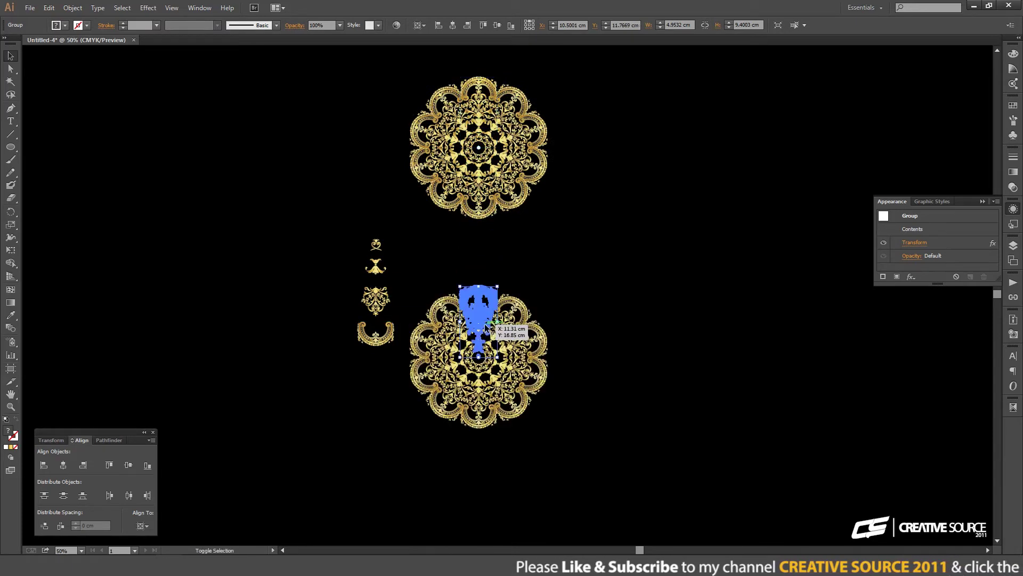
# Step: Move the four small ornaments further left and zoom in on the lower mandala's motif group
pyautogui.moveTo(327, 222); pyautogui.dragTo(399, 367)
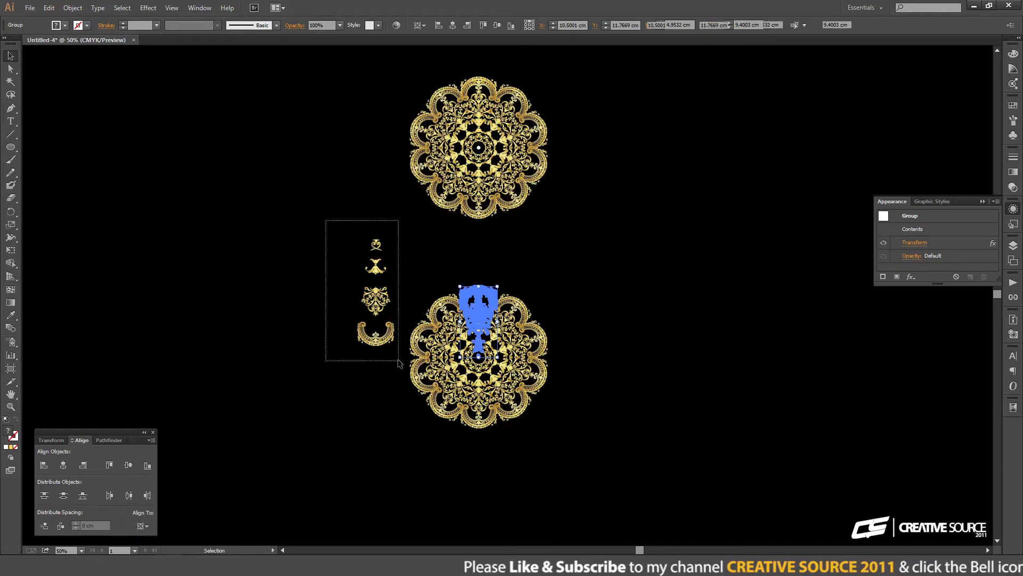
pyautogui.moveTo(383, 330); pyautogui.dragTo(313, 330)
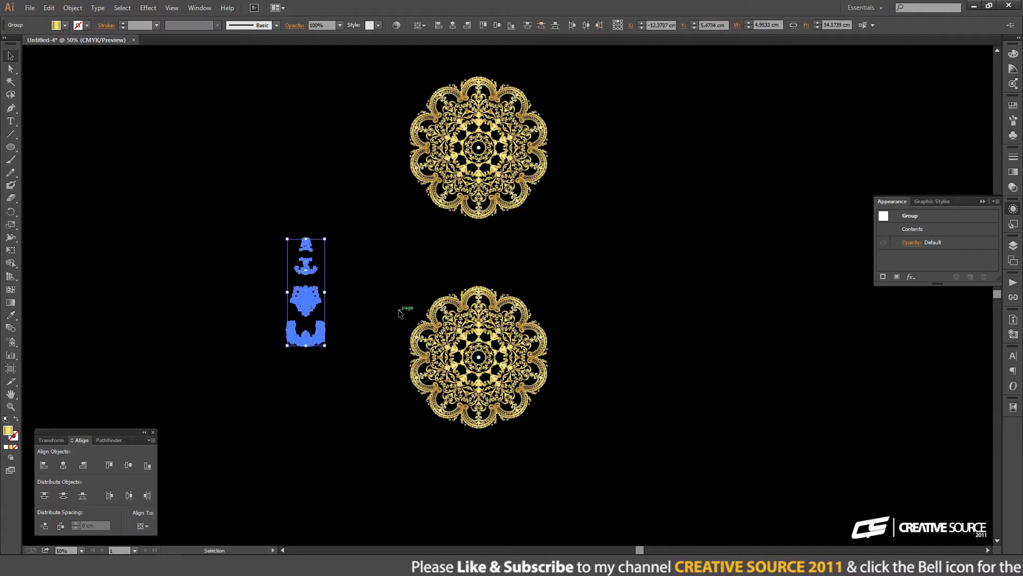
pyautogui.click(401, 308)
pyautogui.moveTo(367, 236); pyautogui.dragTo(592, 452)
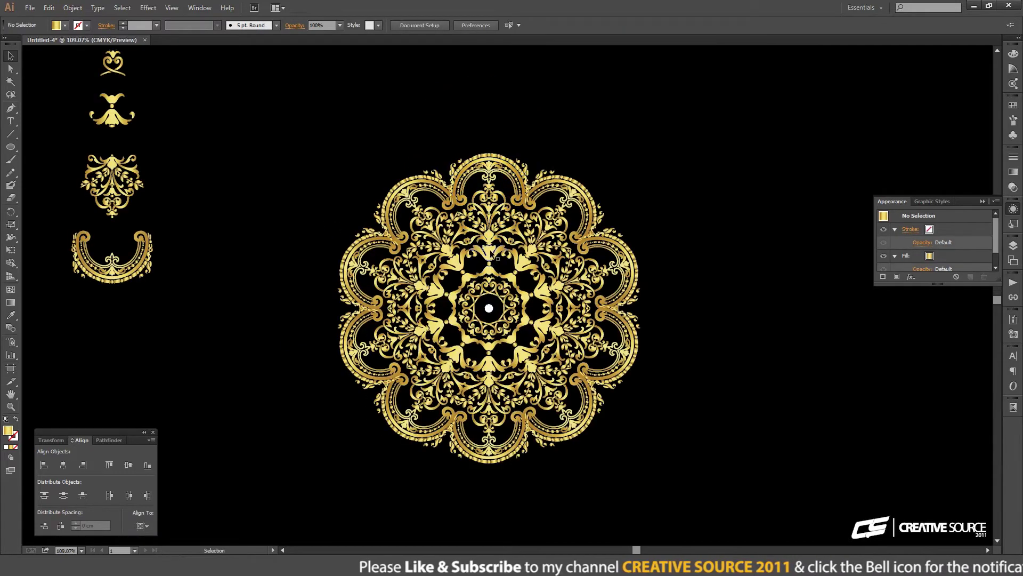
pyautogui.click(504, 262)
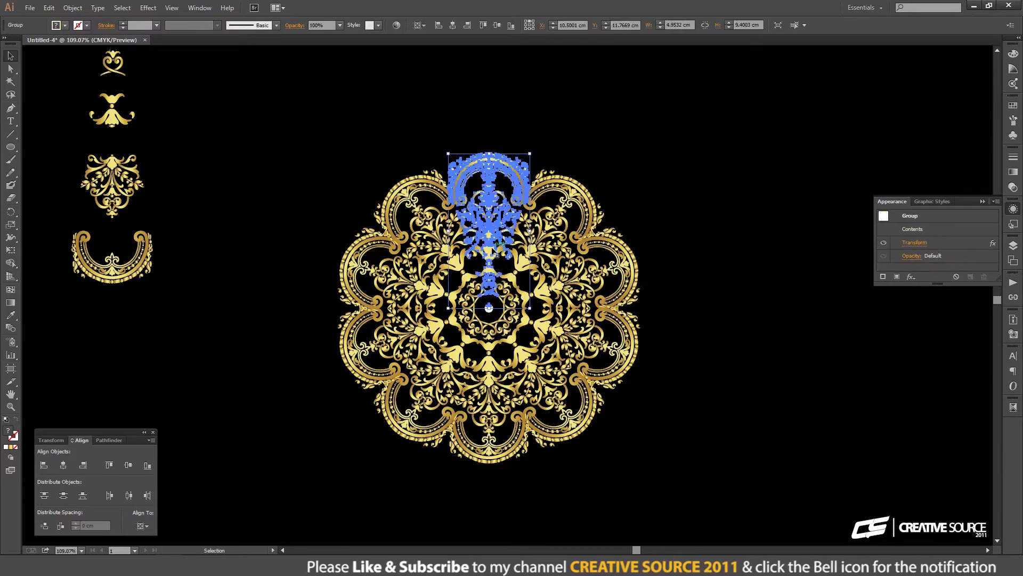
# Step: Inside the motif group, move a small ornament and the rosette's top piece straight up
pyautogui.doubleClick(493, 251)
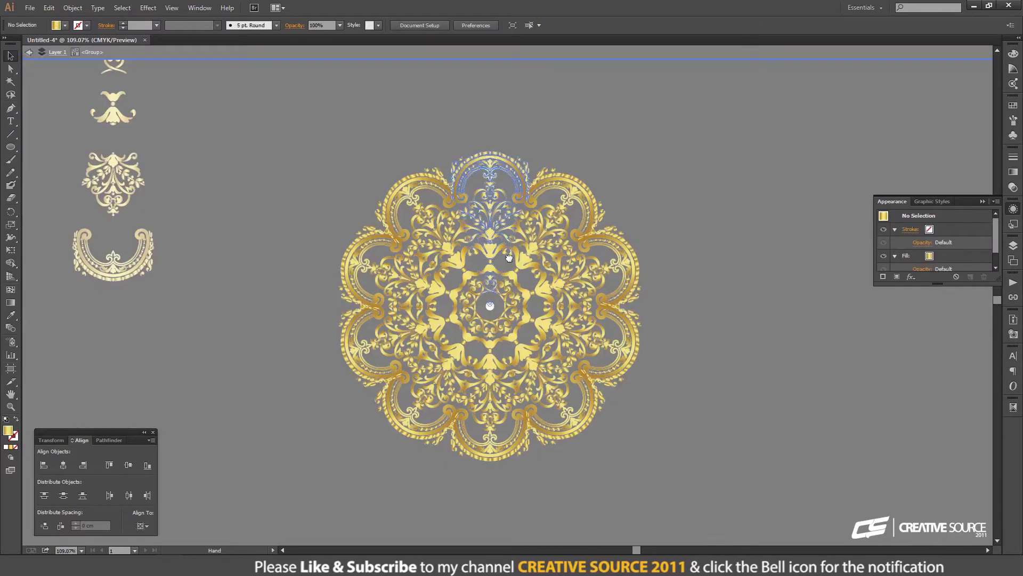
pyautogui.scroll(-1, 501, 255)
pyautogui.click(493, 241)
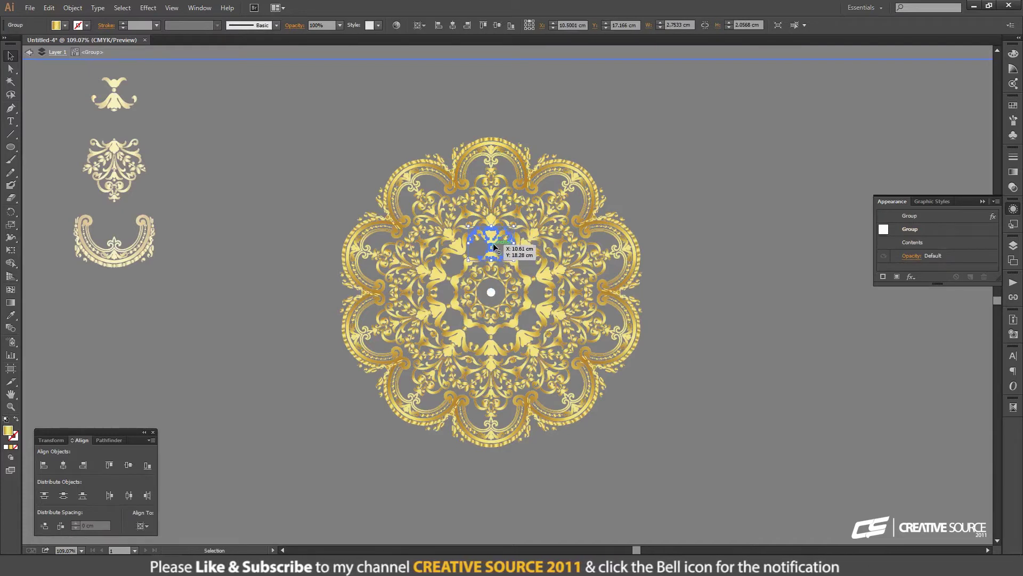
pyautogui.moveTo(493, 247); pyautogui.dragTo(490, 114)
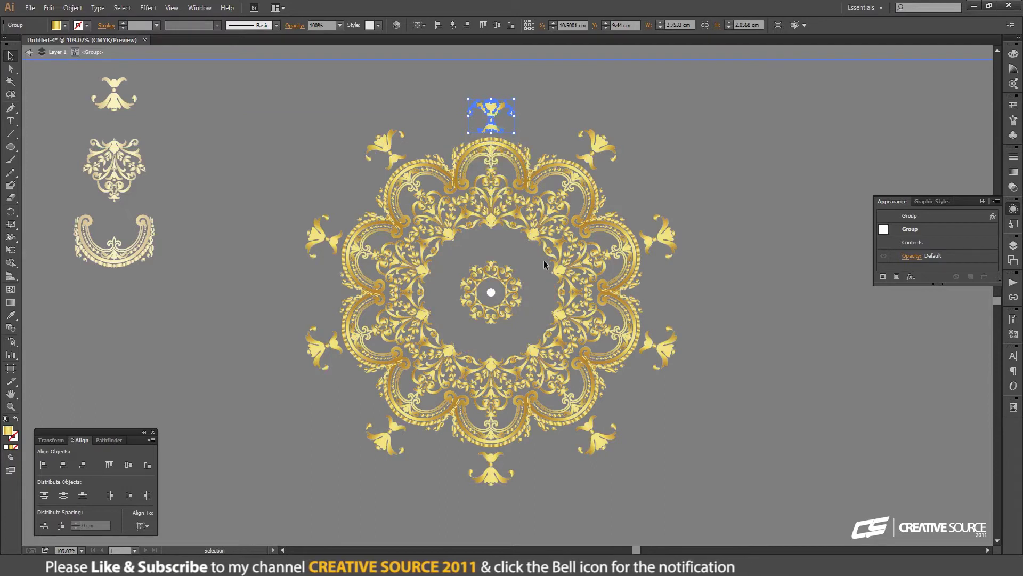
pyautogui.scroll(2, 541, 229)
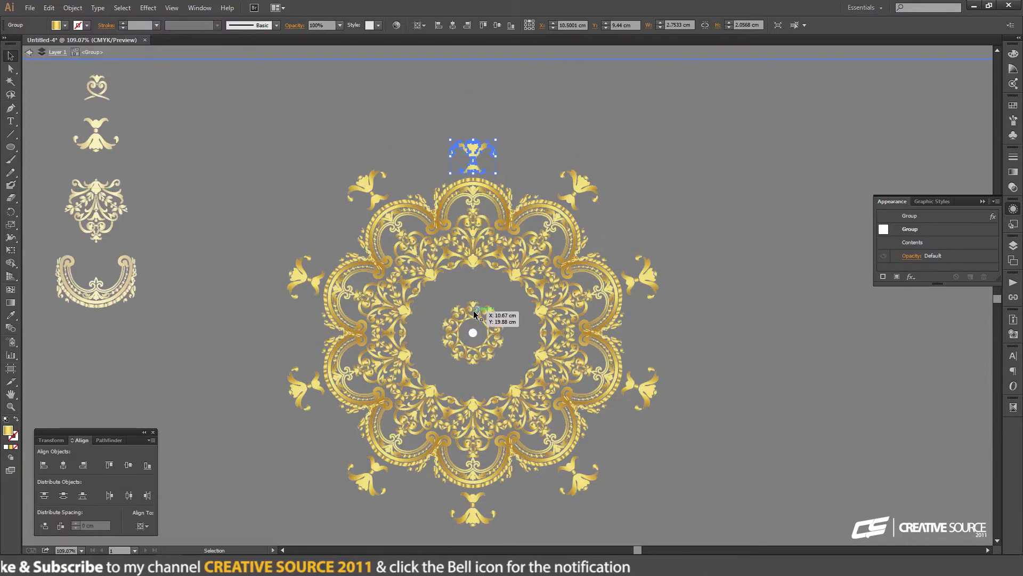
pyautogui.click(474, 312)
pyautogui.moveTo(473, 311); pyautogui.dragTo(475, 131)
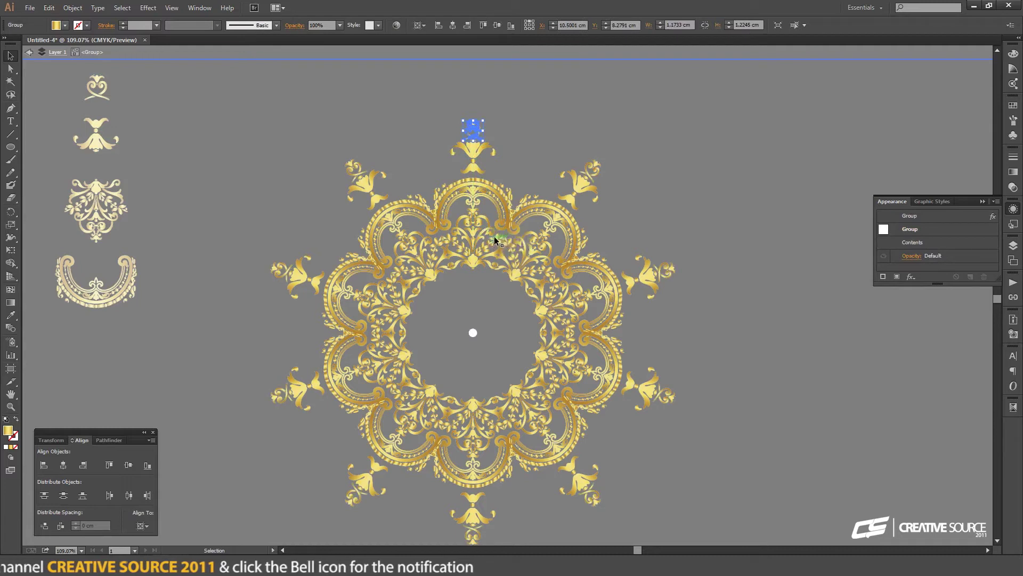
pyautogui.click(503, 332)
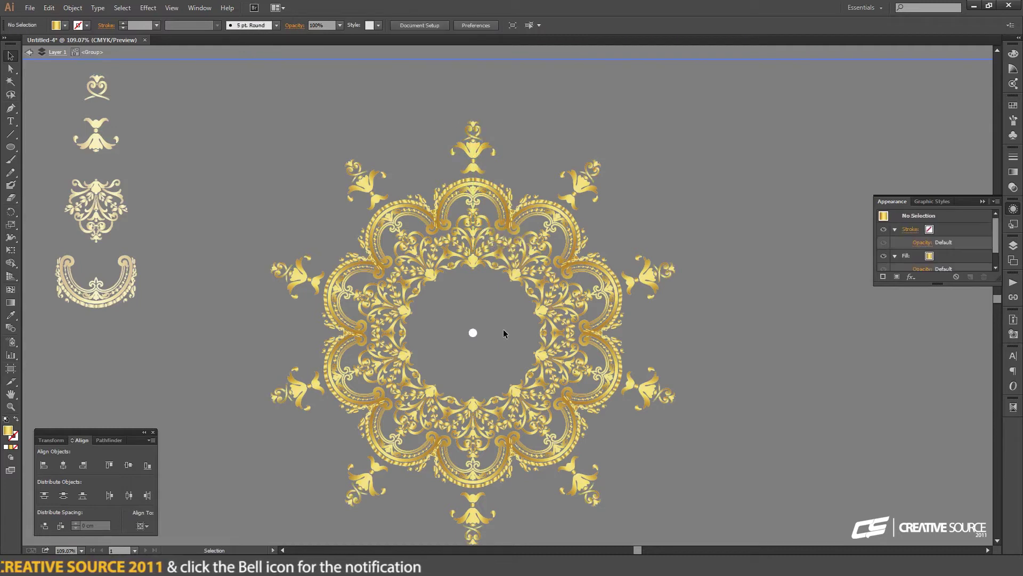
pyautogui.moveTo(501, 352); pyautogui.dragTo(499, 327)
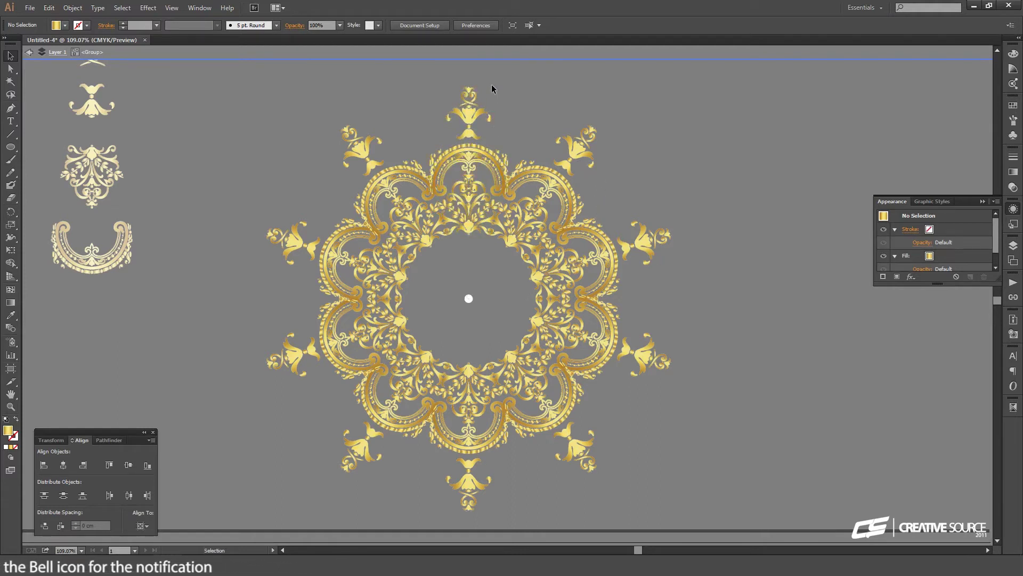
# Step: Cut the top flourish out of the ring and paste it back onto the canvas
pyautogui.click(452, 120)
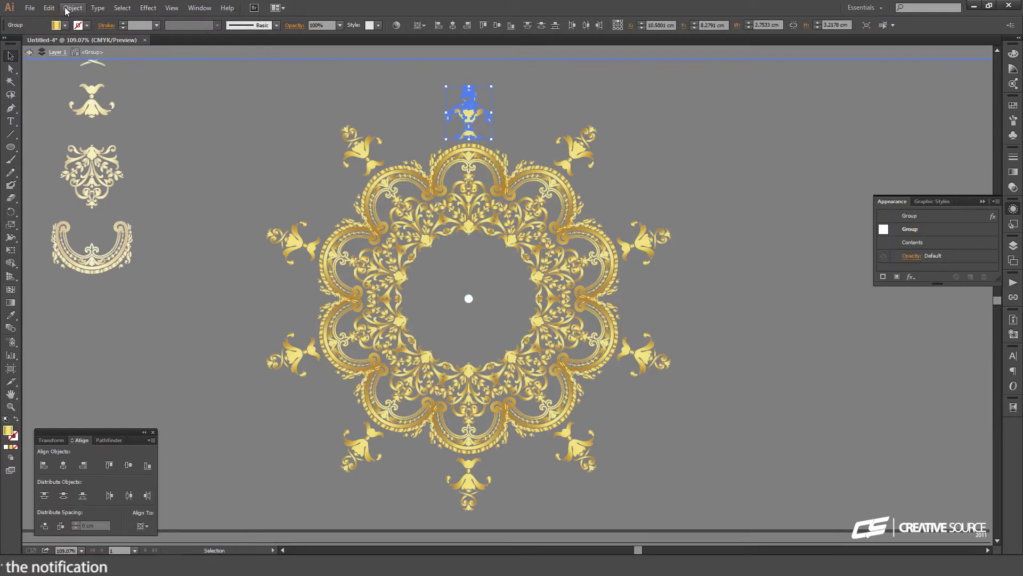
pyautogui.click(48, 7)
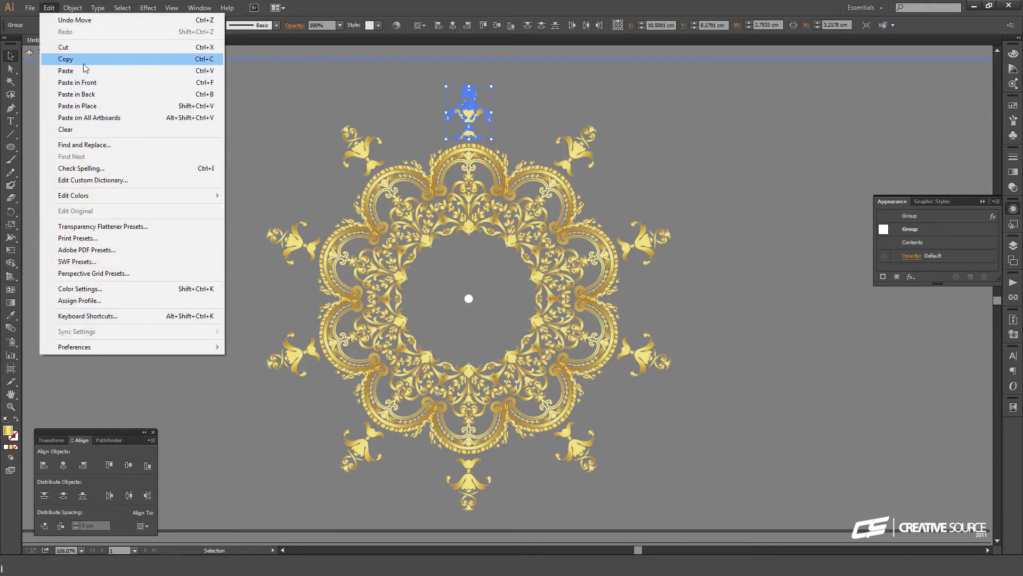
pyautogui.click(84, 47)
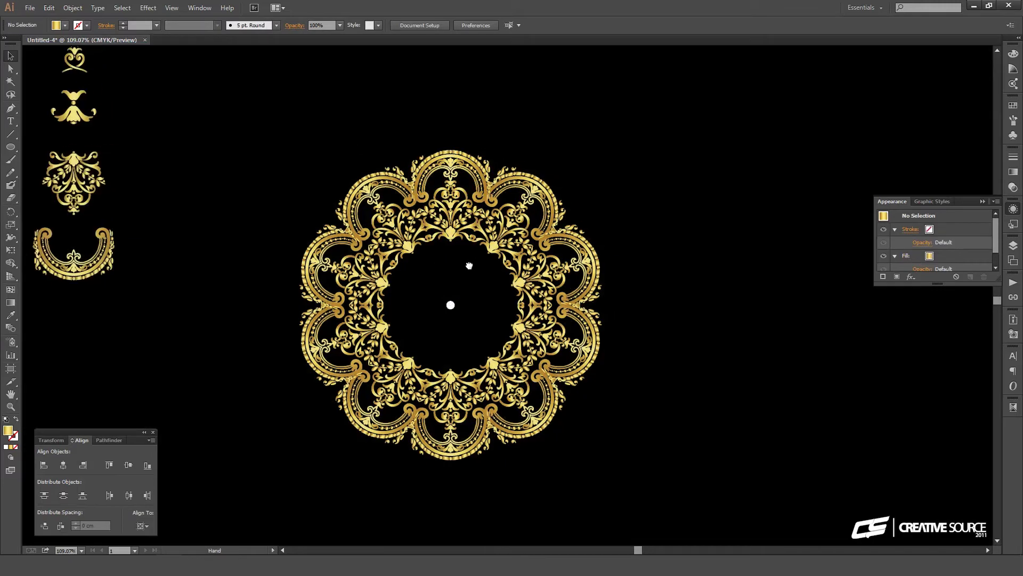
pyautogui.moveTo(493, 257); pyautogui.dragTo(463, 266)
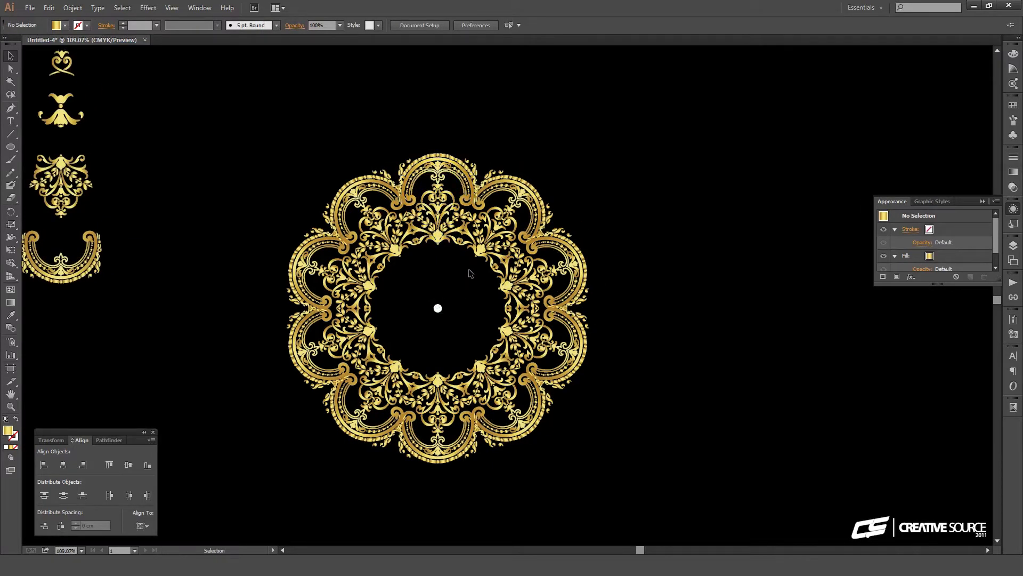
pyautogui.moveTo(601, 263); pyautogui.dragTo(453, 258)
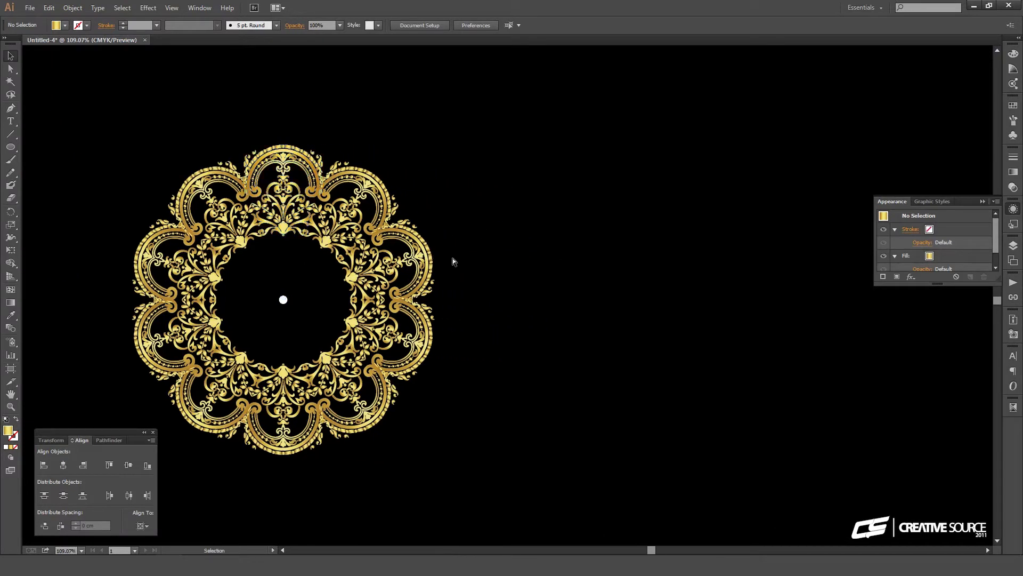
pyautogui.hotkey('ctrl', 'v')
# Step: Place the flourish right of the ring and draw a 0.25 cm circle
pyautogui.moveTo(509, 291); pyautogui.dragTo(601, 271)
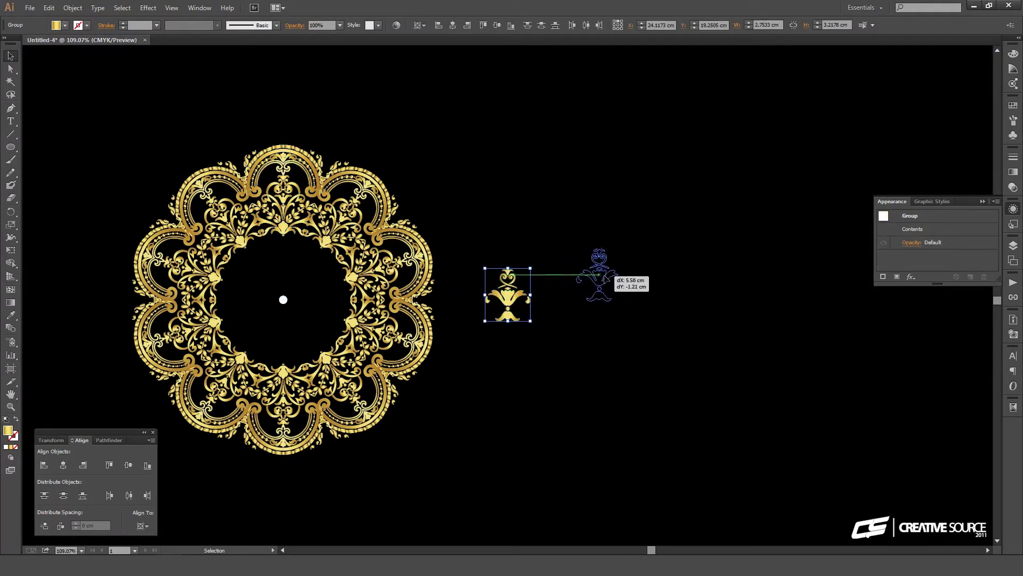
pyautogui.click(521, 293)
pyautogui.press('space')
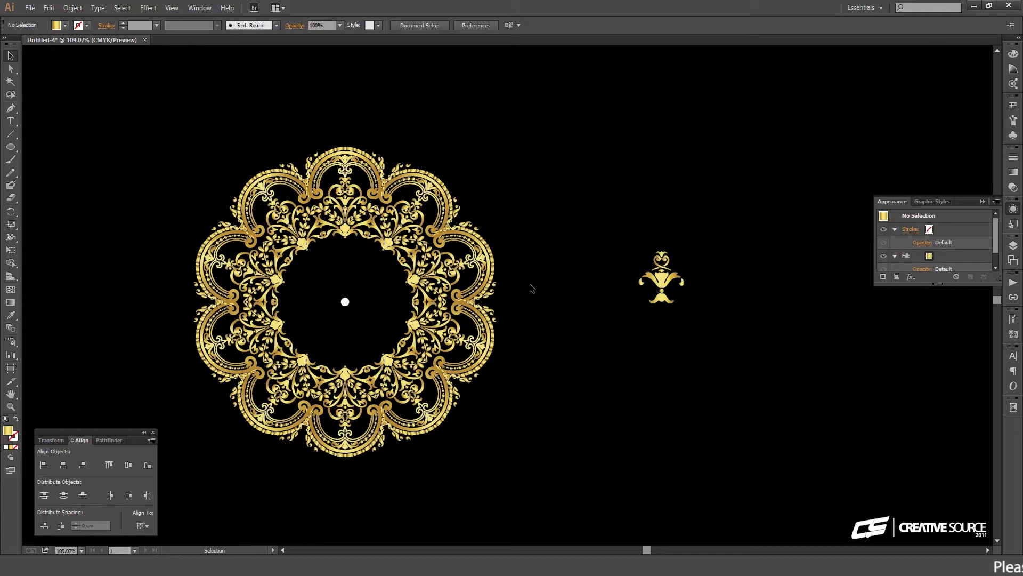
pyautogui.click(11, 147)
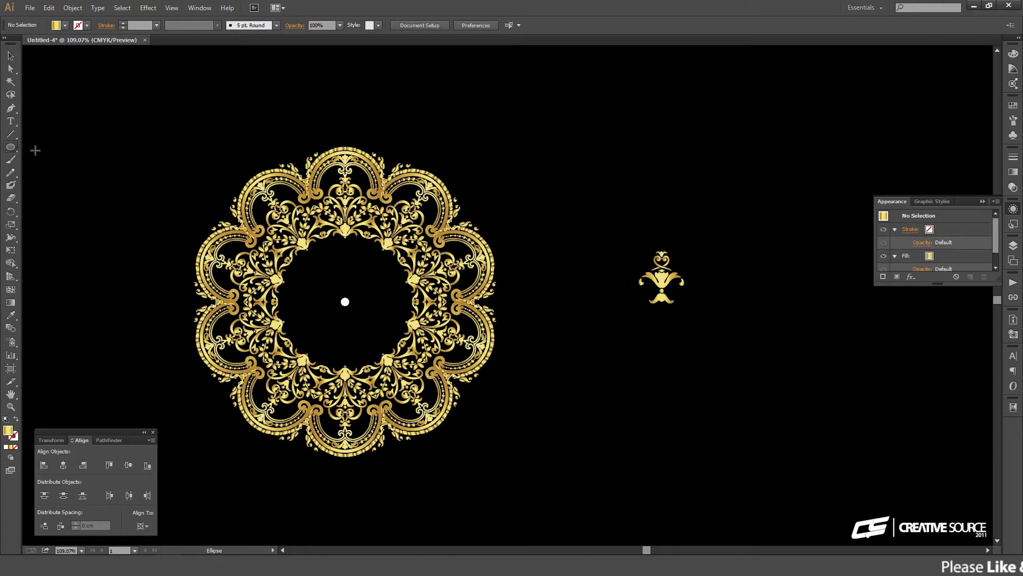
pyautogui.click(571, 259)
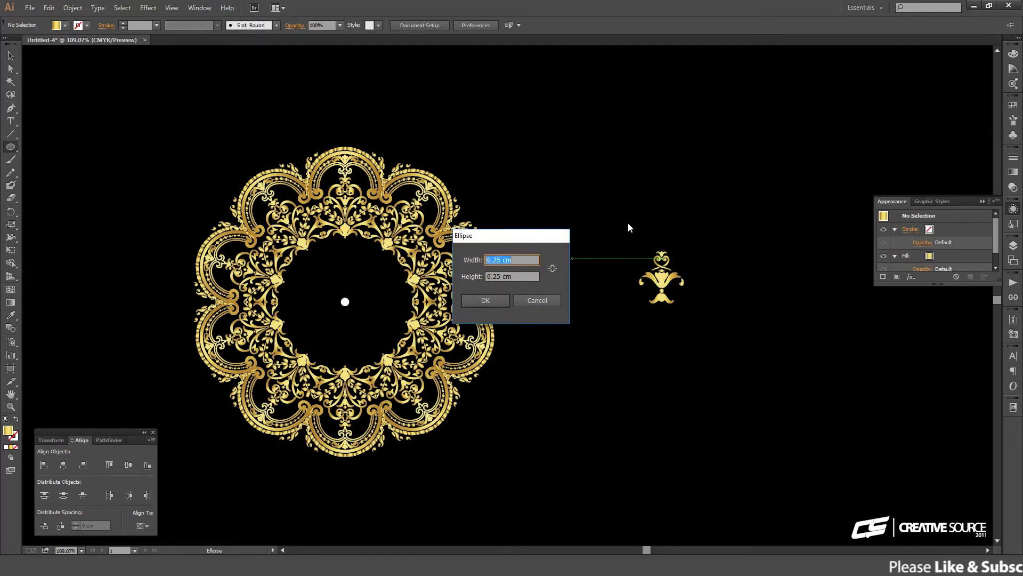
pyautogui.press('Return')
pyautogui.press('v')
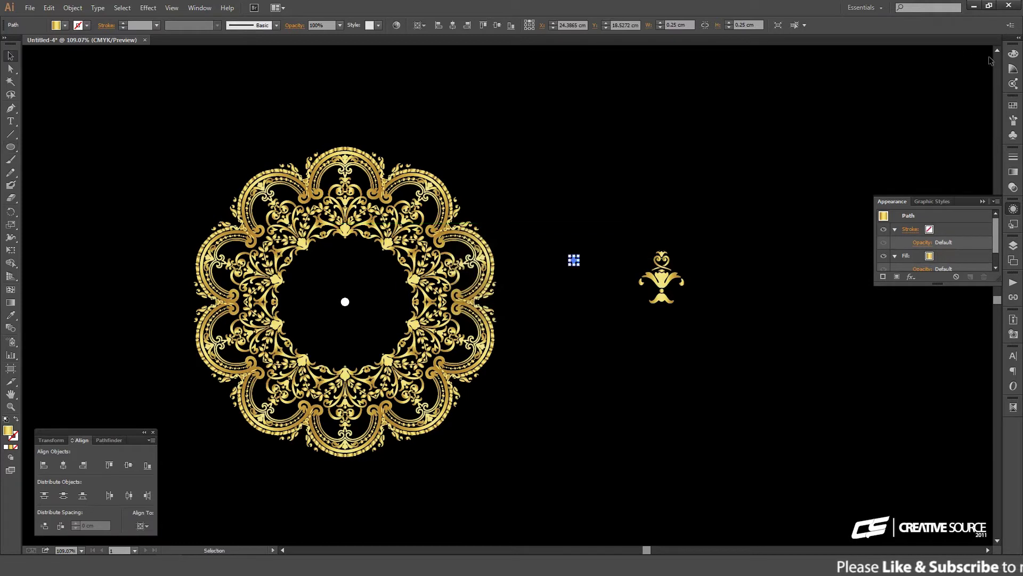
# Step: Fill the small circle red with C0 M100 Y100 K0
pyautogui.click(1013, 54)
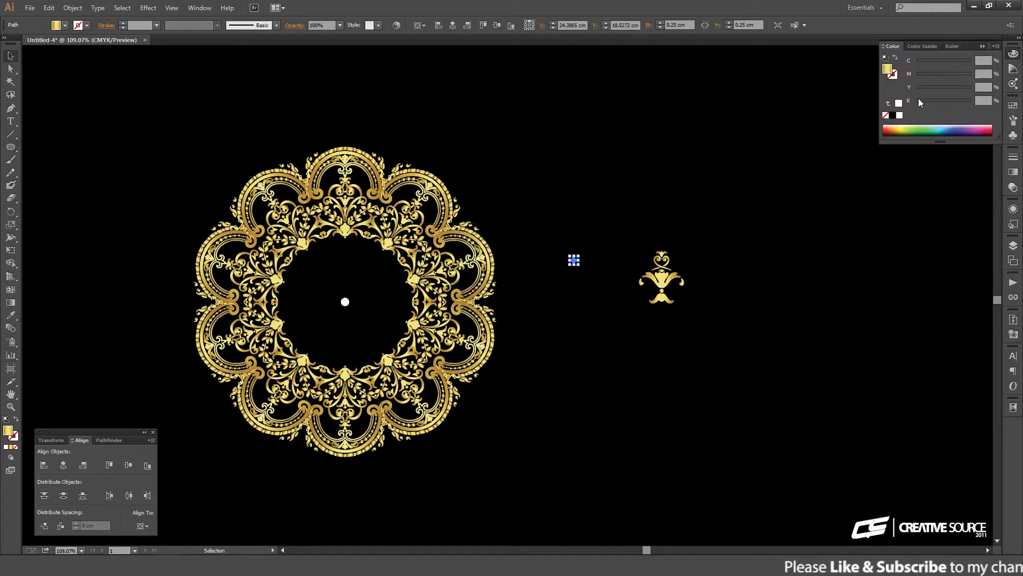
pyautogui.click(893, 116)
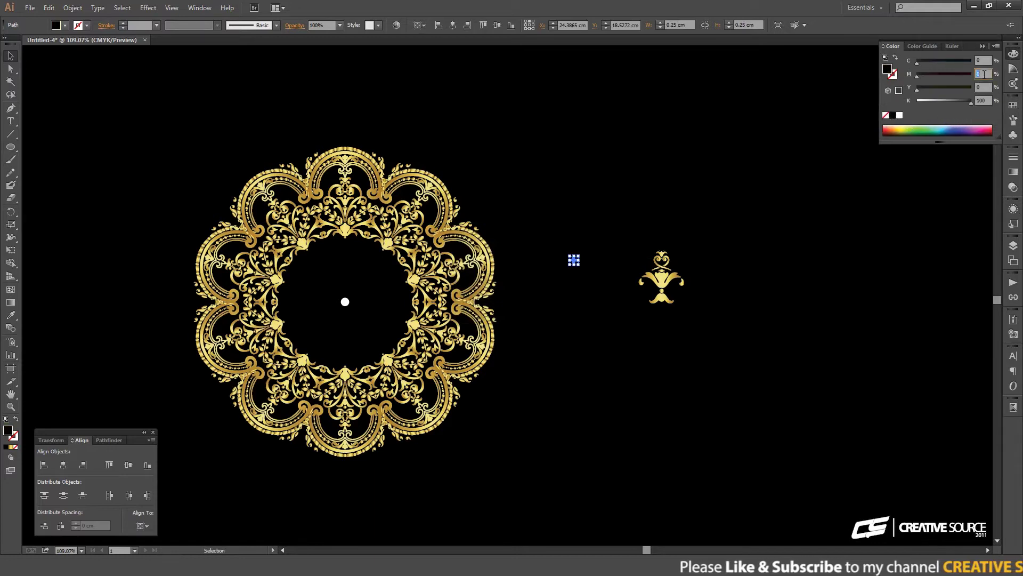
pyautogui.press('Tab')
pyautogui.write('100')
pyautogui.press('Tab')
pyautogui.write('0')
pyautogui.press('Return')
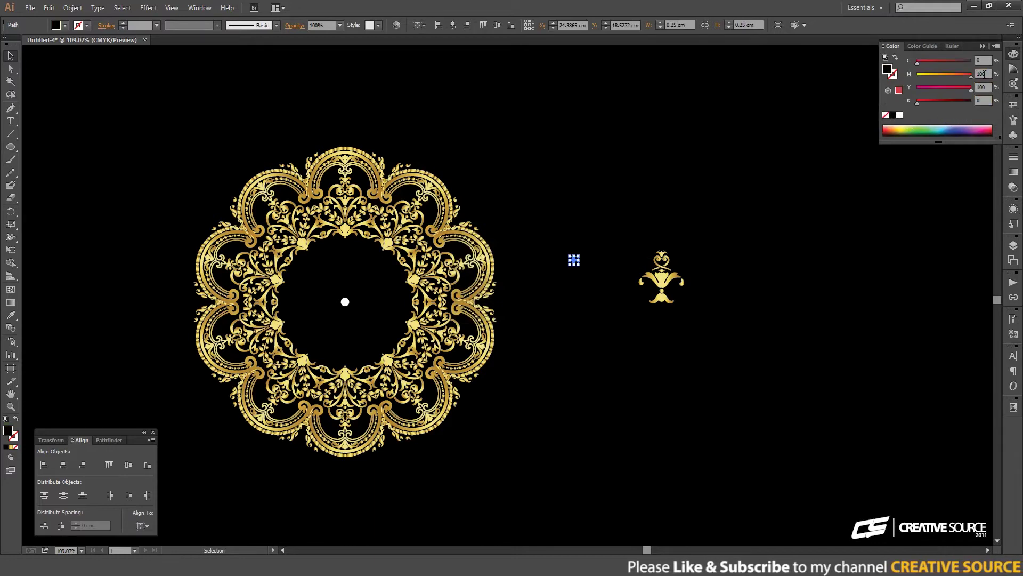
# Step: Move the red circle just below the flourish and zoom in on them
pyautogui.keyDown('shift'); pyautogui.click(344, 302); pyautogui.keyUp('shift')
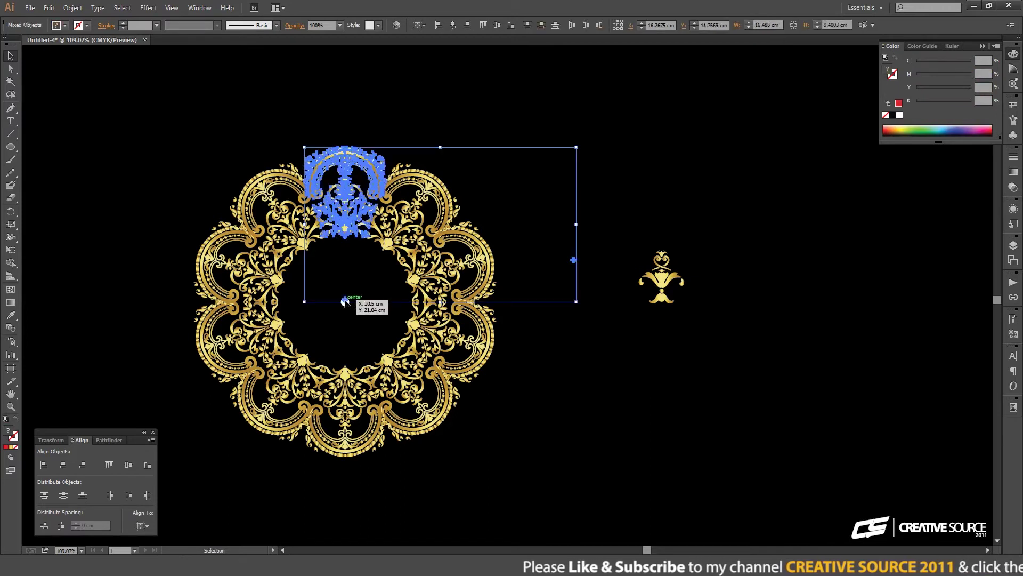
pyautogui.moveTo(602, 323); pyautogui.dragTo(707, 330)
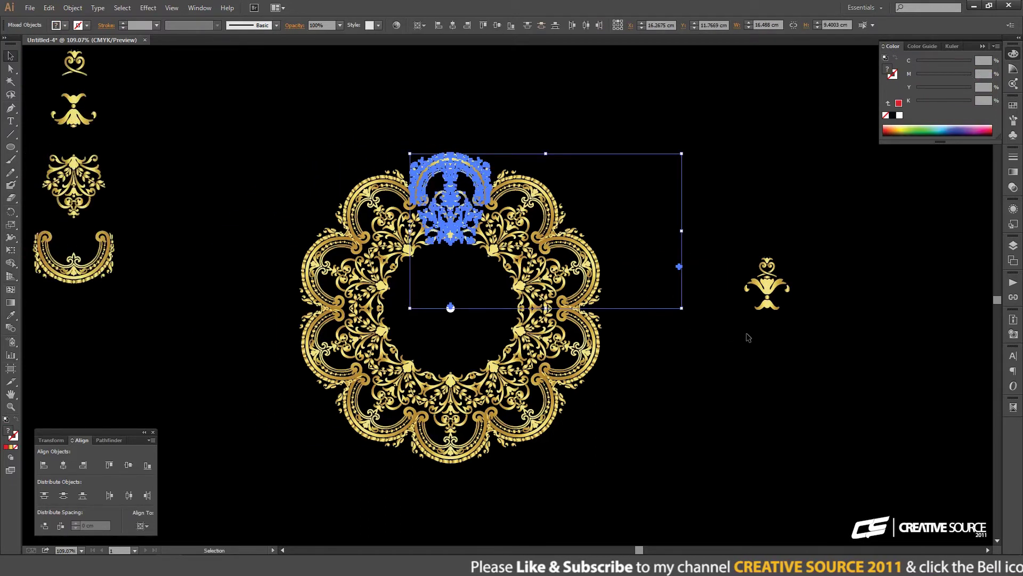
pyautogui.click(749, 337)
pyautogui.moveTo(680, 267); pyautogui.dragTo(769, 325)
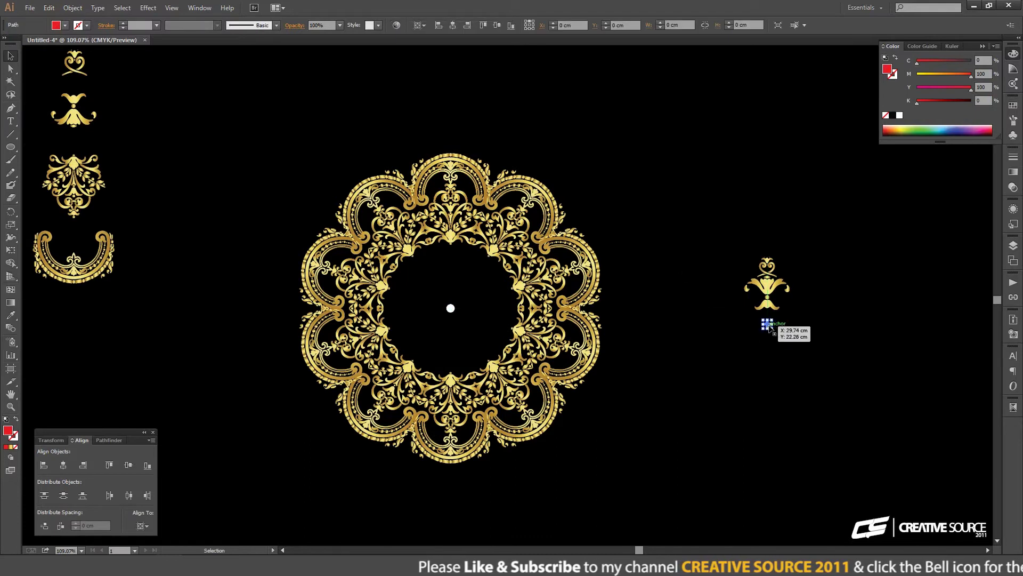
pyautogui.keyDown('shift'); pyautogui.click(768, 291); pyautogui.keyUp('shift')
pyautogui.moveTo(693, 220); pyautogui.dragTo(817, 306)
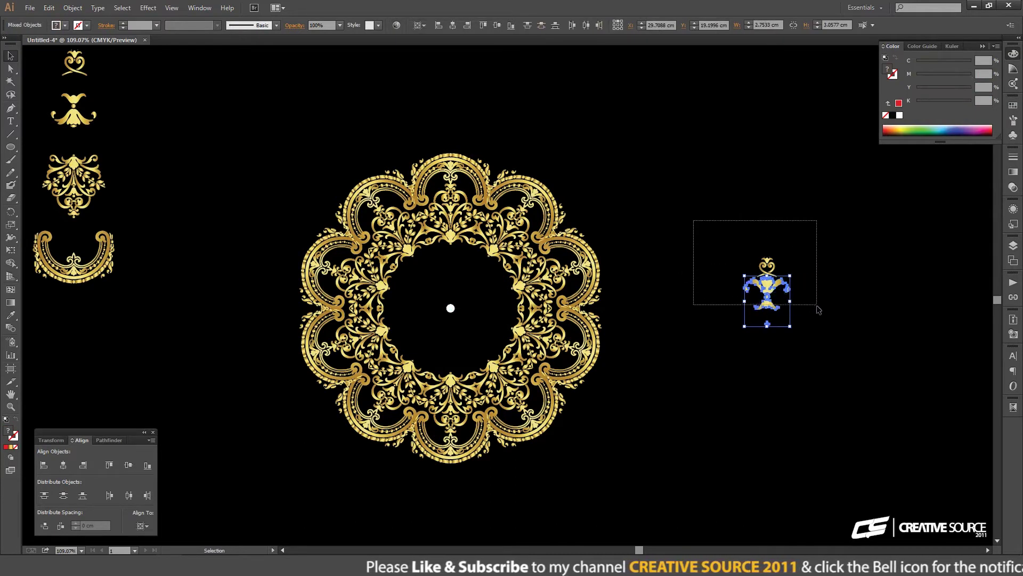
pyautogui.click(802, 227)
pyautogui.moveTo(740, 303); pyautogui.dragTo(666, 284)
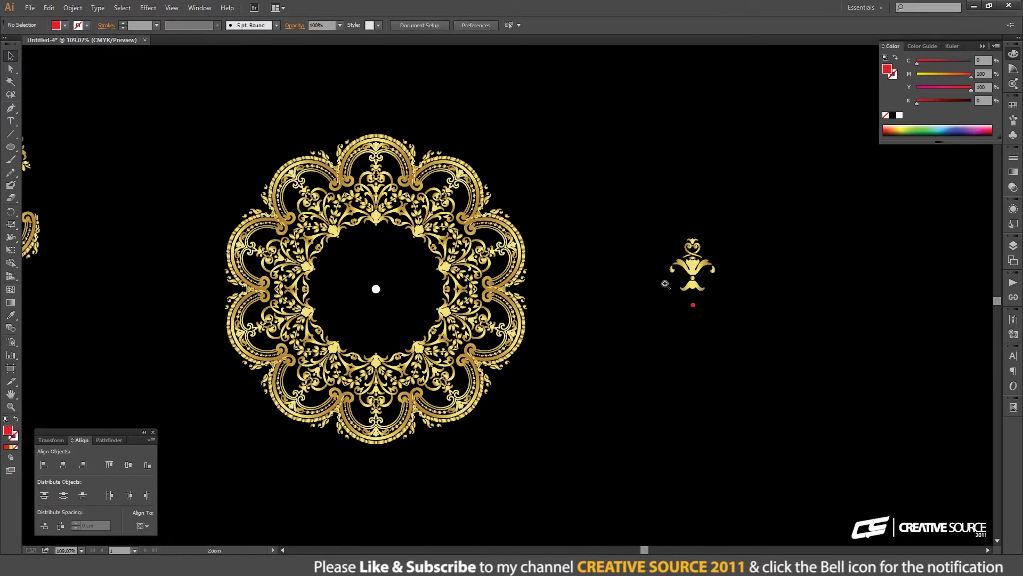
pyautogui.moveTo(578, 203); pyautogui.dragTo(807, 362)
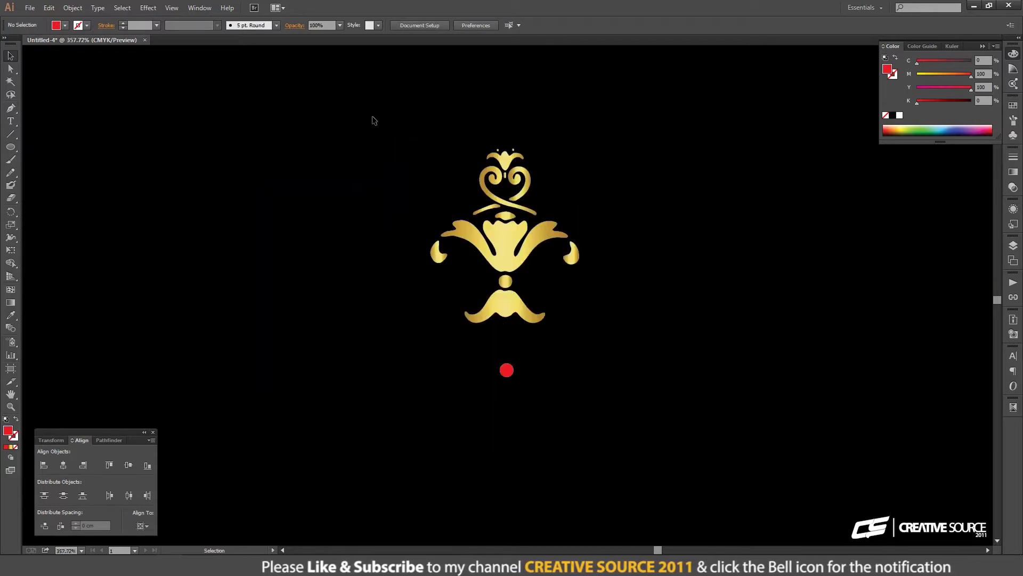
# Step: Select all the flourish's parts and group them together
pyautogui.click(504, 293)
pyautogui.click(506, 160)
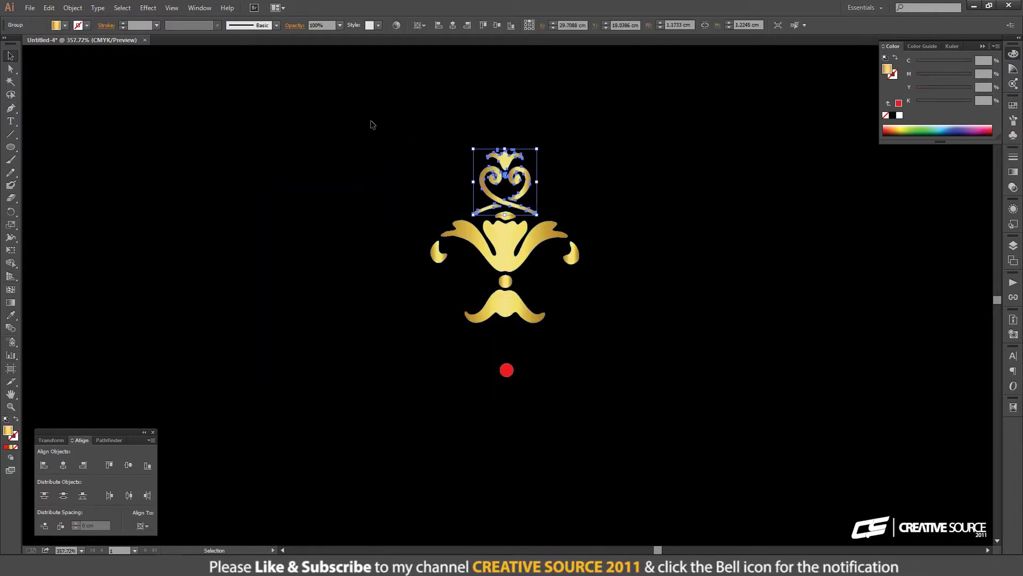
pyautogui.moveTo(376, 128); pyautogui.dragTo(633, 336)
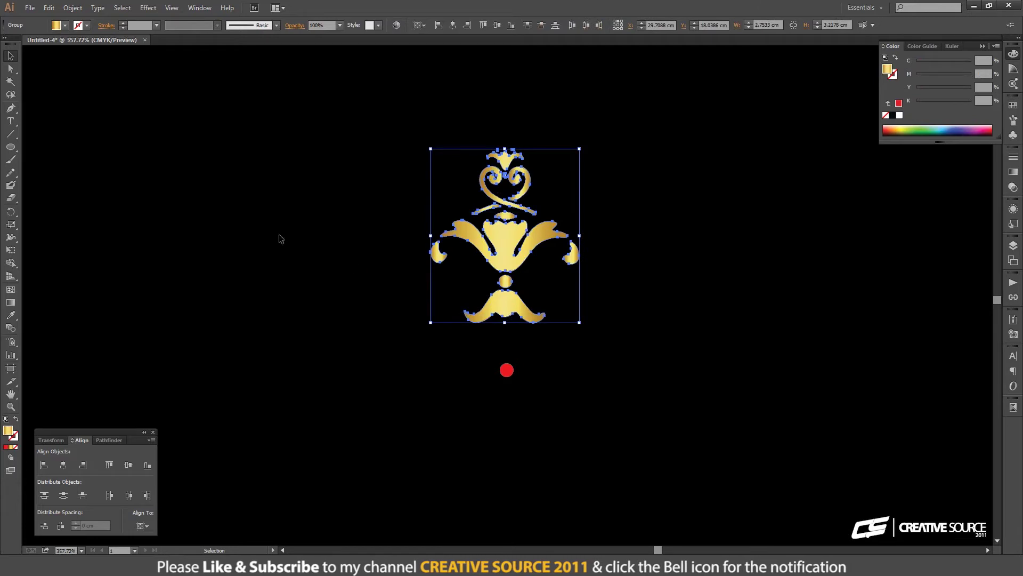
pyautogui.click(506, 258)
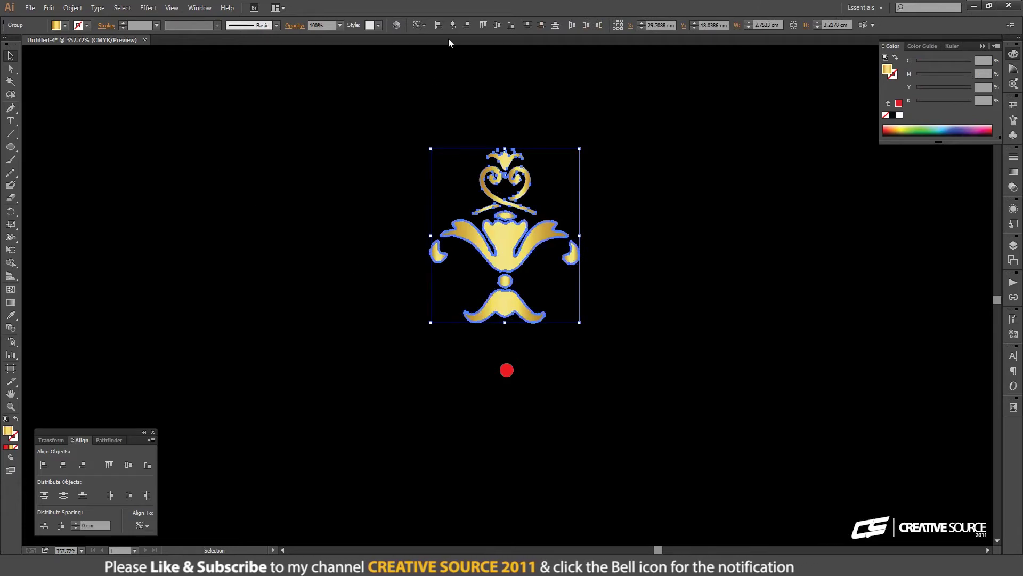
pyautogui.click(72, 7)
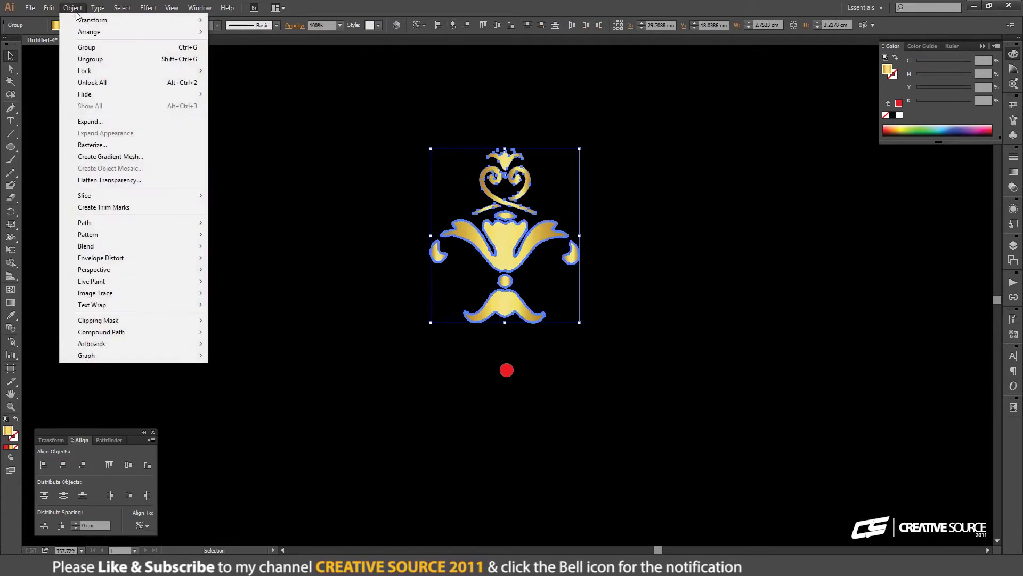
pyautogui.click(87, 48)
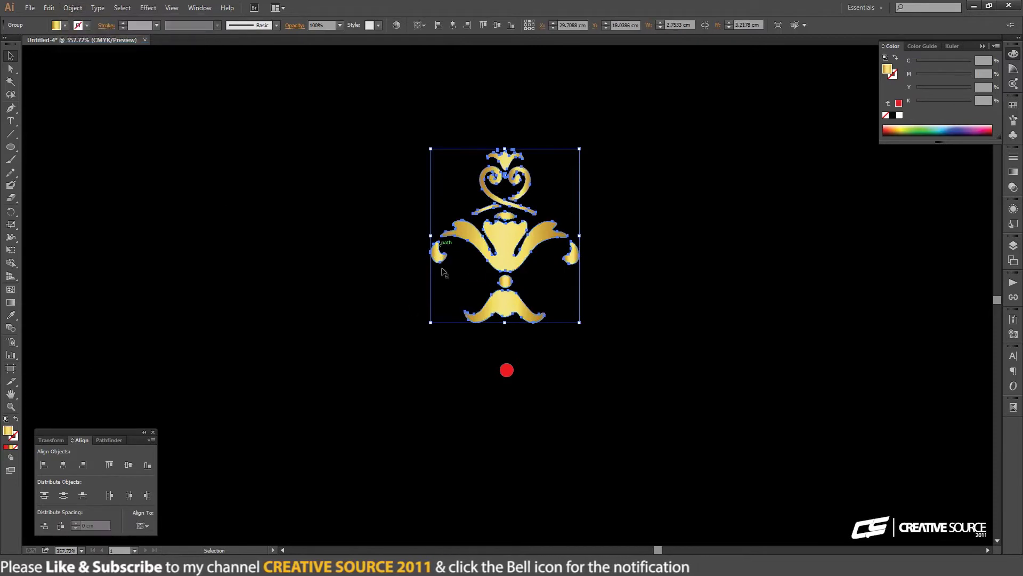
# Step: Centre the red circle under the flourish with 0 cm spacing and group them
pyautogui.keyDown('shift'); pyautogui.click(506, 370); pyautogui.keyUp('shift')
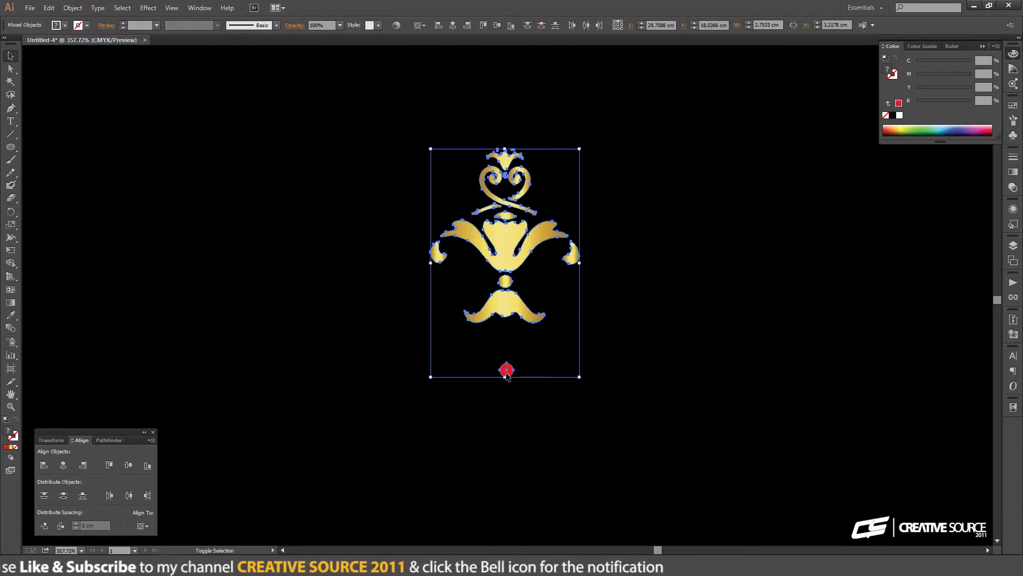
pyautogui.click(506, 300)
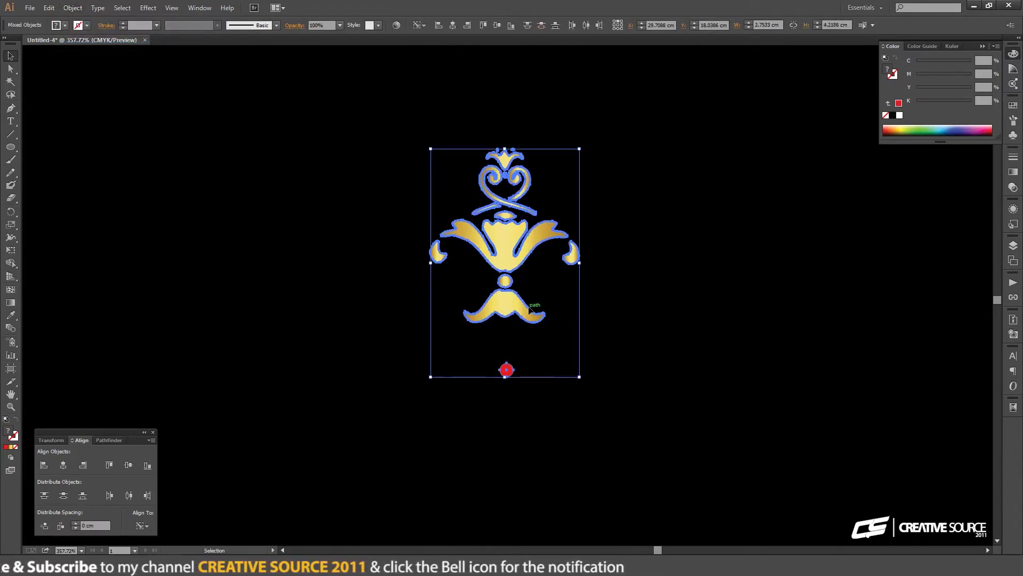
pyautogui.click(453, 25)
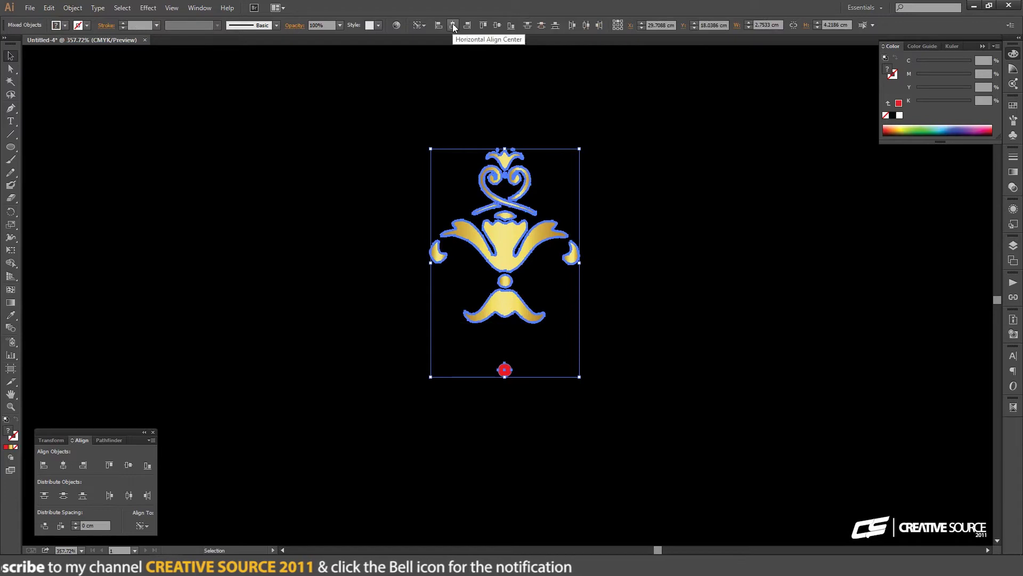
pyautogui.click(44, 525)
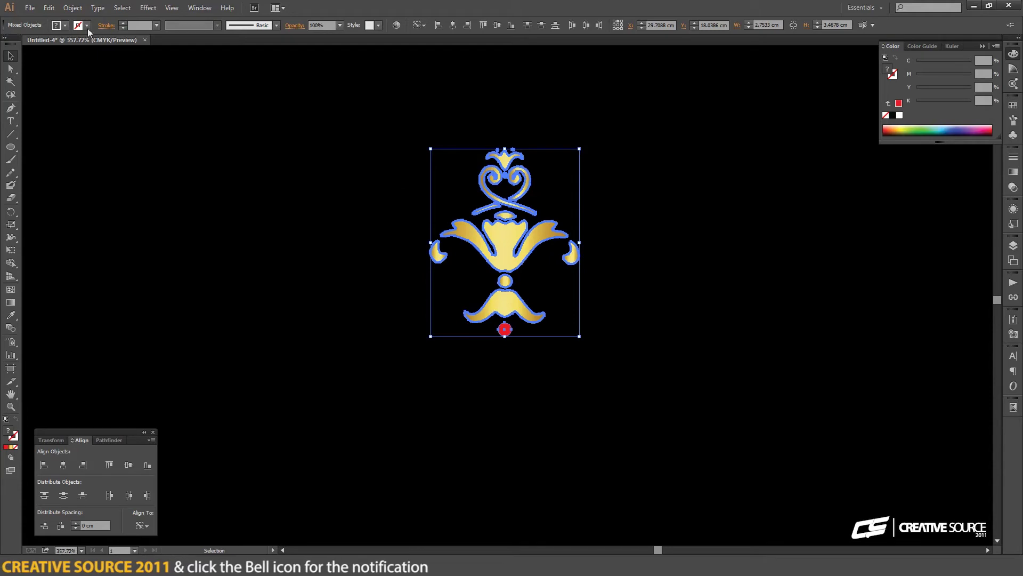
pyautogui.click(73, 7)
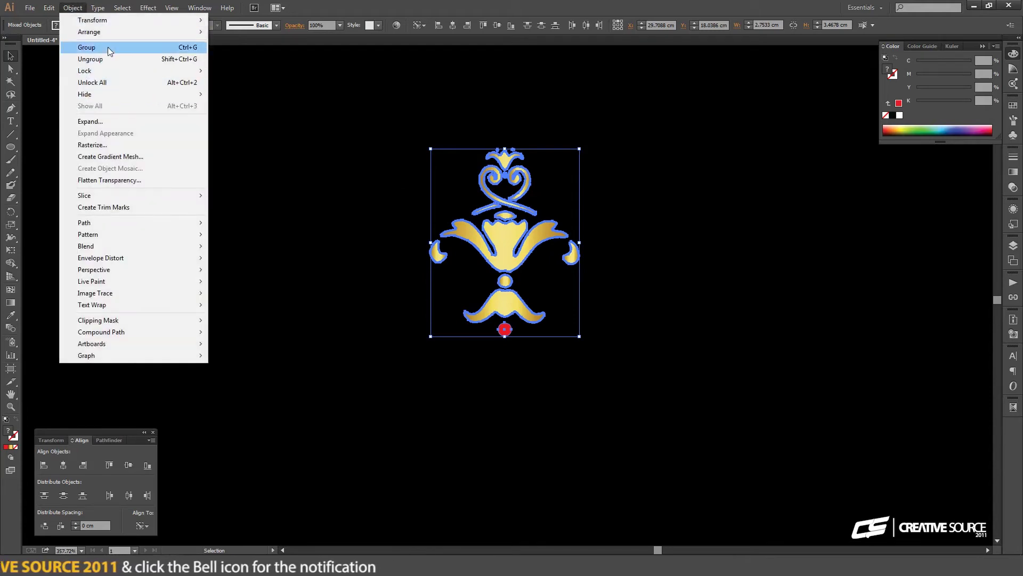
pyautogui.click(109, 49)
pyautogui.keyDown('ctrl'); pyautogui.keyDown('alt'); pyautogui.click(475, 291); pyautogui.keyUp('alt'); pyautogui.keyUp('ctrl')
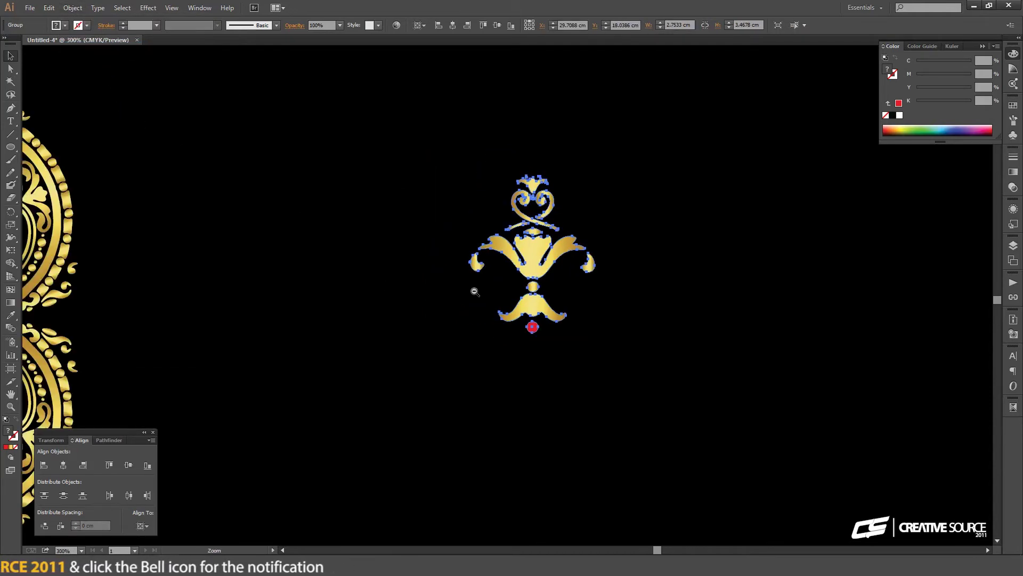
pyautogui.keyDown('ctrl'); pyautogui.keyDown('alt'); pyautogui.click(474, 292); pyautogui.keyUp('alt'); pyautogui.keyUp('ctrl')
pyautogui.moveTo(422, 300); pyautogui.dragTo(463, 302)
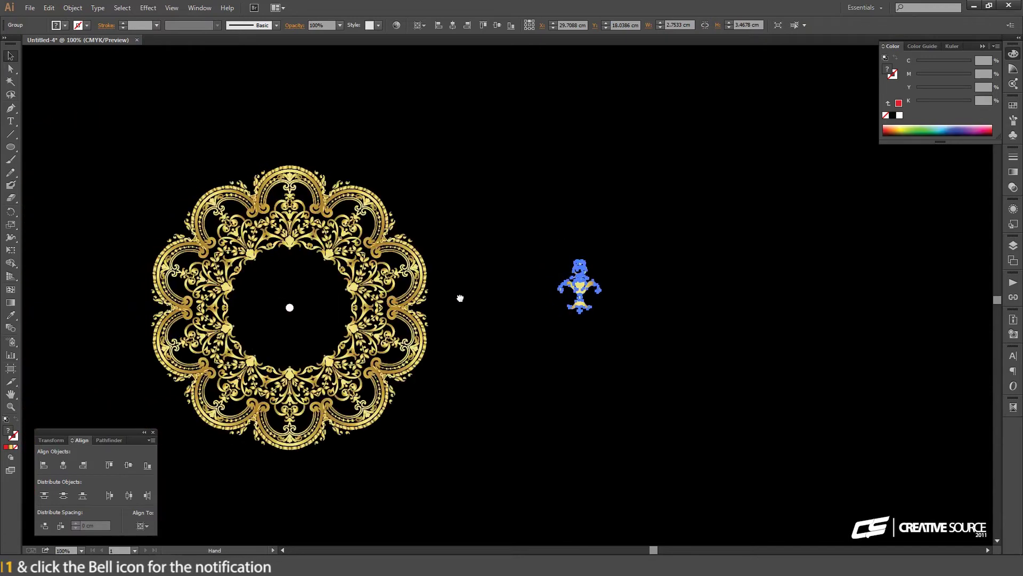
# Step: Apply a Transform effect to the ornament: 12° rotation (360/30) with 30 copies
pyautogui.click(540, 327)
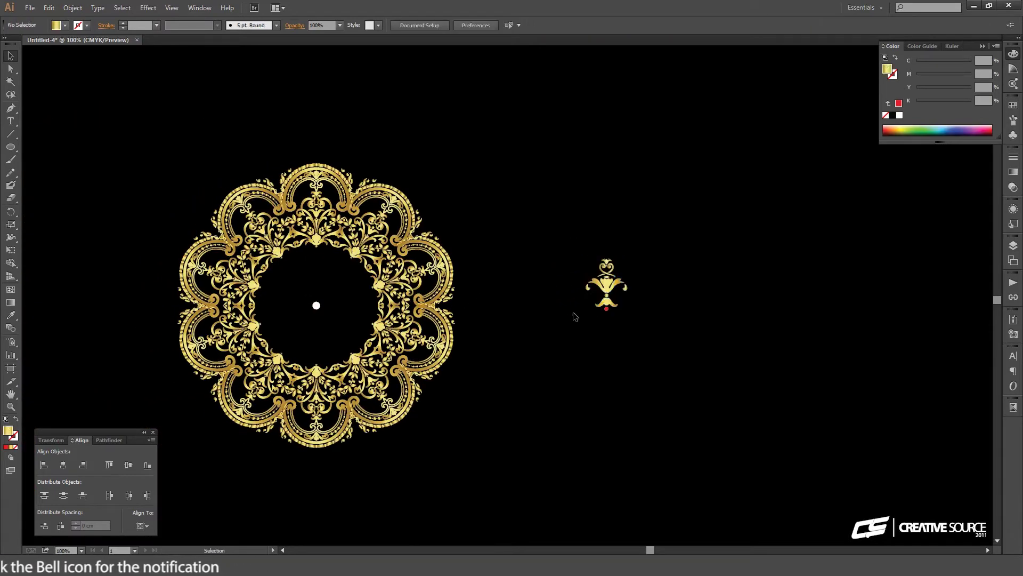
pyautogui.click(605, 290)
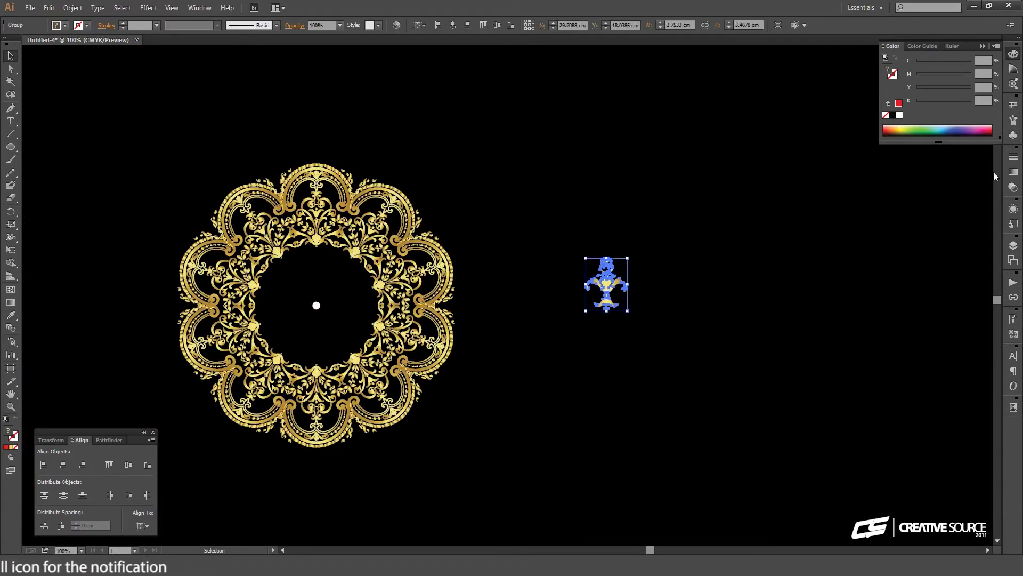
pyautogui.click(141, 8)
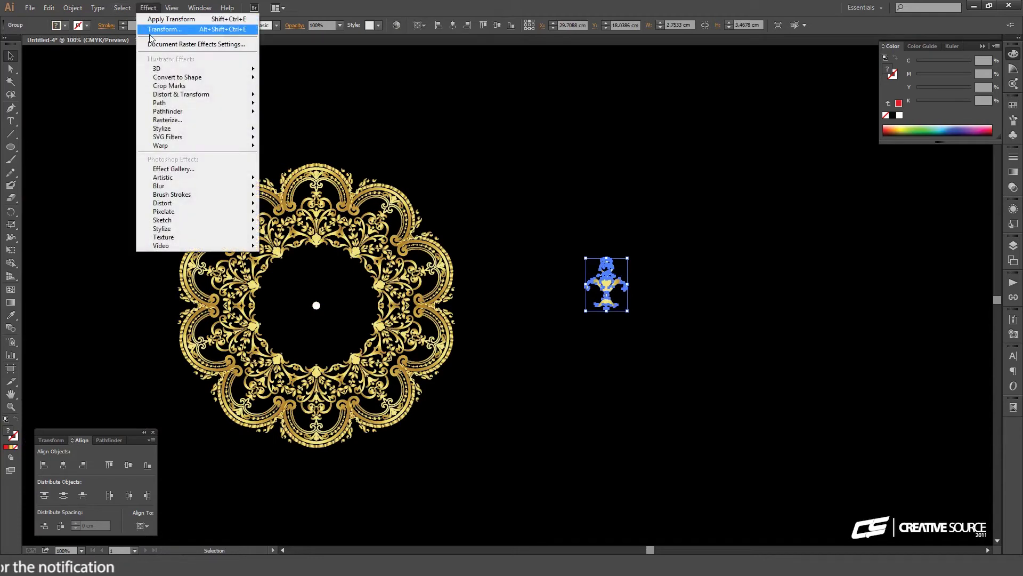
pyautogui.click(171, 25)
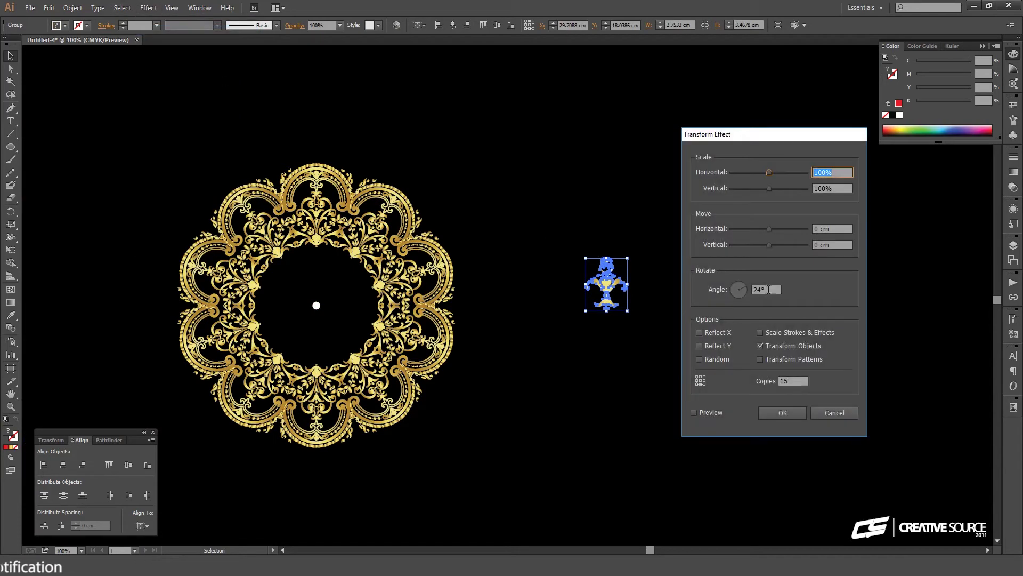
pyautogui.click(769, 289)
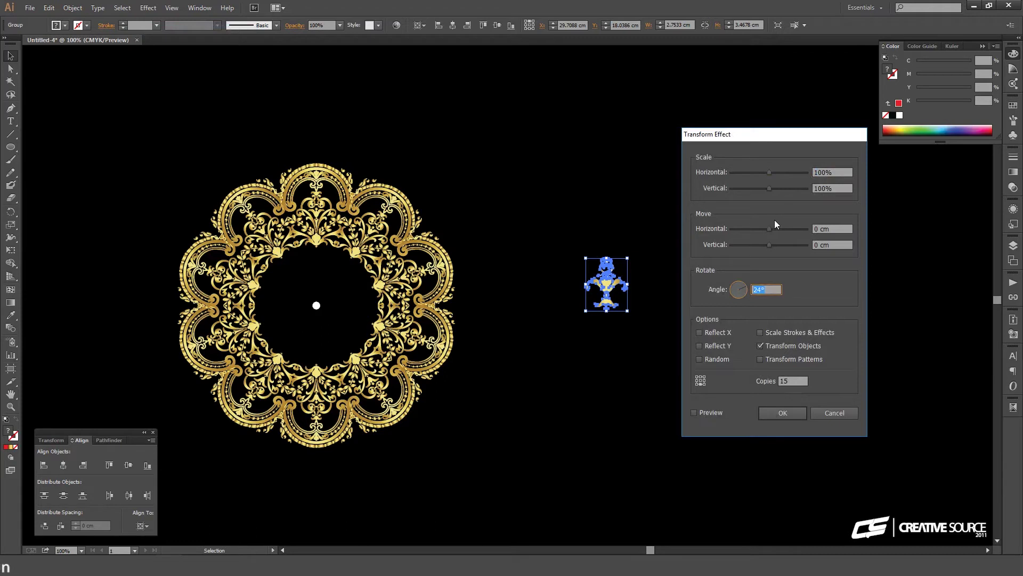
pyautogui.write('360/30')
pyautogui.press('Tab')
pyautogui.press('Tab')
pyautogui.click(718, 413)
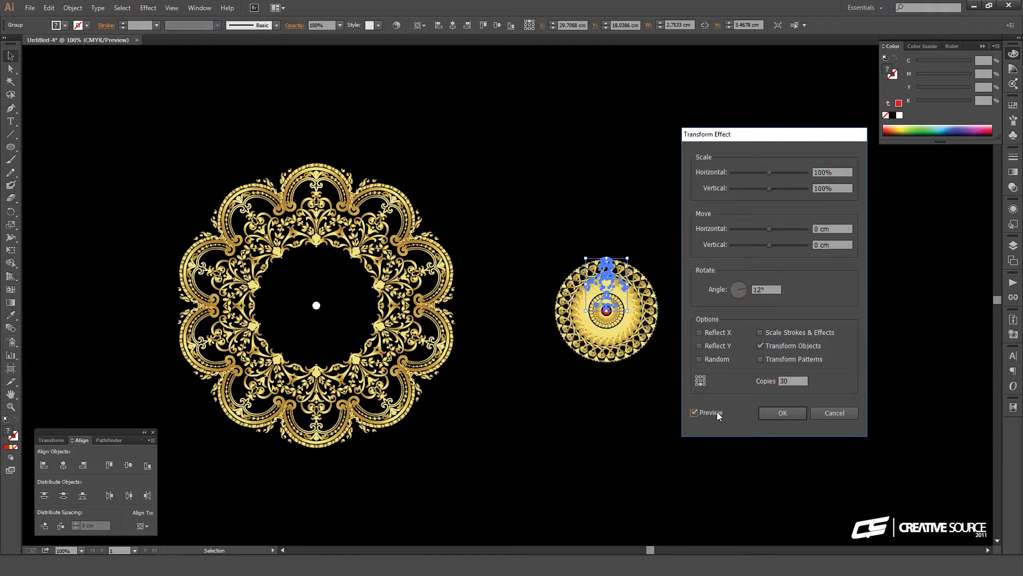
pyautogui.click(781, 416)
pyautogui.click(549, 364)
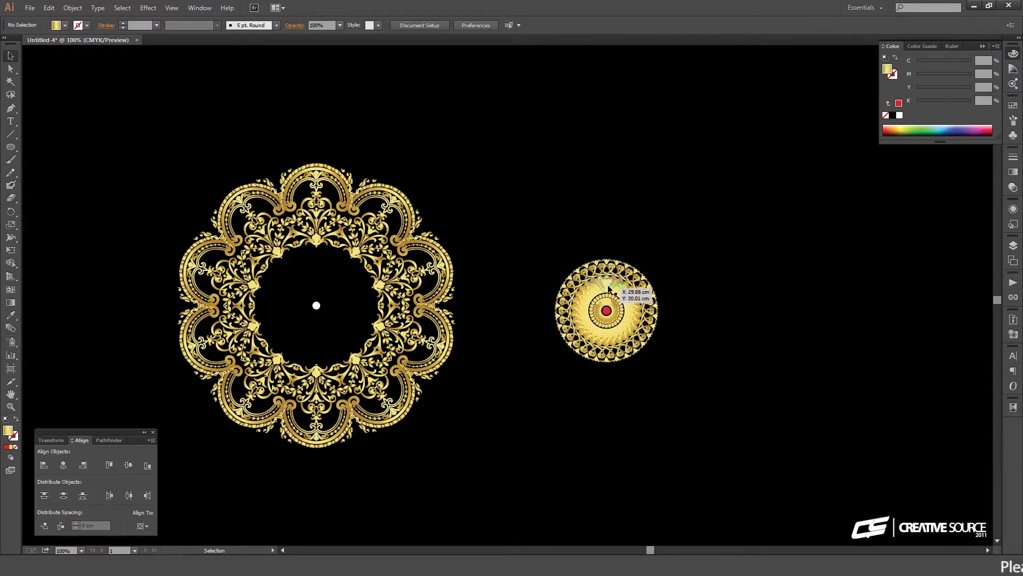
# Step: Move the medallion into the large ring and, in Outline view, seat it on the centre circle
pyautogui.moveTo(607, 283)
pyautogui.mouseDown()
pyautogui.moveTo(301, 261)
pyautogui.moveTo(311, 262)
pyautogui.mouseUp()
pyautogui.hscroll(-2, 265, 219)
pyautogui.moveTo(265, 220); pyautogui.dragTo(472, 349)
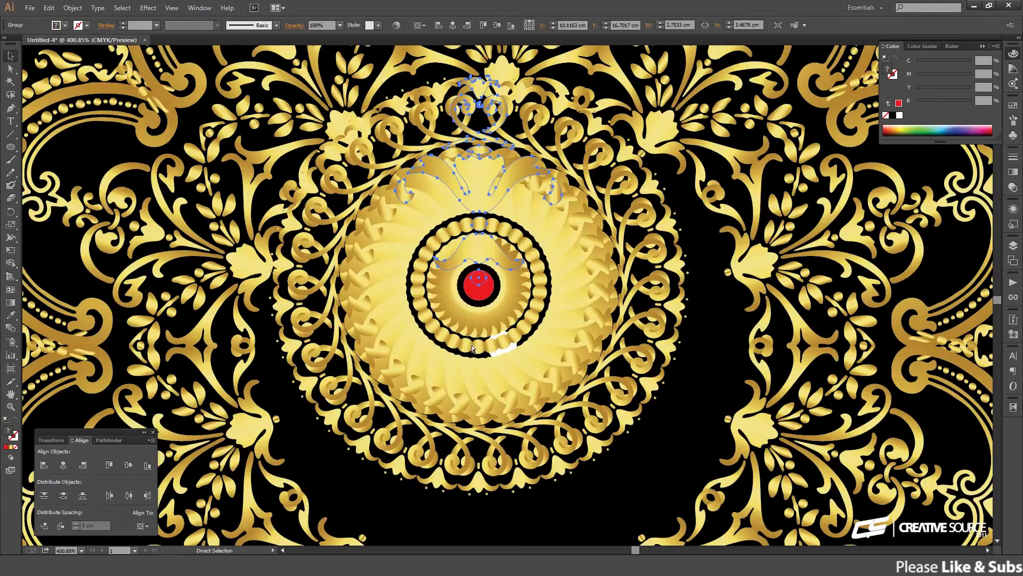
pyautogui.hotkey('ctrl', 'y')
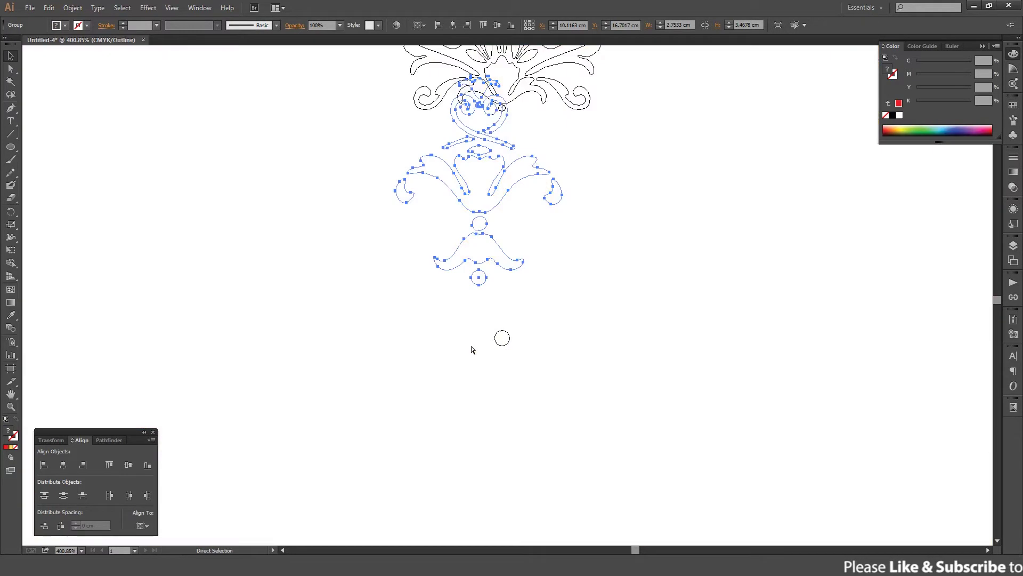
pyautogui.moveTo(429, 247); pyautogui.dragTo(617, 381)
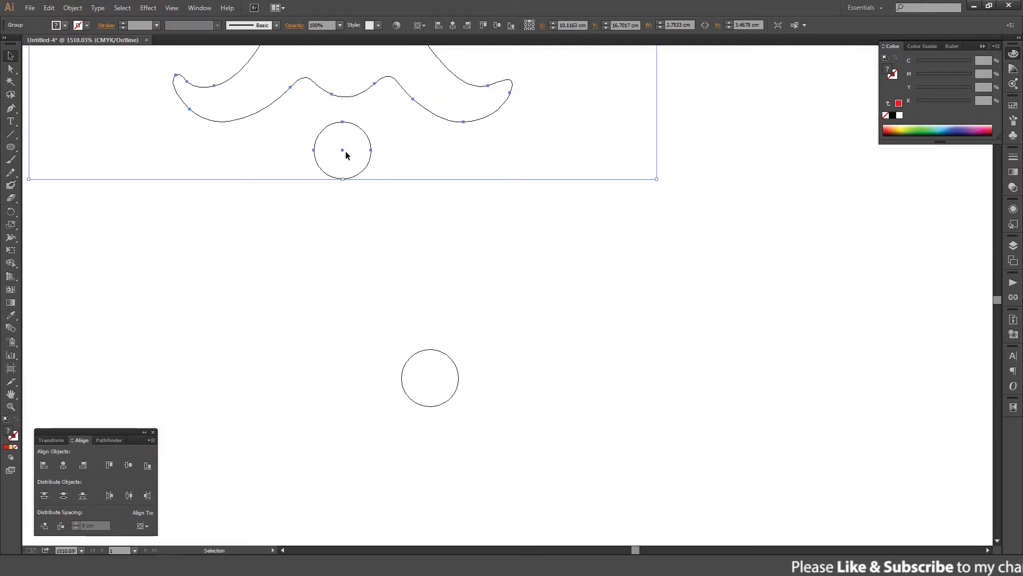
pyautogui.moveTo(346, 156); pyautogui.dragTo(432, 382)
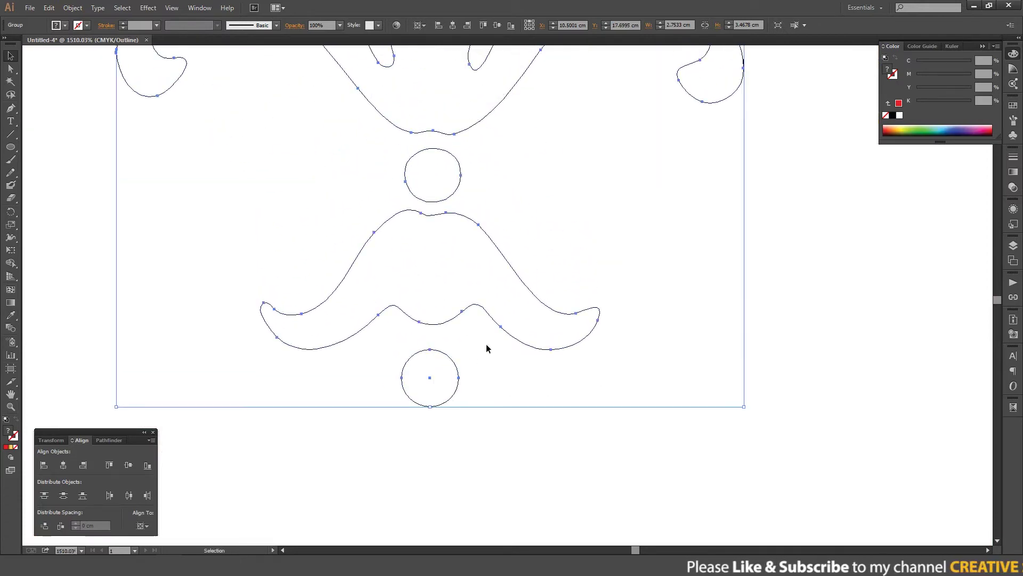
pyautogui.hotkey('ctrl', '-')
pyautogui.hotkey('ctrl', '-')
pyautogui.hotkey('ctrl', '-')
pyautogui.hotkey('ctrl', '-')
pyautogui.hotkey('ctrl', '-')
pyautogui.hotkey('ctrl', '-')
pyautogui.hotkey('ctrl', '-')
pyautogui.hotkey('ctrl', '-')
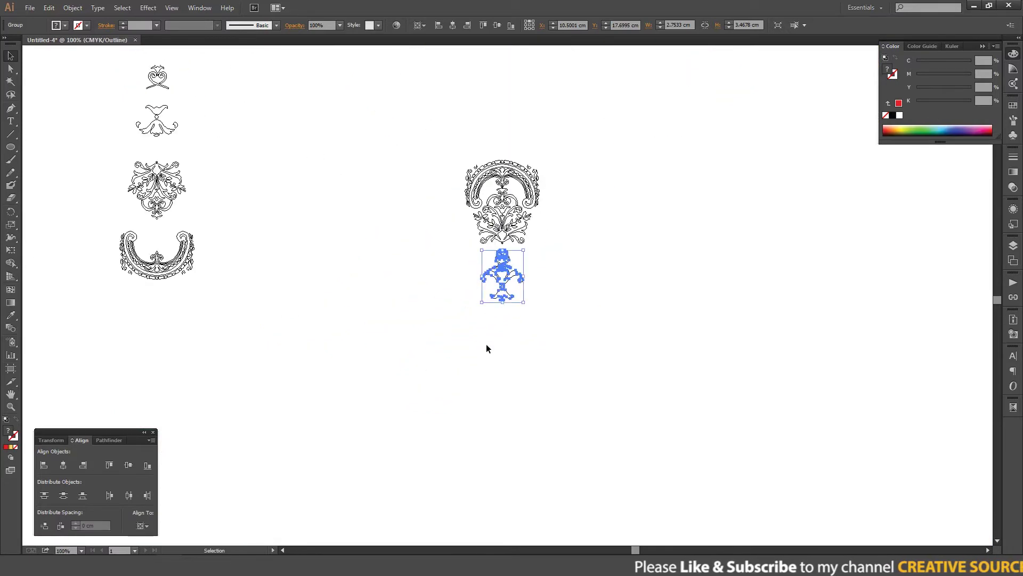
# Step: Inside the group, move the motif straight up above the scalloped ring, then return to Preview
pyautogui.press('v')
pyautogui.click(538, 284)
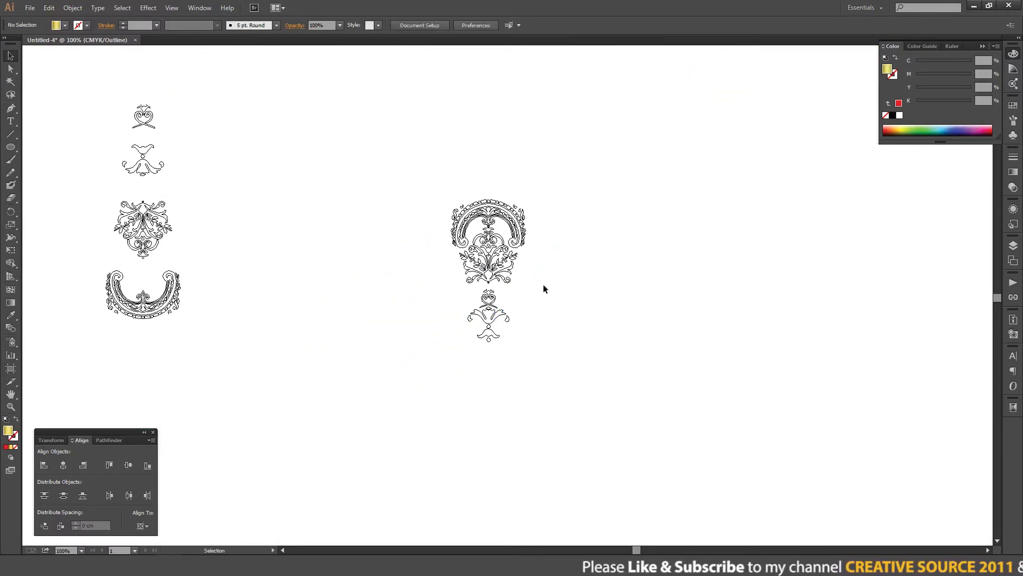
pyautogui.doubleClick(498, 315)
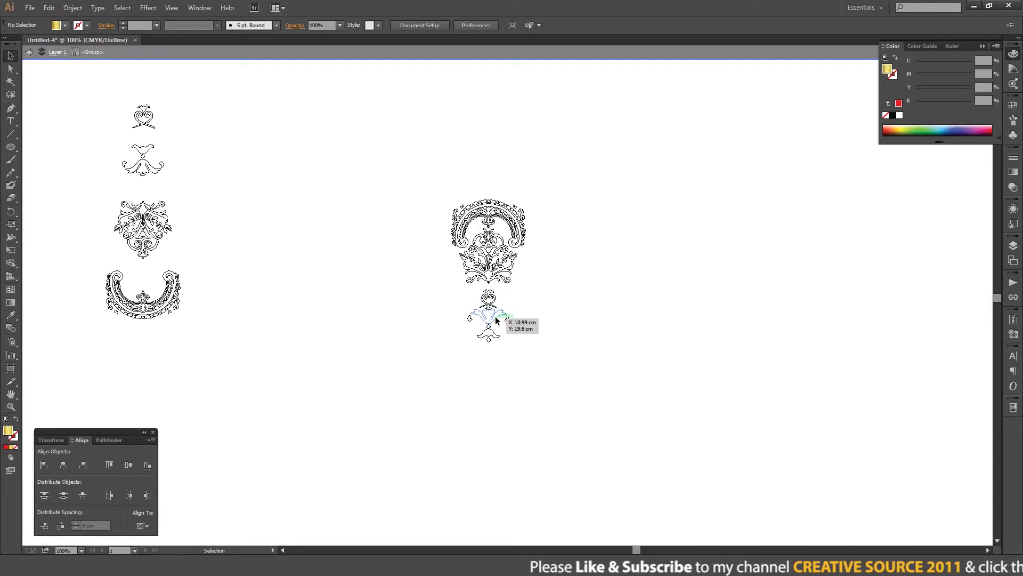
pyautogui.click(495, 315)
pyautogui.moveTo(492, 324); pyautogui.dragTo(495, 188)
pyautogui.press('Escape')
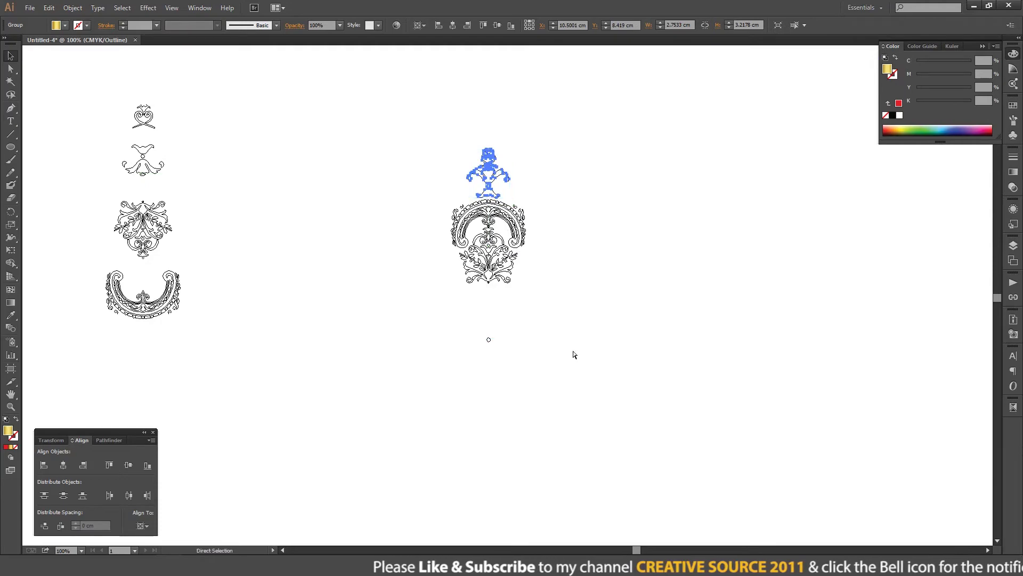
pyautogui.hotkey('ctrl', 'y')
pyautogui.moveTo(556, 359); pyautogui.dragTo(517, 326)
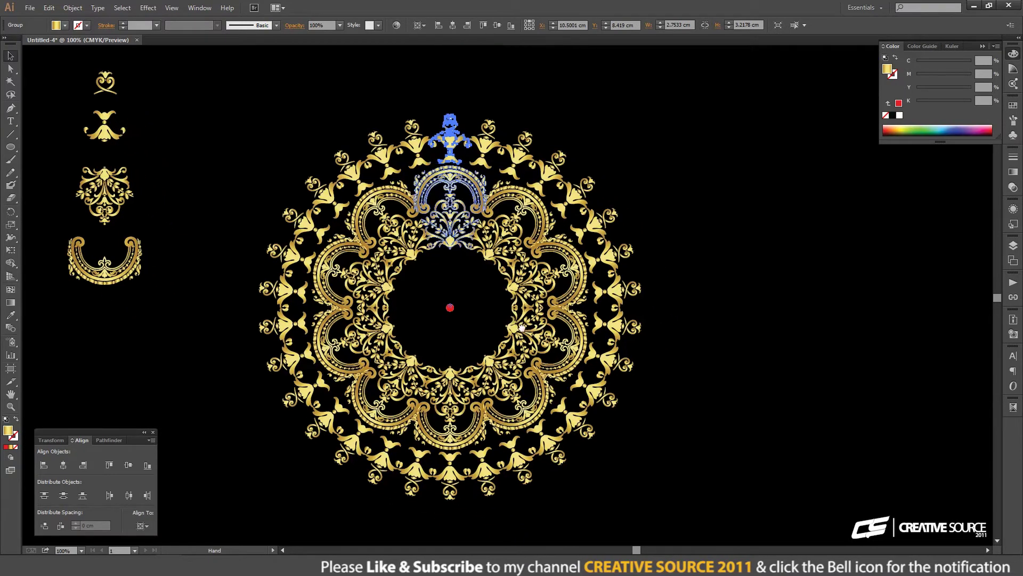
pyautogui.click(704, 312)
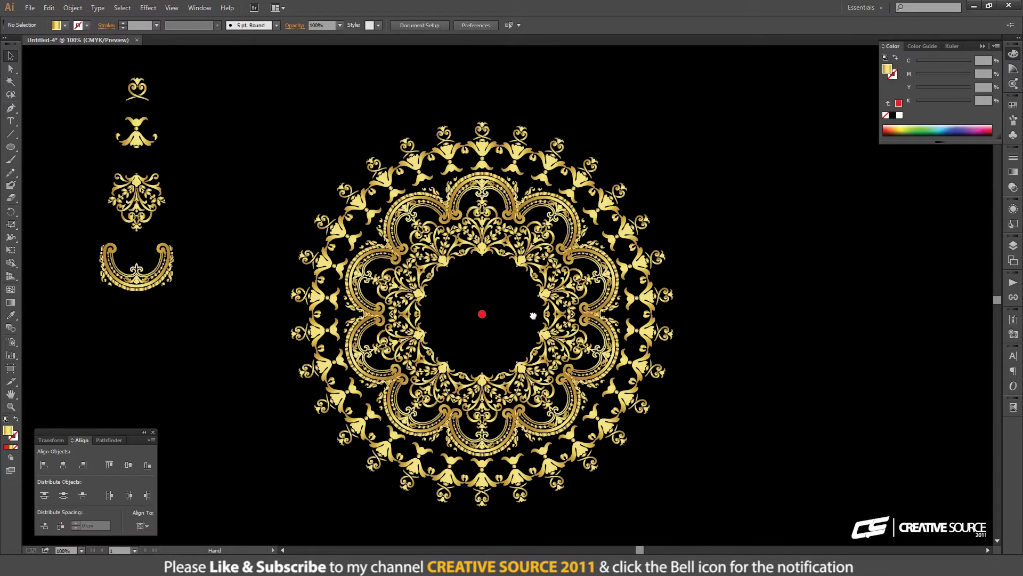
pyautogui.moveTo(504, 307); pyautogui.dragTo(534, 317)
pyautogui.click(482, 240)
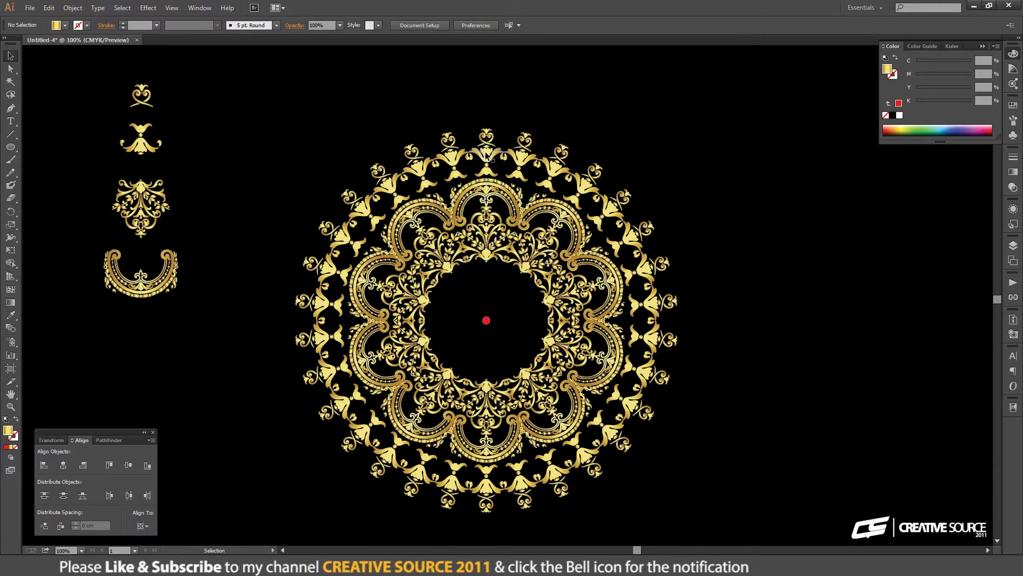
pyautogui.moveTo(353, 180); pyautogui.dragTo(377, 168)
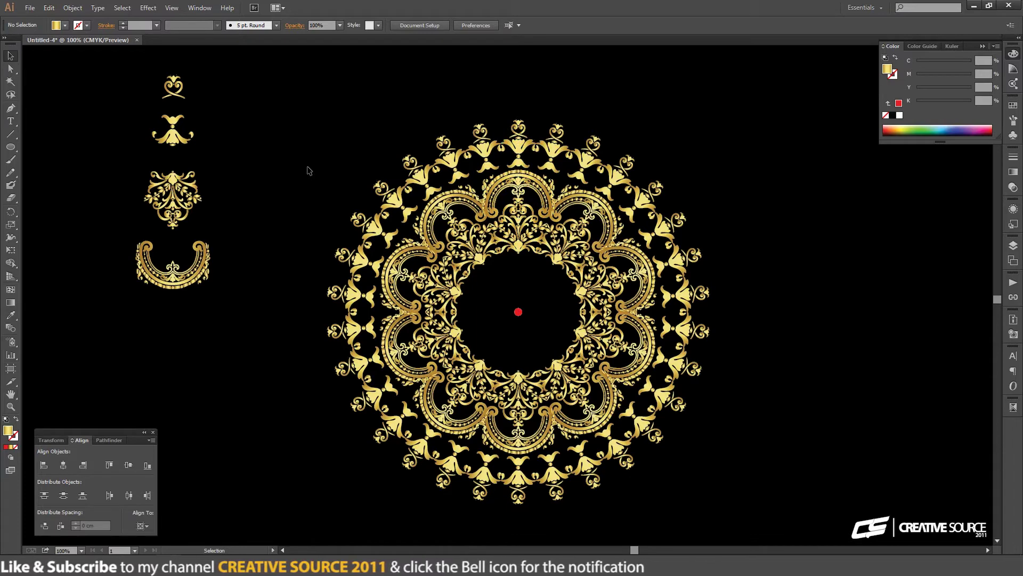
pyautogui.moveTo(308, 229); pyautogui.dragTo(307, 199)
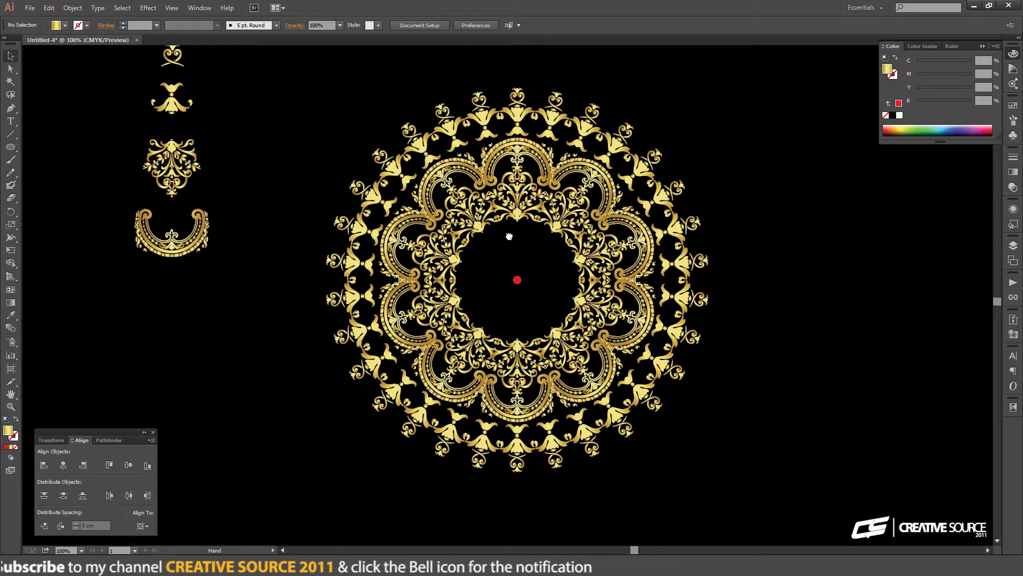
pyautogui.moveTo(509, 236); pyautogui.dragTo(463, 230)
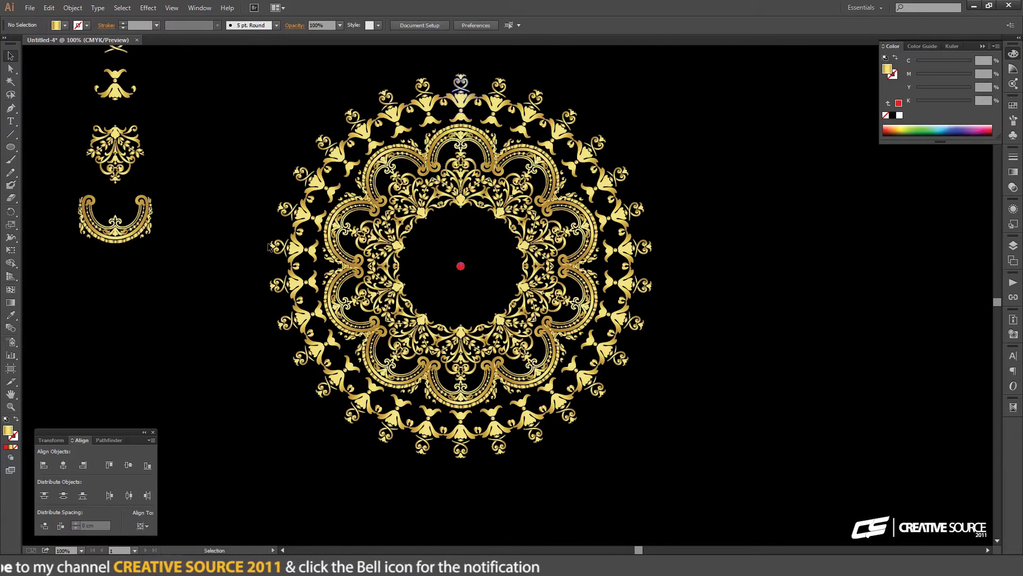
pyautogui.click(11, 146)
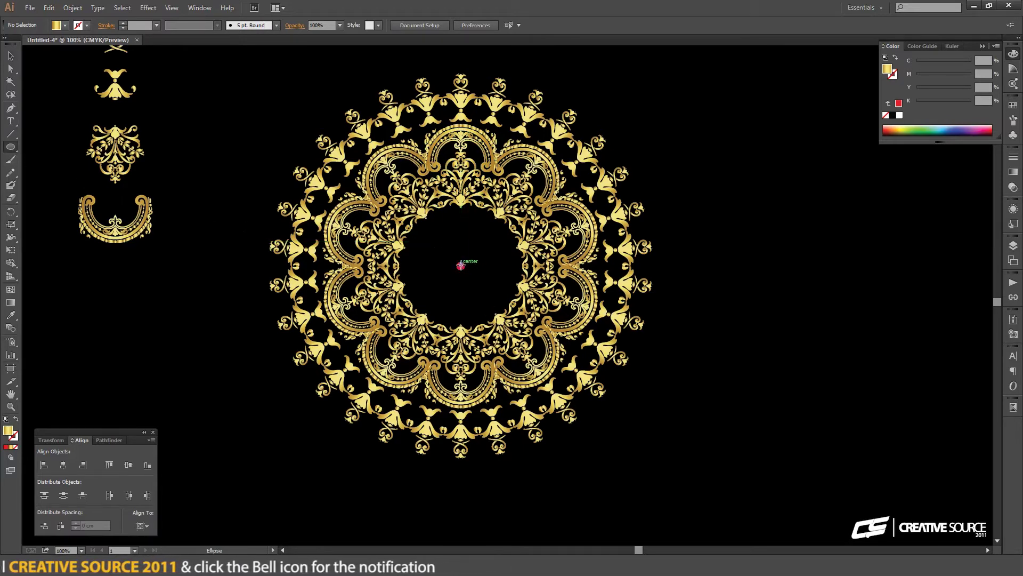
# Step: Draw a 7.5 cm circle from the centre dot with a 10 pt gold stroke and no fill
pyautogui.moveTo(461, 265); pyautogui.dragTo(509, 311)
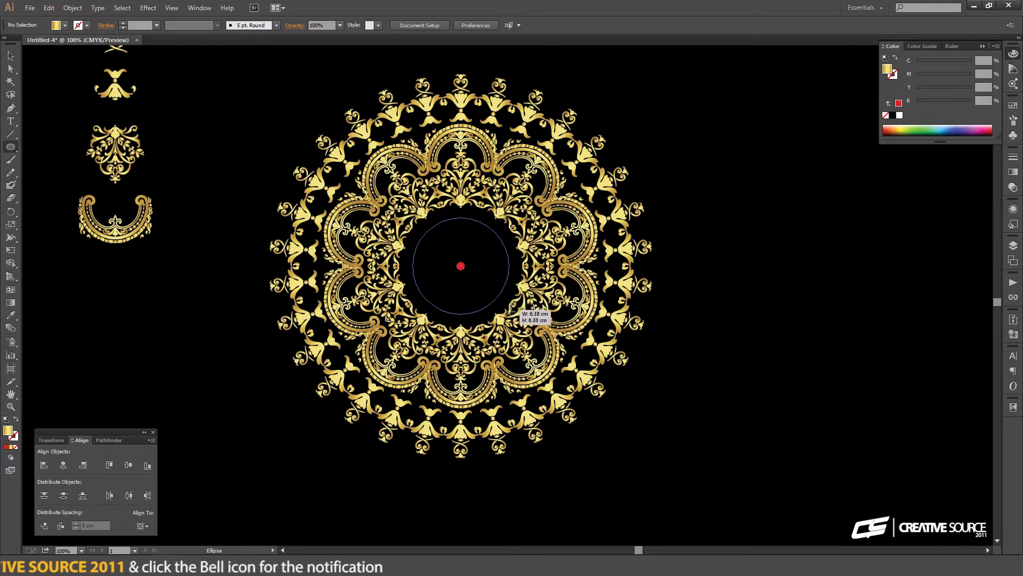
pyautogui.moveTo(509, 311); pyautogui.dragTo(518, 319)
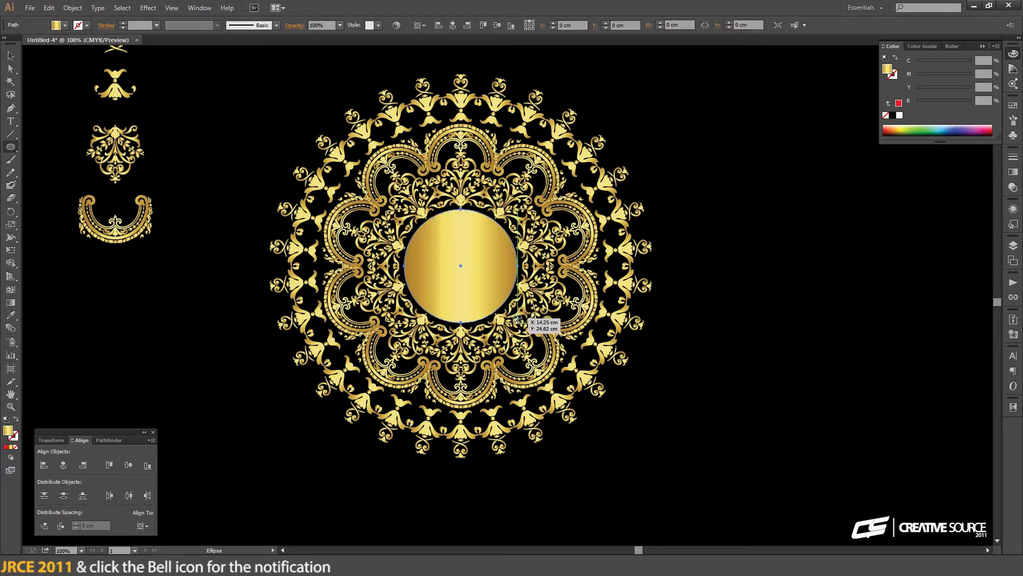
pyautogui.hotkey('shift', 'x')
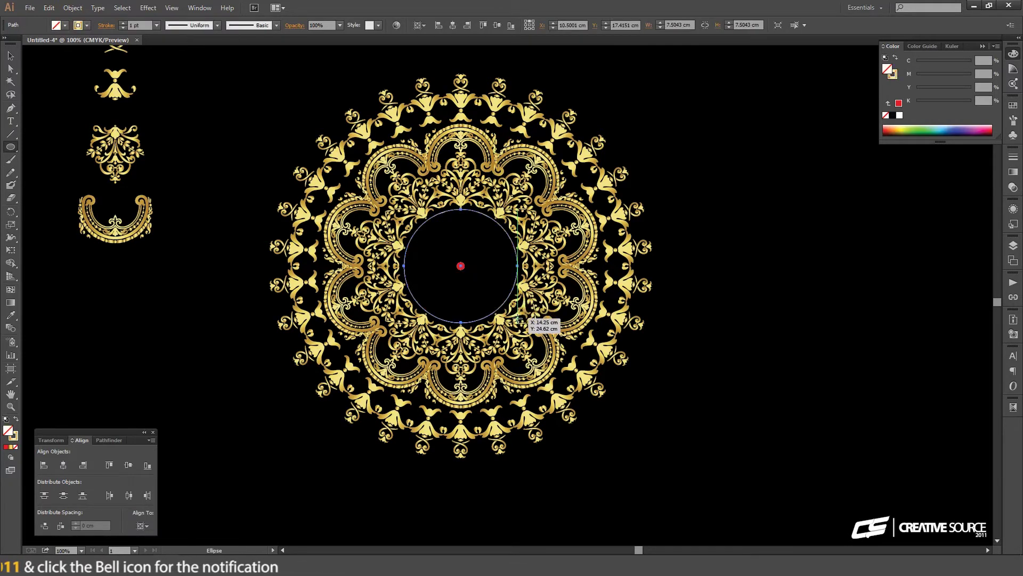
pyautogui.press('v')
pyautogui.click(1012, 157)
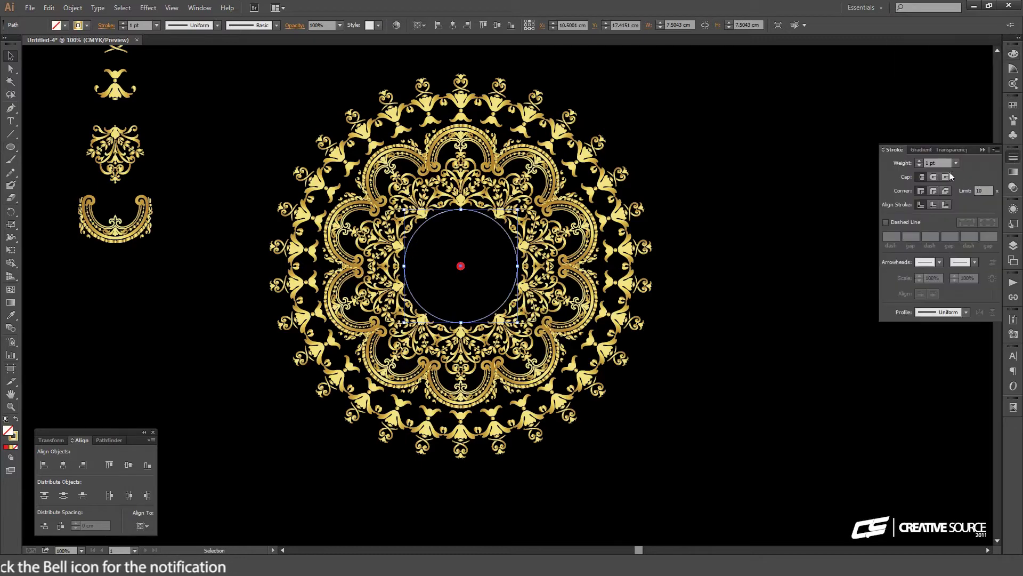
pyautogui.press('Up')
pyautogui.press('Up')
pyautogui.press('Up')
pyautogui.press('Up')
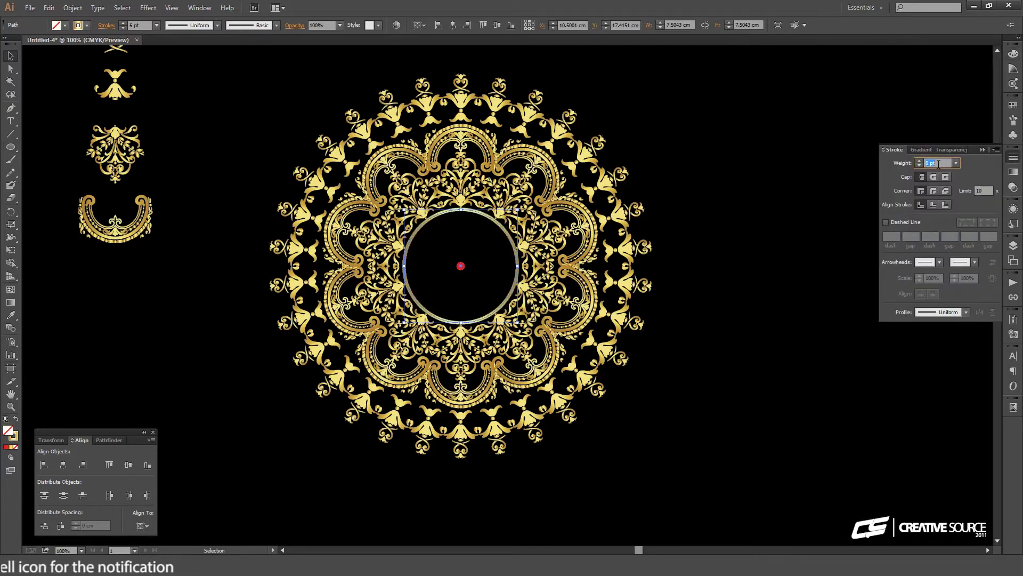
pyautogui.press('Up')
pyautogui.press('Up')
pyautogui.press('Up')
pyautogui.press('Up')
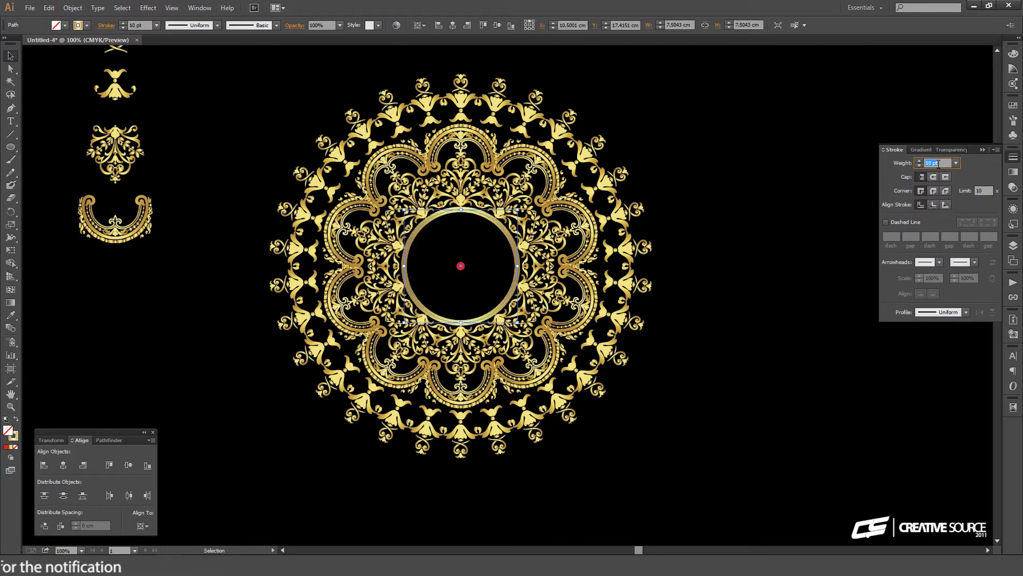
pyautogui.click(939, 163)
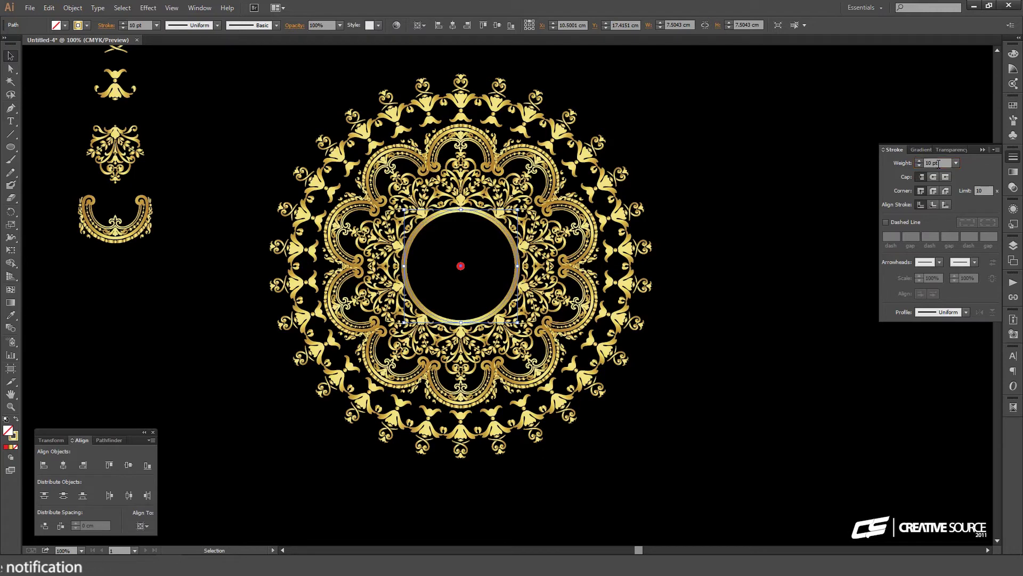
pyautogui.click(701, 256)
pyautogui.moveTo(266, 121); pyautogui.dragTo(709, 424)
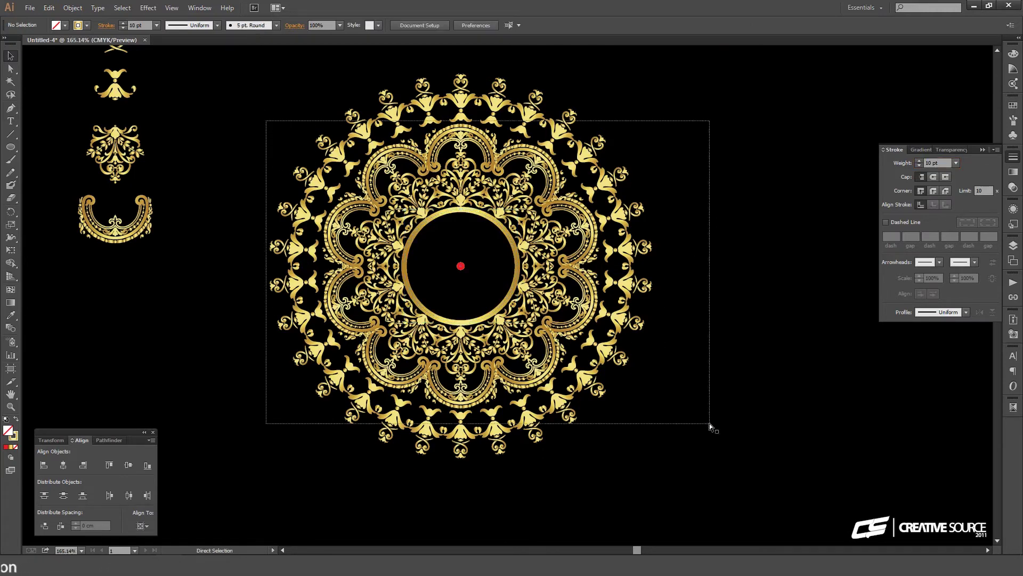
# Step: Shrink the gold ring to about 7.13 cm and zoom out to show all the artwork
pyautogui.click(555, 259)
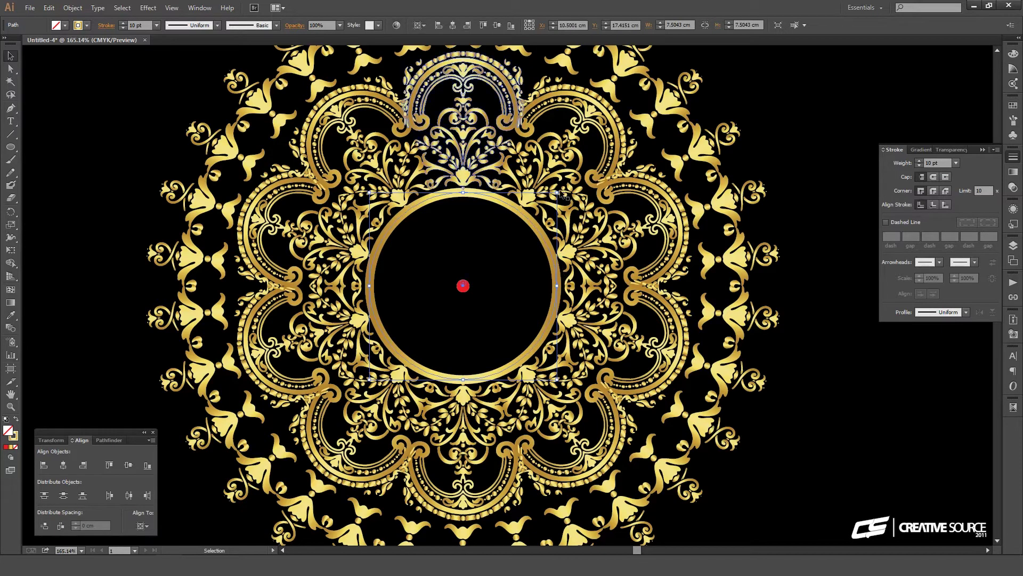
pyautogui.moveTo(557, 192)
pyautogui.mouseDown()
pyautogui.moveTo(571, 201)
pyautogui.moveTo(552, 195)
pyautogui.mouseUp()
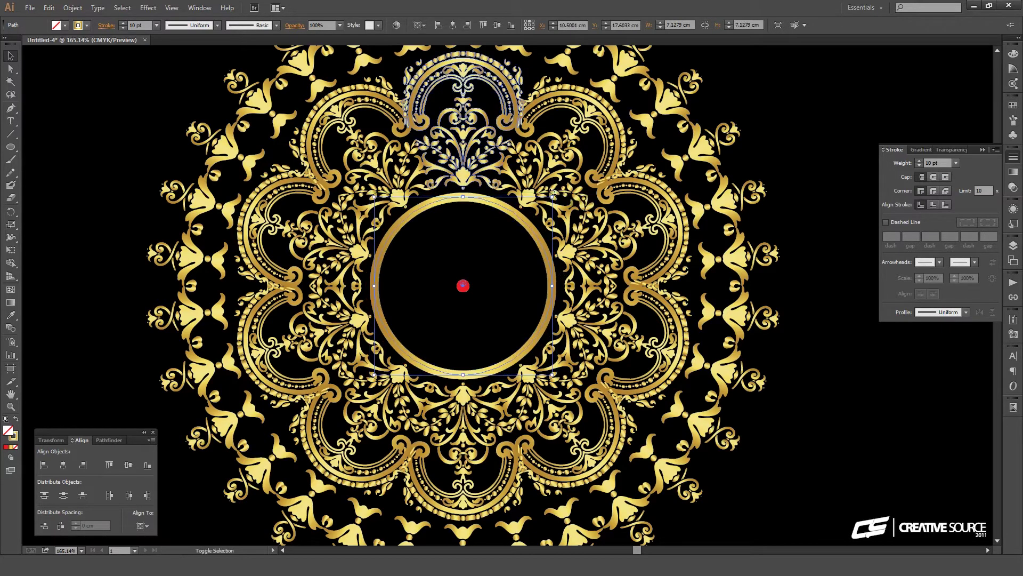
pyautogui.keyDown('shift'); pyautogui.click(462, 286); pyautogui.keyUp('shift')
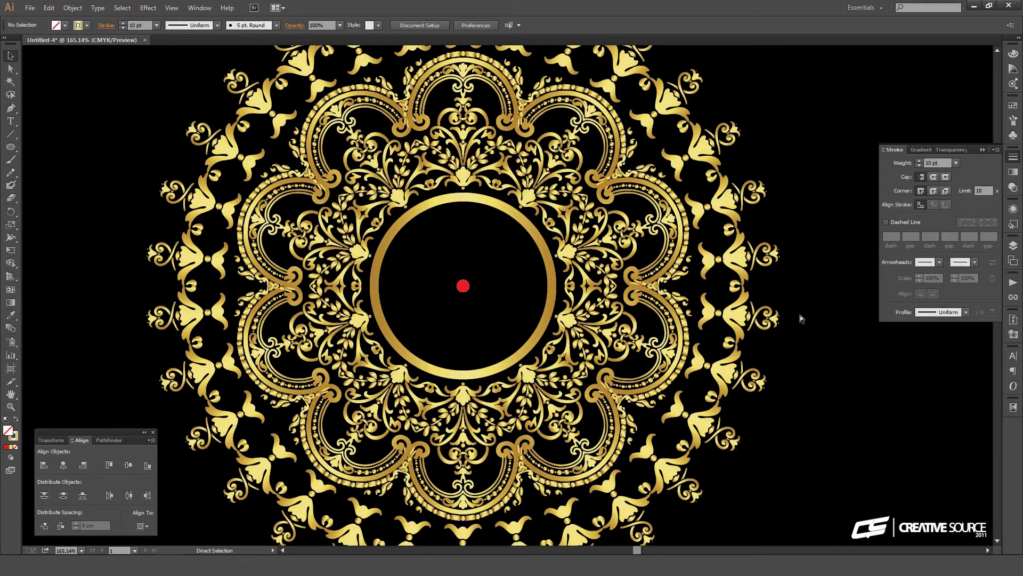
pyautogui.hotkey('ctrl', '-')
pyautogui.hotkey('ctrl', '-')
pyautogui.moveTo(637, 298)
pyautogui.mouseDown()
pyautogui.moveTo(660, 291)
pyautogui.moveTo(611, 322)
pyautogui.mouseUp()
pyautogui.hotkey('ctrl', '-')
pyautogui.hotkey('ctrl', '-')
# Step: Move the lower dense mandala up to sit right of the top mandala
pyautogui.hotkey('ctrl', 'space')
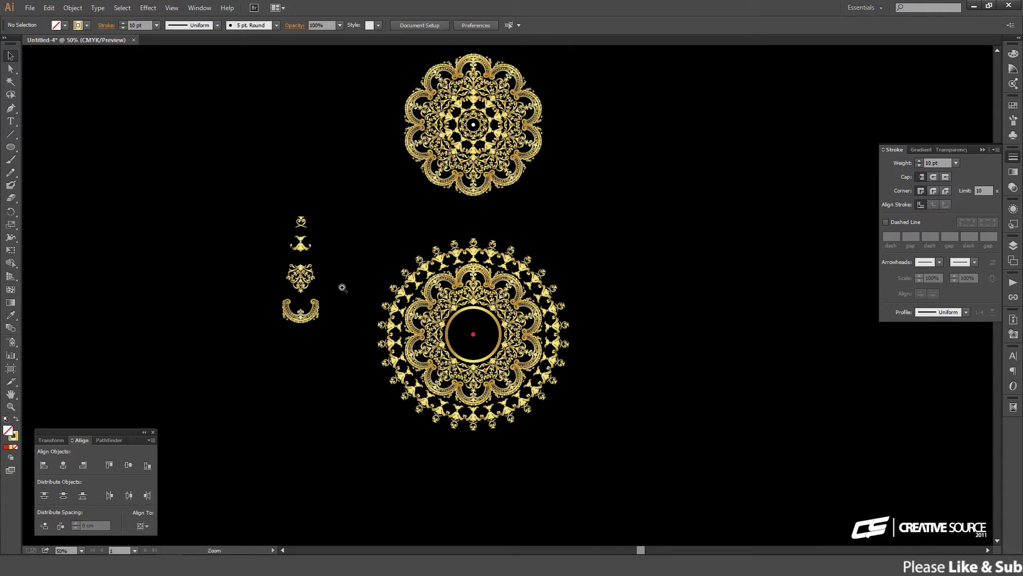
pyautogui.moveTo(197, 176)
pyautogui.mouseDown()
pyautogui.moveTo(714, 472)
pyautogui.moveTo(636, 397)
pyautogui.mouseUp()
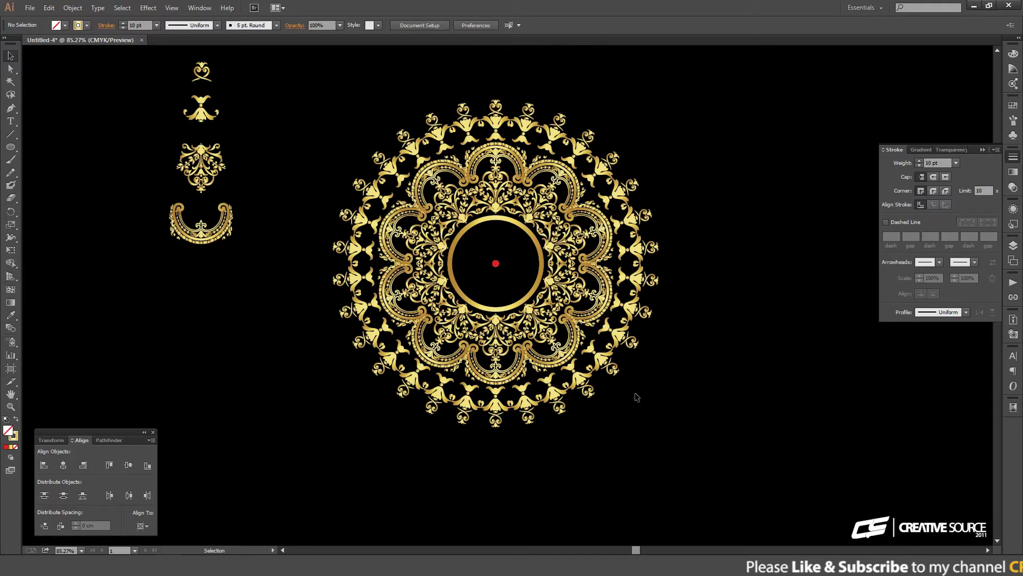
pyautogui.hotkey('ctrl', '-')
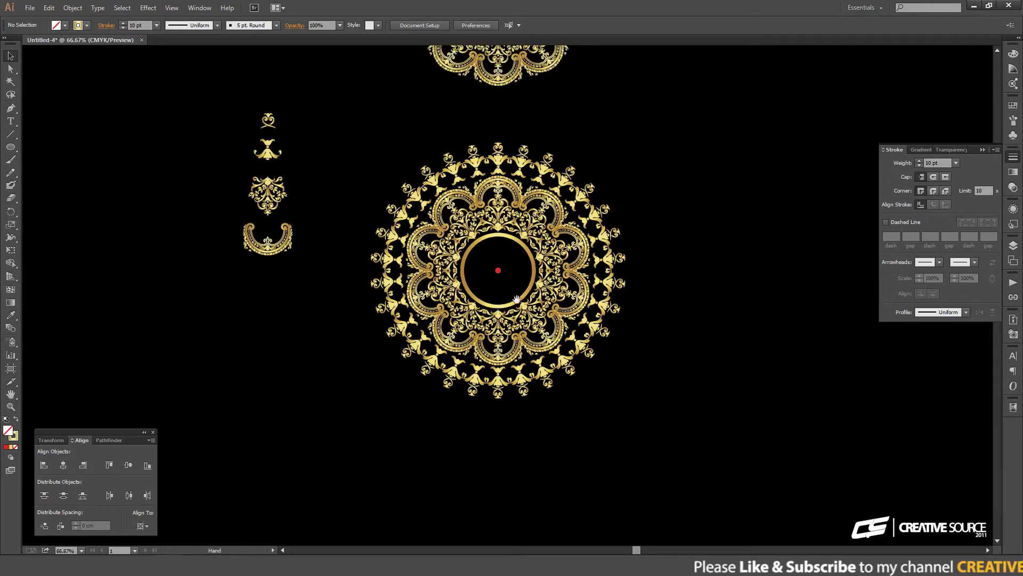
pyautogui.moveTo(504, 296); pyautogui.dragTo(490, 382)
pyautogui.moveTo(337, 222); pyautogui.dragTo(626, 479)
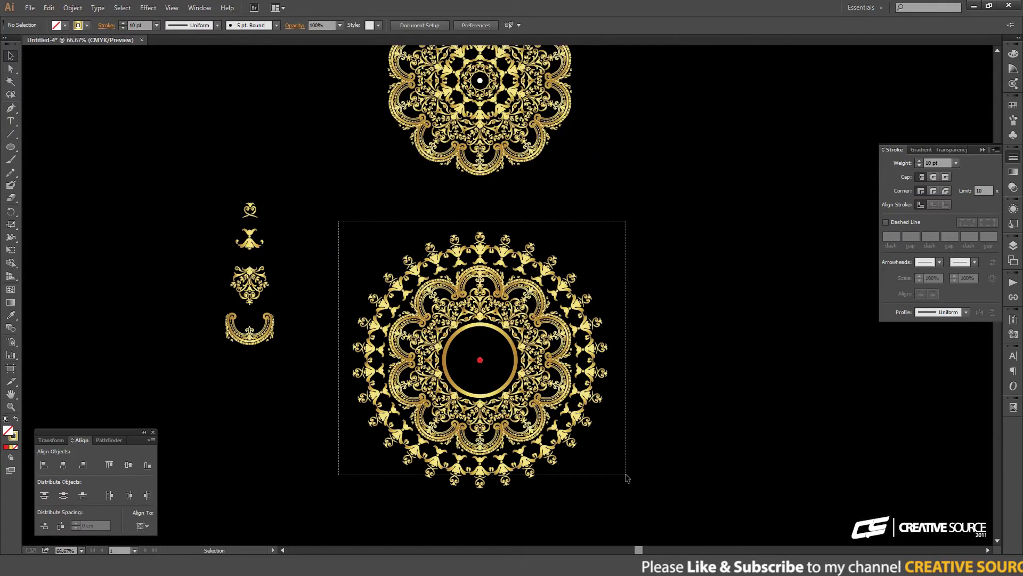
pyautogui.hotkey('ctrl', '-')
pyautogui.scroll(2, 567, 299)
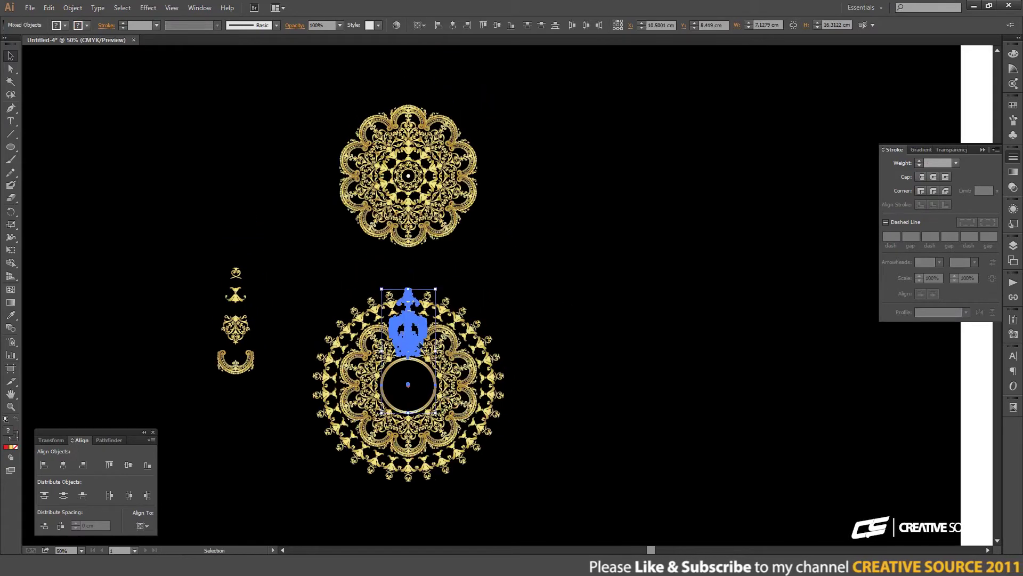
pyautogui.moveTo(426, 340)
pyautogui.mouseDown()
pyautogui.moveTo(642, 168)
pyautogui.moveTo(665, 164)
pyautogui.moveTo(635, 153)
pyautogui.mouseUp()
pyautogui.moveTo(427, 308)
pyautogui.mouseDown()
pyautogui.moveTo(511, 310)
pyautogui.moveTo(533, 338)
pyautogui.mouseUp()
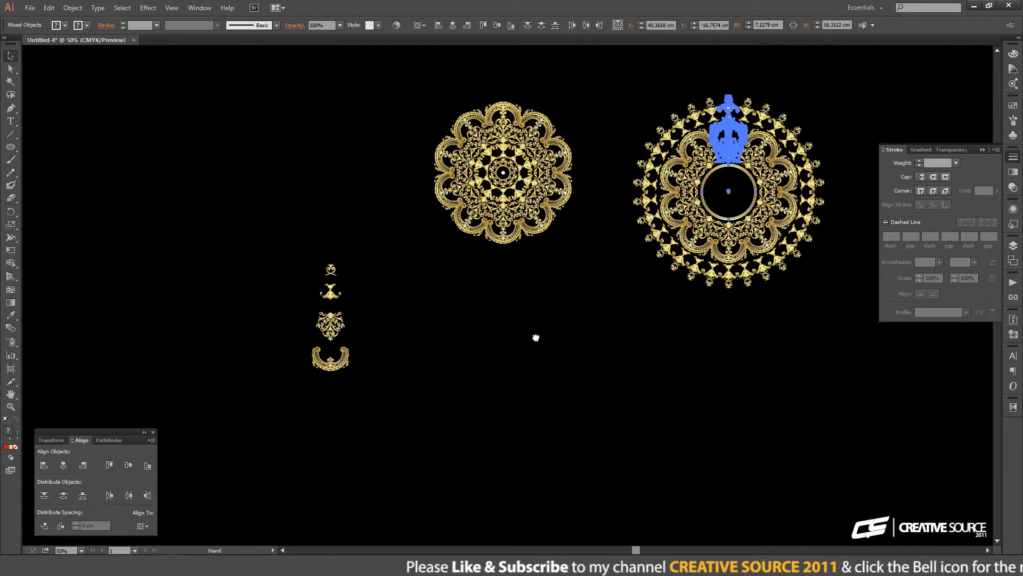
pyautogui.click(511, 349)
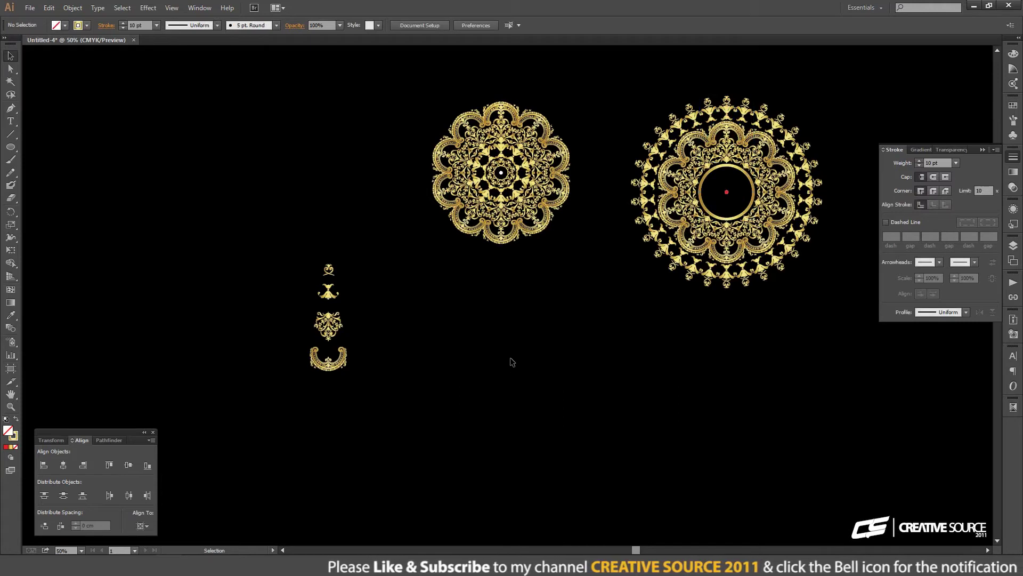
# Step: Alt-drag a crown motif to copy its scalloped ring below the top mandala
pyautogui.moveTo(751, 170); pyautogui.dragTo(746, 141)
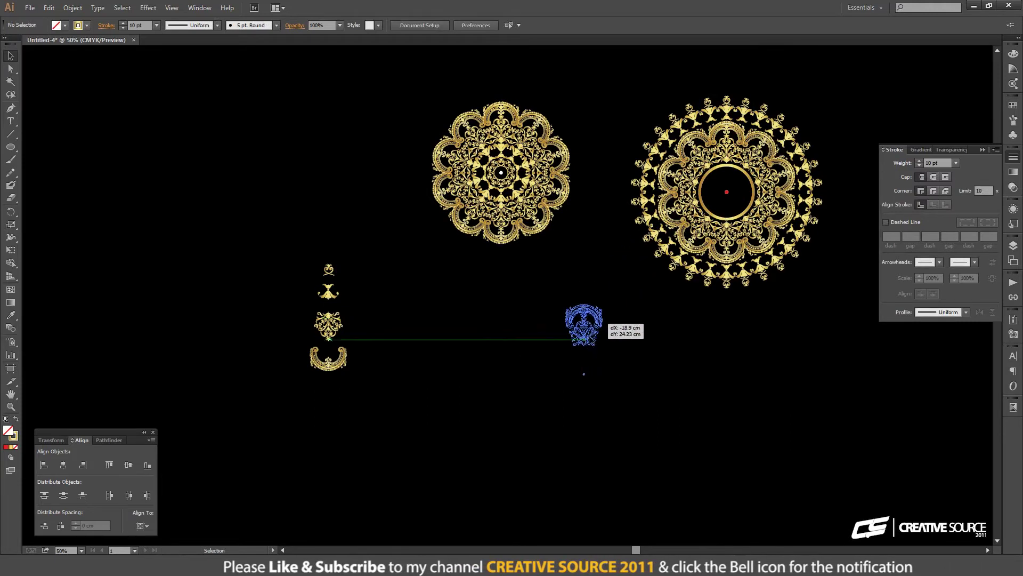
pyautogui.moveTo(748, 147)
pyautogui.mouseDown()
pyautogui.moveTo(518, 364)
pyautogui.moveTo(541, 330)
pyautogui.mouseUp()
pyautogui.click(562, 328)
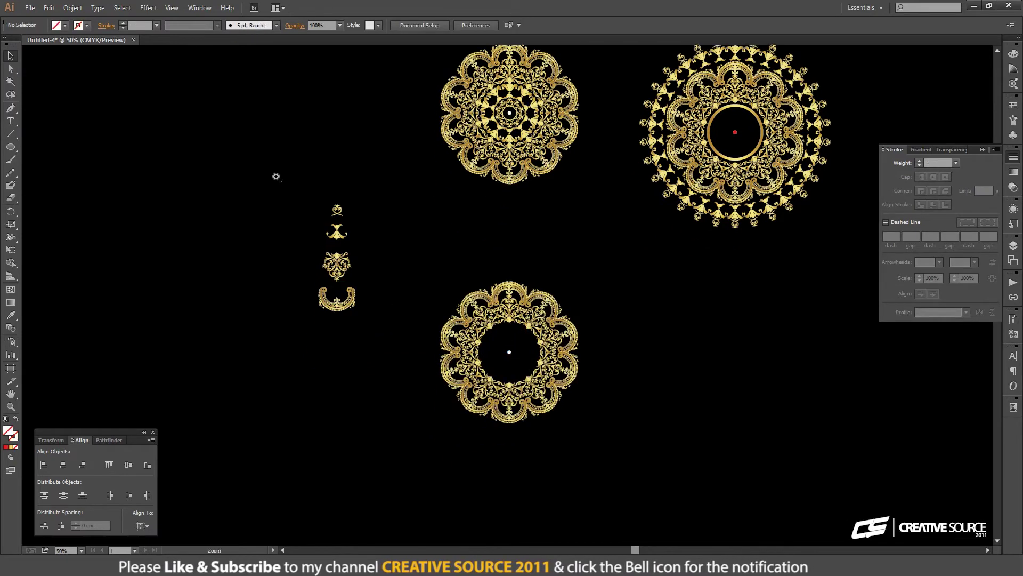
# Step: Raise the new ring mandala slightly, closer beneath the top mandala
pyautogui.moveTo(283, 184); pyautogui.dragTo(667, 452)
pyautogui.moveTo(612, 365)
pyautogui.mouseDown()
pyautogui.moveTo(584, 338)
pyautogui.moveTo(537, 326)
pyautogui.mouseUp()
pyautogui.click(530, 268)
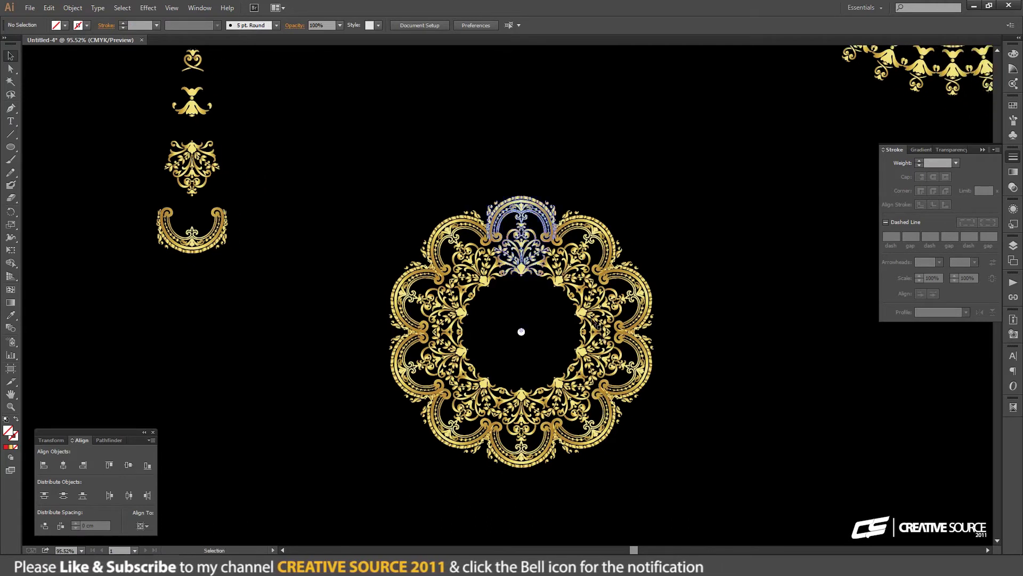
pyautogui.moveTo(351, 171); pyautogui.dragTo(646, 470)
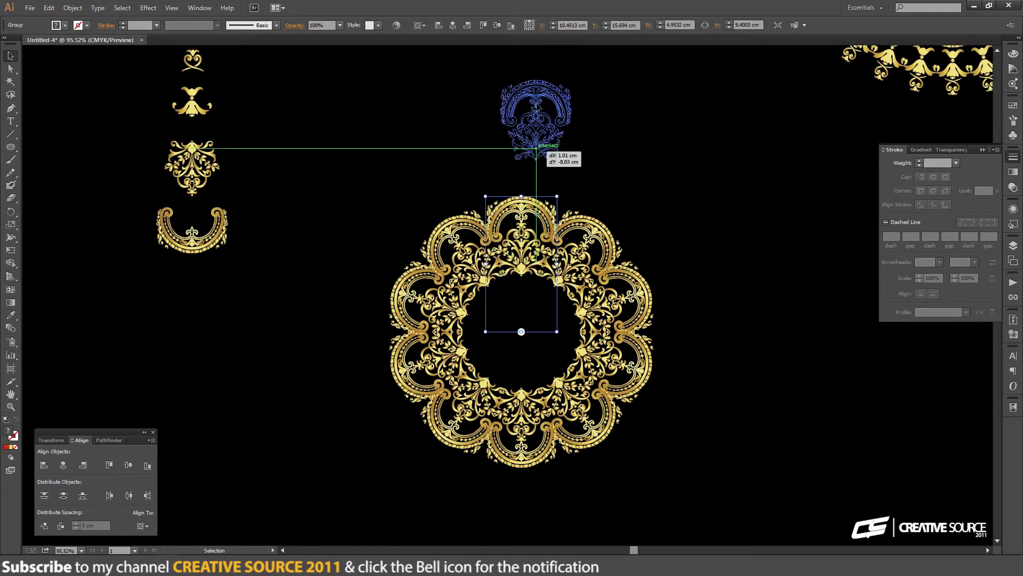
pyautogui.moveTo(536, 286); pyautogui.dragTo(490, 111)
pyautogui.hotkey('ctrl', '-')
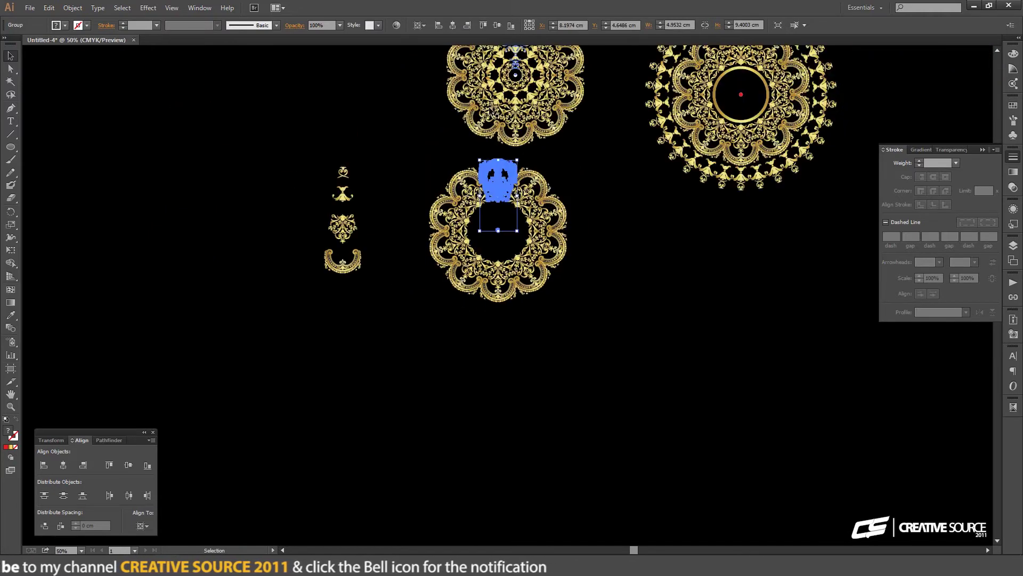
pyautogui.click(586, 189)
# Step: Select the 10 pt gold circle of the right dense mandala
pyautogui.moveTo(576, 209); pyautogui.dragTo(581, 223)
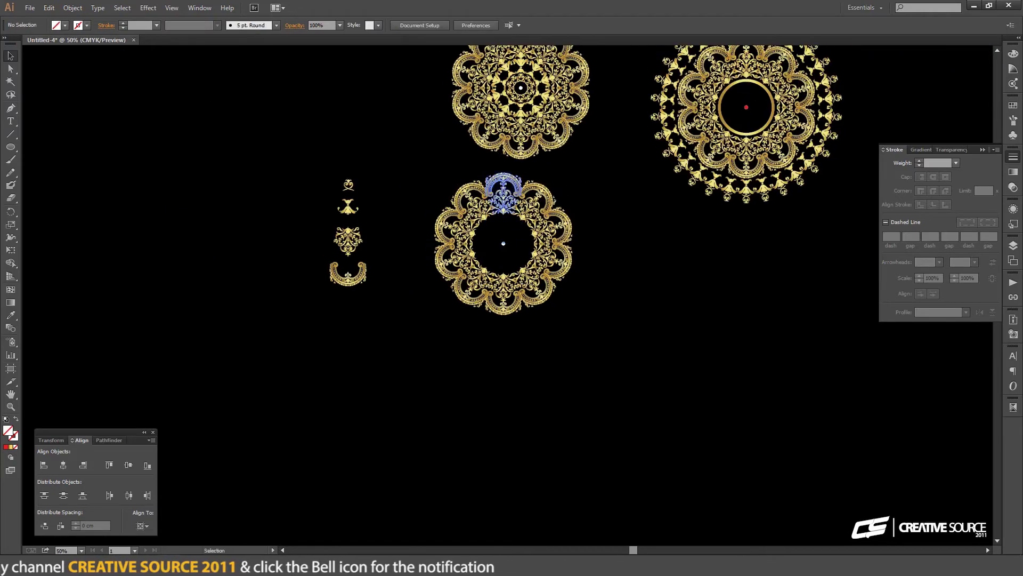
pyautogui.moveTo(368, 156); pyautogui.dragTo(622, 362)
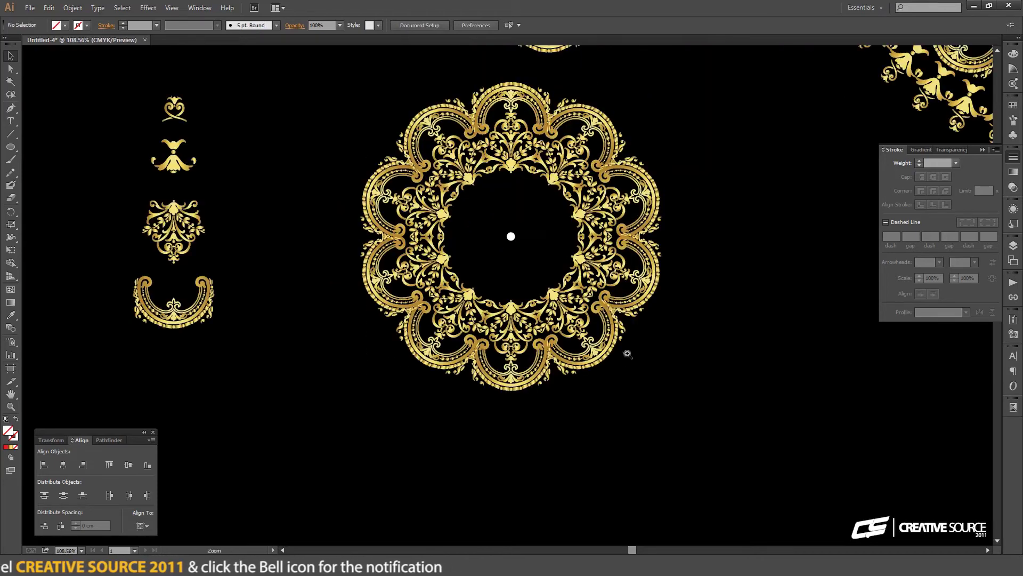
pyautogui.moveTo(657, 216); pyautogui.dragTo(534, 306)
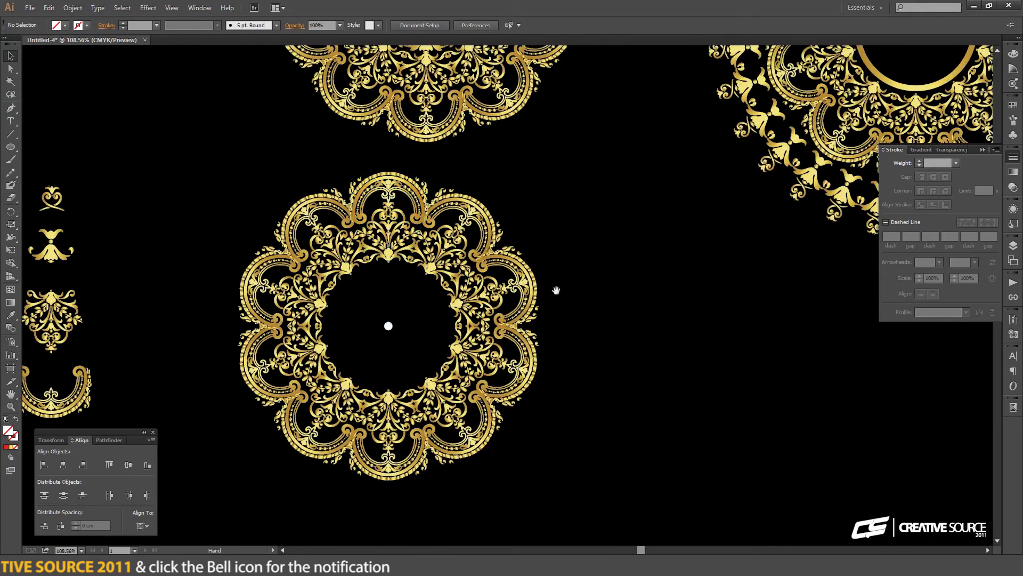
pyautogui.click(879, 79)
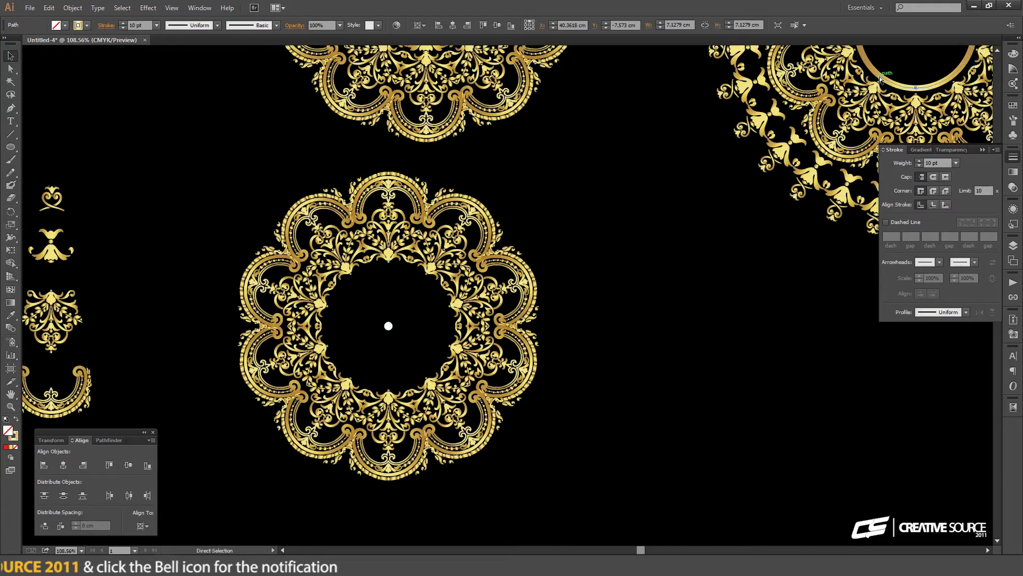
# Step: Copy the gold circle onto the new ring and centre it using Outline view
pyautogui.moveTo(879, 79); pyautogui.dragTo(473, 345)
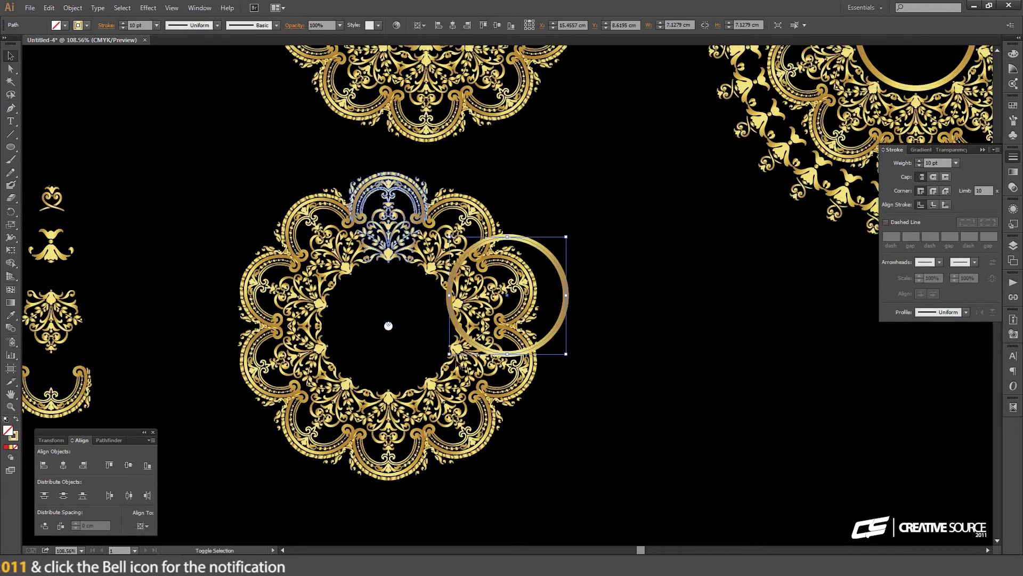
pyautogui.moveTo(560, 336); pyautogui.dragTo(429, 371)
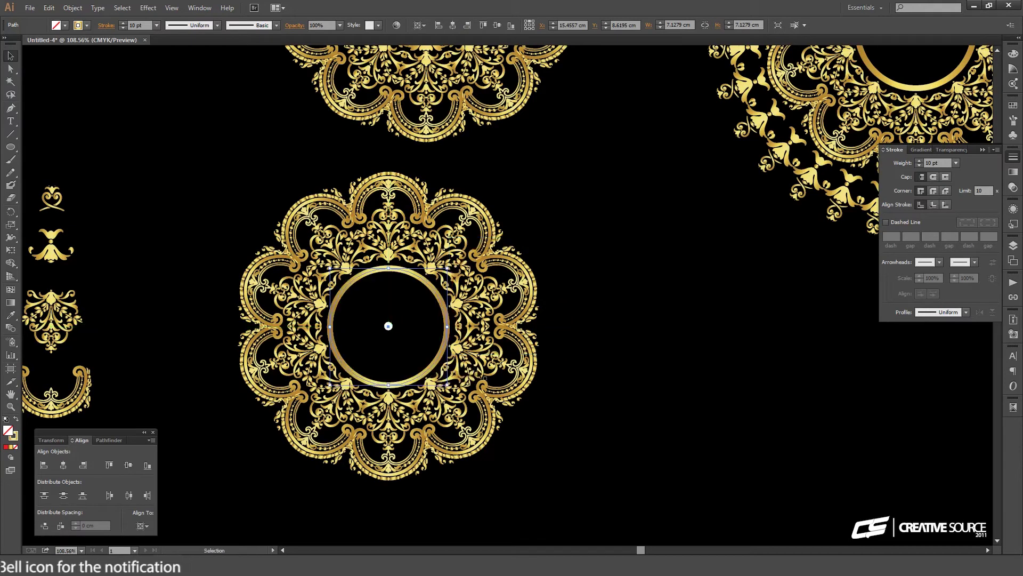
pyautogui.moveTo(299, 260); pyautogui.dragTo(501, 383)
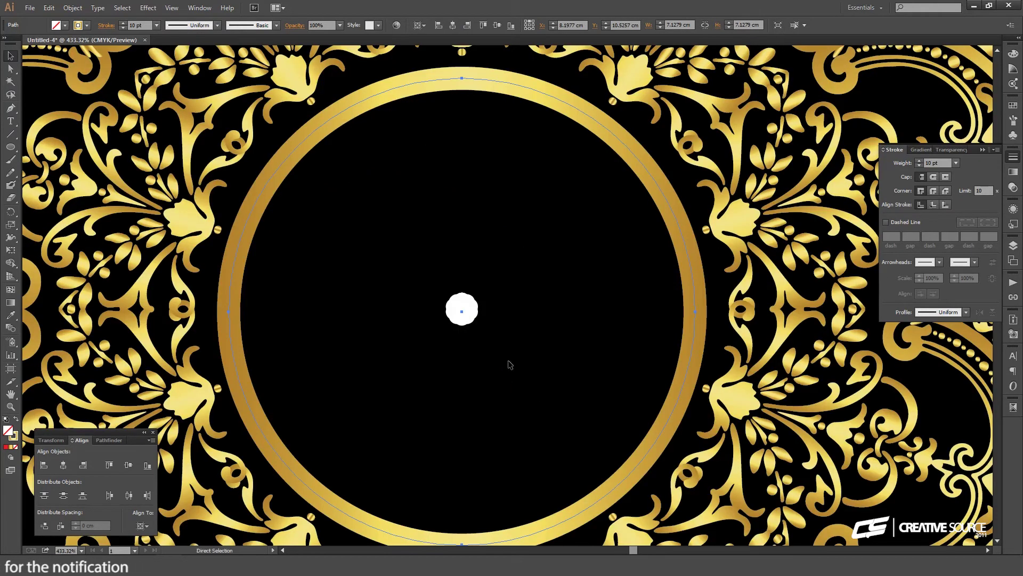
pyautogui.hotkey('ctrl', 'y')
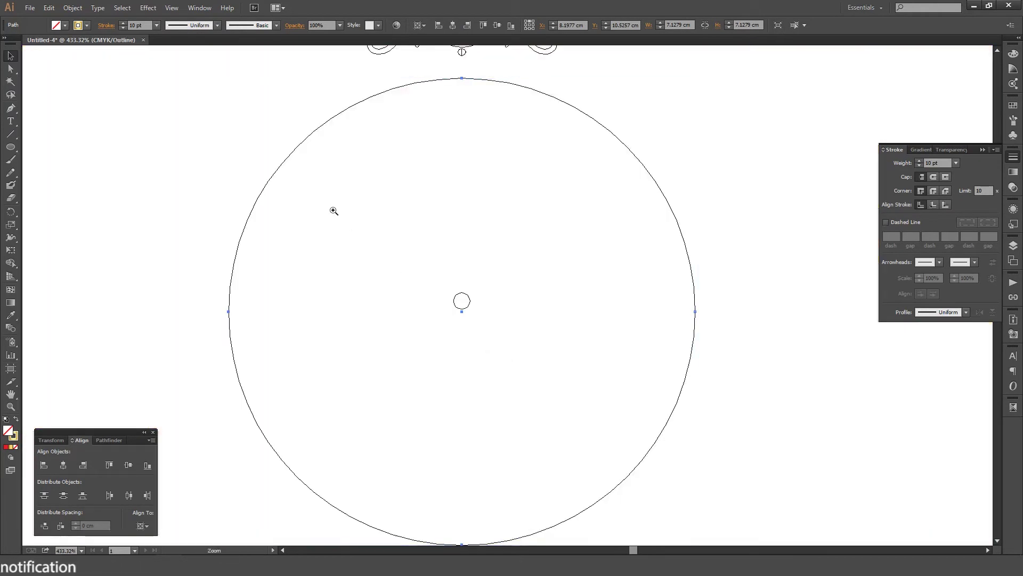
pyautogui.moveTo(334, 210)
pyautogui.mouseDown()
pyautogui.moveTo(539, 363)
pyautogui.moveTo(578, 354)
pyautogui.mouseUp()
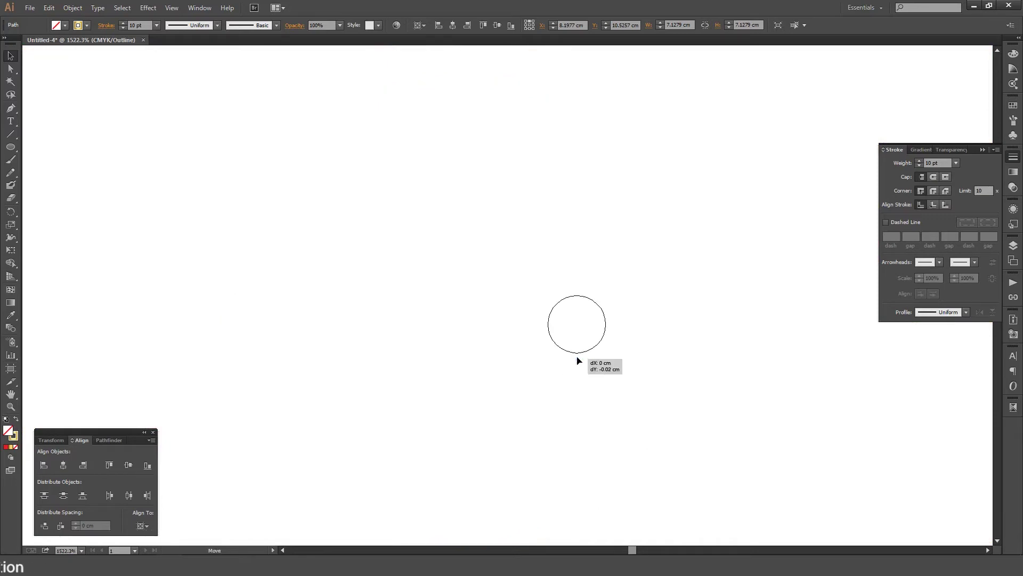
pyautogui.hotkey('ctrl', '-')
pyautogui.hotkey('ctrl', '-')
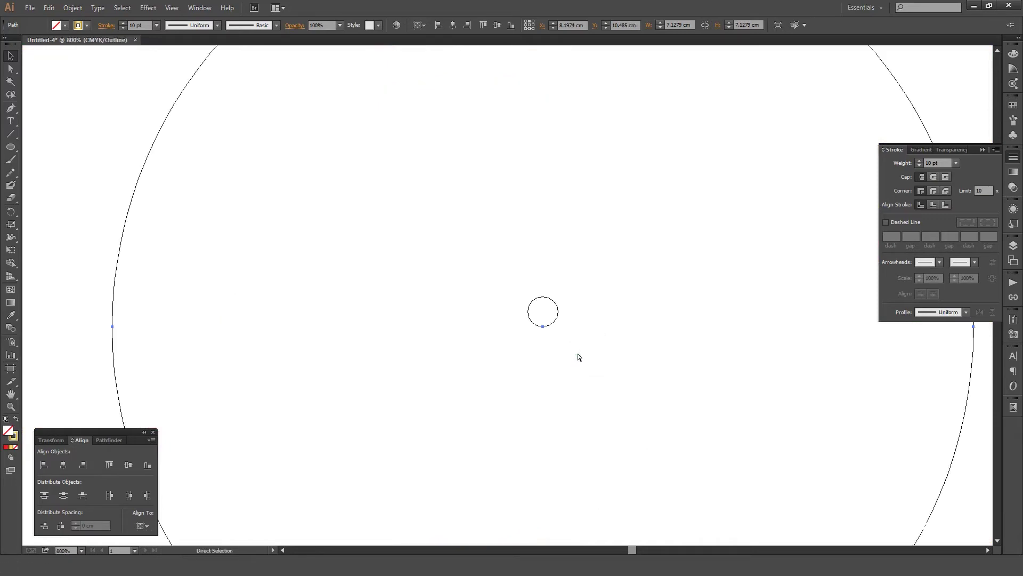
pyautogui.hotkey('ctrl', '-')
pyautogui.hotkey('ctrl', '-')
pyautogui.hotkey('ctrl', '-')
pyautogui.hotkey('ctrl', 'y')
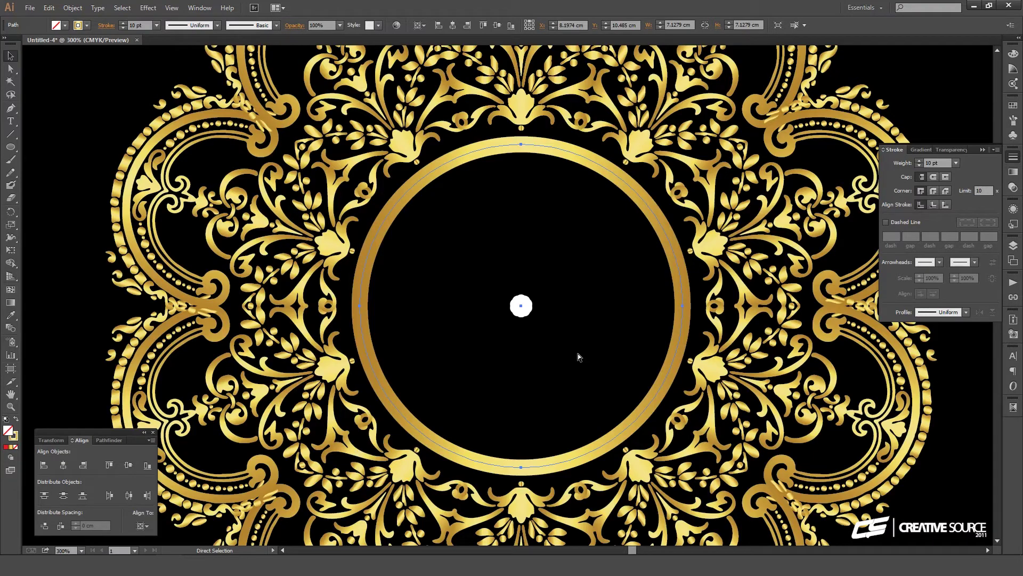
pyautogui.hotkey('ctrl', '-')
pyautogui.hotkey('ctrl', '-')
pyautogui.hotkey('ctrl', '-')
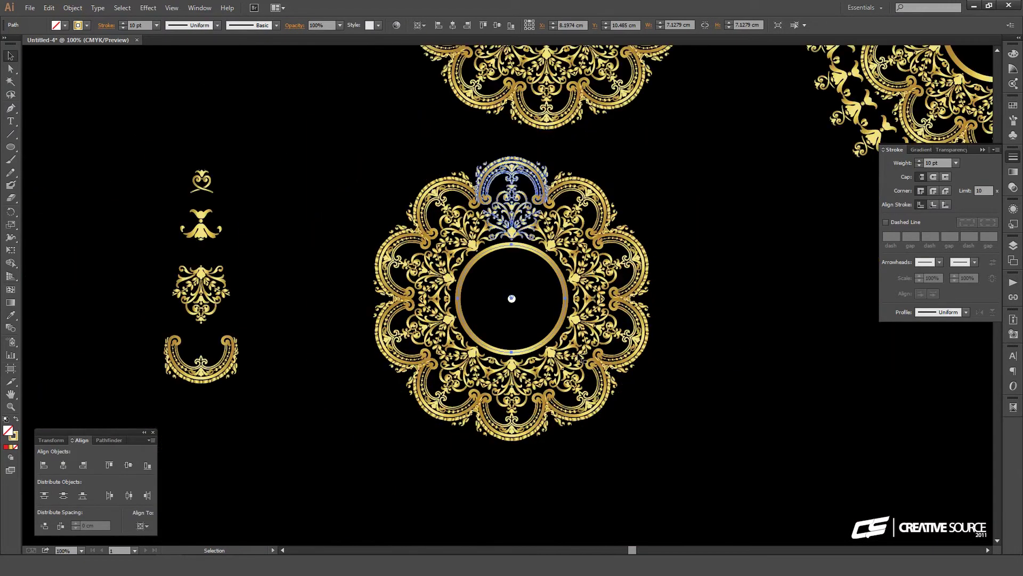
pyautogui.click(717, 368)
# Step: Marquee-select the third small loose ornament
pyautogui.moveTo(754, 305); pyautogui.dragTo(555, 491)
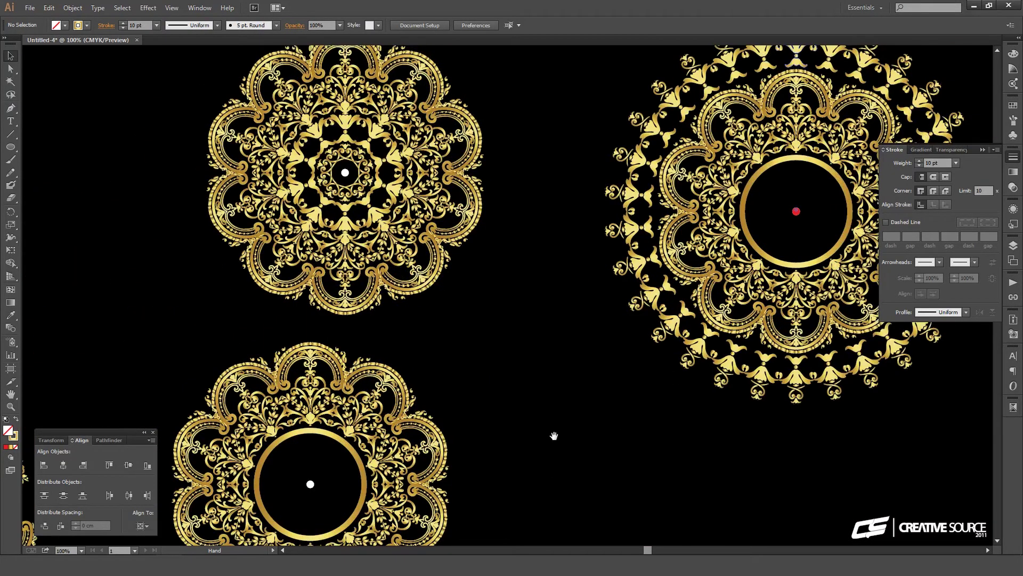
pyautogui.moveTo(534, 446); pyautogui.dragTo(616, 388)
pyautogui.moveTo(474, 418); pyautogui.dragTo(548, 336)
pyautogui.keyDown('ctrl'); pyautogui.keyDown('alt'); pyautogui.click(524, 360); pyautogui.keyUp('alt'); pyautogui.keyUp('ctrl')
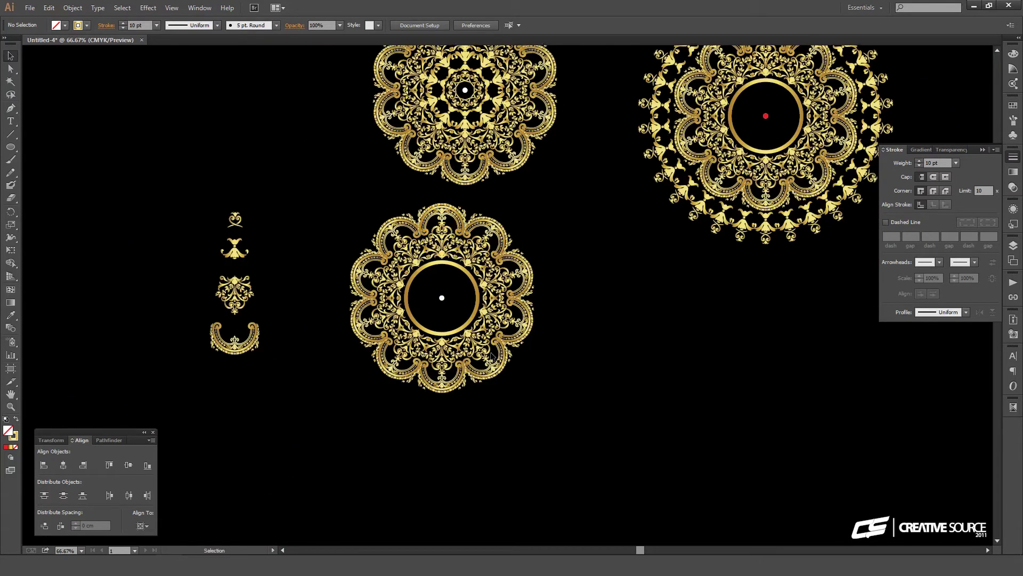
pyautogui.moveTo(492, 356); pyautogui.dragTo(499, 316)
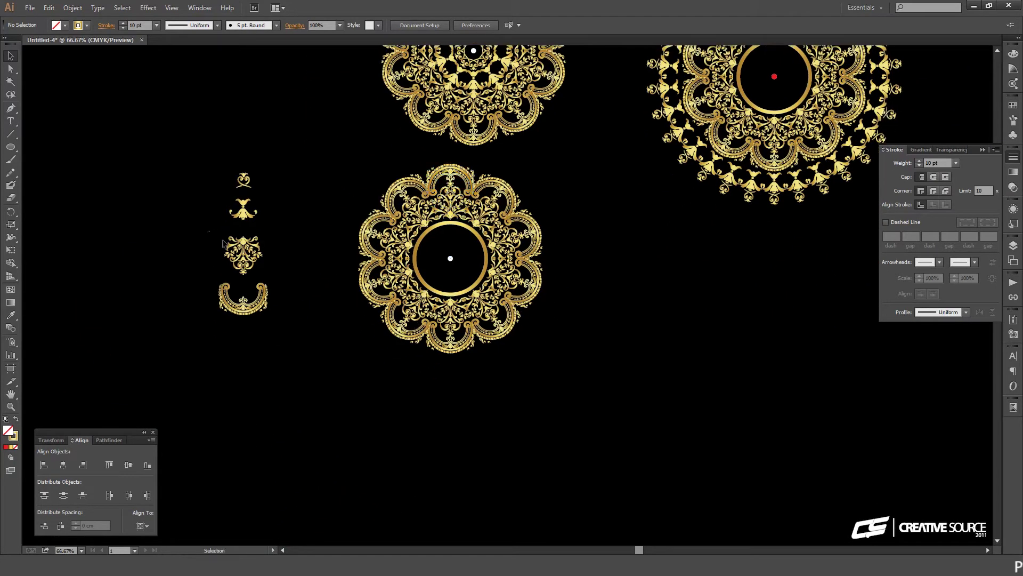
pyautogui.moveTo(209, 231); pyautogui.dragTo(476, 422)
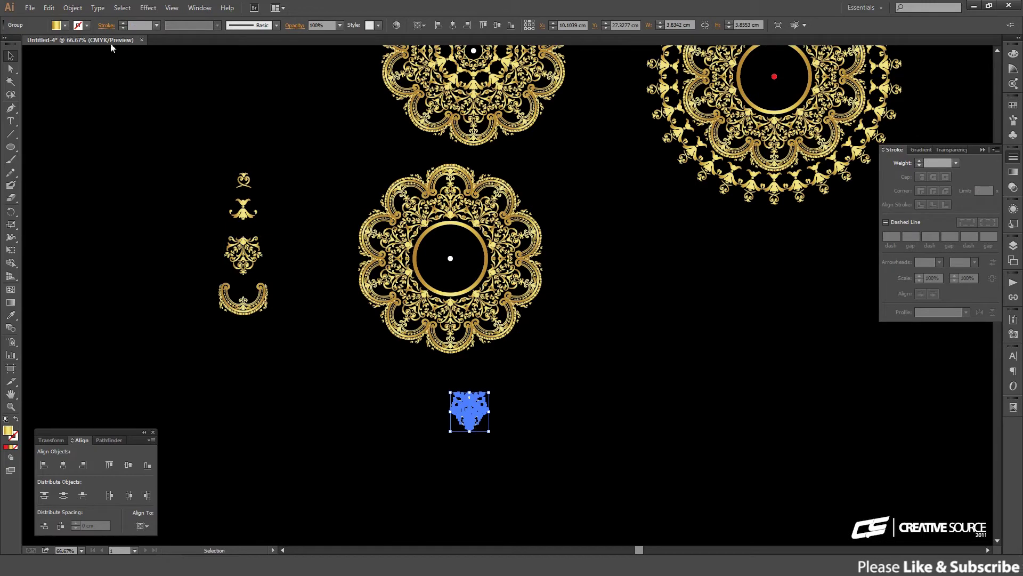
# Step: Group the ornament's parts and move it into open space
pyautogui.click(73, 8)
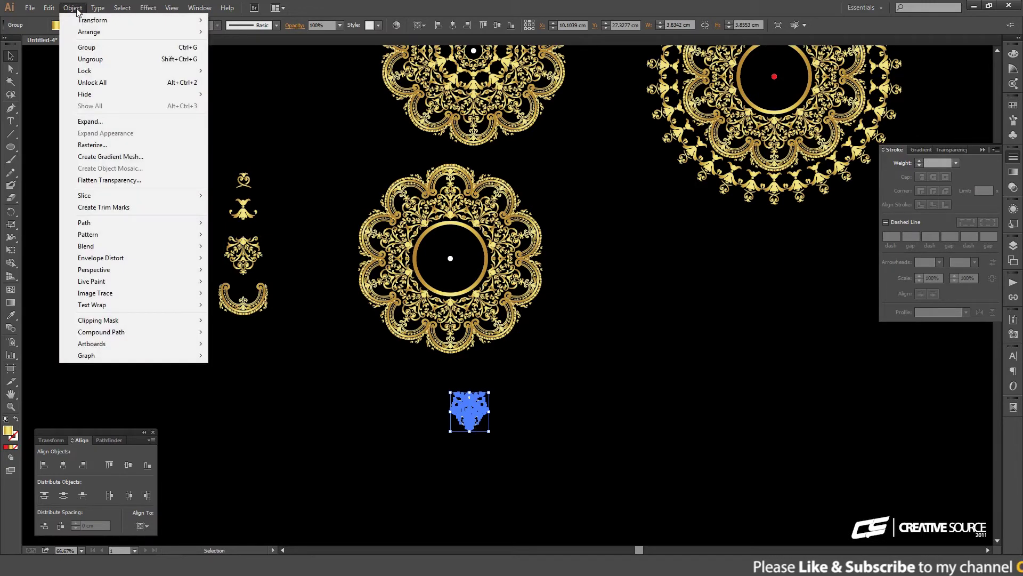
pyautogui.click(86, 47)
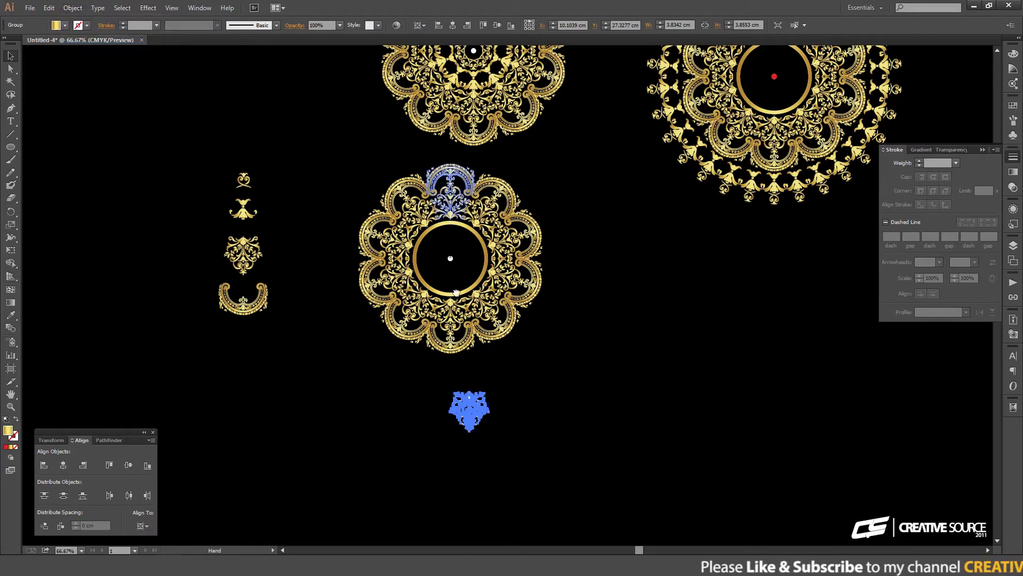
pyautogui.moveTo(456, 293); pyautogui.dragTo(367, 83)
pyautogui.click(417, 245)
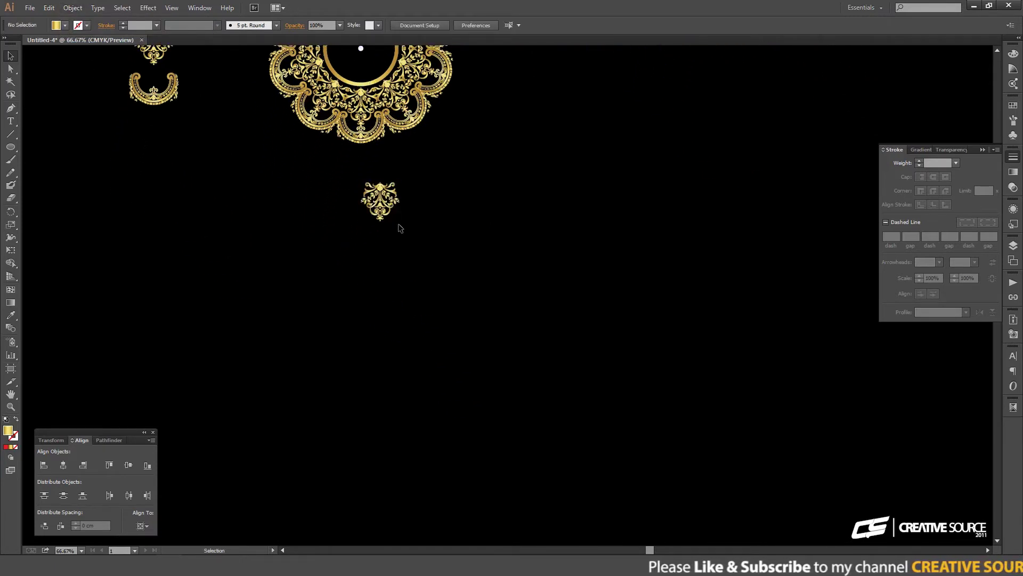
pyautogui.moveTo(391, 216); pyautogui.dragTo(402, 326)
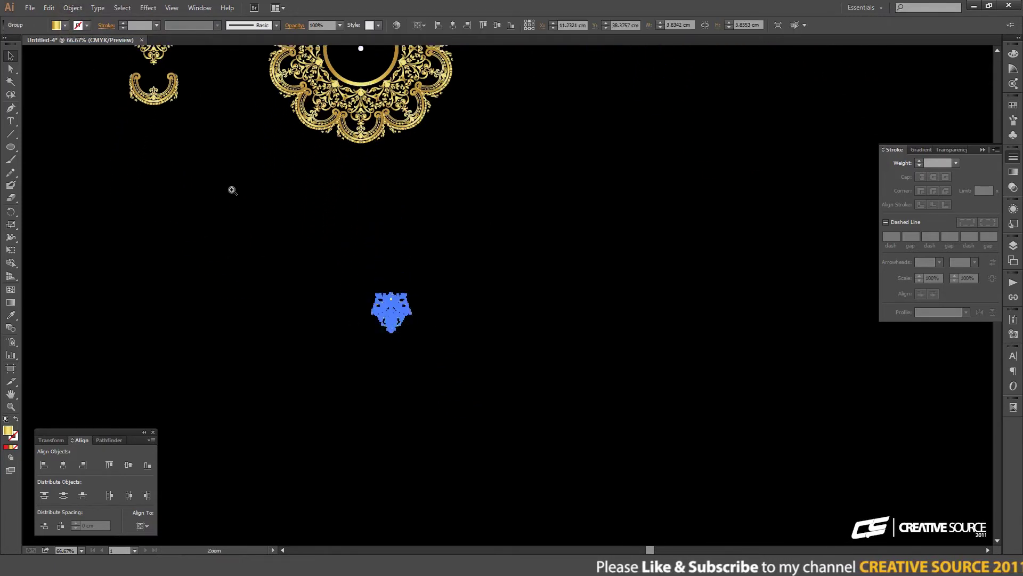
pyautogui.moveTo(248, 201); pyautogui.dragTo(613, 404)
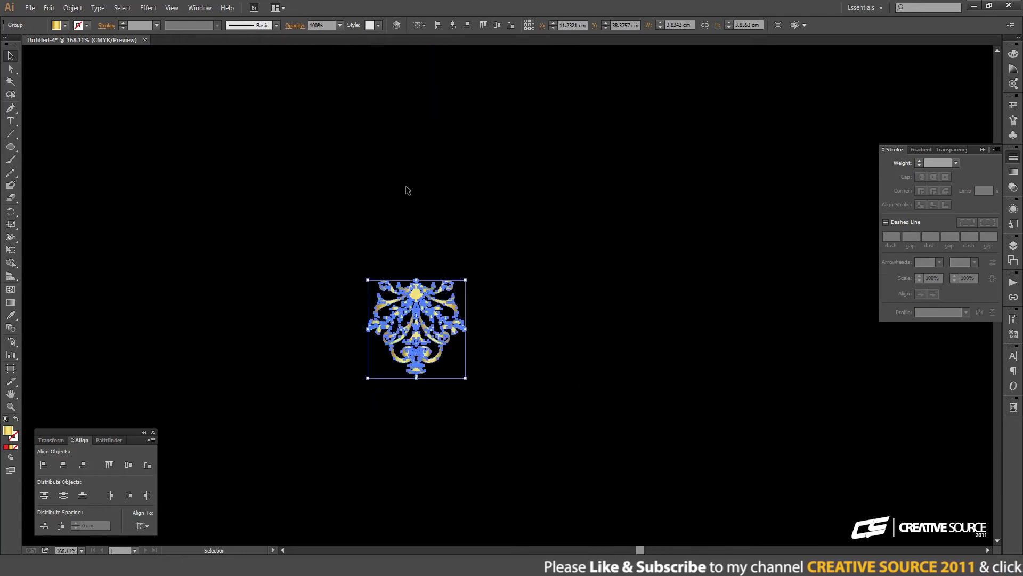
# Step: Draw a 0.25 × 0.25 cm circle with the Ellipse tool
pyautogui.click(11, 148)
pyautogui.click(469, 194)
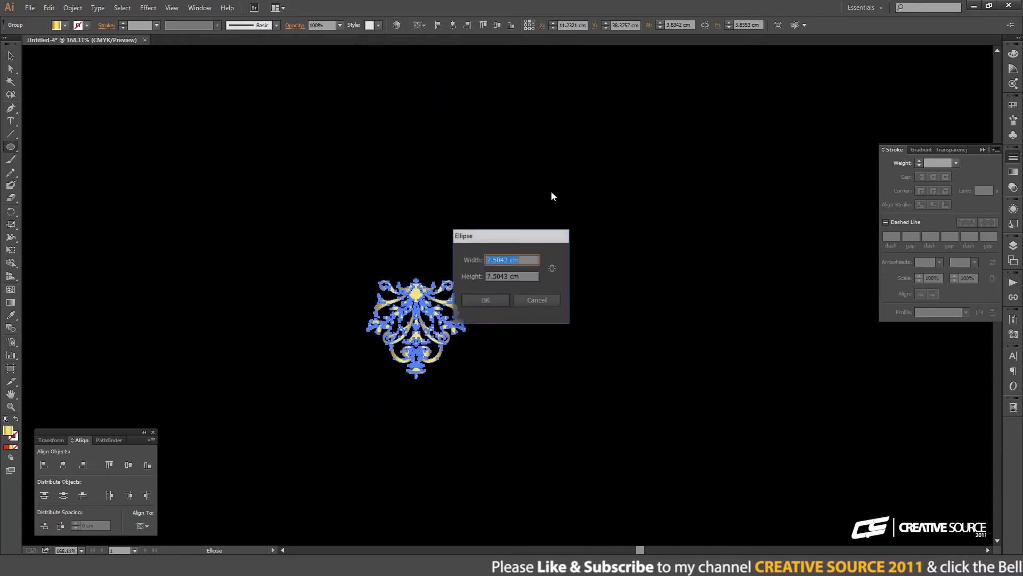
pyautogui.write('0.25')
pyautogui.press('Tab')
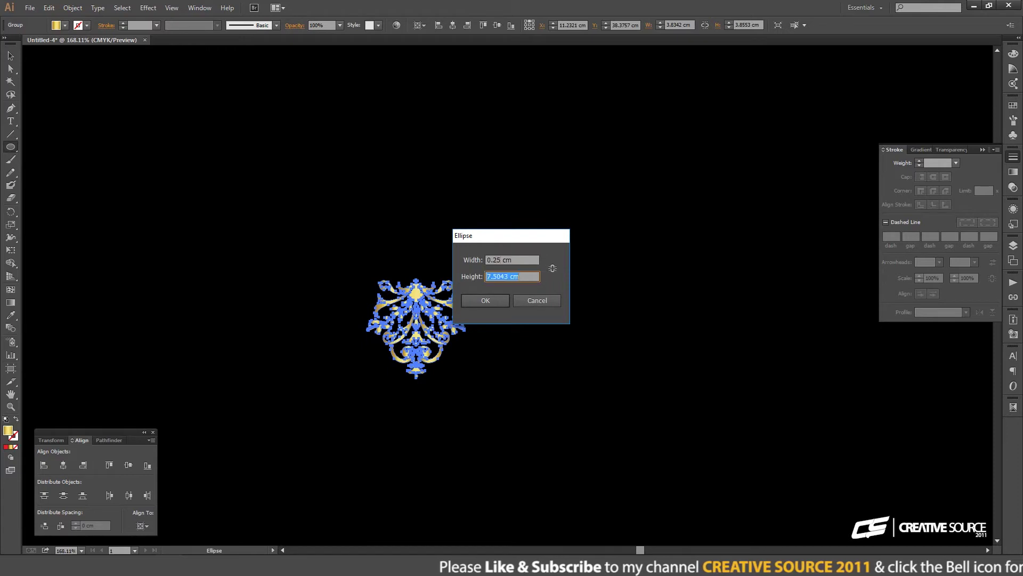
pyautogui.write('0.25')
pyautogui.press('Return')
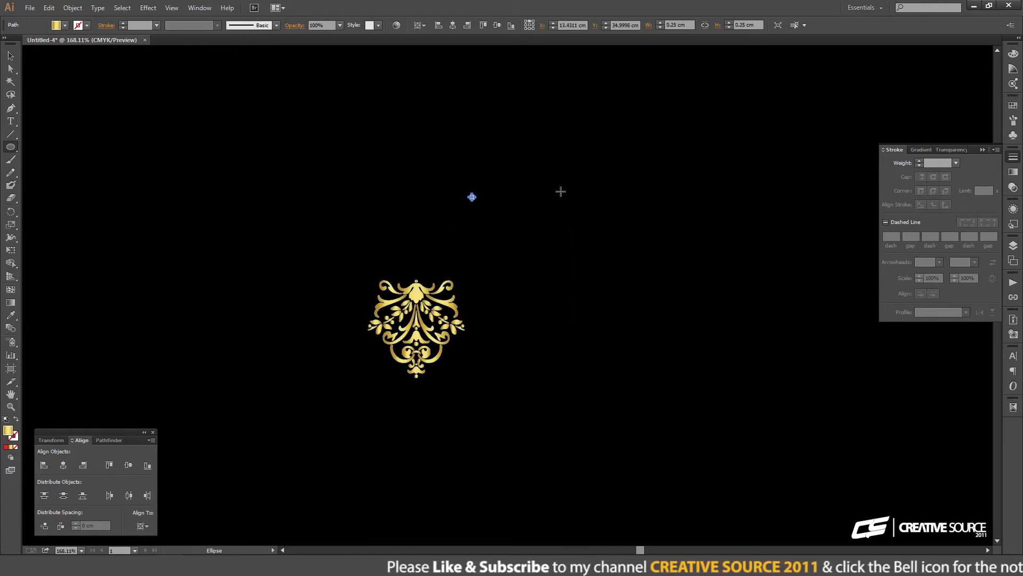
# Step: Place the small circle above the ornament and fill it white
pyautogui.press('v')
pyautogui.click(627, 219)
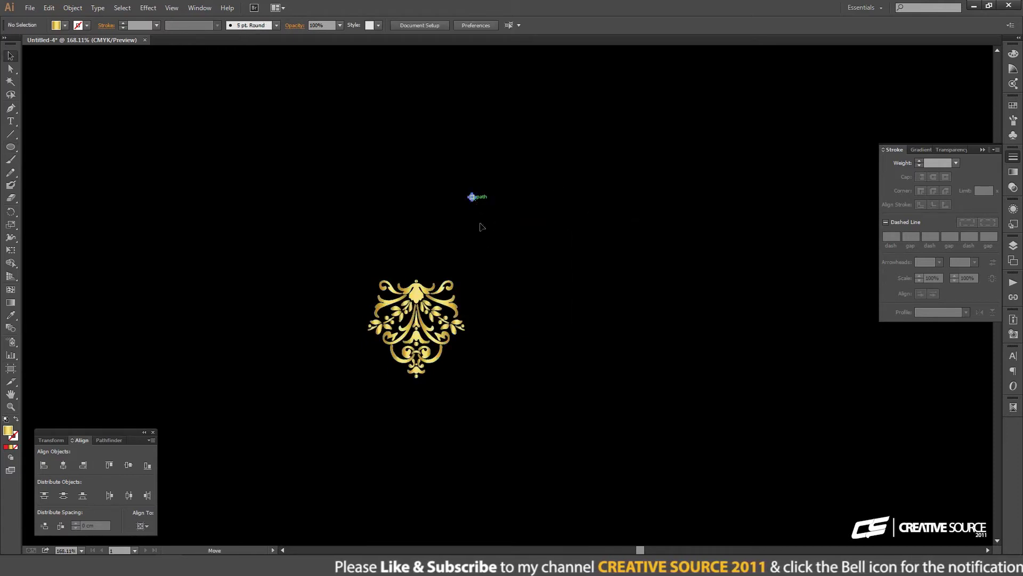
pyautogui.moveTo(472, 197)
pyautogui.mouseDown()
pyautogui.moveTo(428, 281)
pyautogui.moveTo(428, 246)
pyautogui.mouseUp()
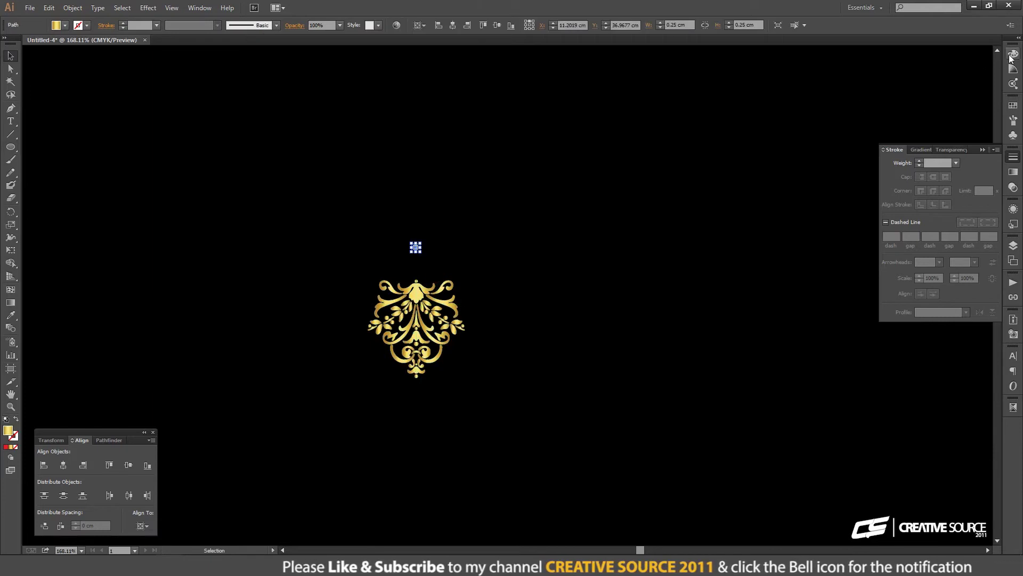
pyautogui.click(1011, 55)
pyautogui.click(900, 116)
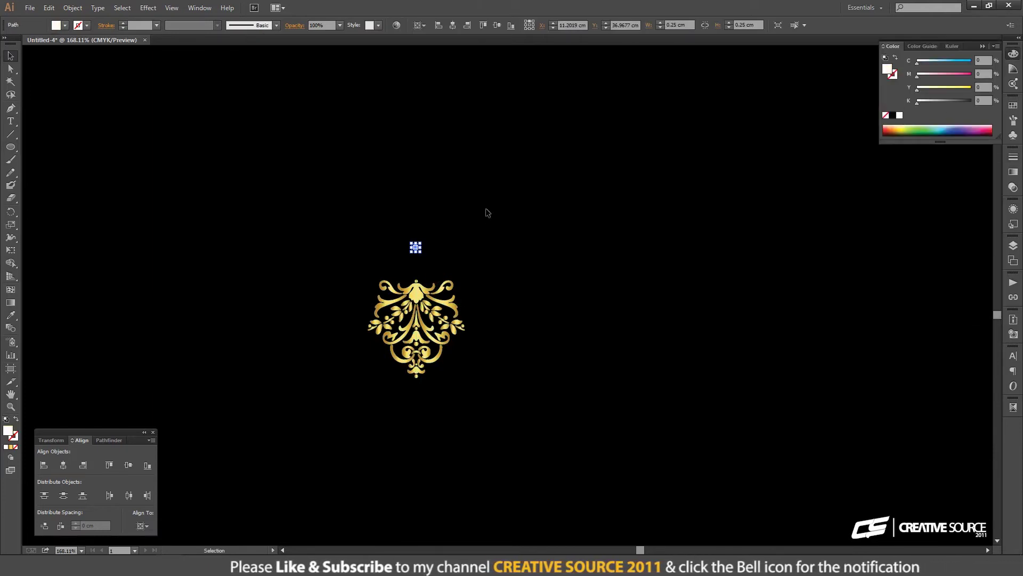
pyautogui.click(486, 212)
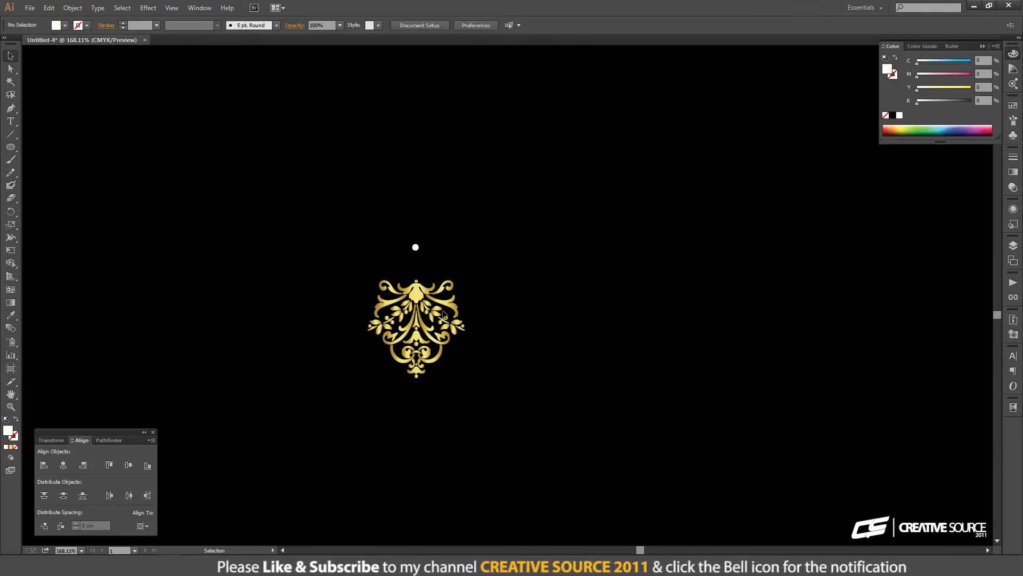
# Step: Rotate the gold ornament 180° and move it above the white circle
pyautogui.click(438, 344)
pyautogui.moveTo(468, 383); pyautogui.dragTo(357, 248)
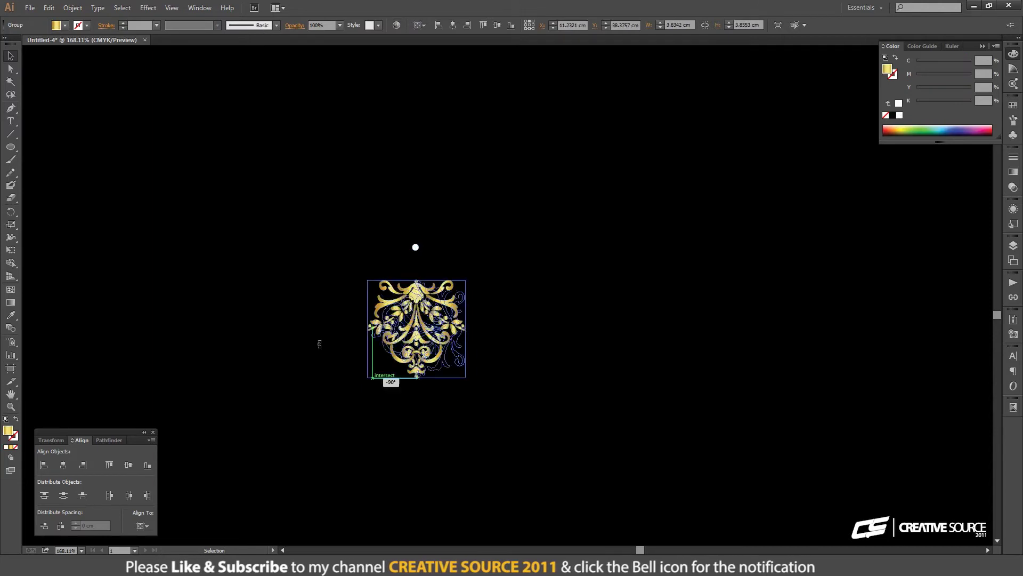
pyautogui.moveTo(415, 356); pyautogui.dragTo(420, 195)
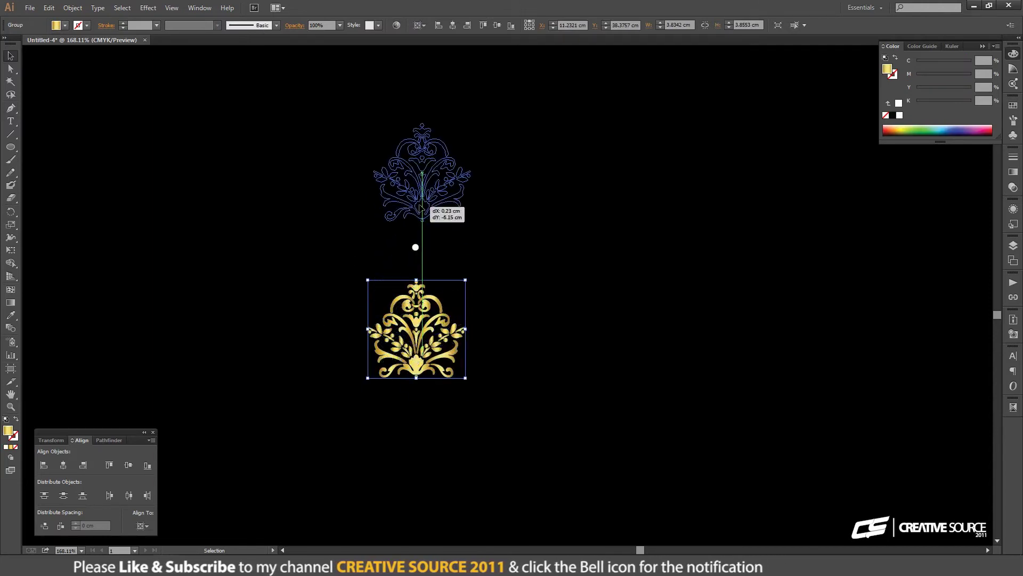
# Step: Align the ornament centred on the circle with 0 cm spacing, then group them
pyautogui.keyDown('shift'); pyautogui.click(416, 248); pyautogui.keyUp('shift')
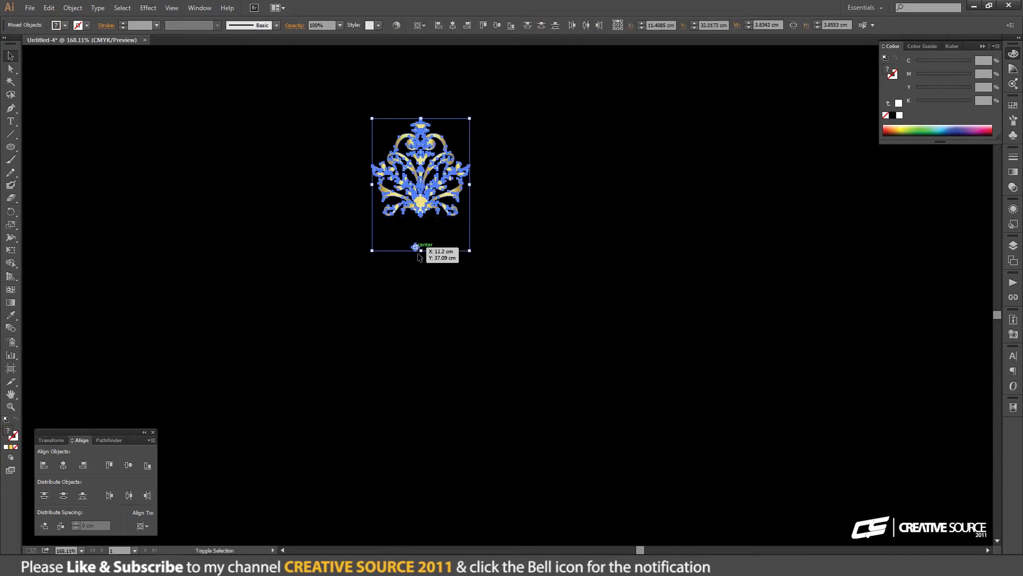
pyautogui.click(416, 247)
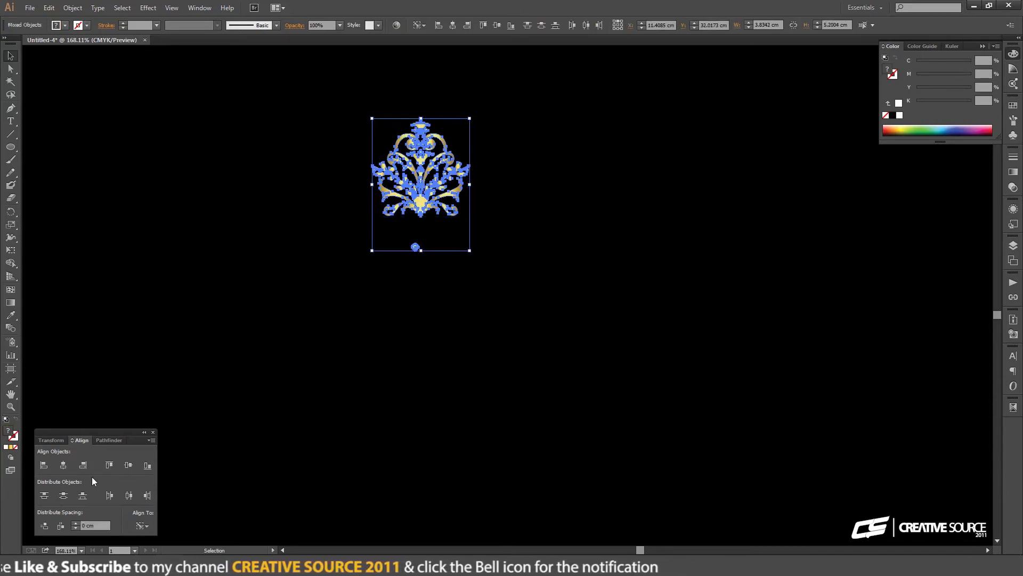
pyautogui.click(55, 441)
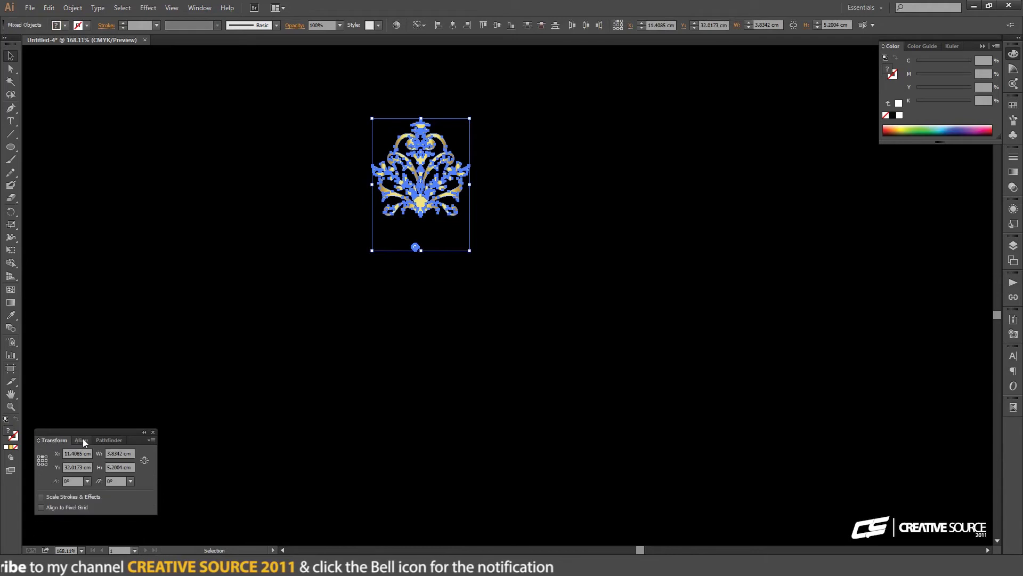
pyautogui.click(81, 440)
pyautogui.click(63, 466)
pyautogui.click(48, 525)
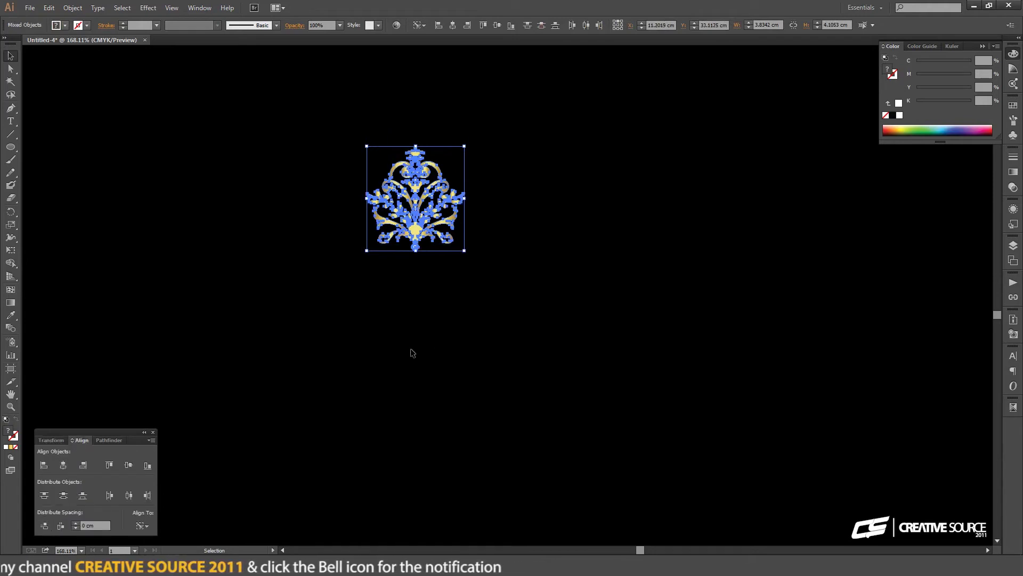
pyautogui.click(73, 7)
pyautogui.click(94, 48)
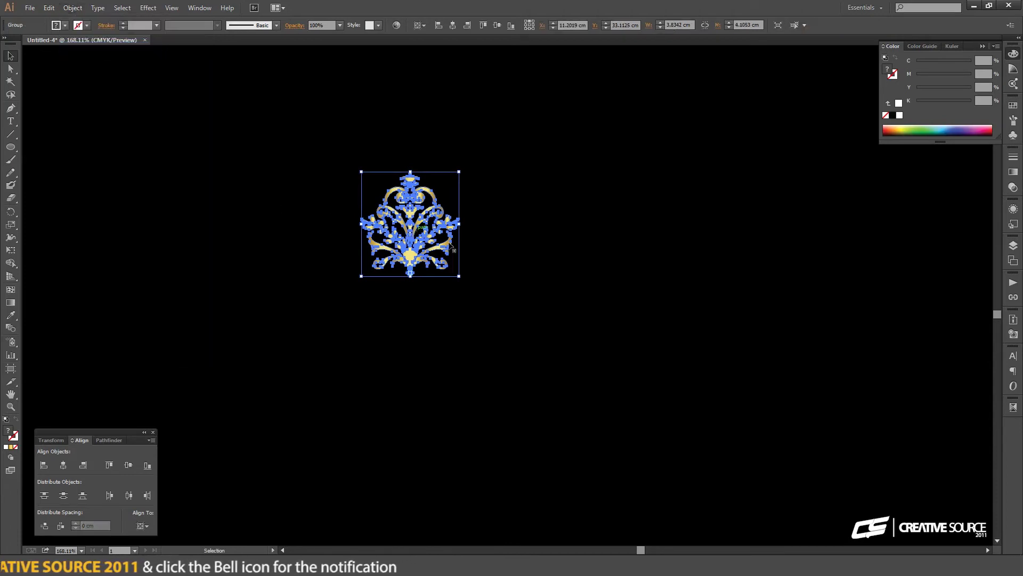
# Step: Apply a Transform effect to the grouped ornament with 12° angle and 30 copies
pyautogui.click(148, 8)
pyautogui.click(160, 26)
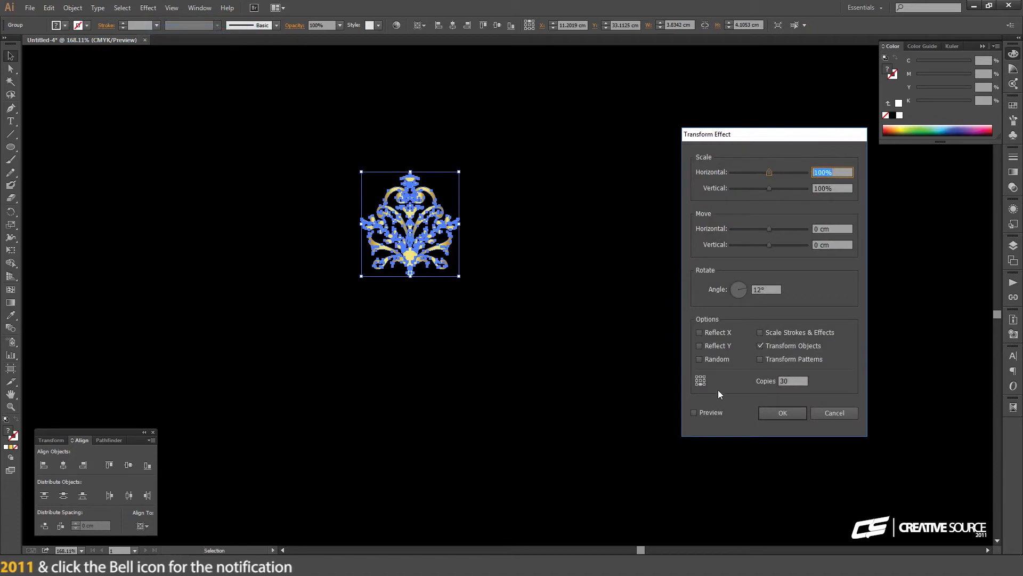
pyautogui.doubleClick(773, 291)
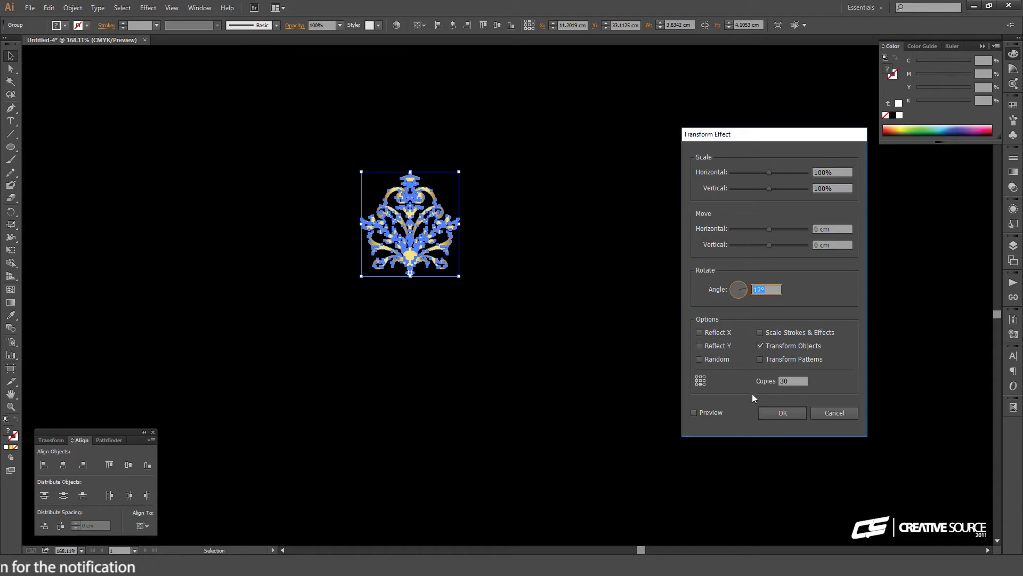
pyautogui.click(782, 413)
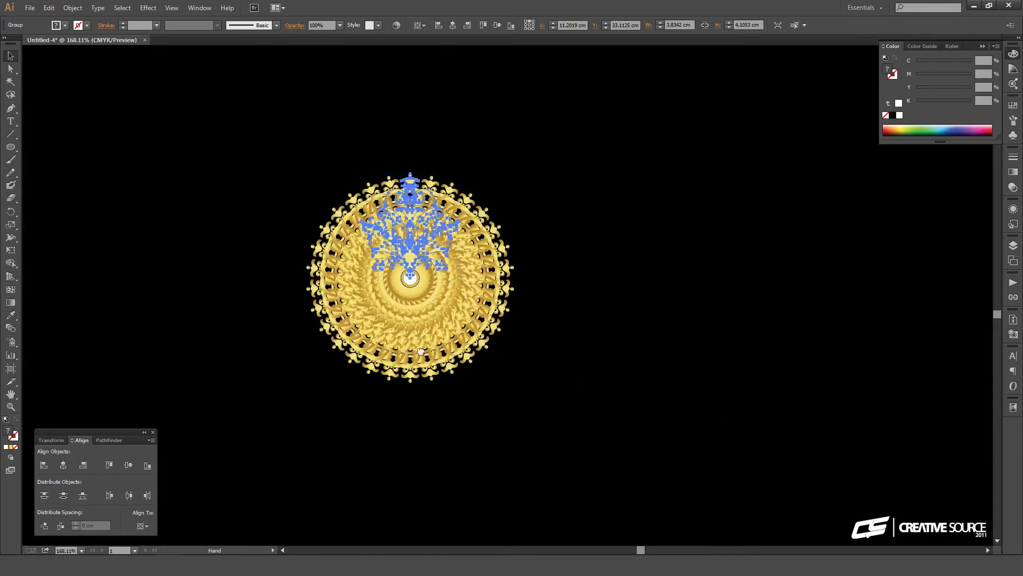
# Step: Nudge the ornament group up four times and down once to widen the ring
pyautogui.click(490, 215)
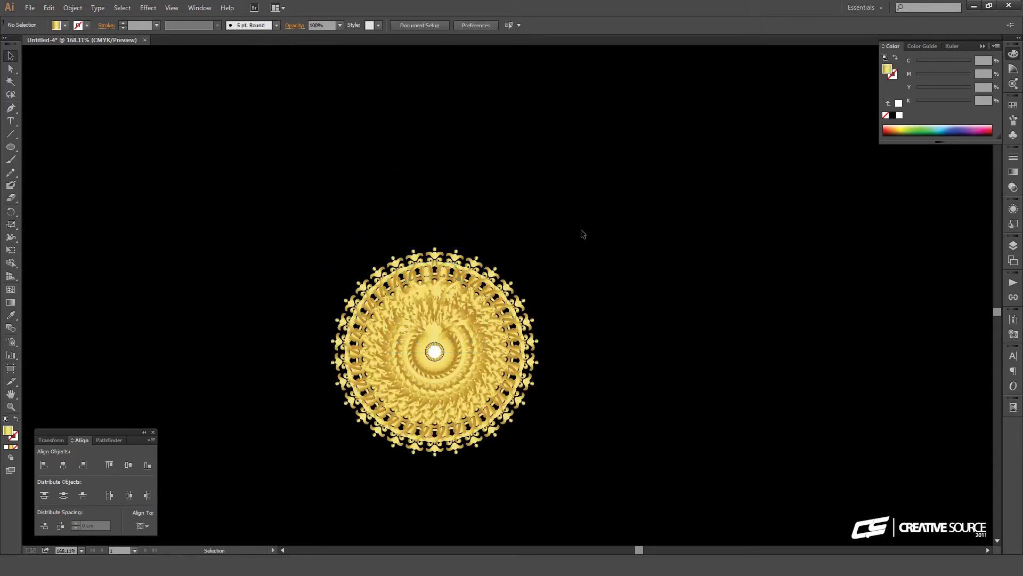
pyautogui.click(446, 311)
pyautogui.moveTo(442, 308); pyautogui.dragTo(437, 309)
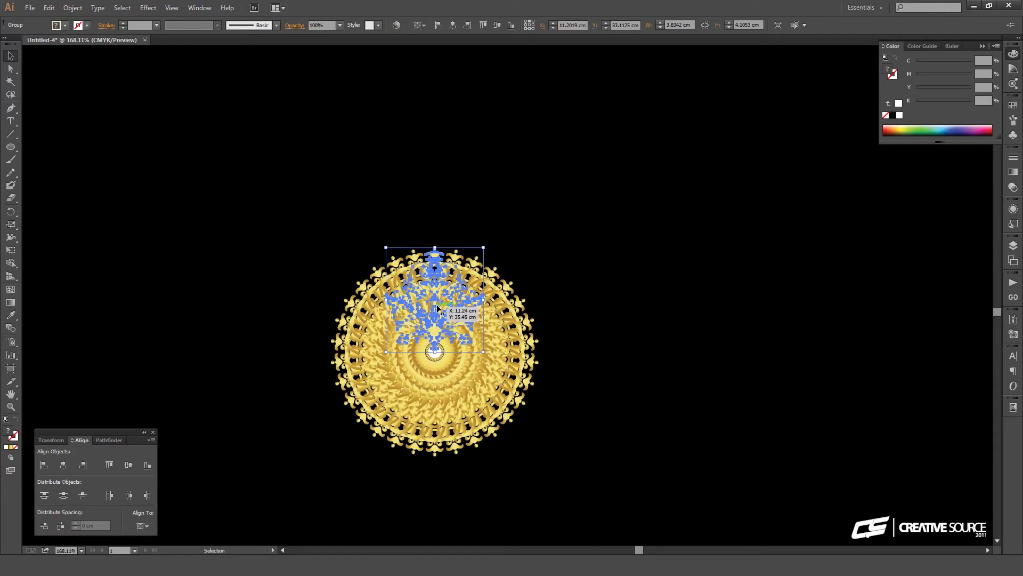
pyautogui.doubleClick(436, 307)
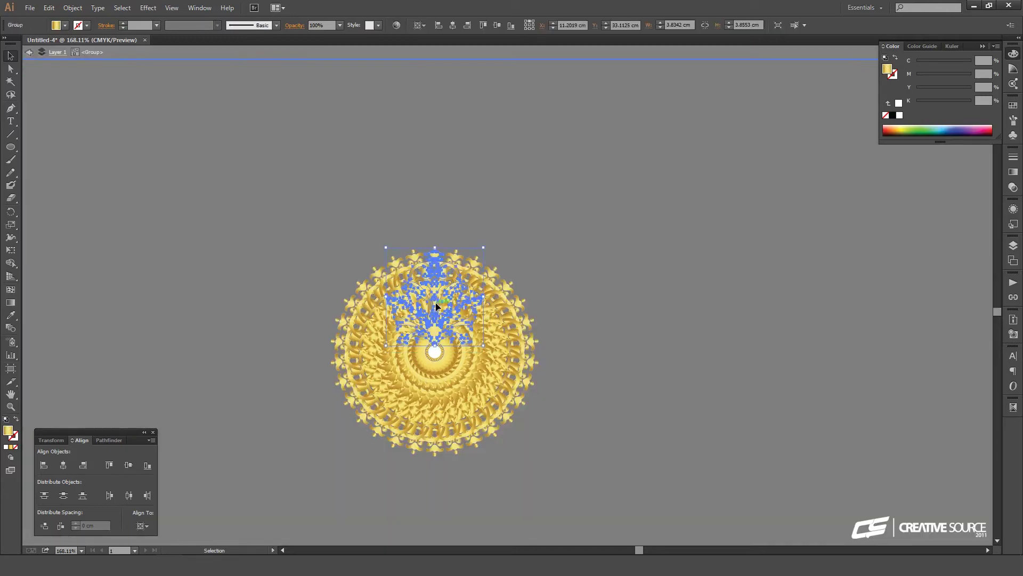
pyautogui.press('Escape')
pyautogui.hotkey('shift', 'Up')
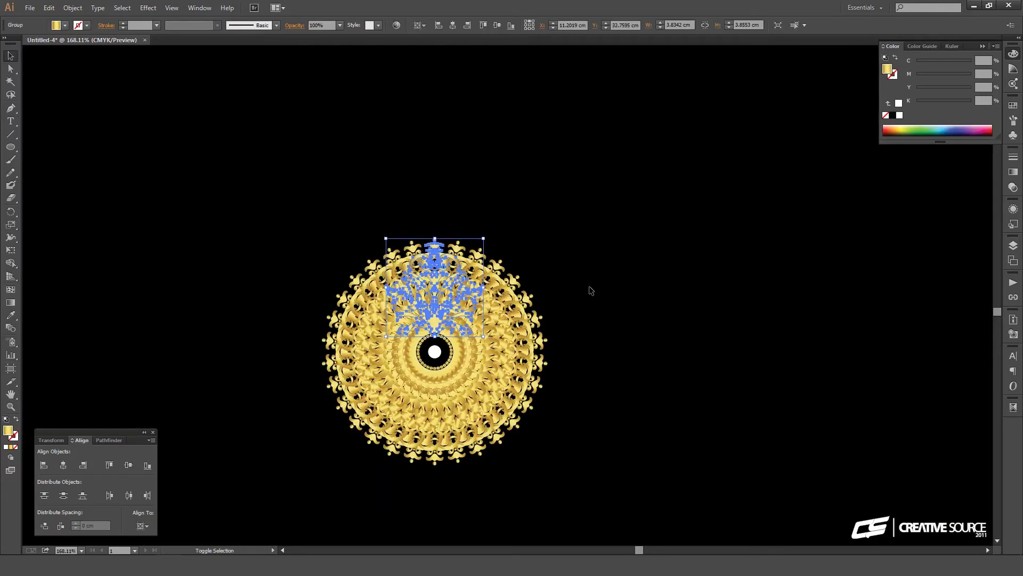
pyautogui.hotkey('shift', 'Up')
pyautogui.hotkey('shift', 'Up')
pyautogui.hotkey('shift', 'Up')
pyautogui.hotkey('shift', 'Up')
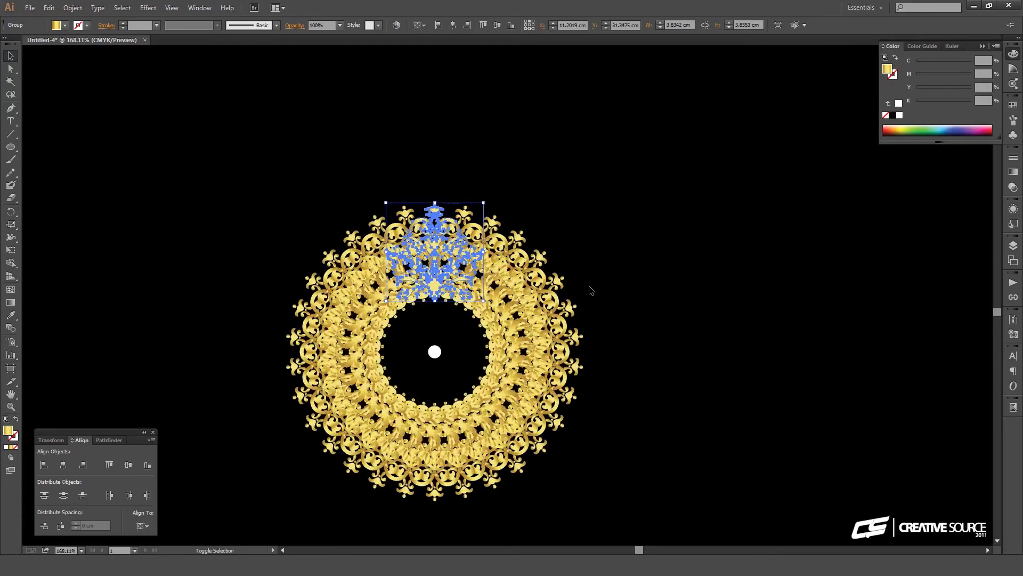
pyautogui.hotkey('shift', 'Up')
pyautogui.hotkey('shift', 'Up')
pyautogui.hotkey('shift', 'Up')
pyautogui.hotkey('shift', 'Up')
pyautogui.hotkey('shift', 'Up')
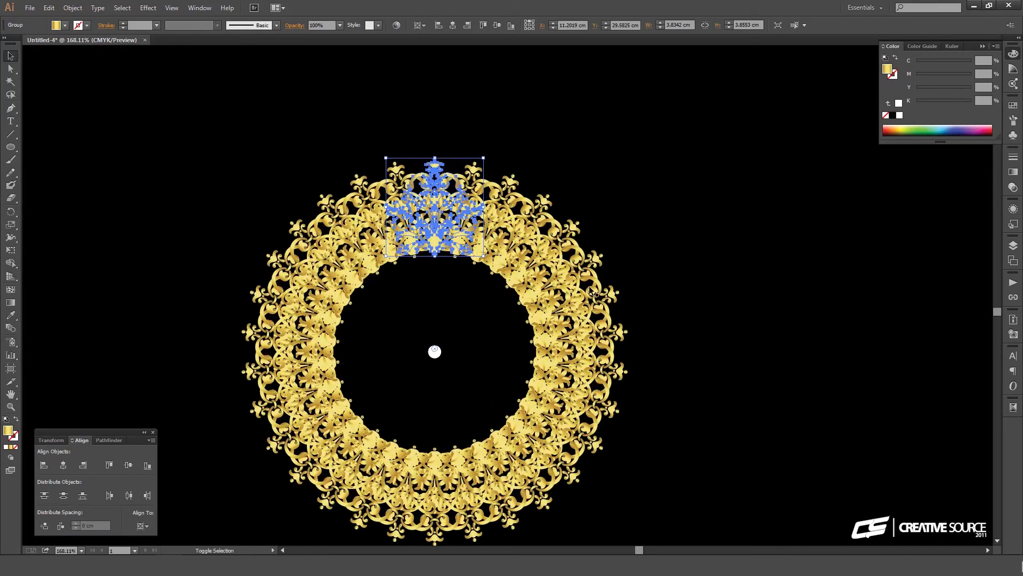
pyautogui.hotkey('shift', 'Up')
pyautogui.hotkey('shift', 'Up')
pyautogui.hotkey('shift', 'Up')
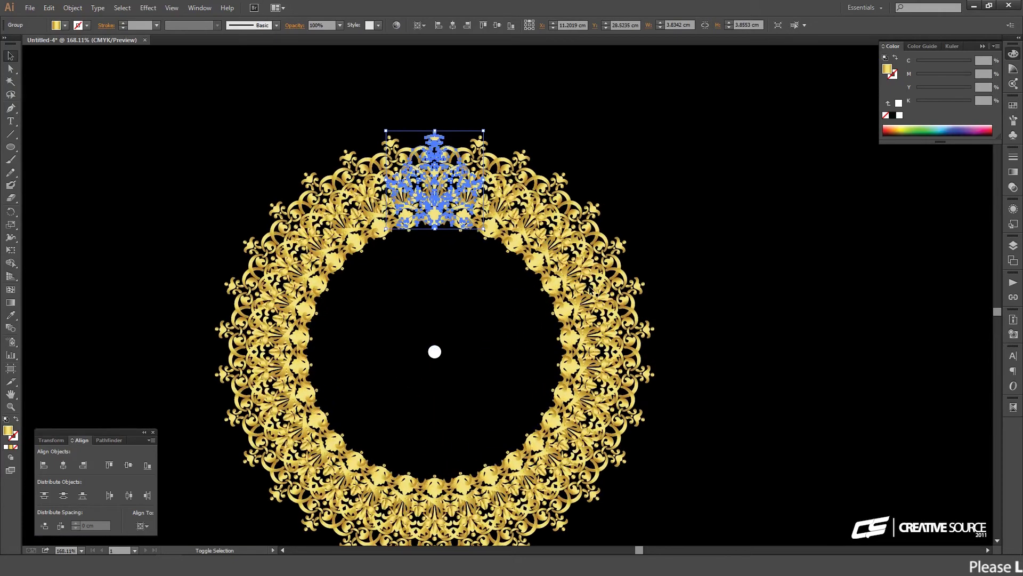
pyautogui.hotkey('shift', 'Down')
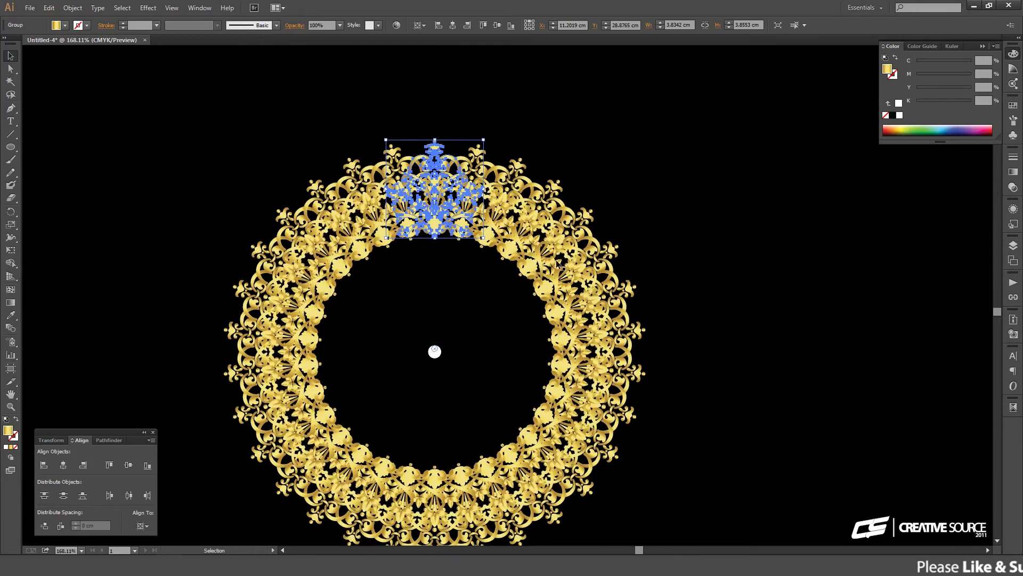
# Step: Reopen the ring's Transform effect from Appearance and begin replacing the 12° angle
pyautogui.click(1013, 209)
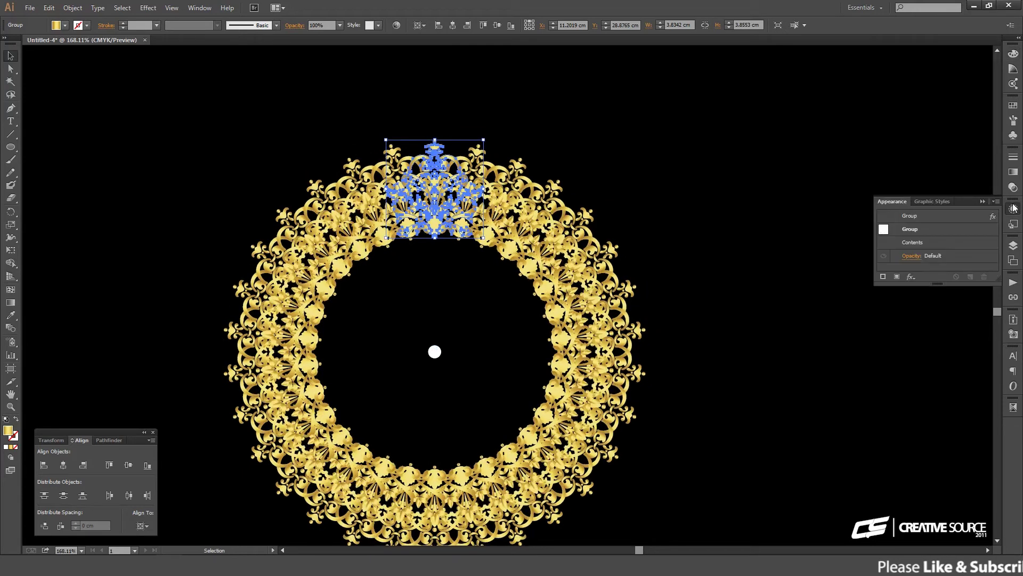
pyautogui.click(763, 258)
pyautogui.click(442, 210)
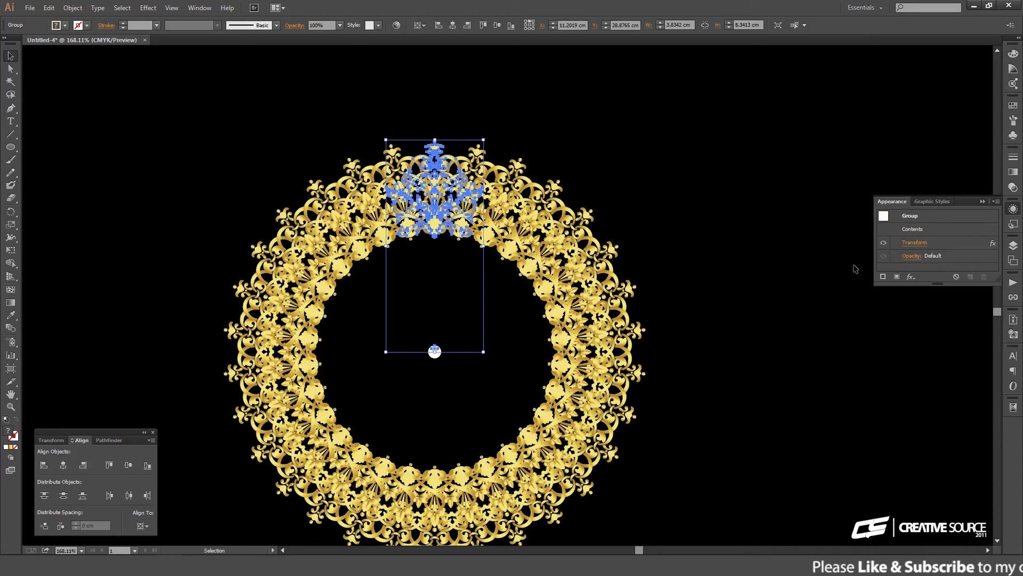
pyautogui.click(914, 243)
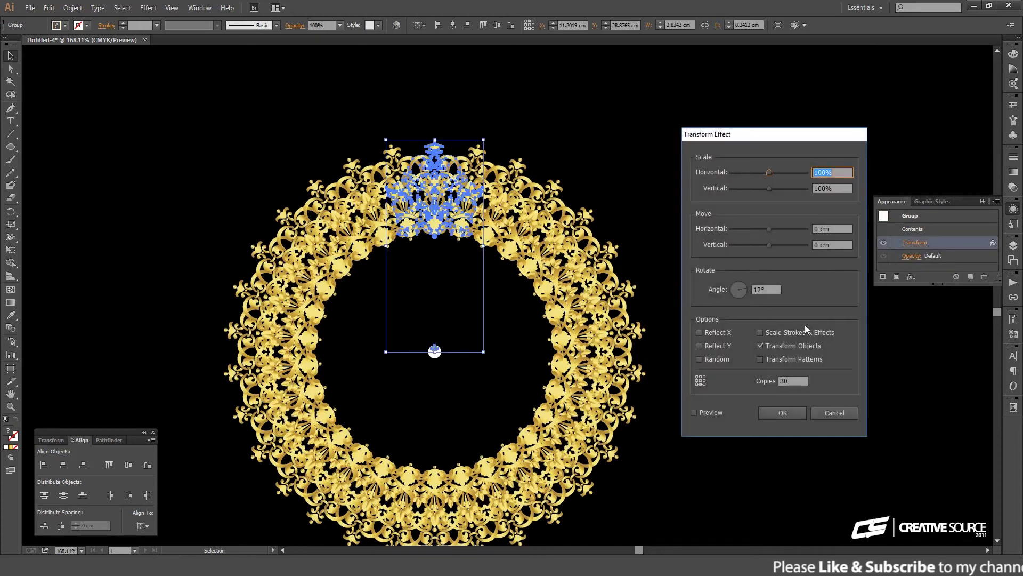
pyautogui.doubleClick(771, 290)
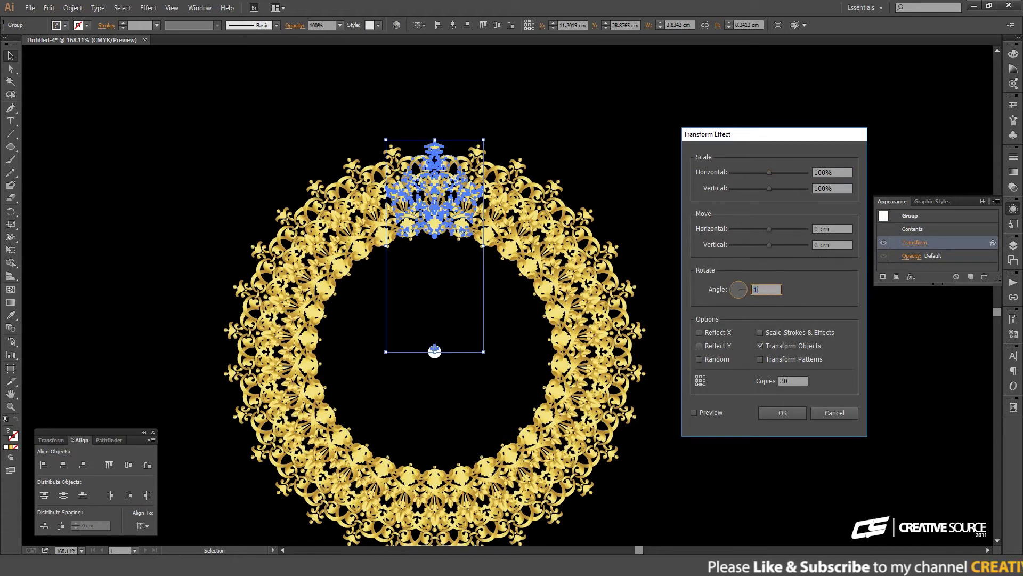
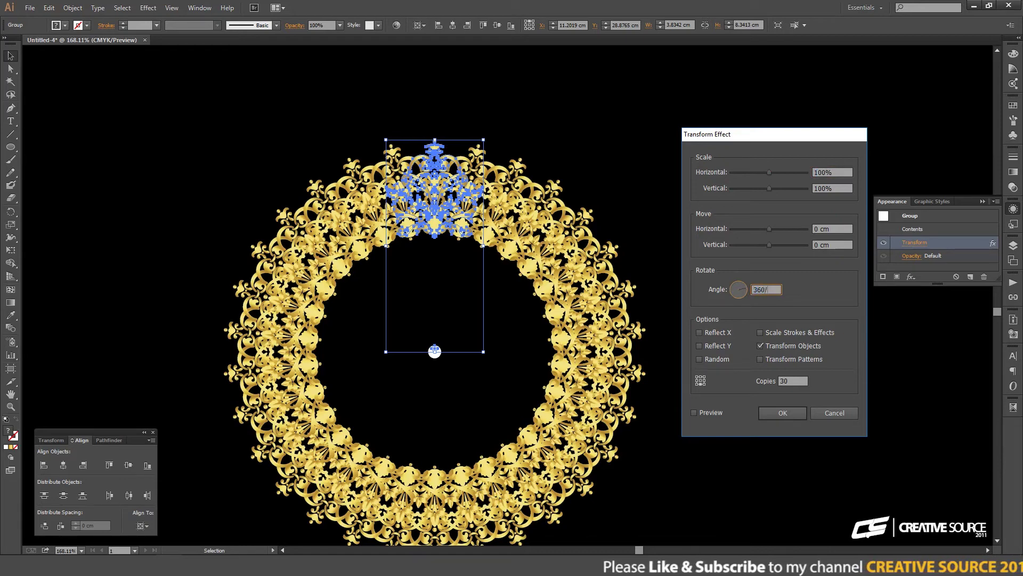
# Step: Set the Transform effect to 20 copies rotated 360/20 (18°) and apply it
pyautogui.doubleClick(792, 381)
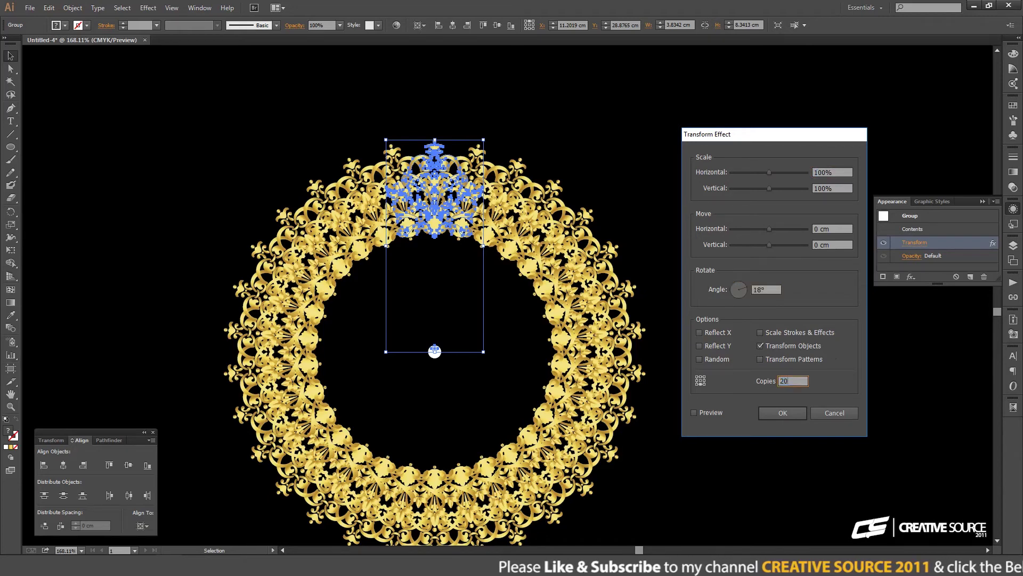
pyautogui.click(694, 412)
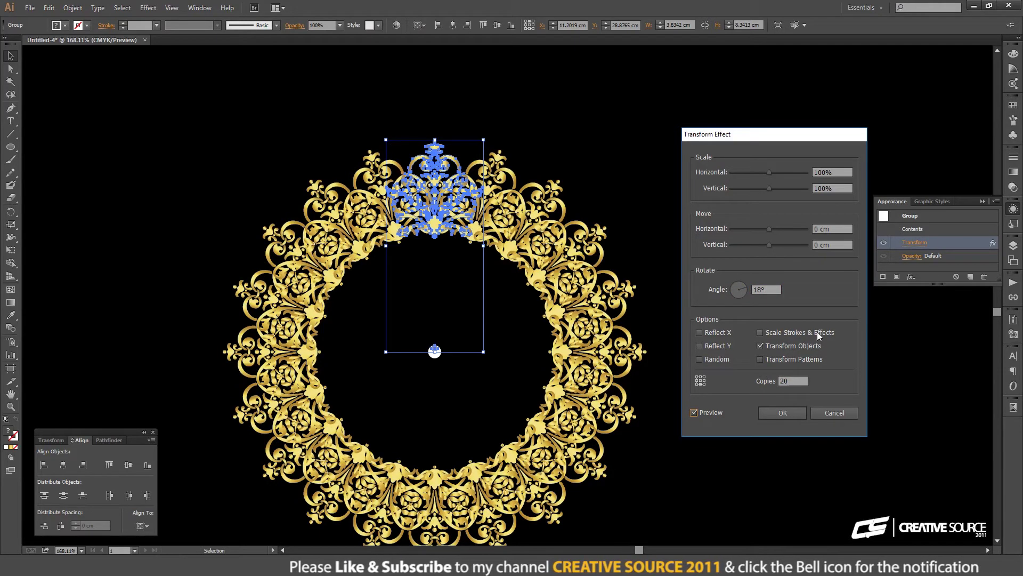
pyautogui.click(782, 413)
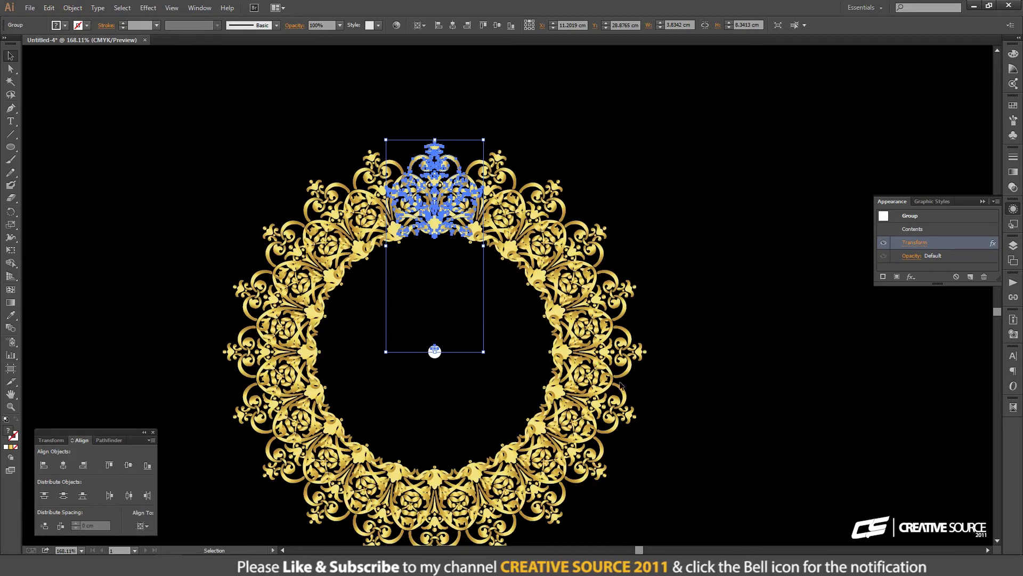
# Step: Nudge the inner top ornament upward with the arrow keys to widen the 20-copy wreath
pyautogui.click(512, 321)
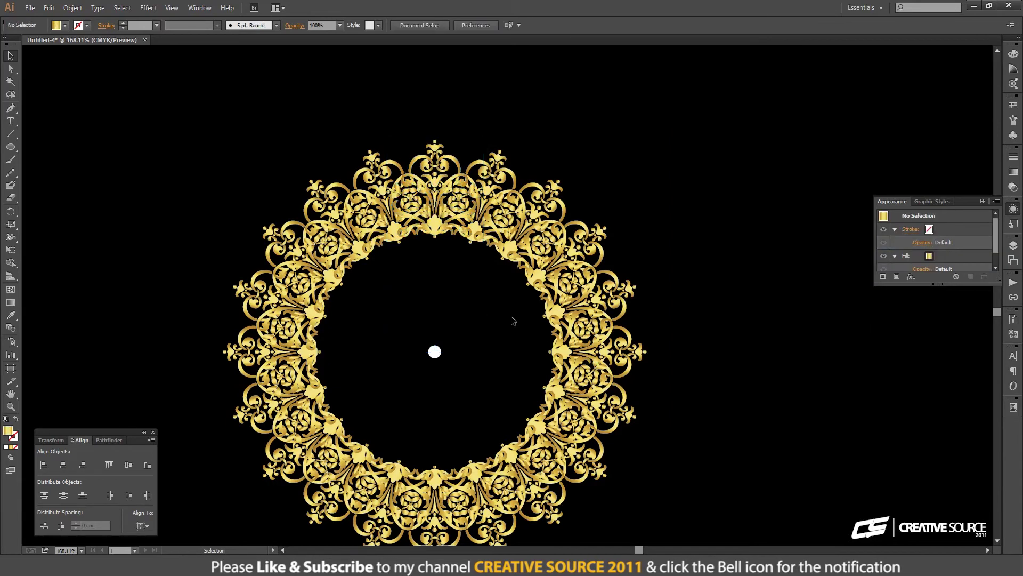
pyautogui.click(440, 227)
pyautogui.doubleClick(436, 223)
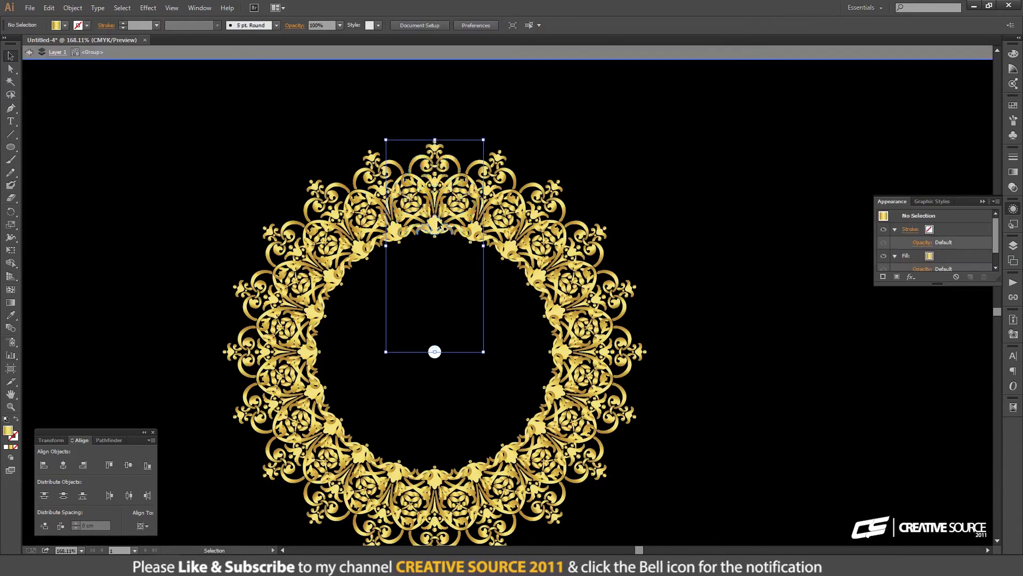
pyautogui.click(435, 222)
pyautogui.press('Escape')
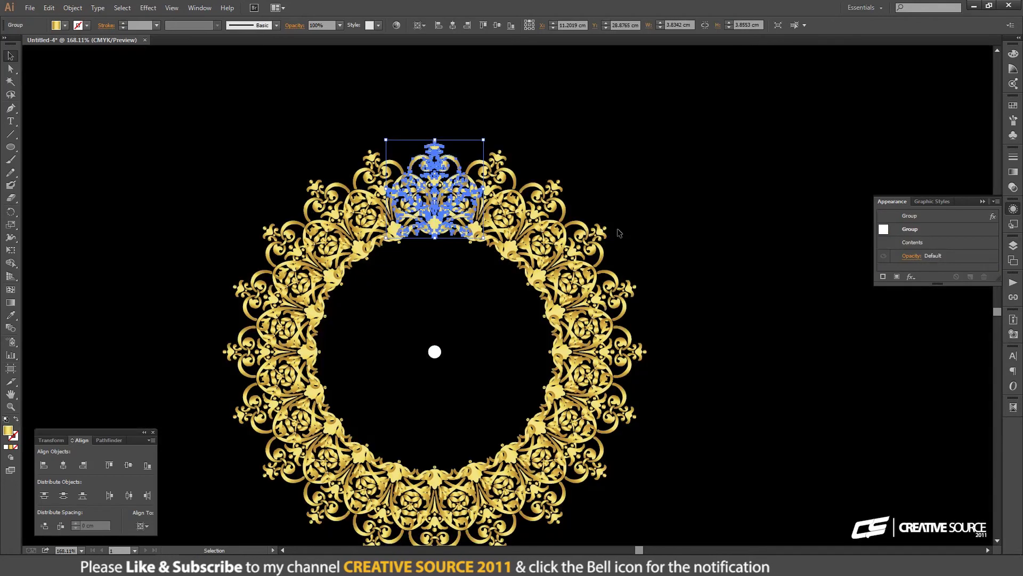
pyautogui.press('Up')
pyautogui.press('Up')
pyautogui.press('Up')
pyautogui.press('Up')
pyautogui.press('Up')
pyautogui.press('Up')
pyautogui.press('Up')
pyautogui.press('Up')
pyautogui.press('Up')
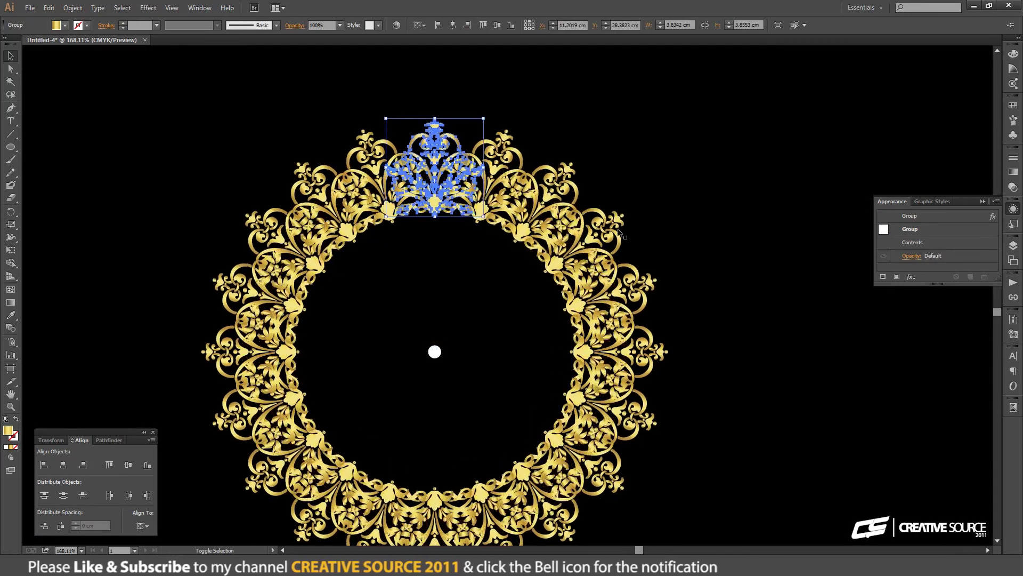
pyautogui.hotkey('shift', 'Up')
pyautogui.hotkey('shift', 'Up')
pyautogui.hotkey('shift', 'Up')
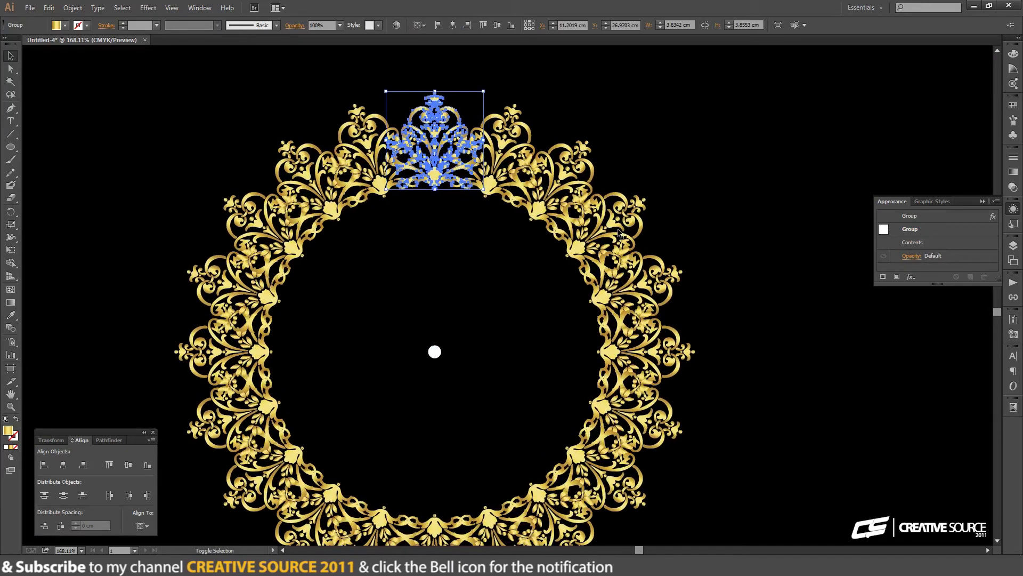
pyautogui.click(695, 178)
pyautogui.hotkey('ctrl', '1')
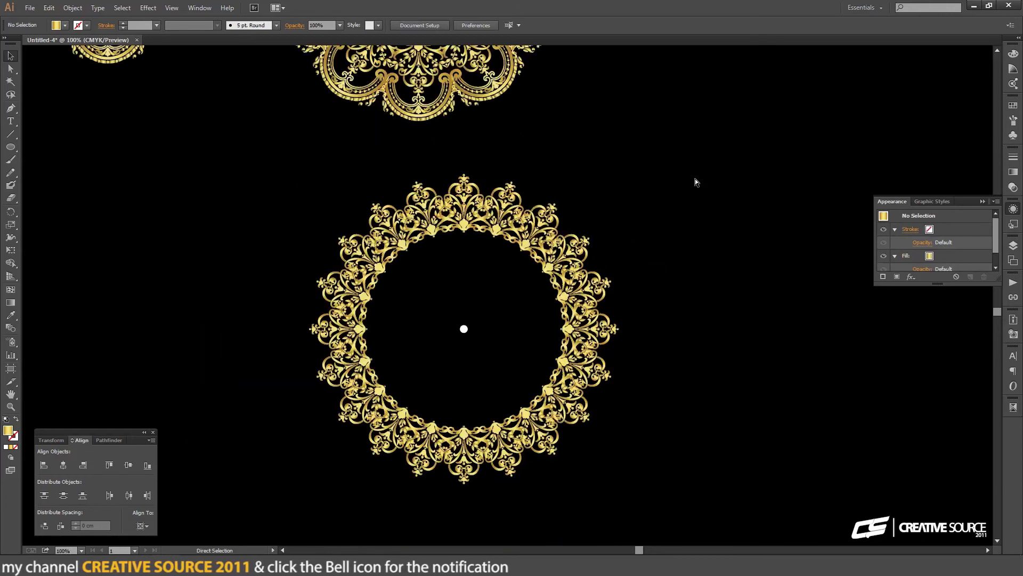
pyautogui.hotkey('ctrl', '-')
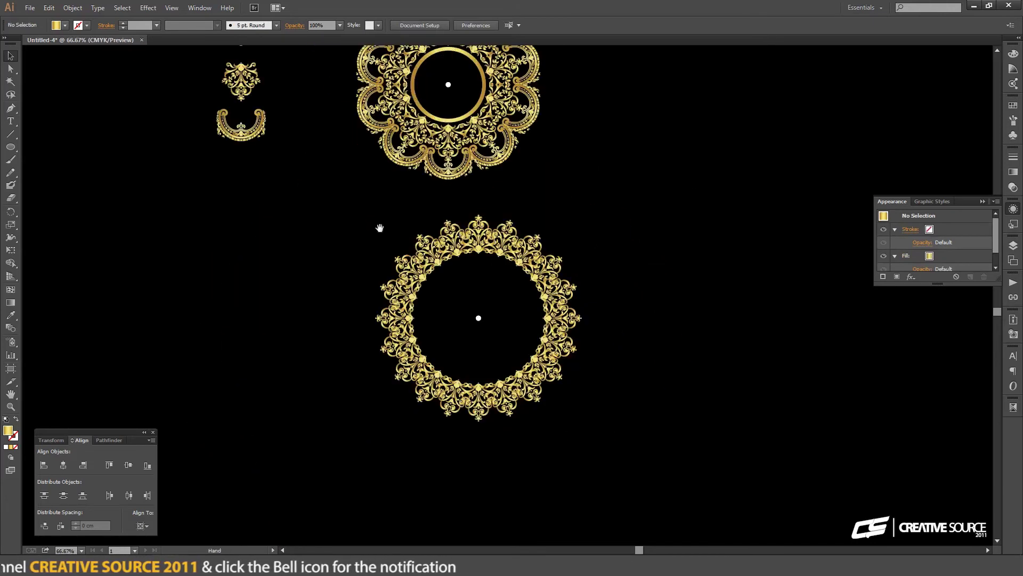
pyautogui.moveTo(354, 221); pyautogui.dragTo(366, 240)
pyautogui.press('space')
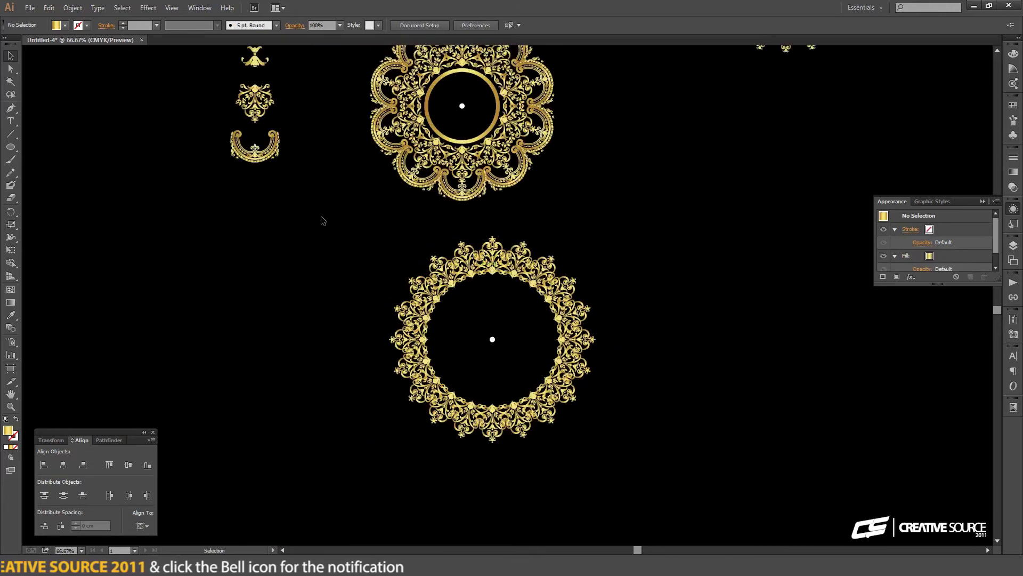
pyautogui.moveTo(335, 188); pyautogui.dragTo(341, 245)
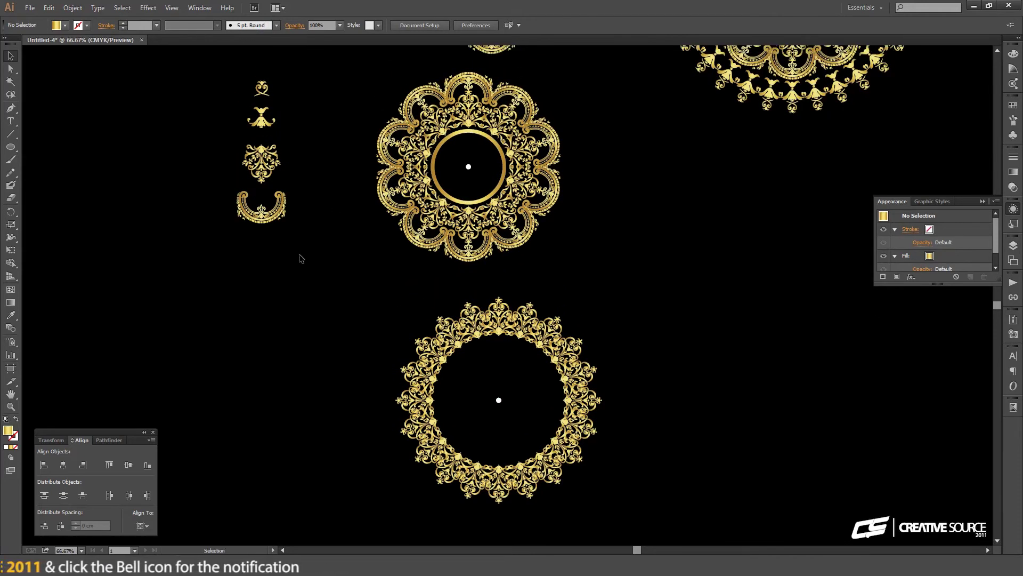
pyautogui.moveTo(316, 266)
pyautogui.mouseDown()
pyautogui.moveTo(330, 242)
pyautogui.moveTo(629, 469)
pyautogui.mouseUp()
pyautogui.moveTo(442, 341); pyautogui.dragTo(402, 338)
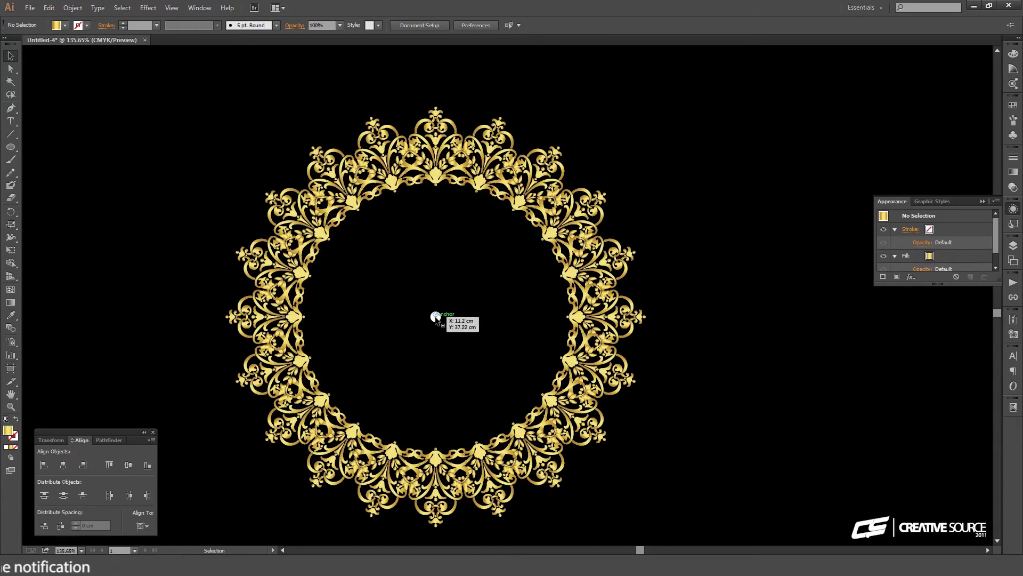
pyautogui.click(435, 317)
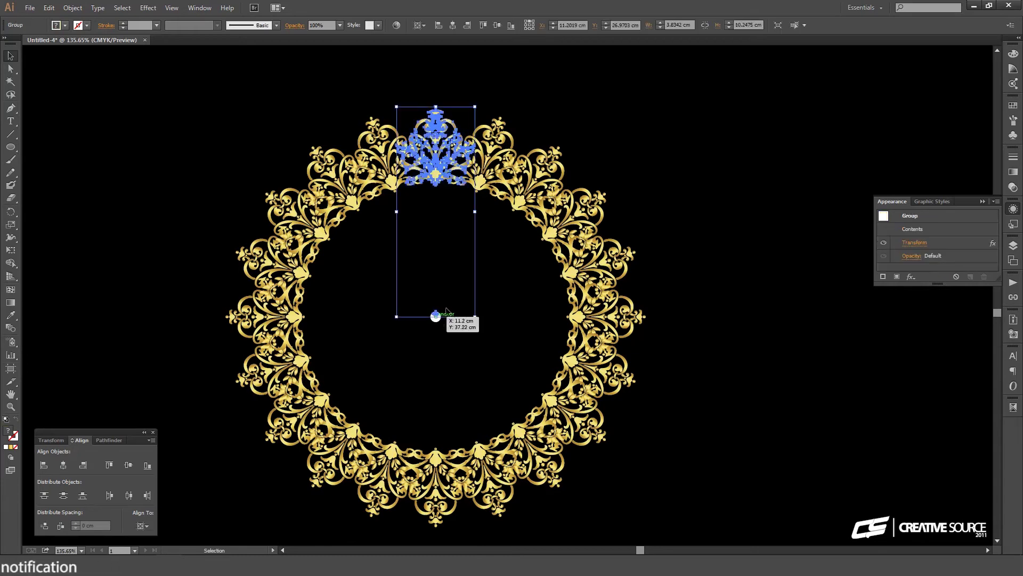
pyautogui.click(647, 163)
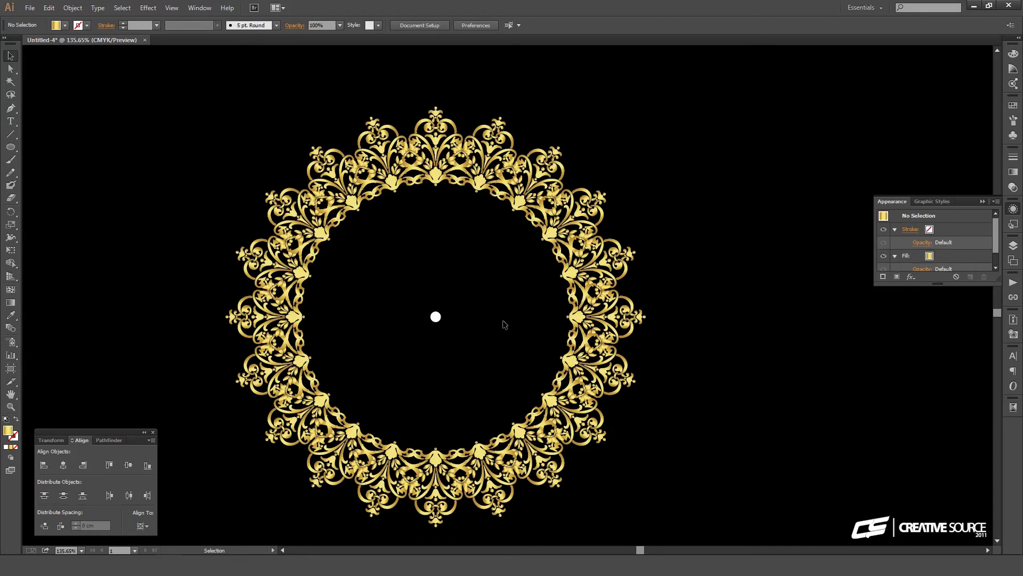
pyautogui.hotkey('ctrl', '-')
pyautogui.hotkey('ctrl', '-')
pyautogui.hotkey('ctrl', '-')
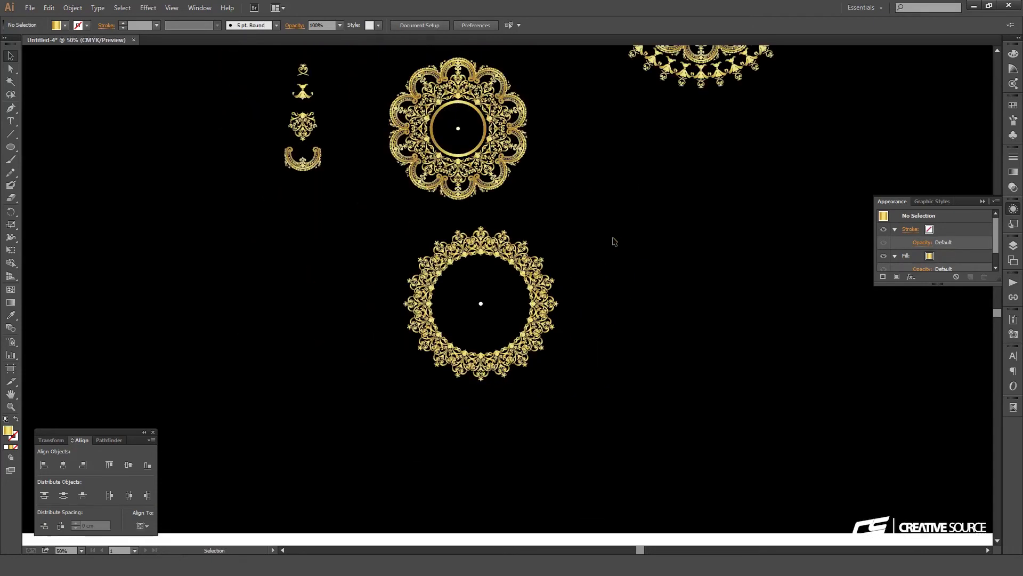
# Step: Copy the 10 pt gold inner ring into the new wreath and centre it in outline view
pyautogui.moveTo(484, 143); pyautogui.dragTo(507, 319)
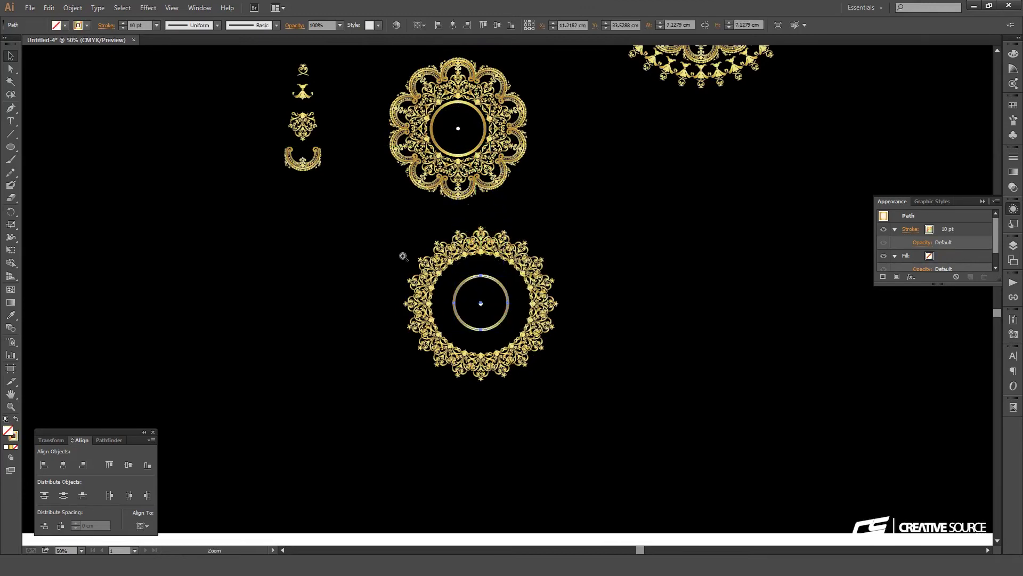
pyautogui.moveTo(549, 365); pyautogui.dragTo(549, 364)
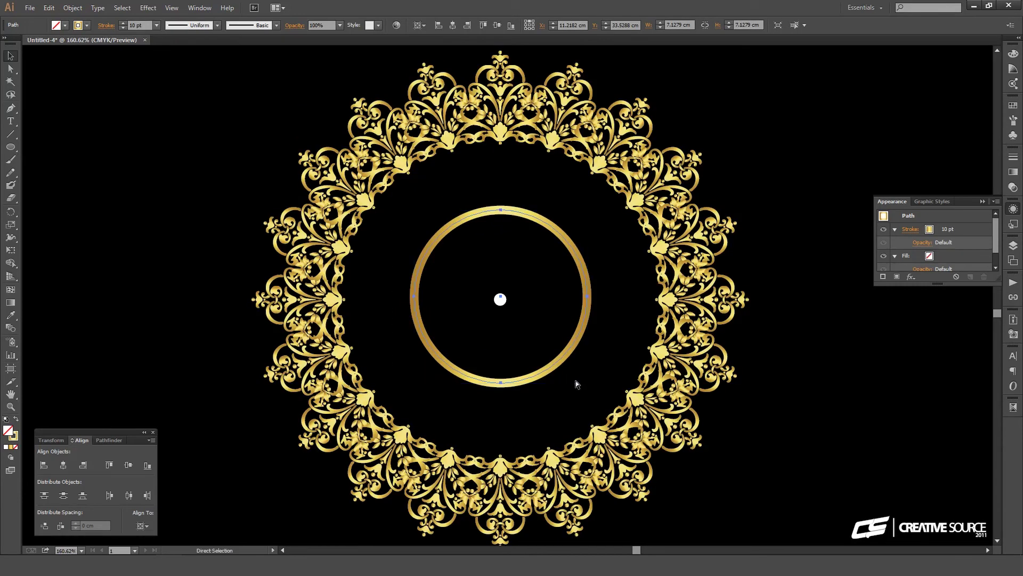
pyautogui.hotkey('ctrl', 'y')
pyautogui.moveTo(433, 262); pyautogui.dragTo(534, 320)
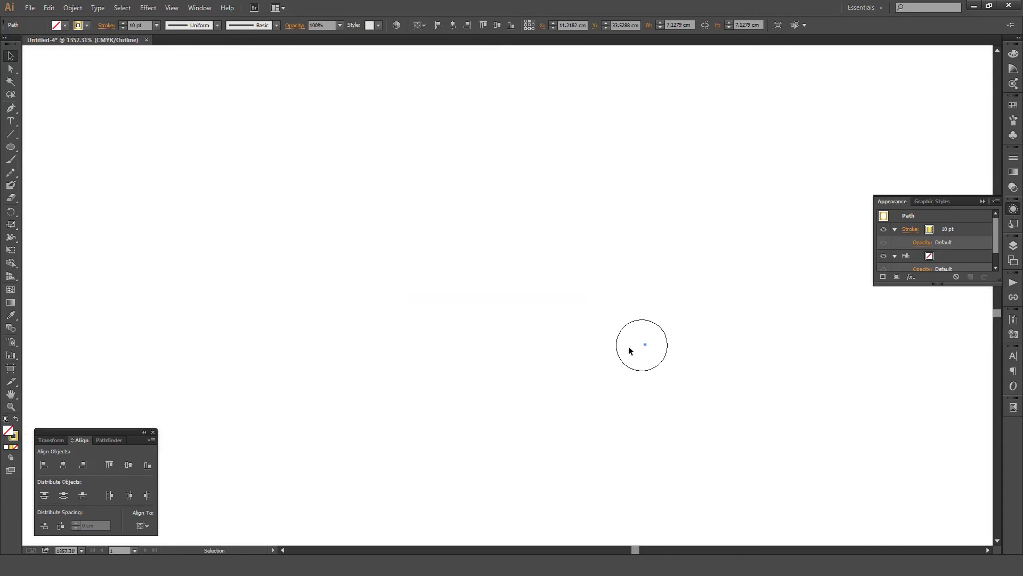
pyautogui.moveTo(641, 345); pyautogui.dragTo(642, 367)
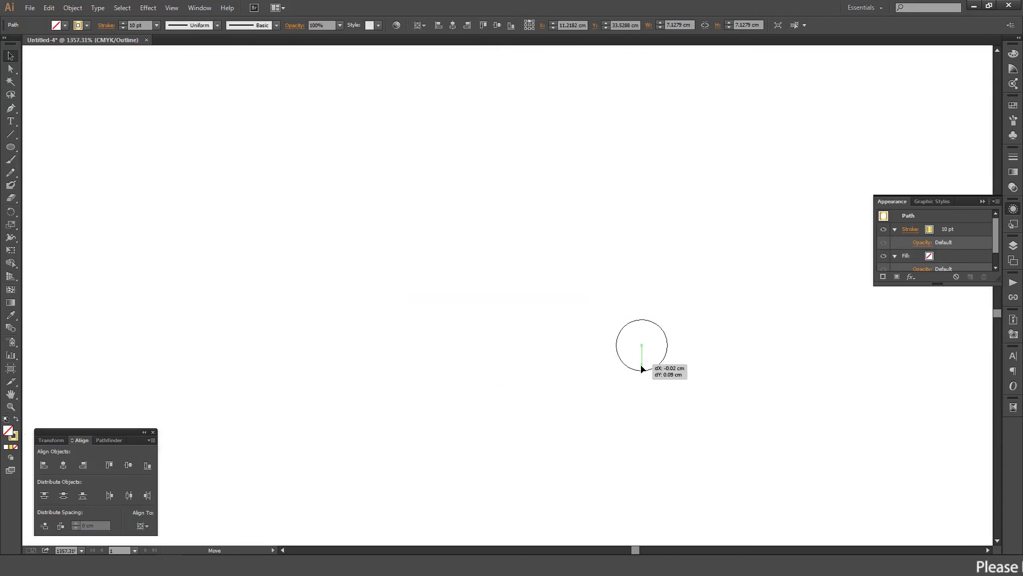
pyautogui.moveTo(641, 368); pyautogui.dragTo(642, 373)
# Step: Enlarge the gold ring from its centre to about 12.54 cm
pyautogui.hotkey('ctrl', '-')
pyautogui.hotkey('ctrl', '-')
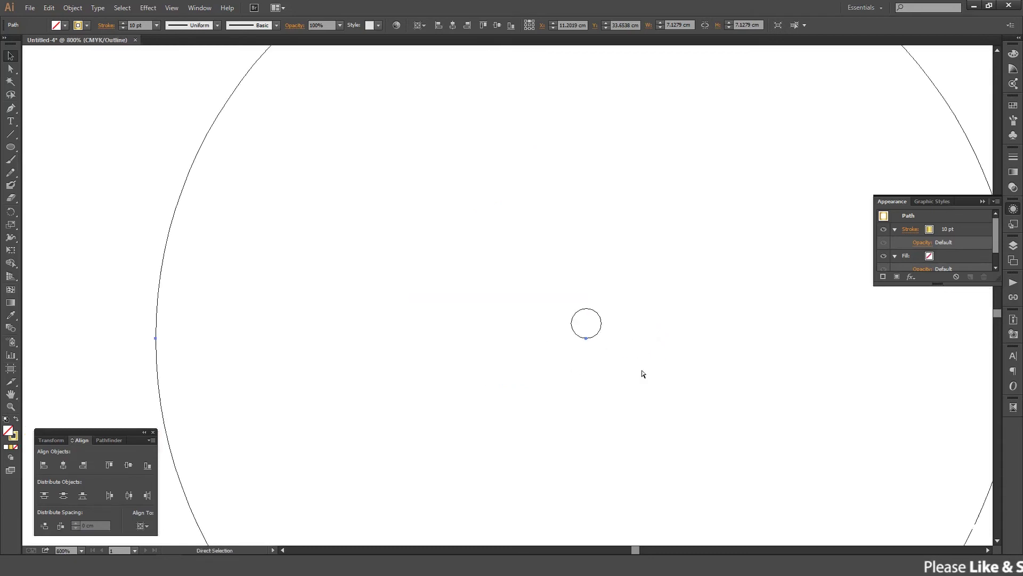
pyautogui.hotkey('ctrl', '-')
pyautogui.hotkey('ctrl', '-')
pyautogui.hotkey('ctrl', '-')
pyautogui.hotkey('ctrl', '-')
pyautogui.hotkey('ctrl', 'y')
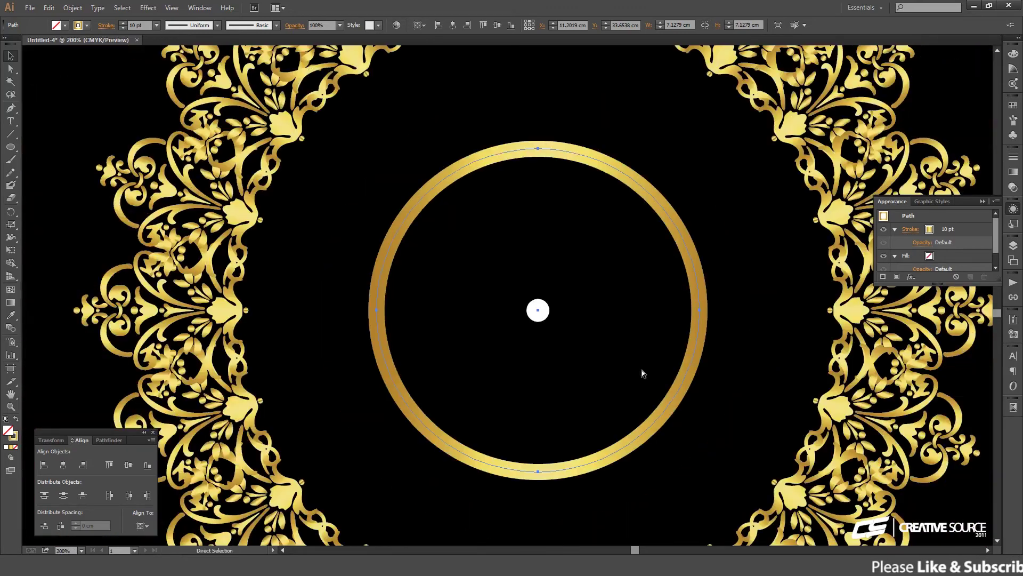
pyautogui.hotkey('ctrl', '-')
pyautogui.press('v')
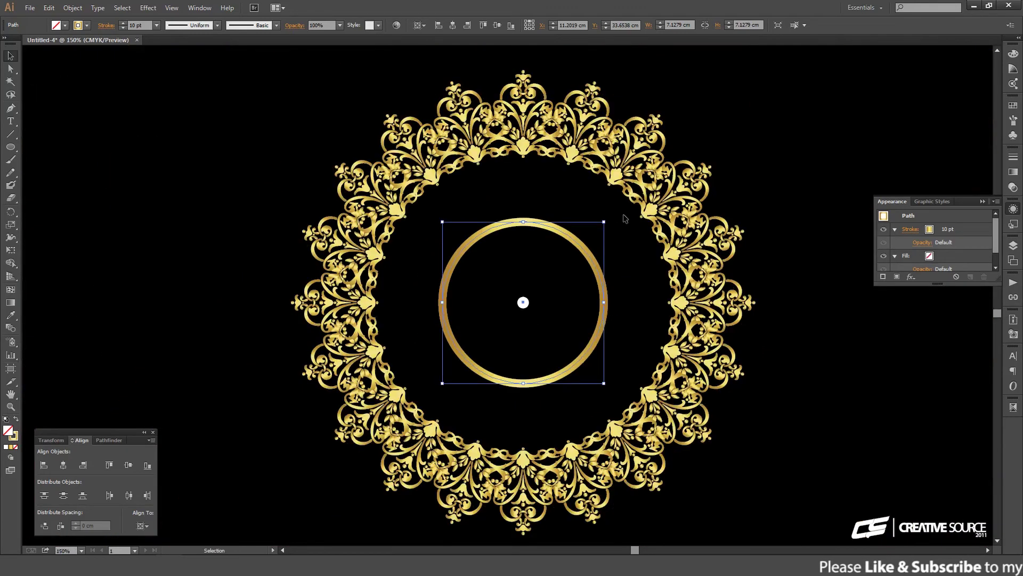
pyautogui.click(53, 441)
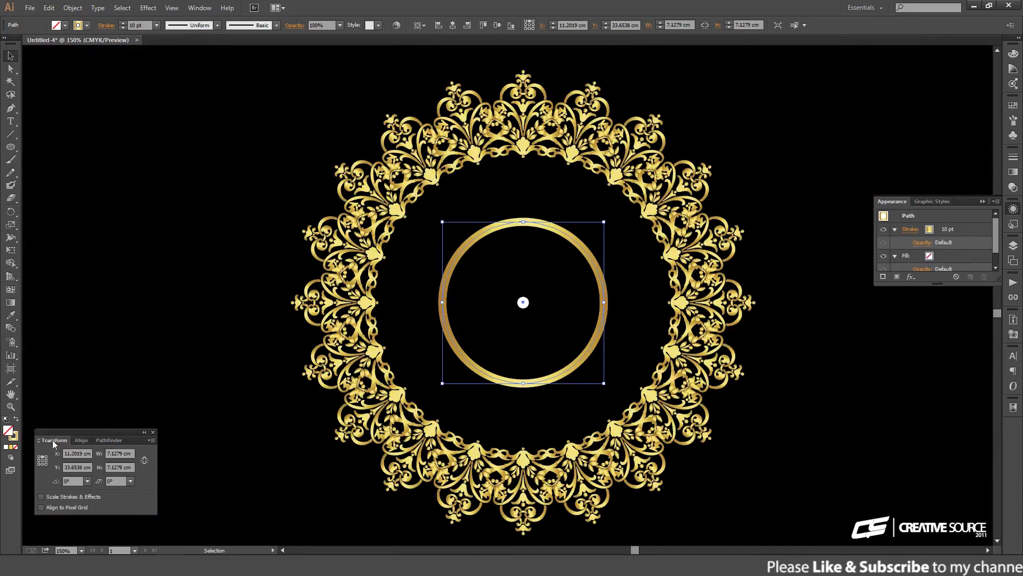
pyautogui.moveTo(604, 221); pyautogui.dragTo(668, 160)
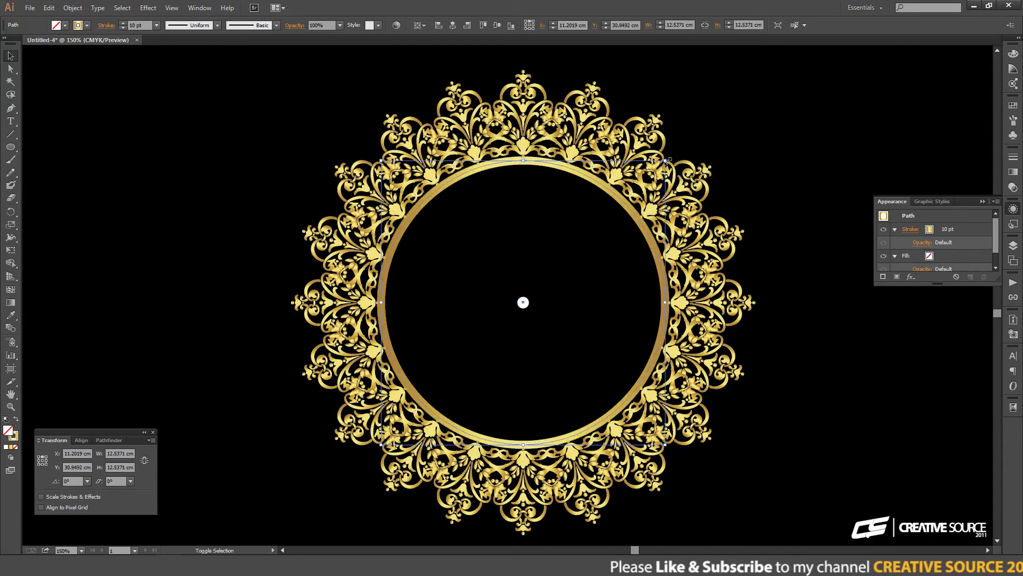
pyautogui.click(767, 177)
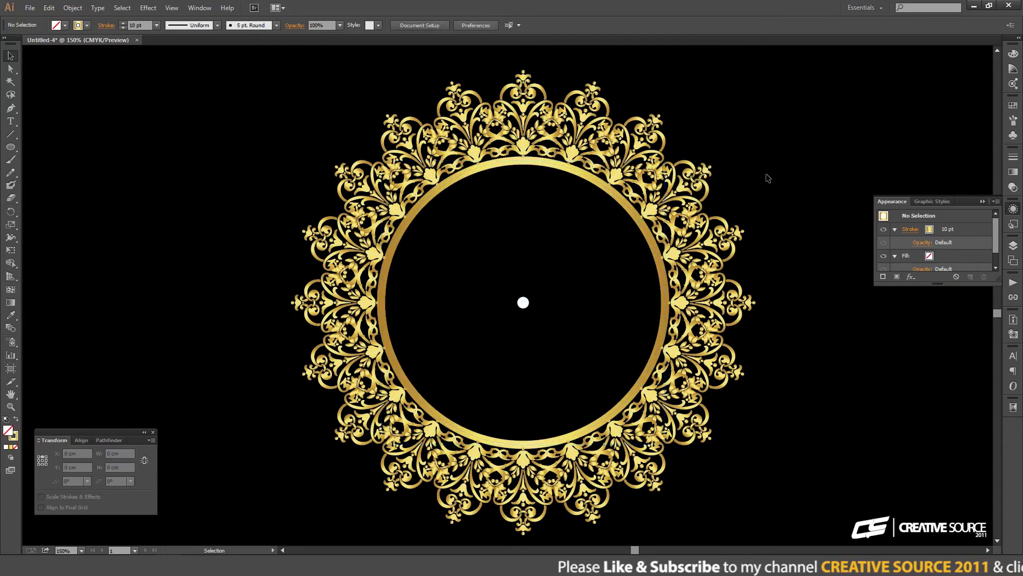
# Step: Move the small loose ornament pieces further left
pyautogui.hotkey('ctrl', '-')
pyautogui.hotkey('ctrl', '-')
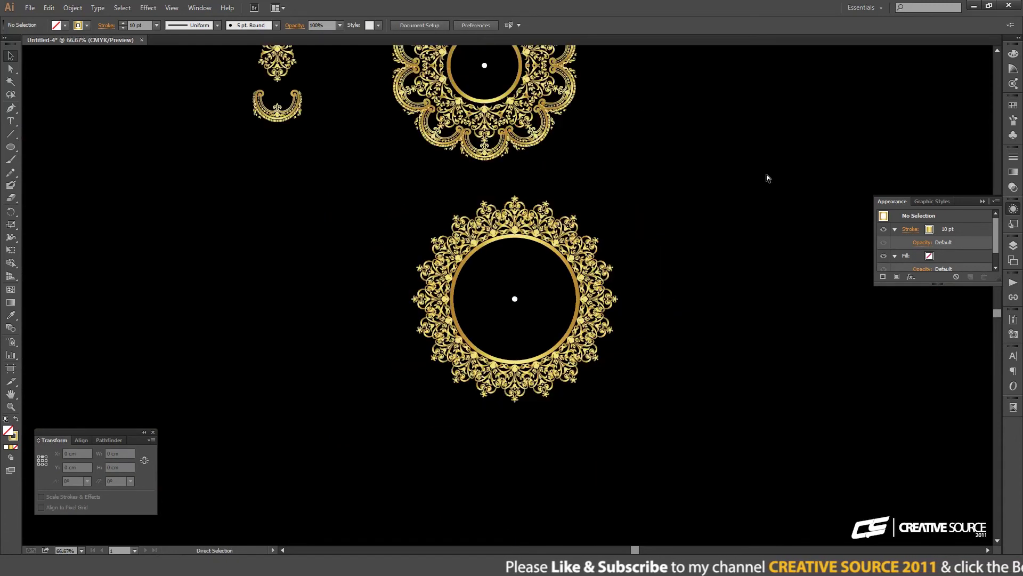
pyautogui.hotkey('ctrl', '-')
pyautogui.moveTo(667, 194); pyautogui.dragTo(631, 347)
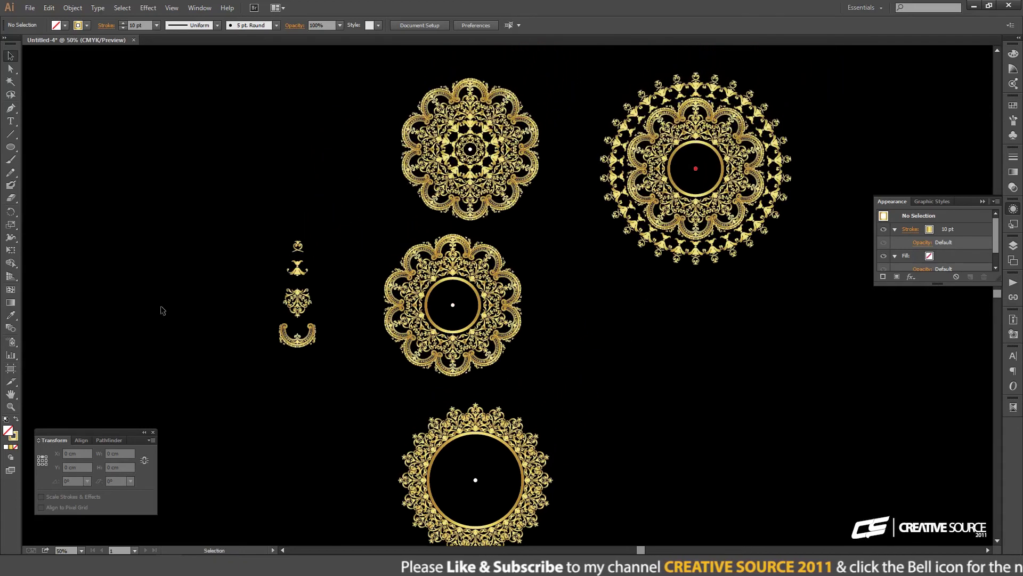
pyautogui.moveTo(238, 189)
pyautogui.mouseDown()
pyautogui.moveTo(327, 323)
pyautogui.moveTo(347, 376)
pyautogui.mouseUp()
pyautogui.moveTo(305, 304); pyautogui.dragTo(230, 288)
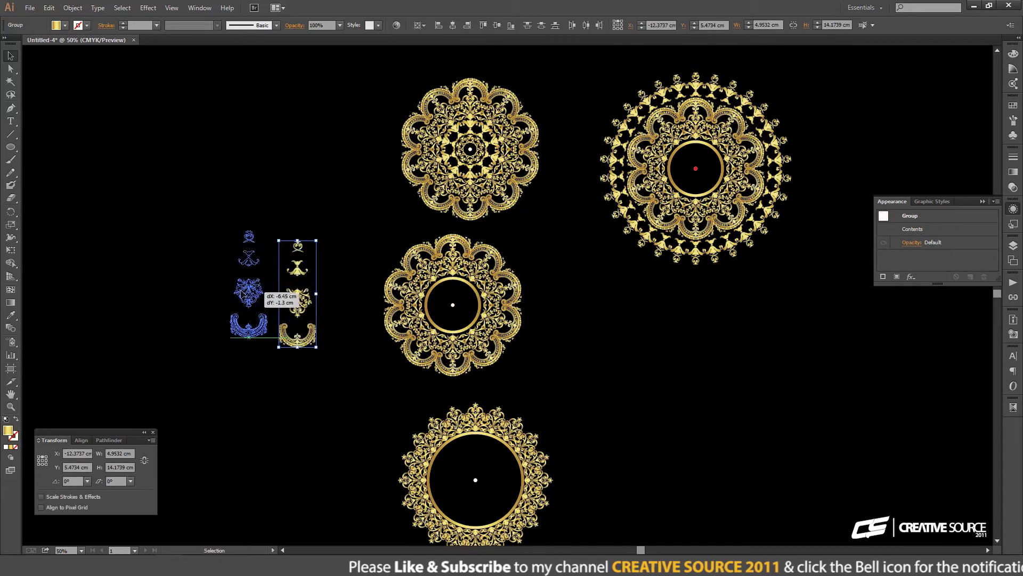
pyautogui.click(578, 308)
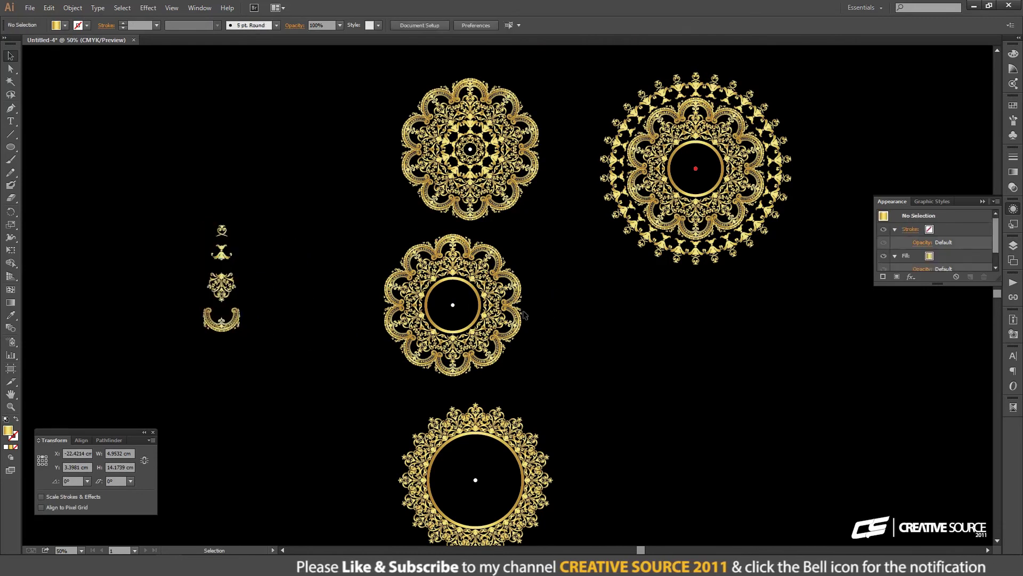
# Step: Move the gold-ring frame up and right, beside the middle mandala
pyautogui.moveTo(365, 250); pyautogui.dragTo(514, 353)
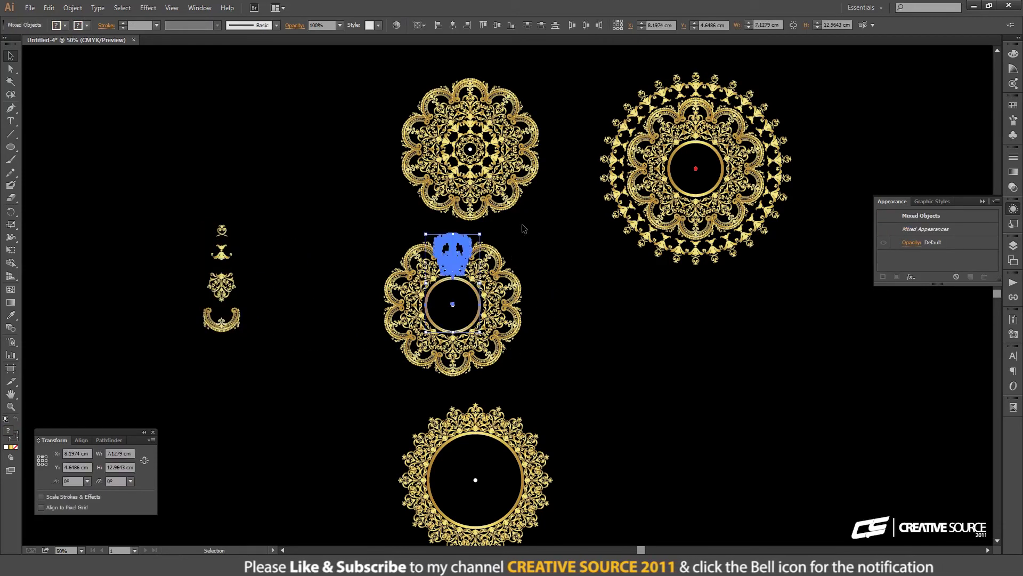
pyautogui.keyDown('shift'); pyautogui.click(469, 106); pyautogui.keyUp('shift')
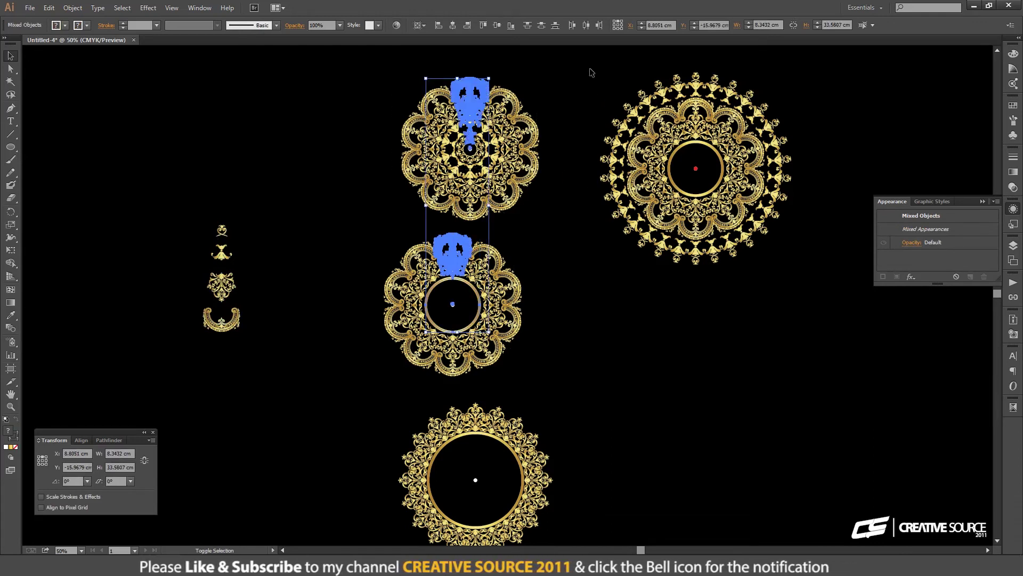
pyautogui.moveTo(599, 70); pyautogui.dragTo(767, 201)
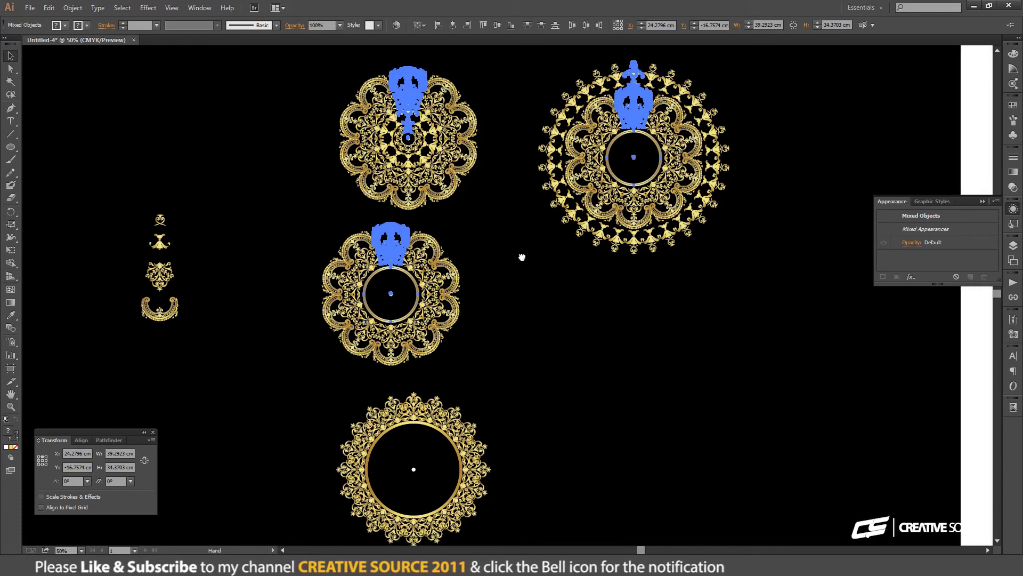
pyautogui.moveTo(587, 265); pyautogui.dragTo(583, 261)
pyautogui.press('space')
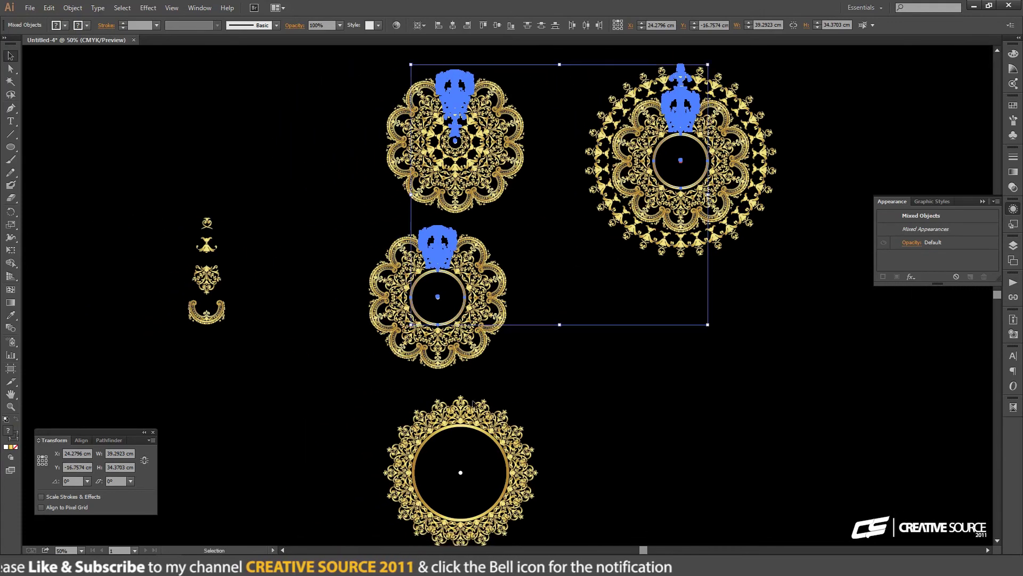
pyautogui.moveTo(365, 403); pyautogui.dragTo(456, 458)
pyautogui.moveTo(473, 413); pyautogui.dragTo(636, 313)
# Step: Lower the middle mandala level with the ring frame
pyautogui.click(591, 264)
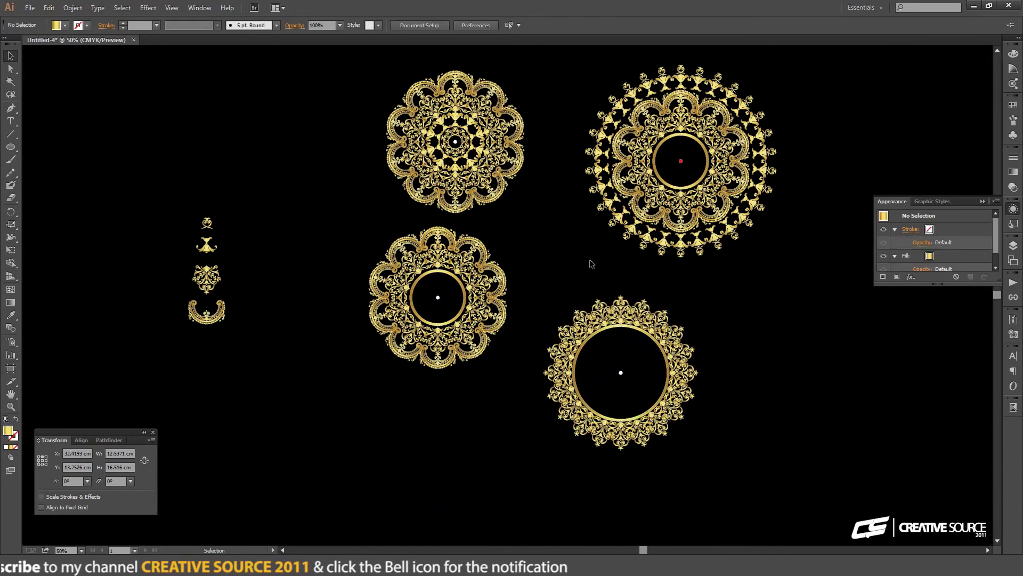
pyautogui.moveTo(348, 230); pyautogui.dragTo(421, 306)
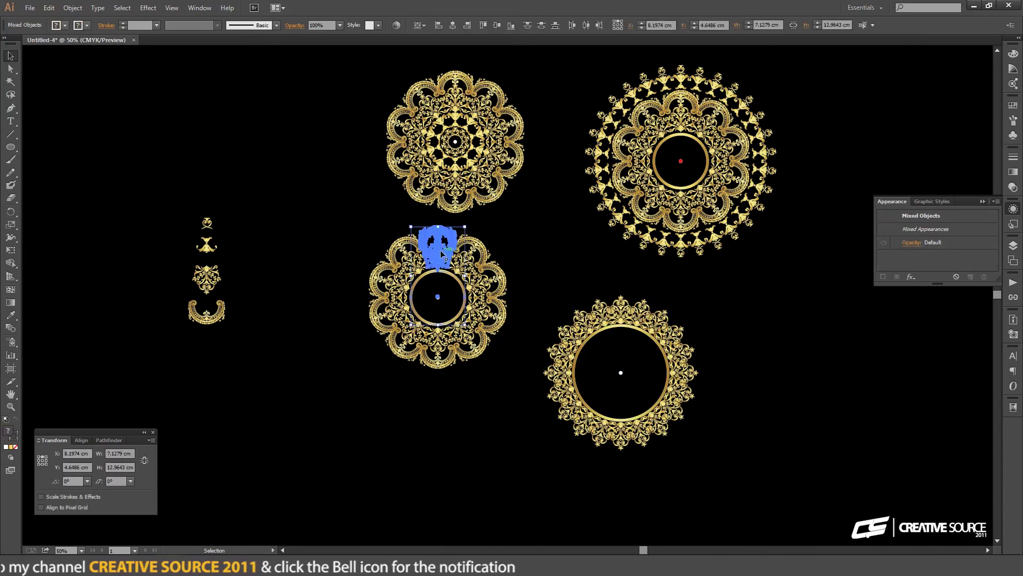
pyautogui.moveTo(451, 233); pyautogui.dragTo(432, 309)
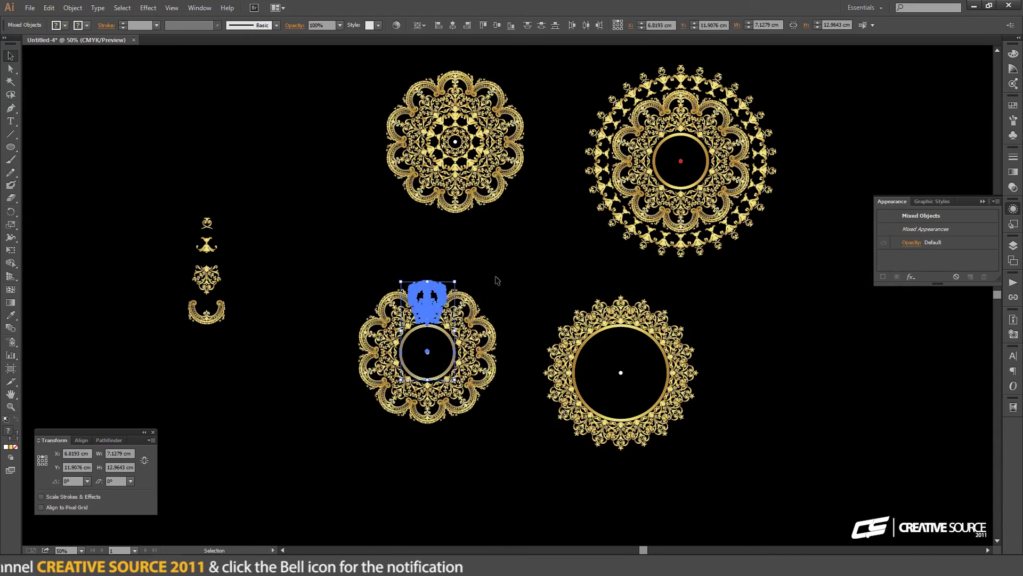
pyautogui.click(497, 279)
# Step: Expand the appearance of the mandala's top ornament group via Object > Expand Appearance
pyautogui.click(438, 308)
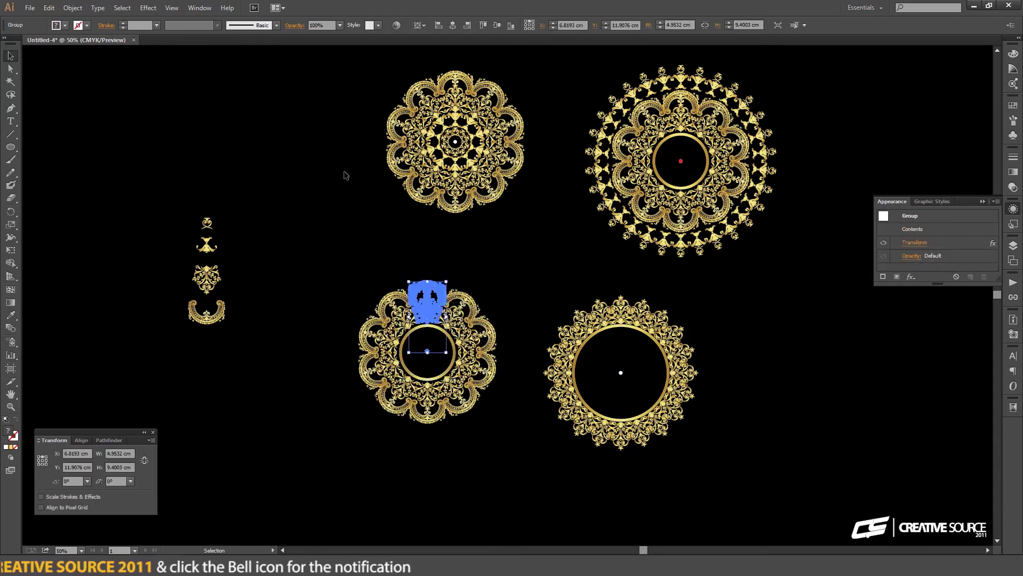
pyautogui.click(73, 9)
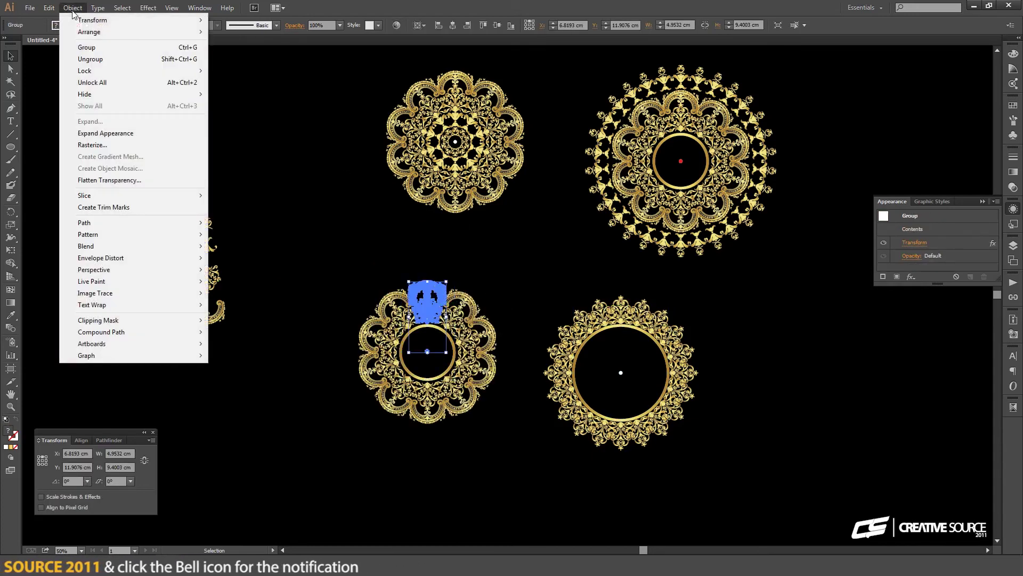
pyautogui.click(118, 134)
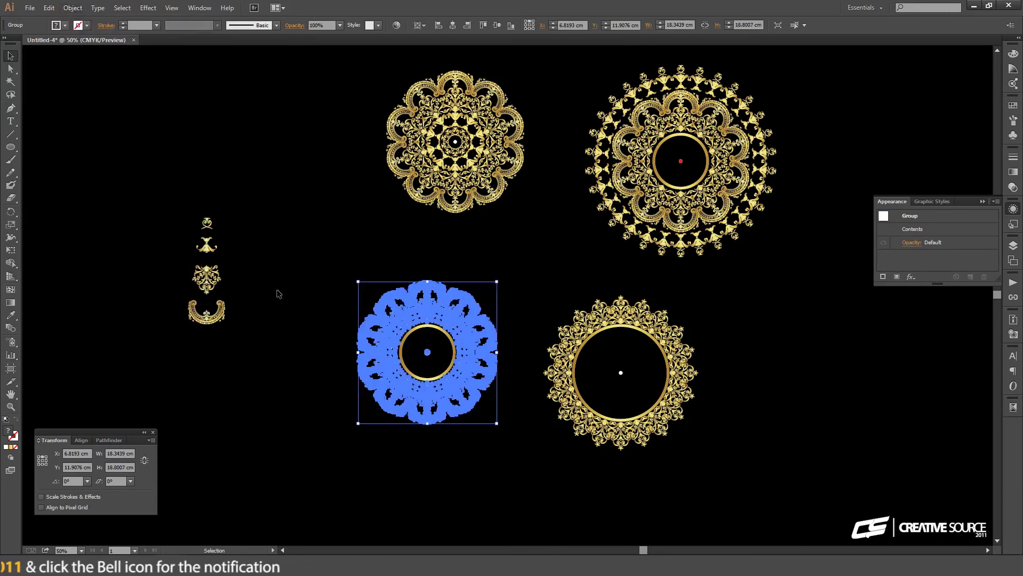
pyautogui.click(338, 315)
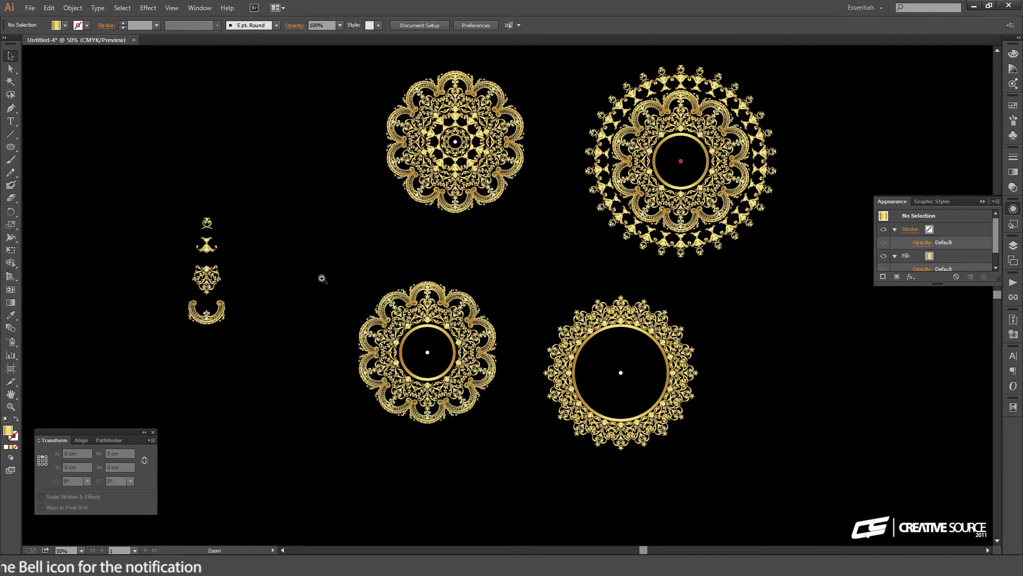
# Step: Isolate the lower-left mandala's group and delete its white centre dot with Edit > Clear
pyautogui.moveTo(324, 265); pyautogui.dragTo(567, 449)
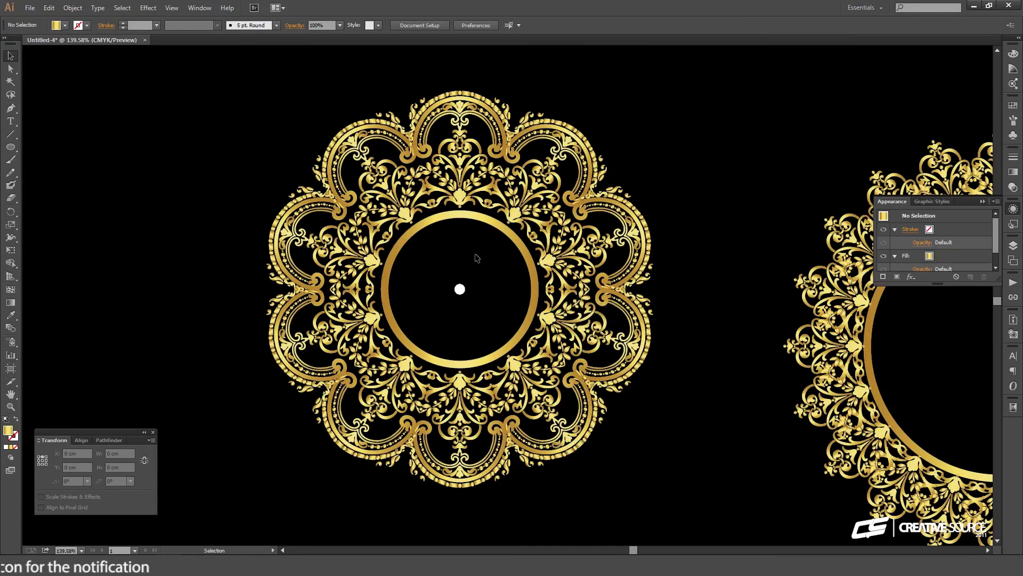
pyautogui.click(469, 196)
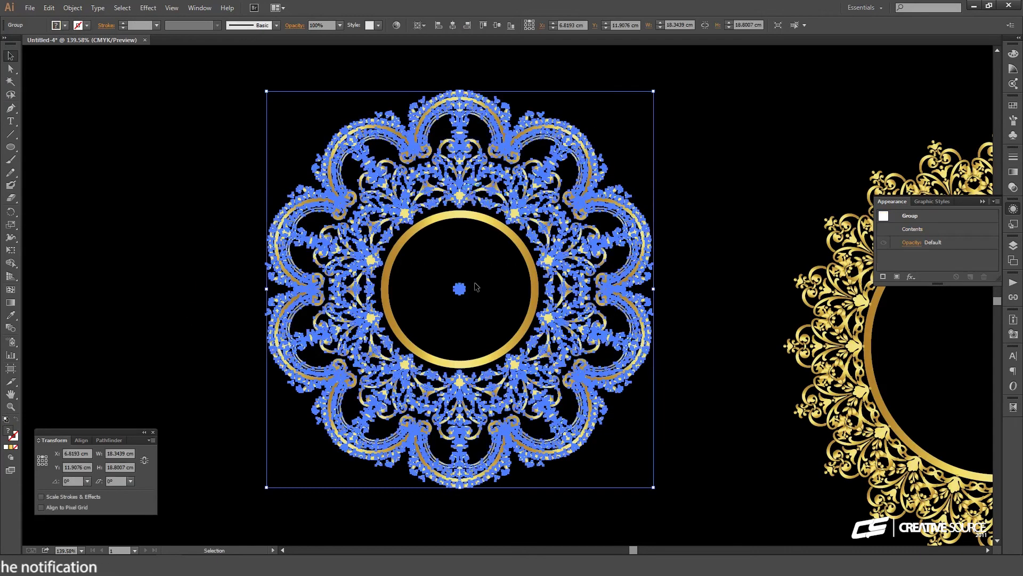
pyautogui.doubleClick(459, 197)
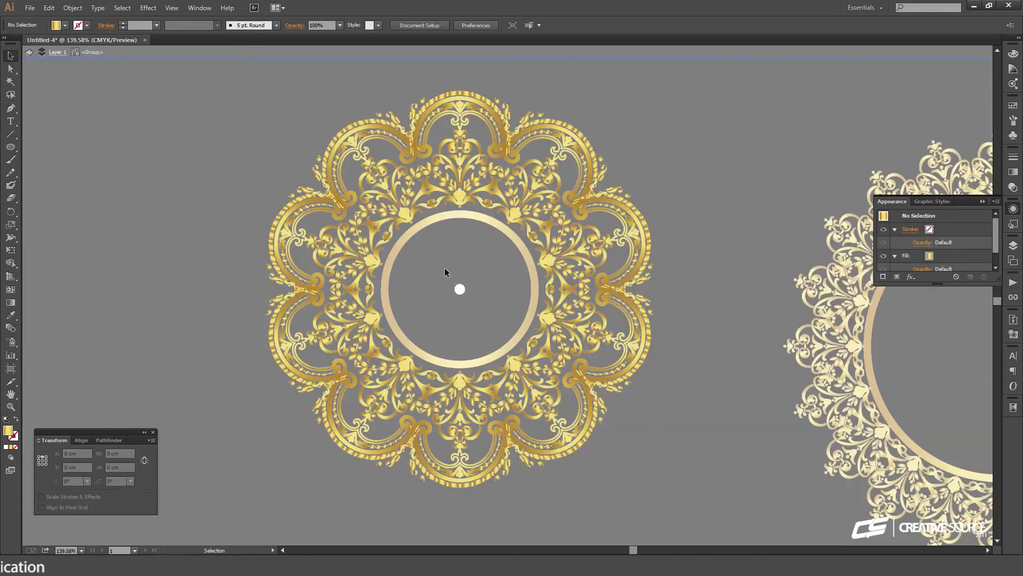
pyautogui.hotkey('ctrl', 'a')
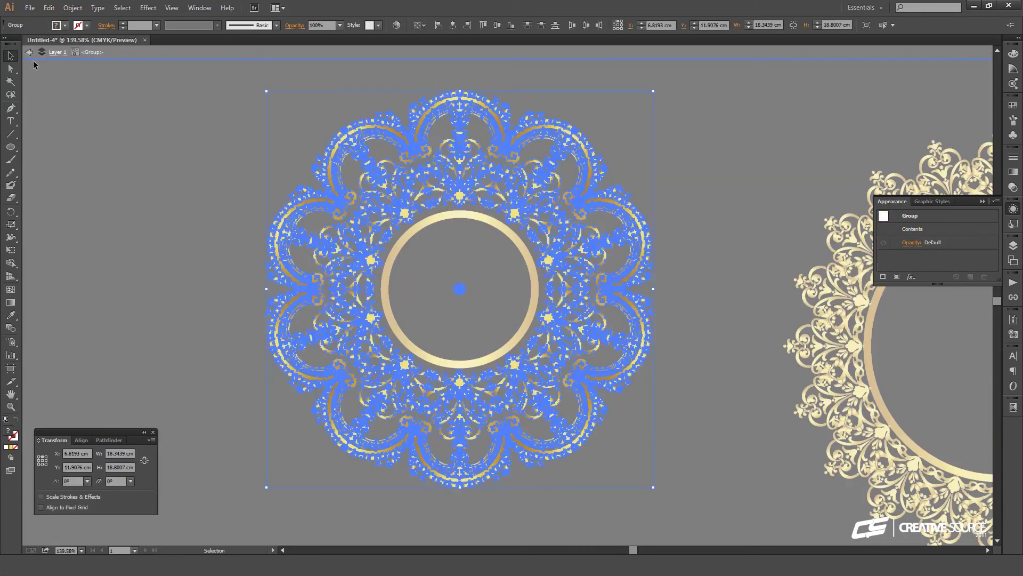
pyautogui.click(11, 70)
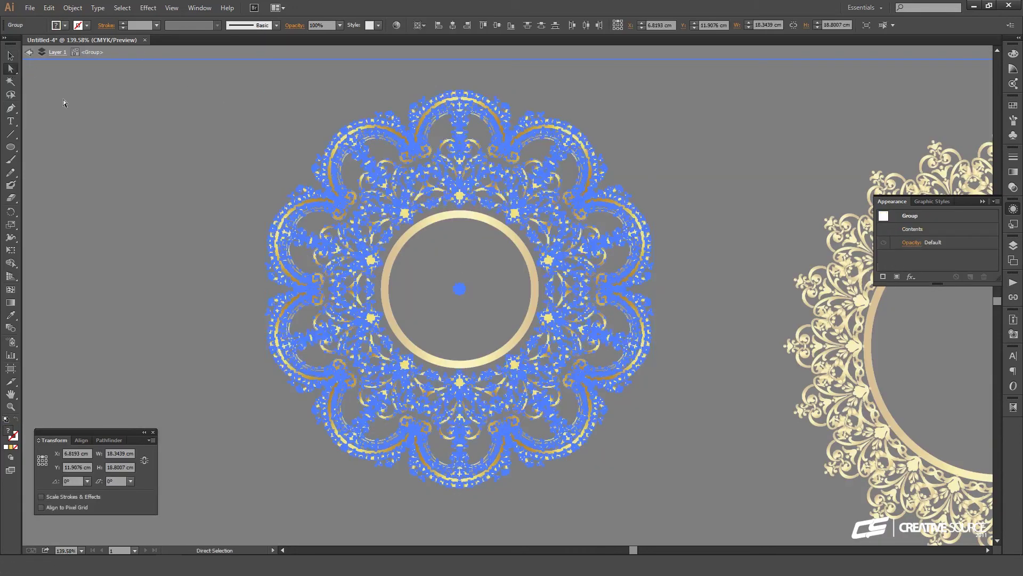
pyautogui.click(451, 273)
pyautogui.click(459, 289)
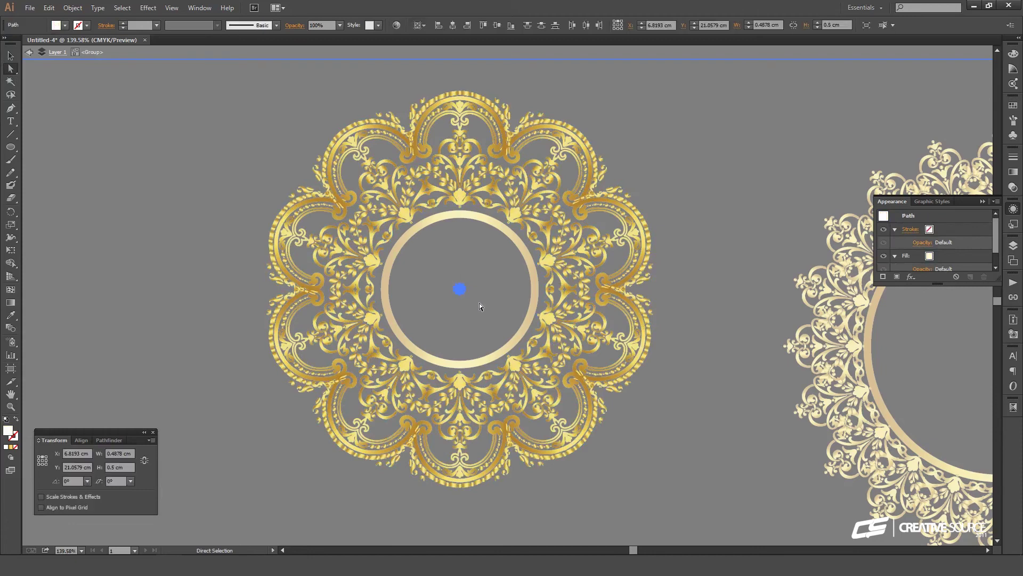
pyautogui.click(67, 9)
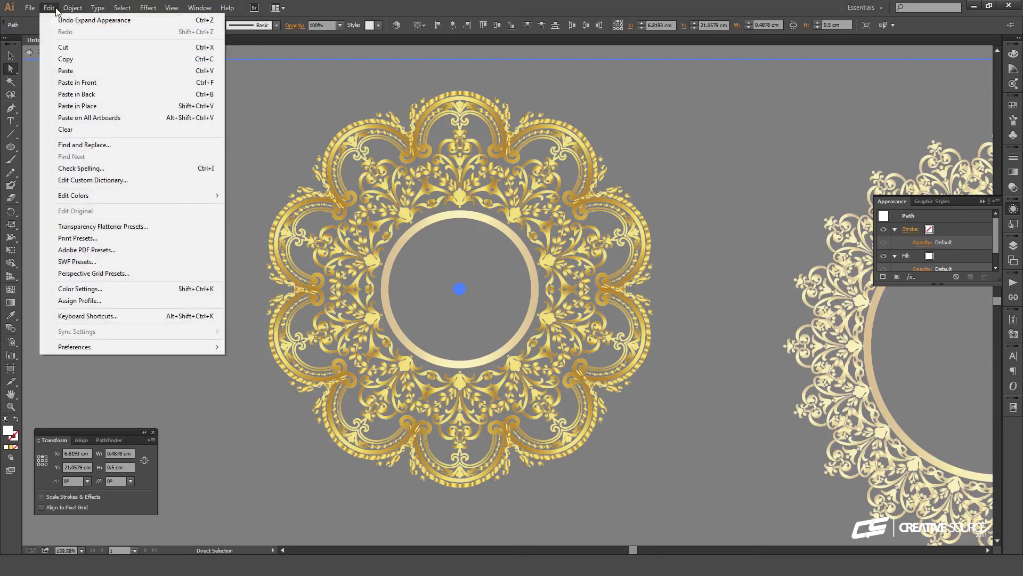
pyautogui.click(95, 129)
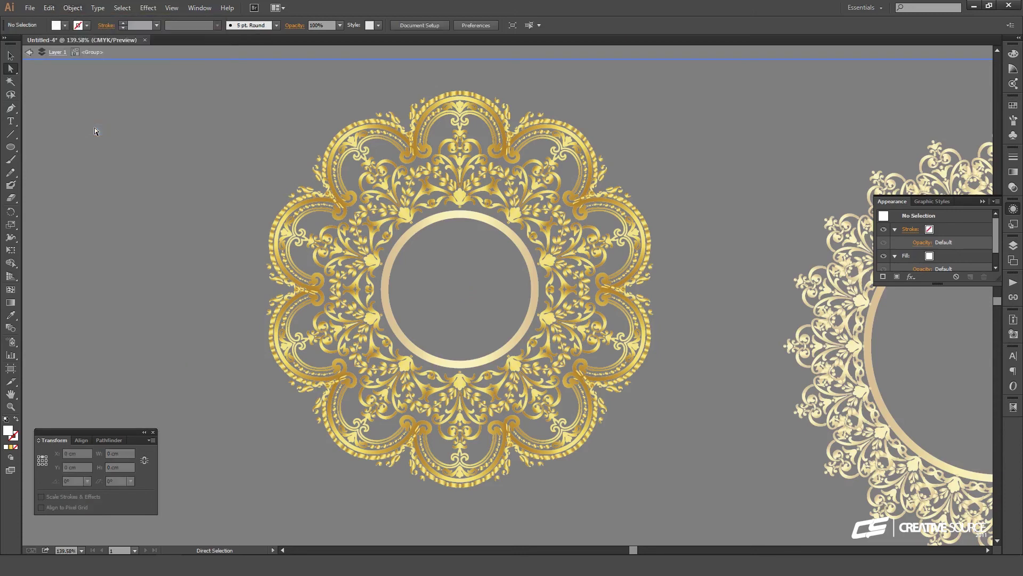
pyautogui.click(11, 56)
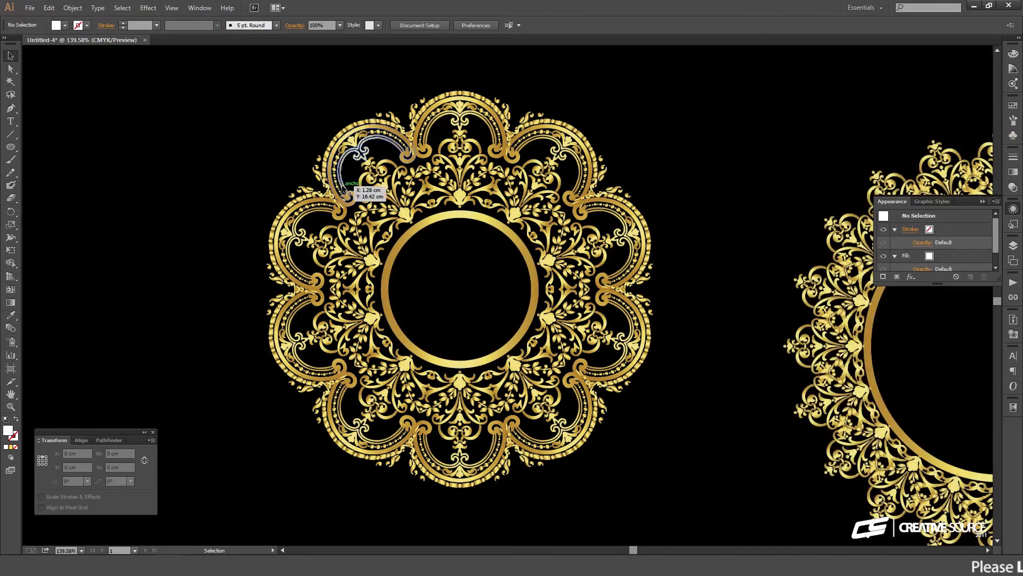
pyautogui.hotkey('ctrl', '1')
# Step: Expand the right frame's crown ornament into real shapes with Object > Expand Appearance
pyautogui.hotkey('ctrl', '-')
pyautogui.hscroll(3, 405, 224)
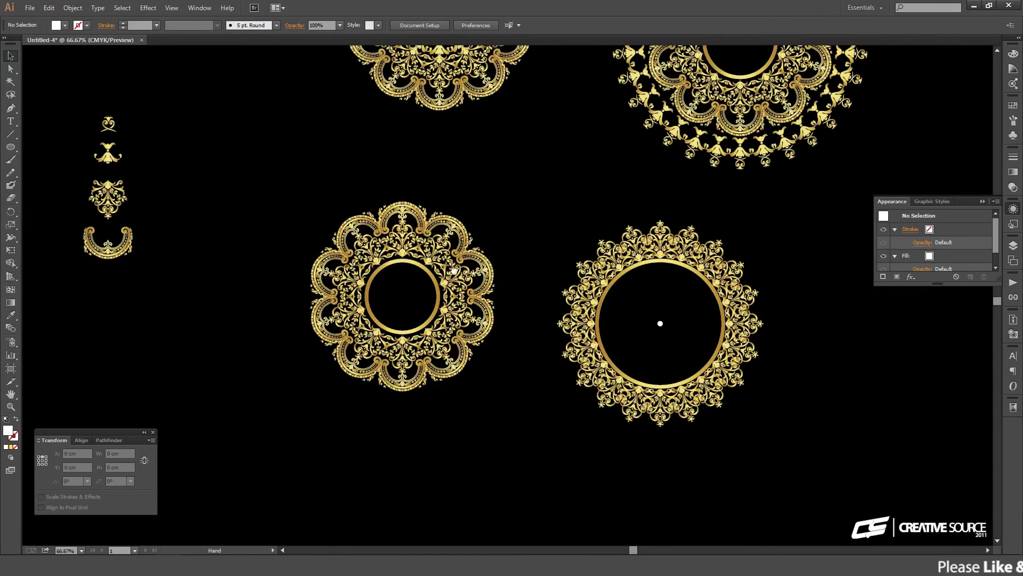
pyautogui.click(391, 237)
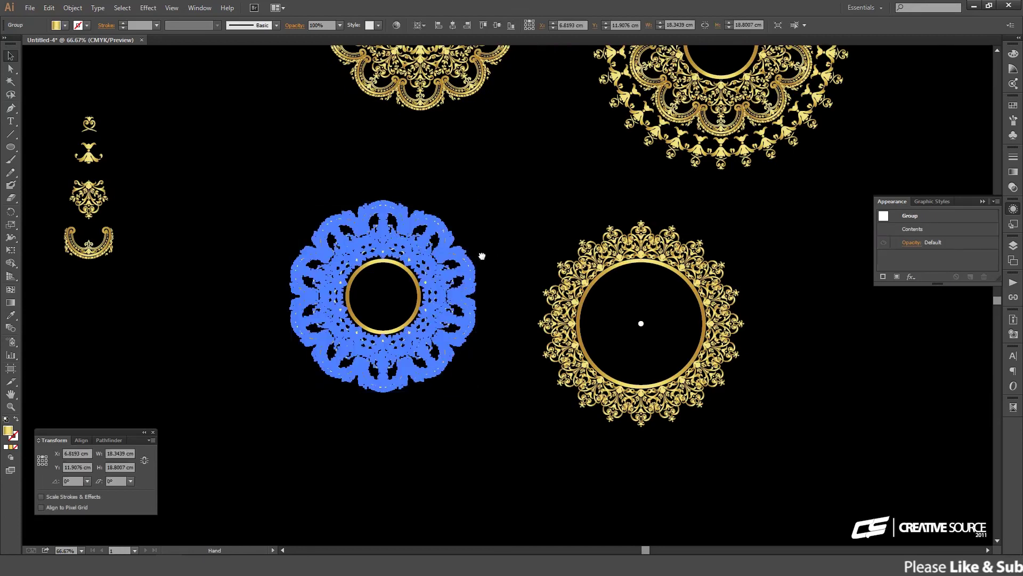
pyautogui.moveTo(480, 256); pyautogui.dragTo(389, 242)
pyautogui.click(430, 239)
pyautogui.click(539, 238)
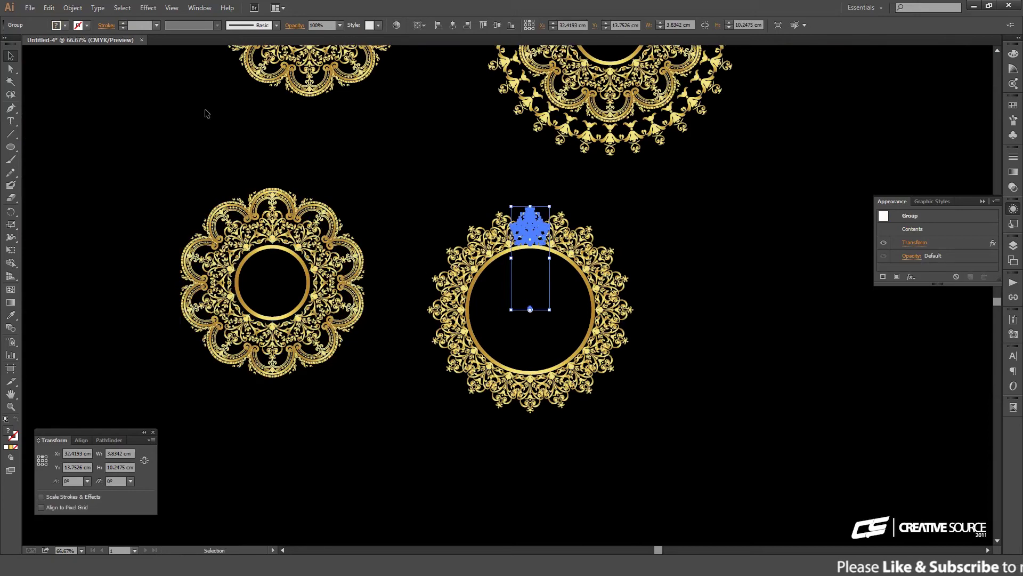
pyautogui.click(72, 8)
pyautogui.click(104, 134)
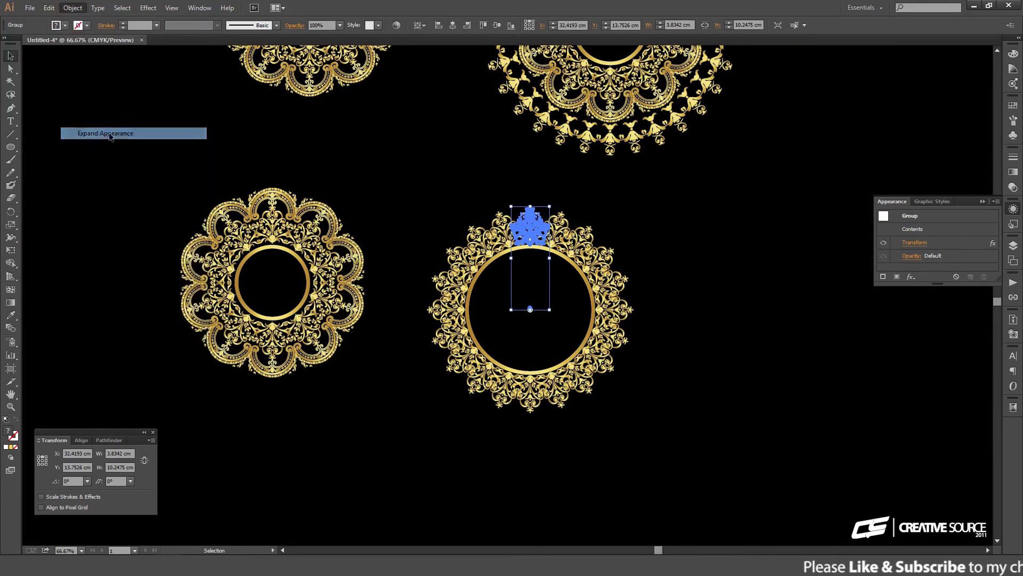
# Step: Delete the right frame's small white centre dot with Edit > Clear
pyautogui.doubleClick(509, 311)
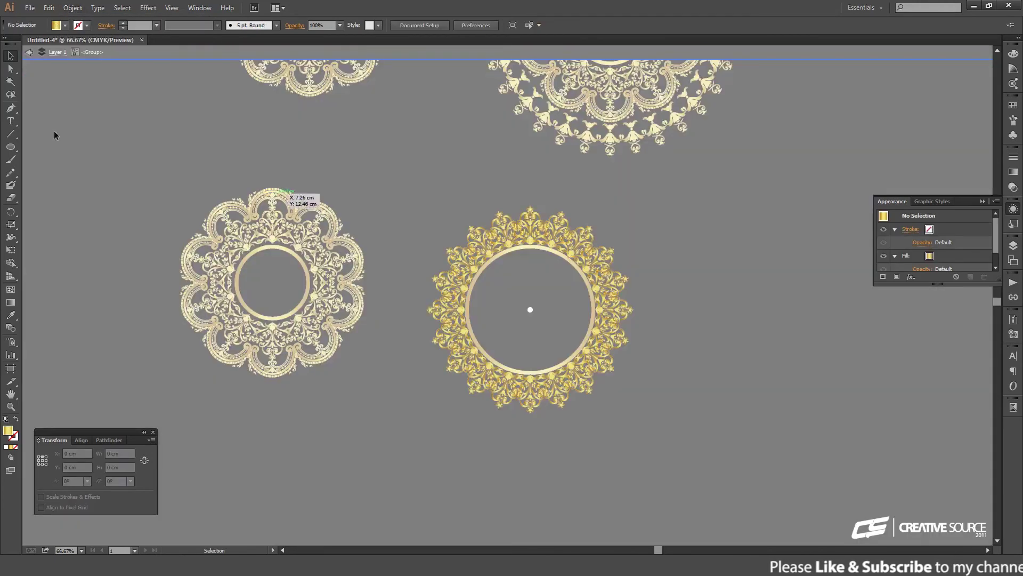
pyautogui.click(9, 71)
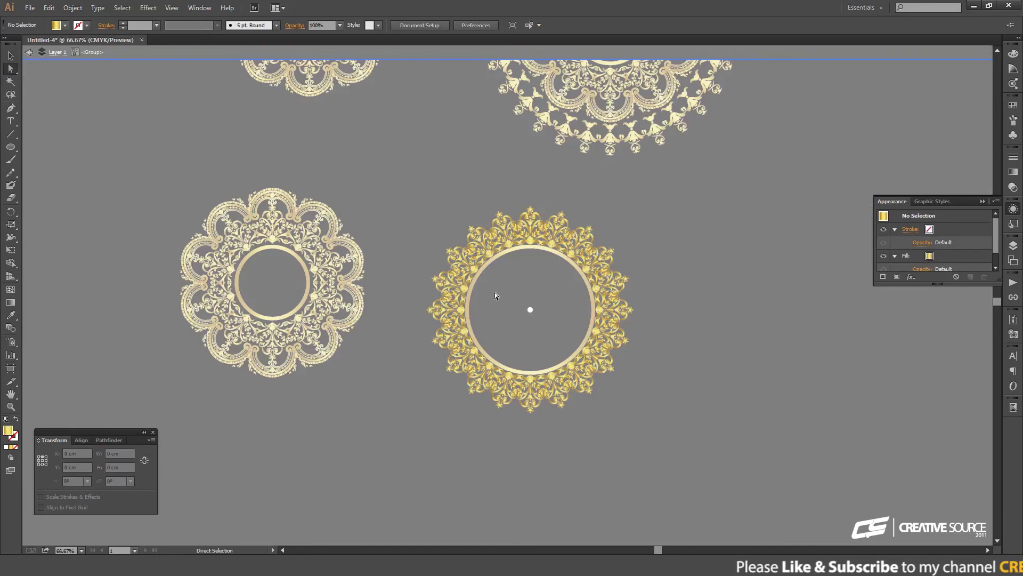
pyautogui.click(529, 309)
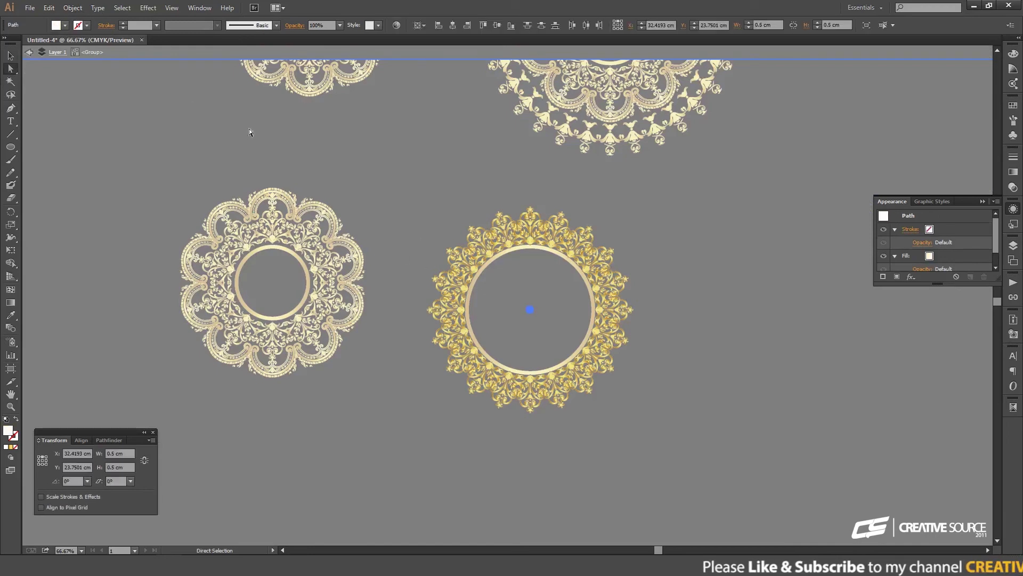
pyautogui.click(73, 8)
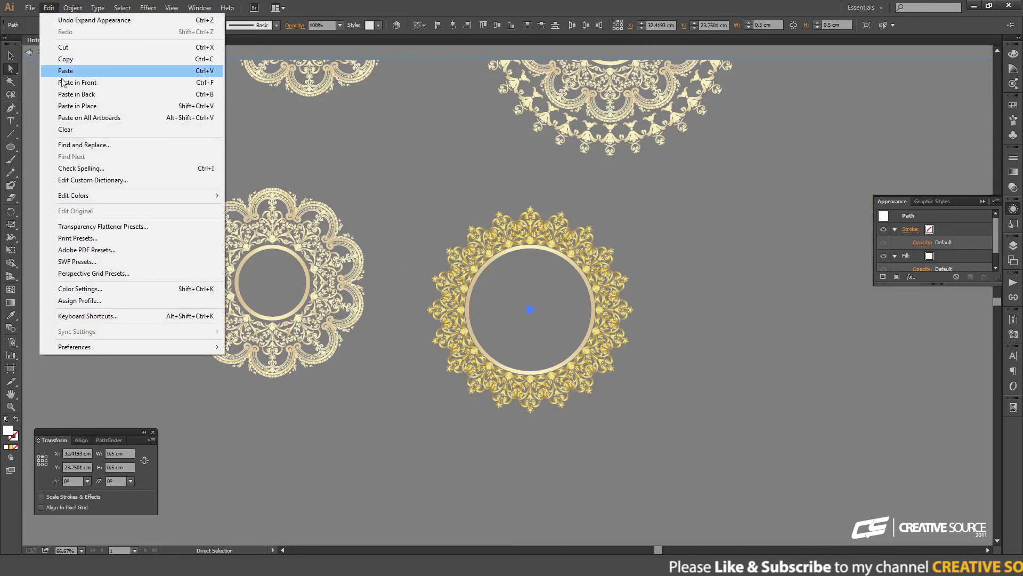
pyautogui.click(74, 131)
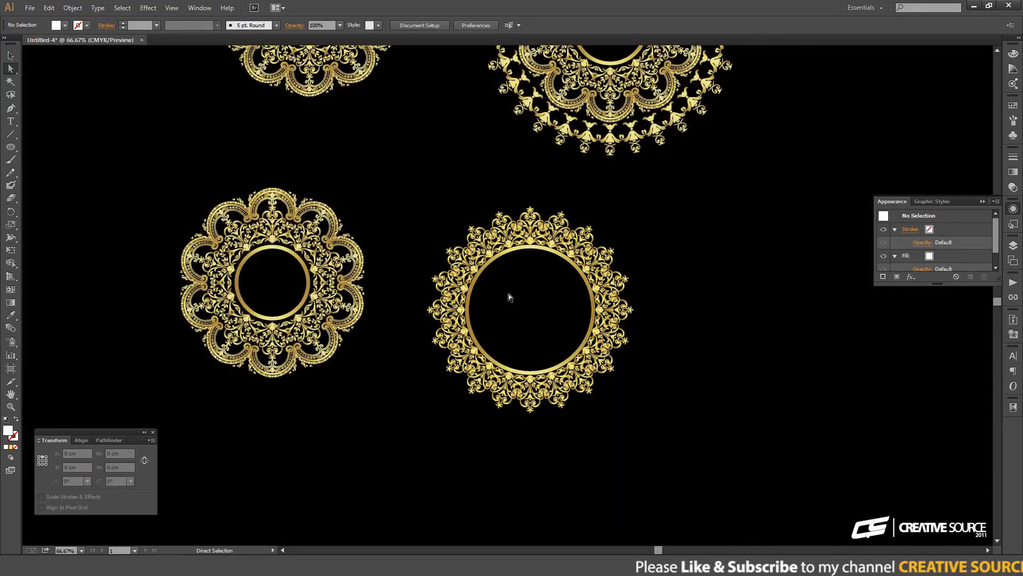
# Step: Expand the top-right mandala's ornaments with Object > Expand Appearance
pyautogui.moveTo(510, 134); pyautogui.dragTo(460, 304)
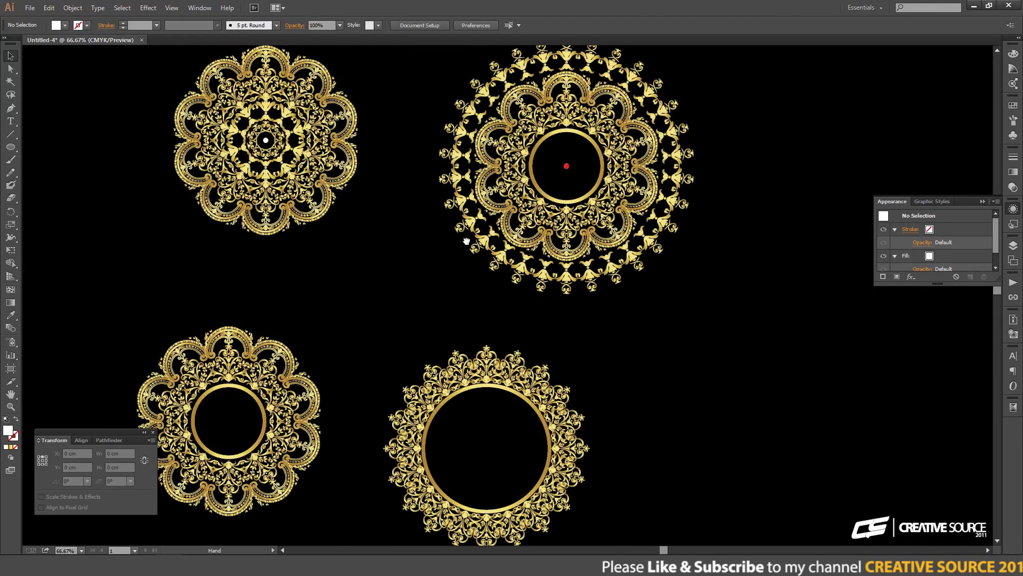
pyautogui.click(567, 173)
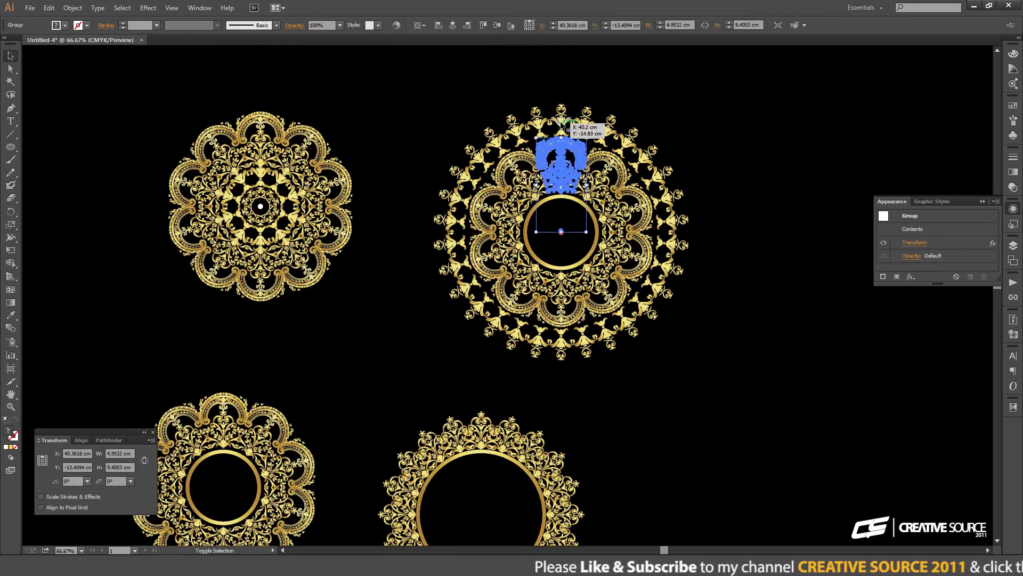
pyautogui.keyDown('shift'); pyautogui.click(561, 124); pyautogui.keyUp('shift')
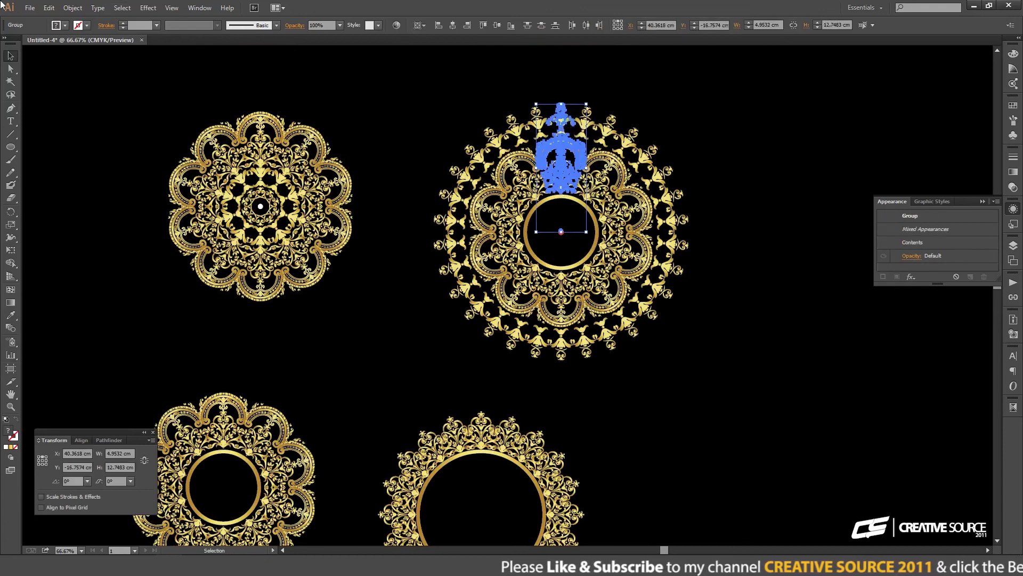
pyautogui.click(49, 8)
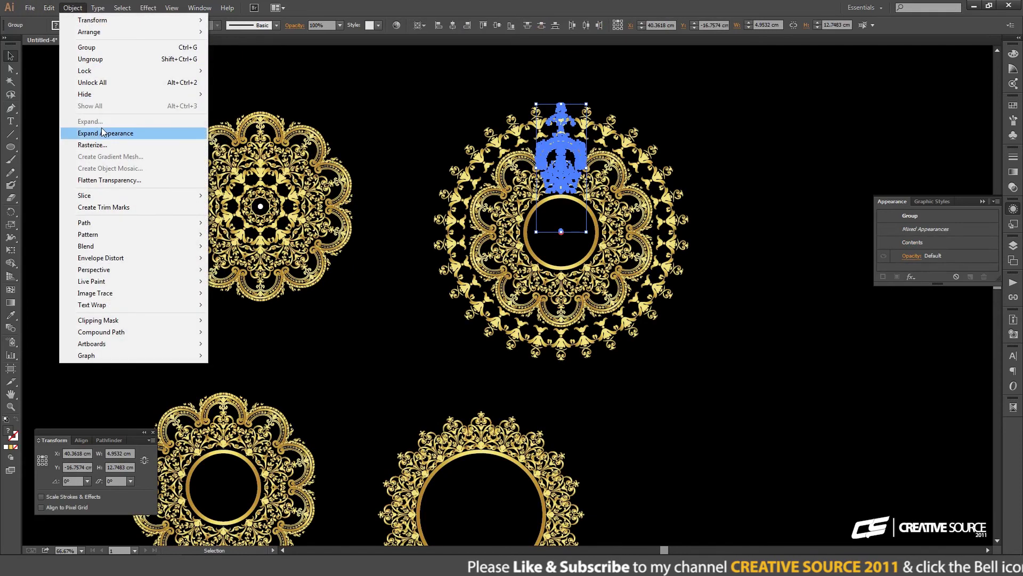
pyautogui.click(103, 132)
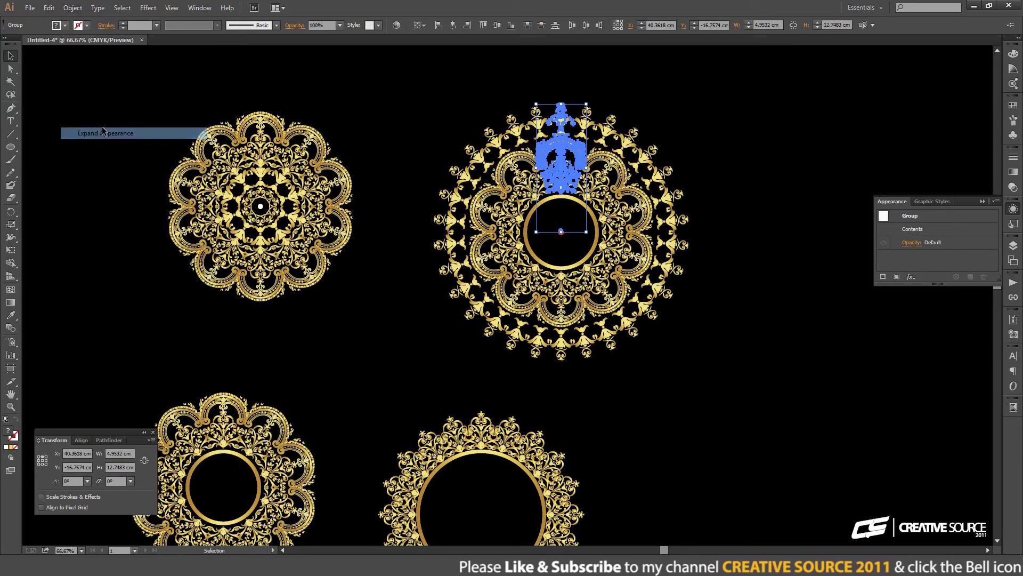
pyautogui.click(552, 225)
# Step: Delete the mandala's white centre dot inside the isolated group
pyautogui.click(559, 184)
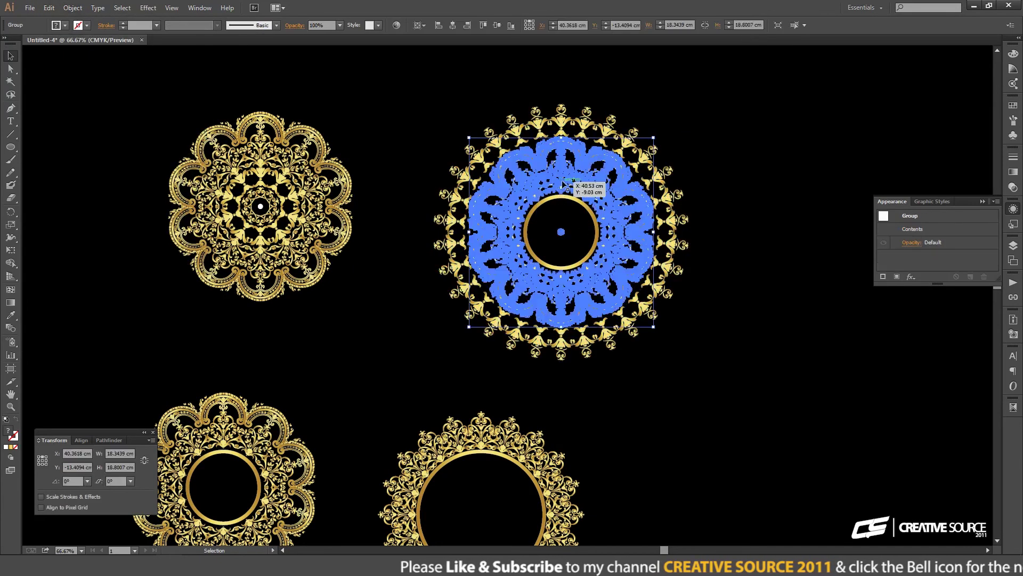
pyautogui.doubleClick(560, 184)
pyautogui.press('a')
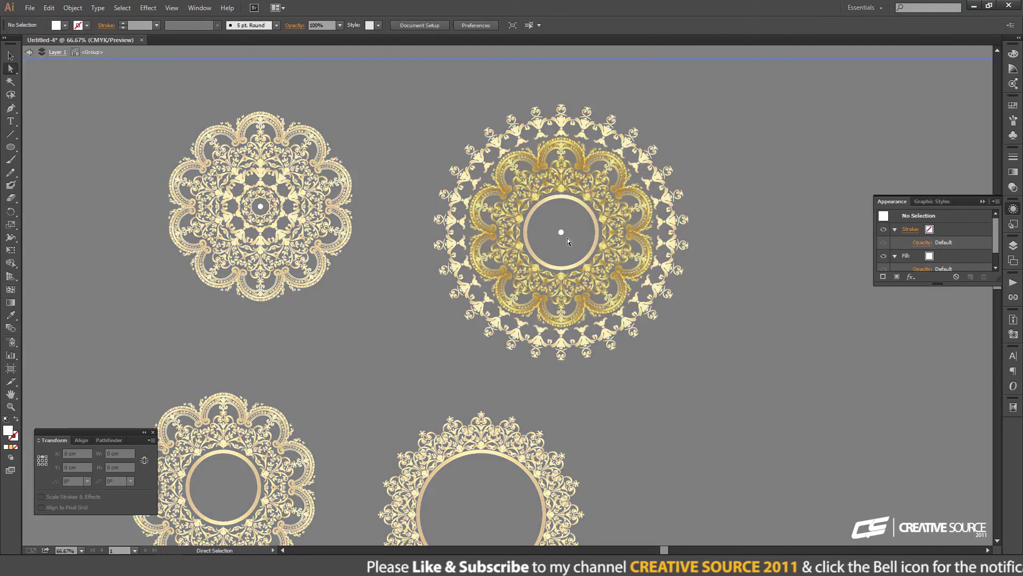
pyautogui.click(562, 232)
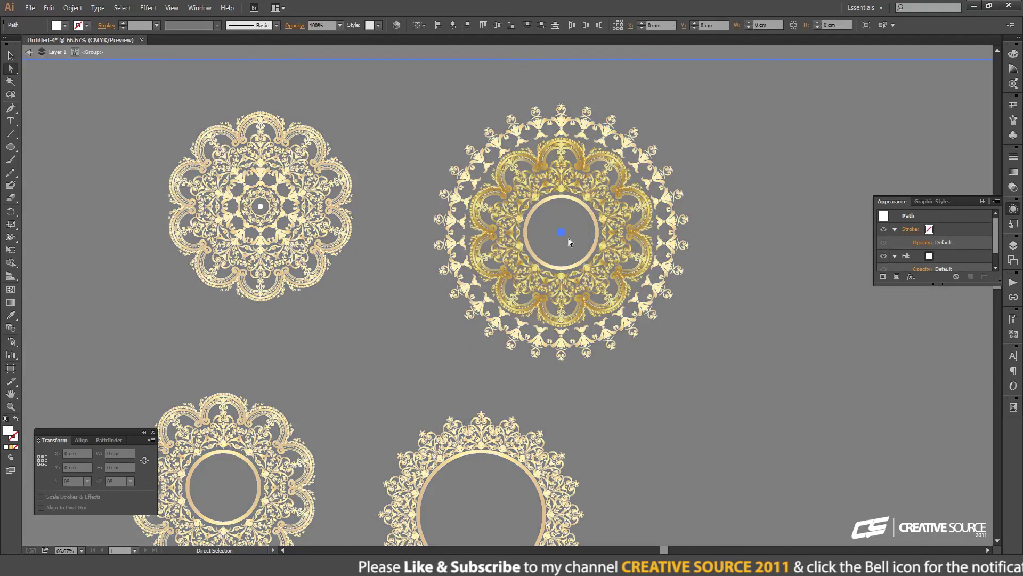
pyautogui.click(48, 7)
pyautogui.click(71, 130)
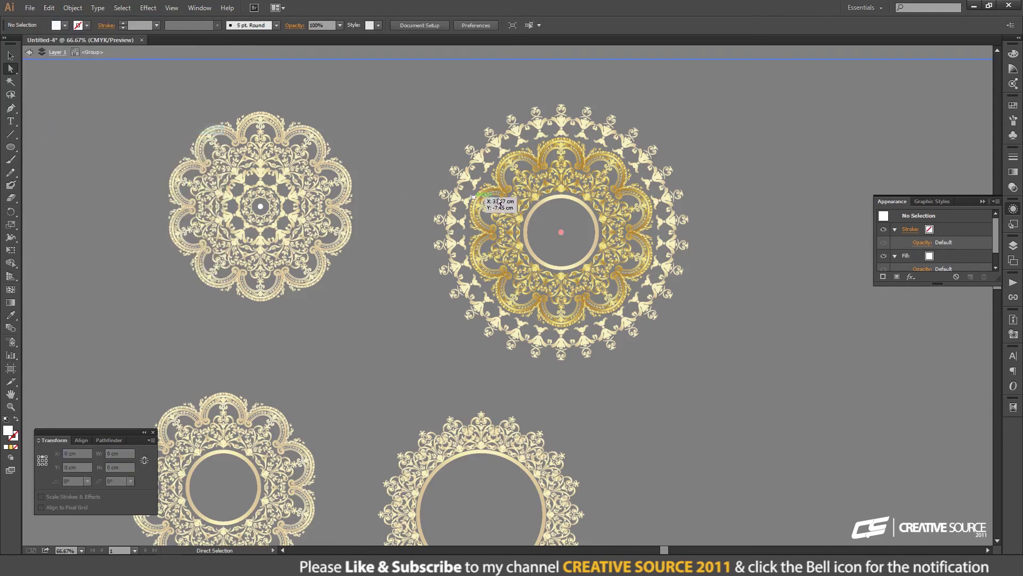
pyautogui.doubleClick(557, 223)
# Step: Delete the mandala's red centre dot and exit group isolation
pyautogui.click(567, 130)
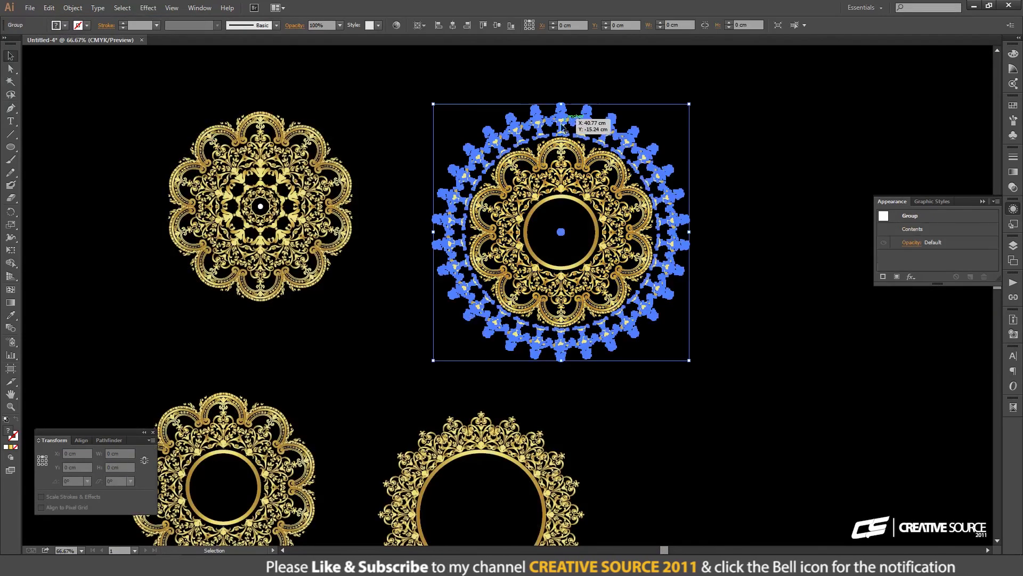
pyautogui.doubleClick(551, 222)
pyautogui.press('a')
pyautogui.click(561, 232)
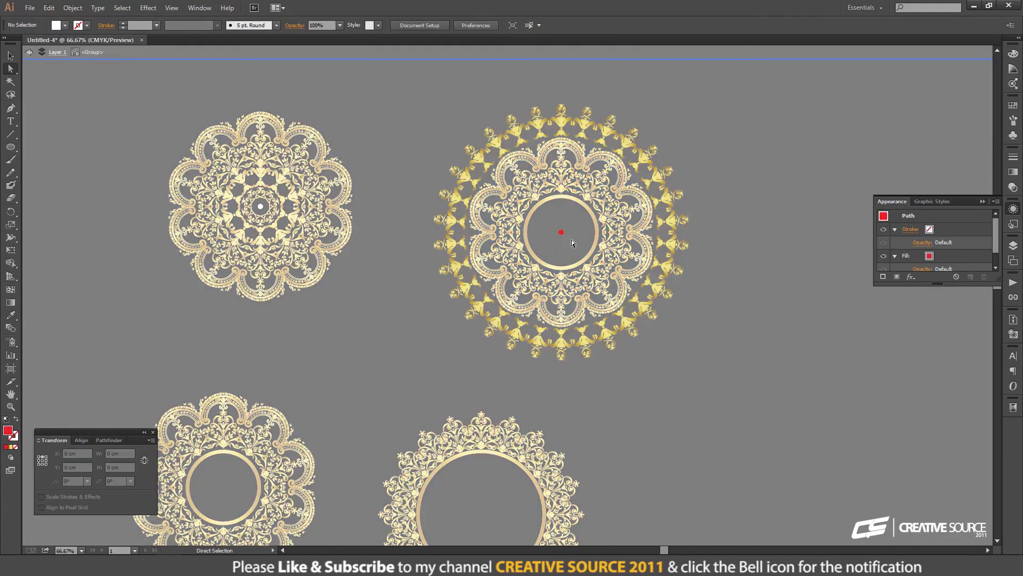
pyautogui.click(49, 8)
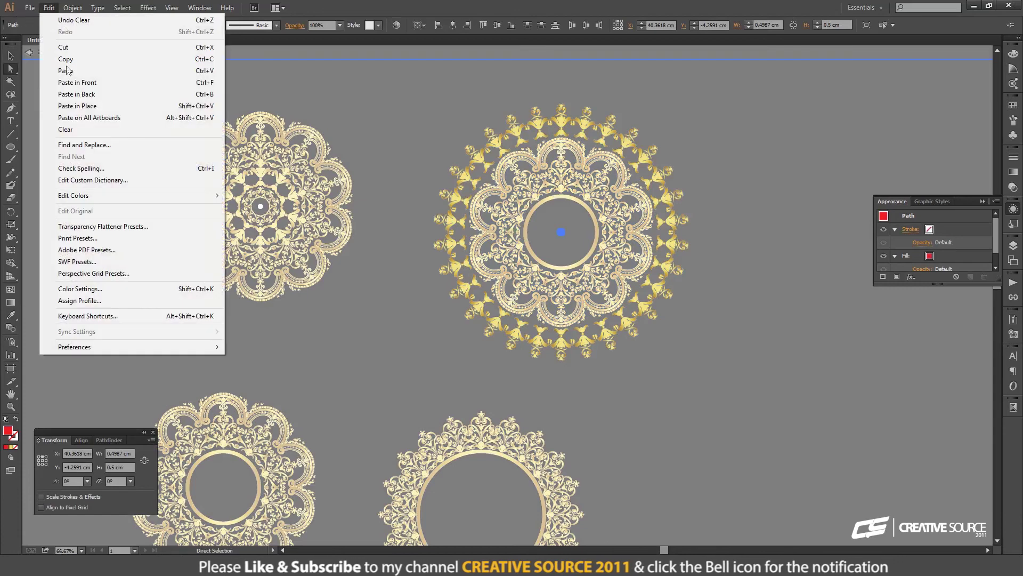
pyautogui.click(67, 131)
pyautogui.press('Escape')
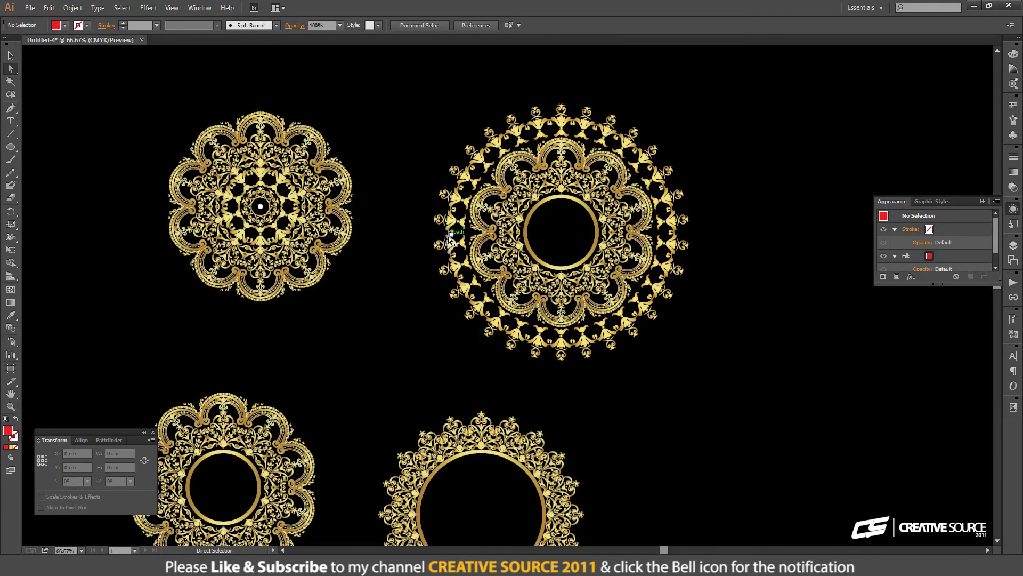
# Step: Expand the top-left frame's rotated ornament copies with Object > Expand Appearance
pyautogui.press('v')
pyautogui.moveTo(304, 279); pyautogui.dragTo(413, 252)
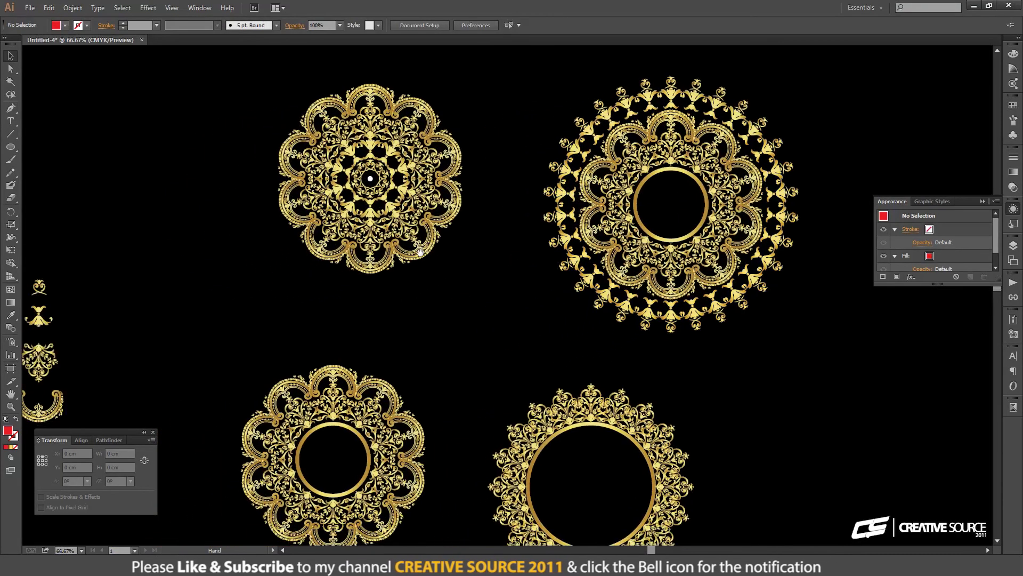
pyautogui.click(370, 179)
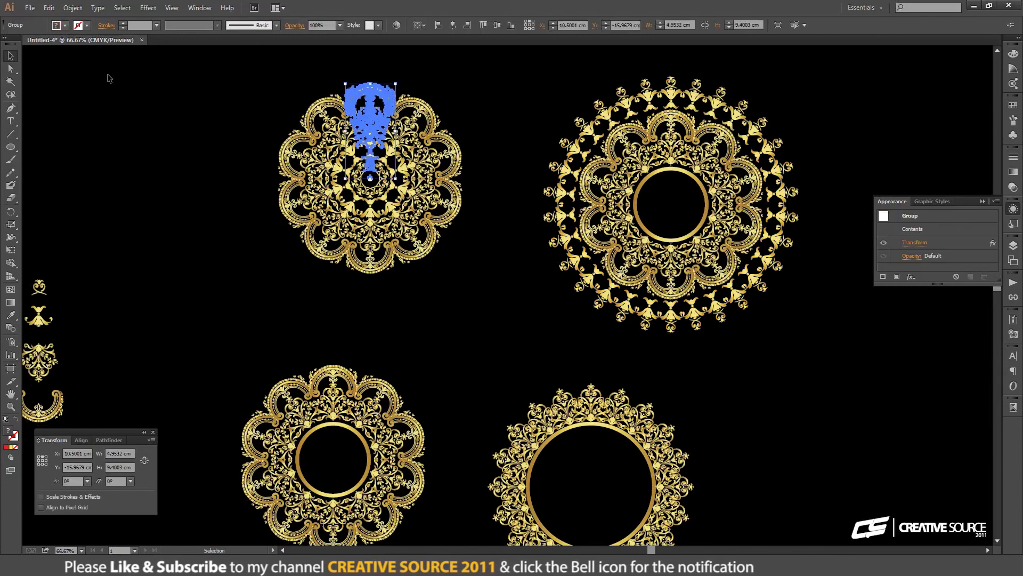
pyautogui.click(72, 8)
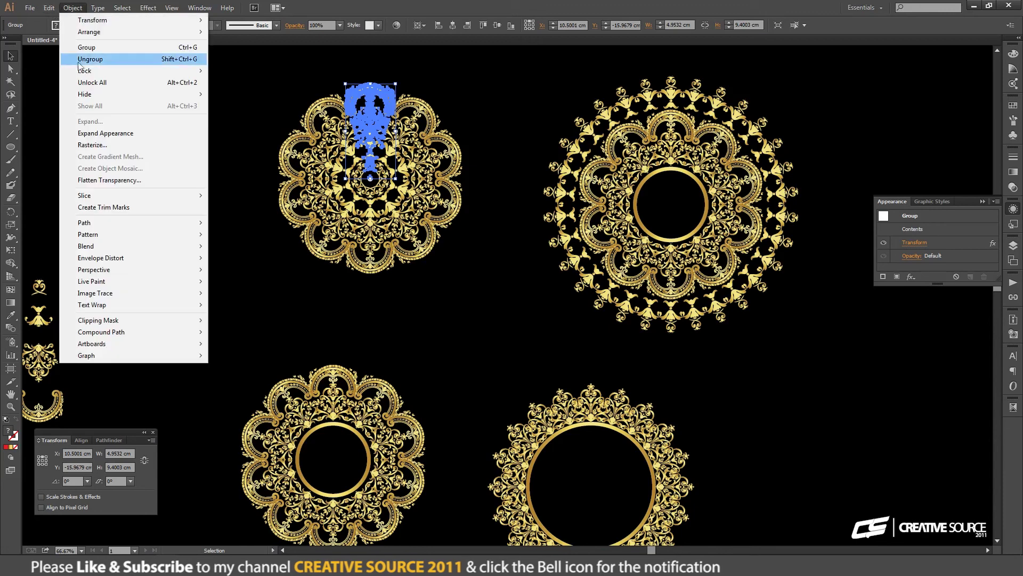
pyautogui.click(92, 135)
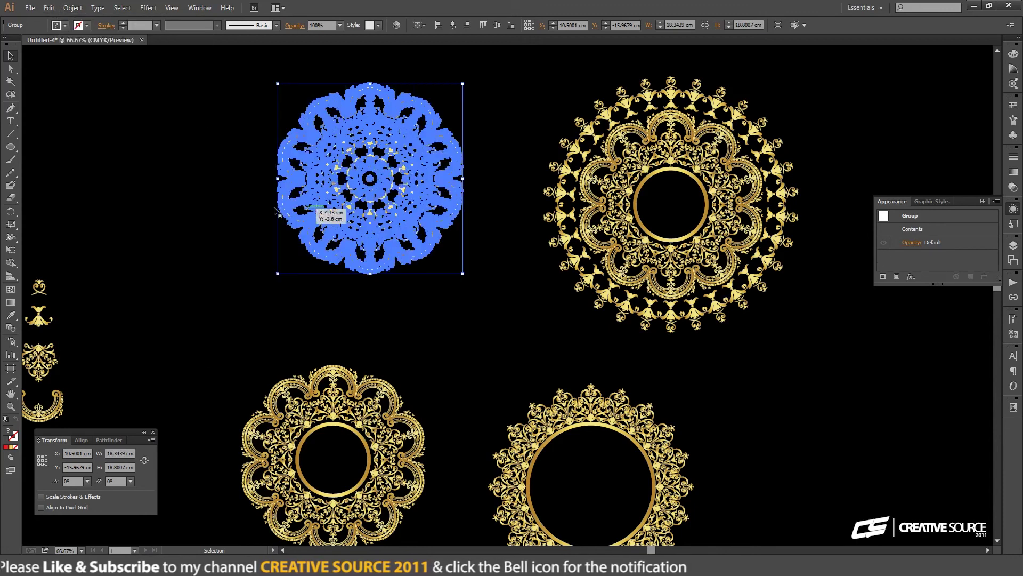
# Step: Delete the top-left mandala's white centre dot and leftover centre path, then zoom out
pyautogui.click(224, 164)
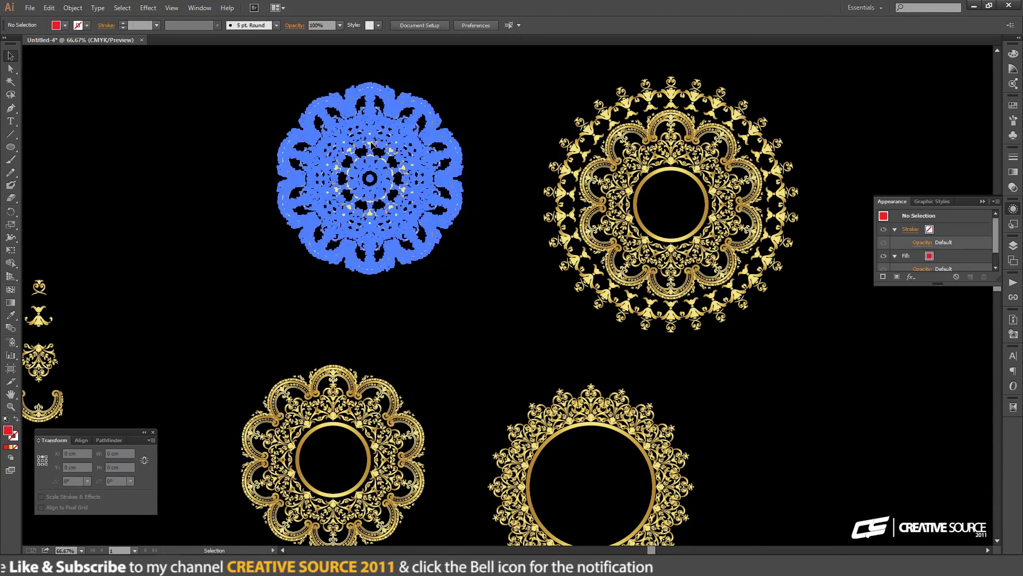
pyautogui.click(368, 152)
pyautogui.doubleClick(371, 144)
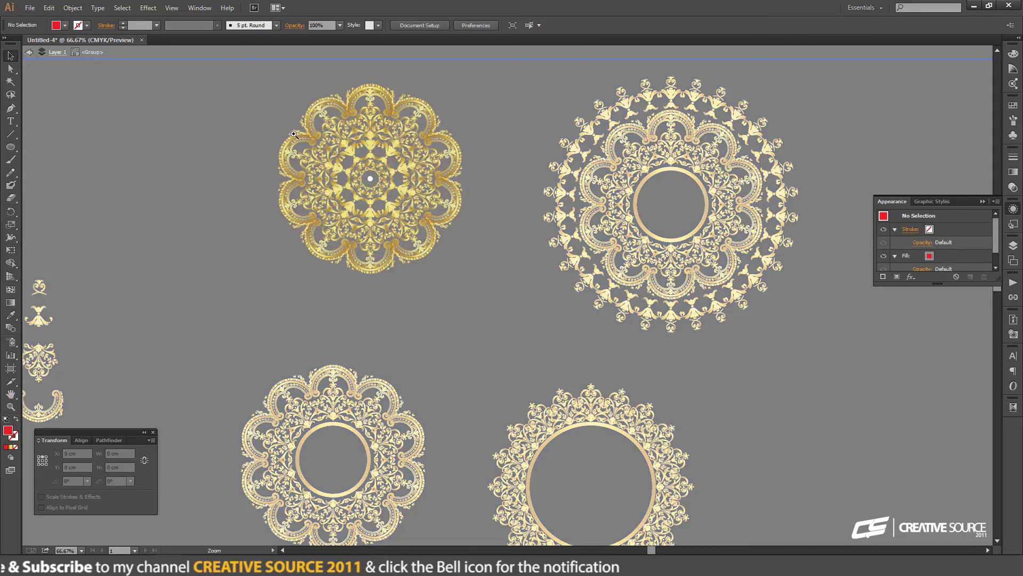
pyautogui.moveTo(294, 136); pyautogui.dragTo(434, 222)
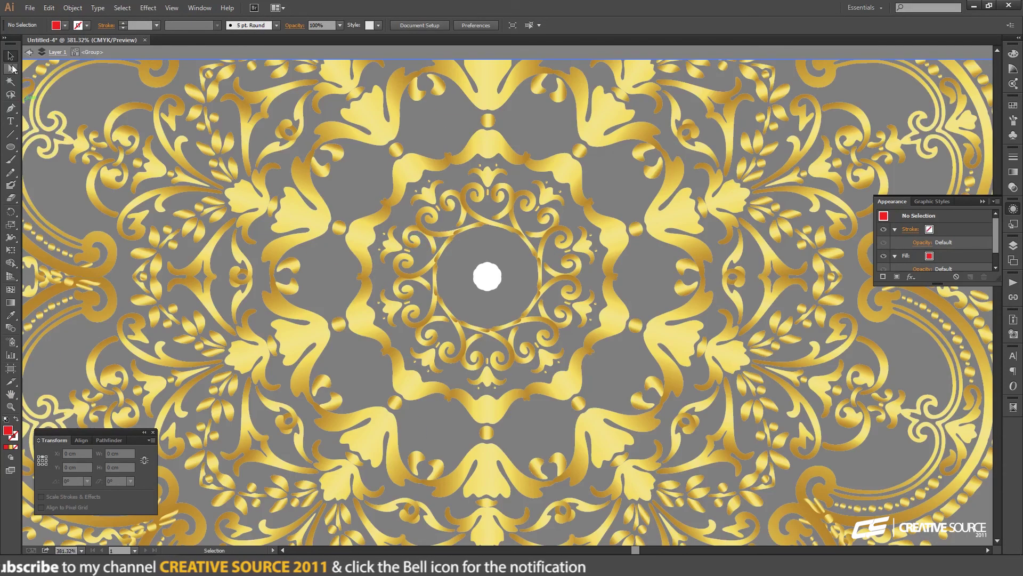
pyautogui.click(10, 68)
pyautogui.click(495, 288)
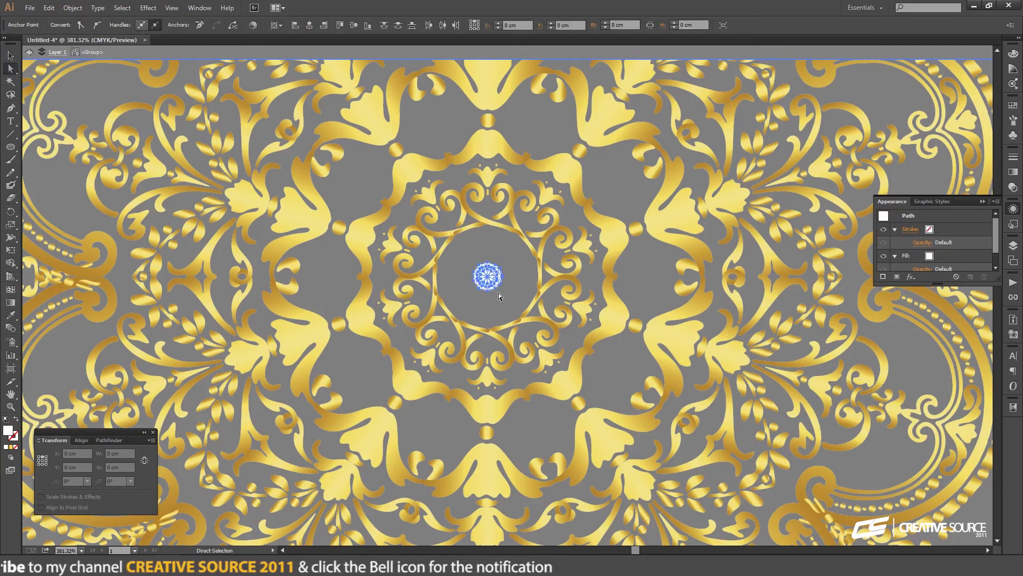
pyautogui.click(48, 7)
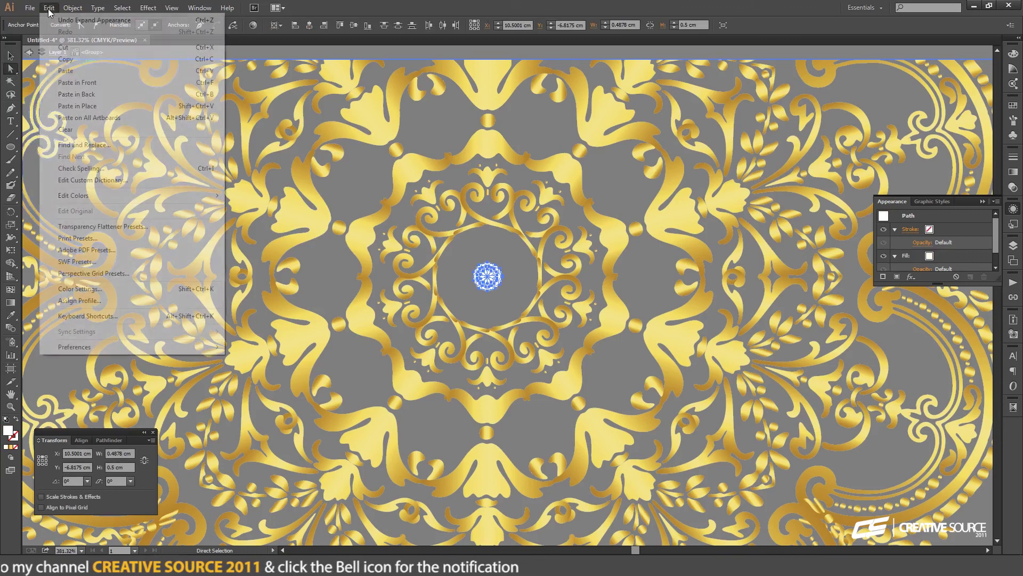
pyautogui.click(74, 131)
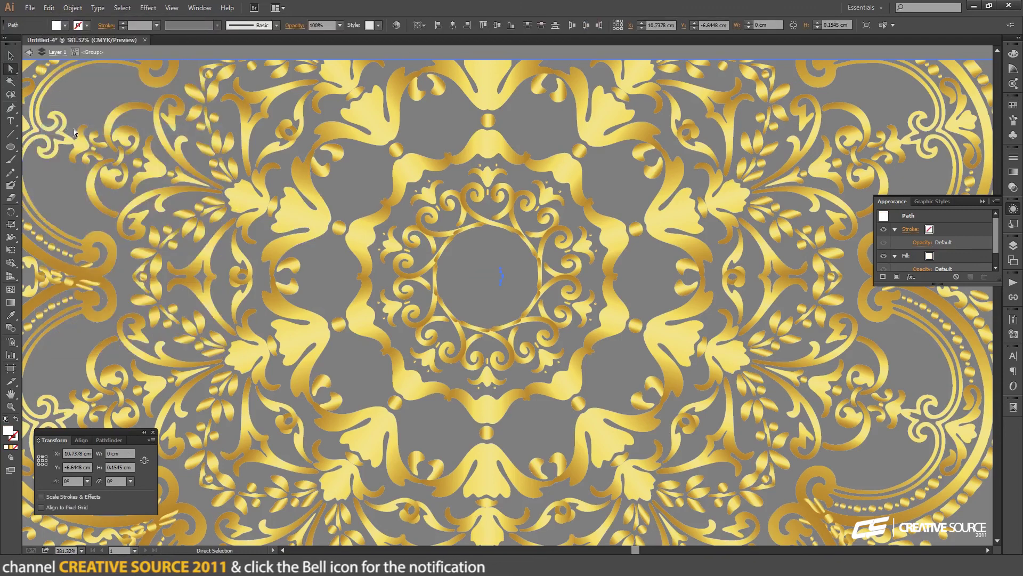
pyautogui.click(49, 8)
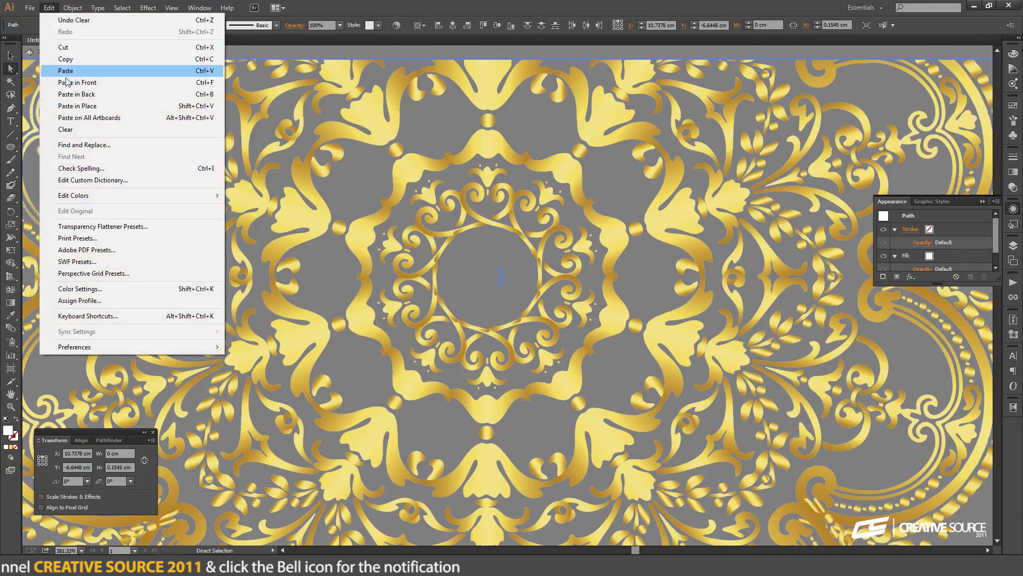
pyautogui.click(71, 129)
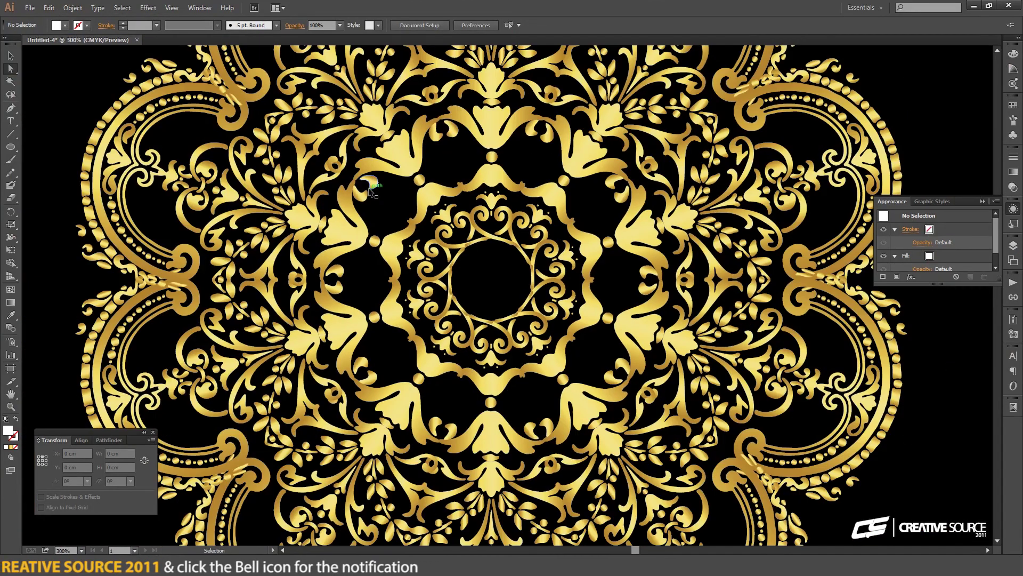
pyautogui.hotkey('ctrl', '-')
pyautogui.hotkey('ctrl', '-')
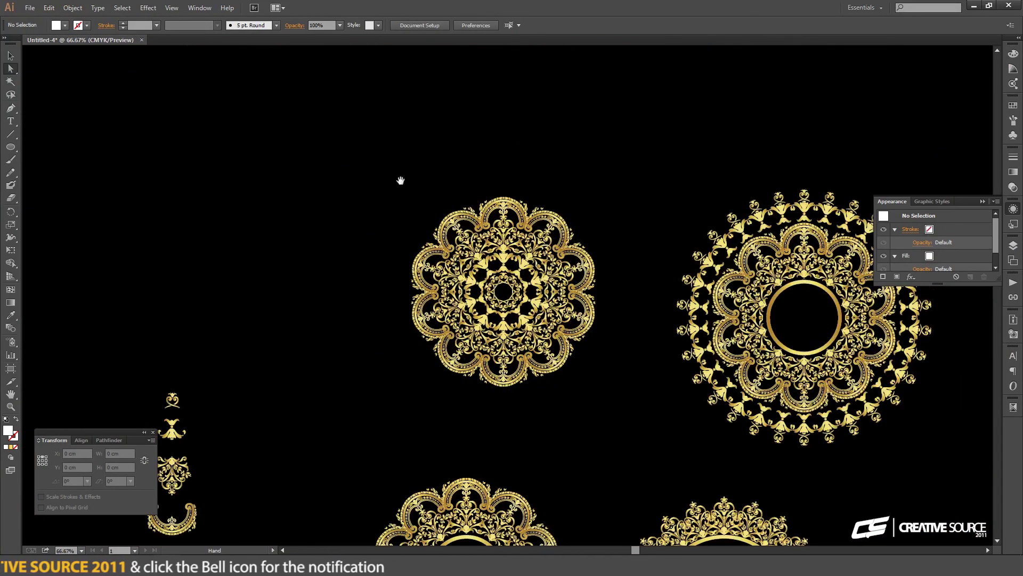
pyautogui.hotkey('ctrl', '-')
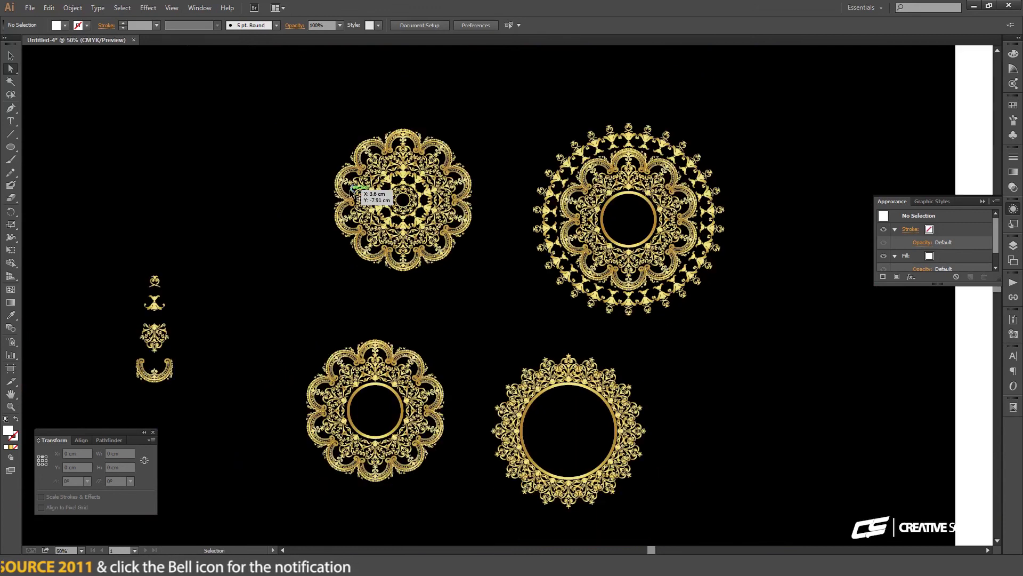
# Step: Select each of the four ornaments in turn to check their positions
pyautogui.moveTo(351, 192); pyautogui.dragTo(453, 194)
pyautogui.press('v')
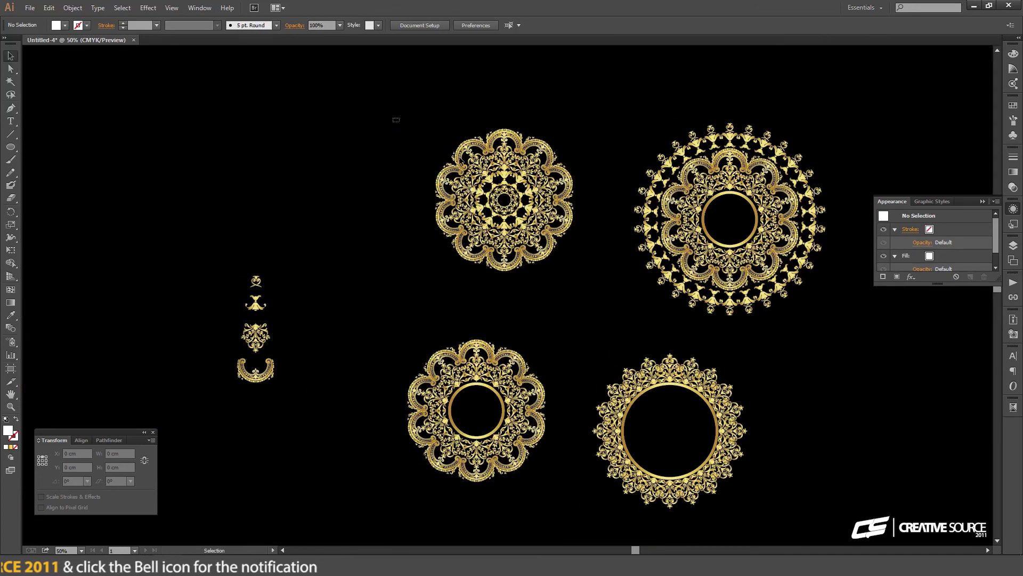
pyautogui.moveTo(392, 117); pyautogui.dragTo(589, 285)
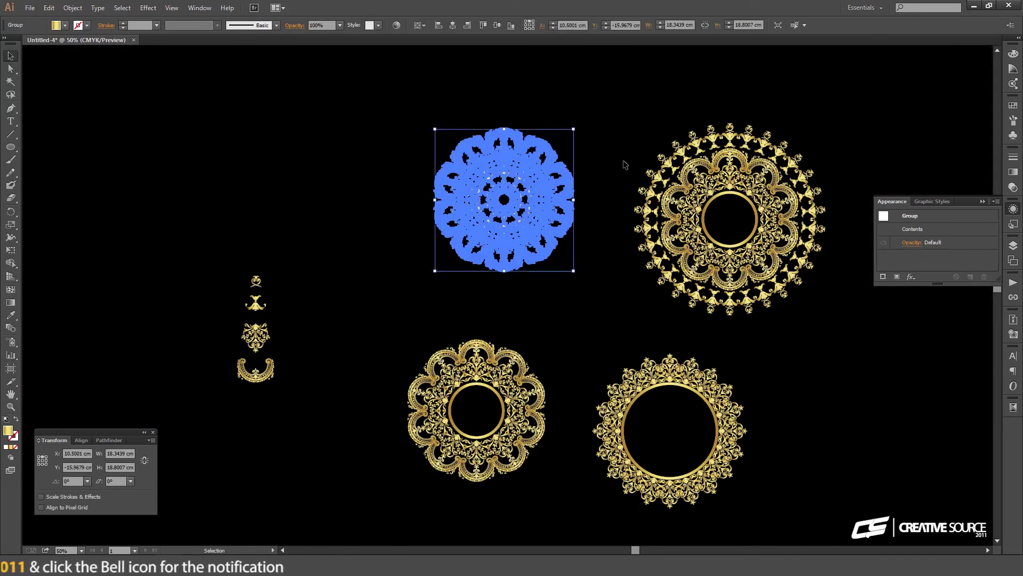
pyautogui.moveTo(622, 122)
pyautogui.mouseDown()
pyautogui.moveTo(726, 245)
pyautogui.moveTo(833, 318)
pyautogui.mouseUp()
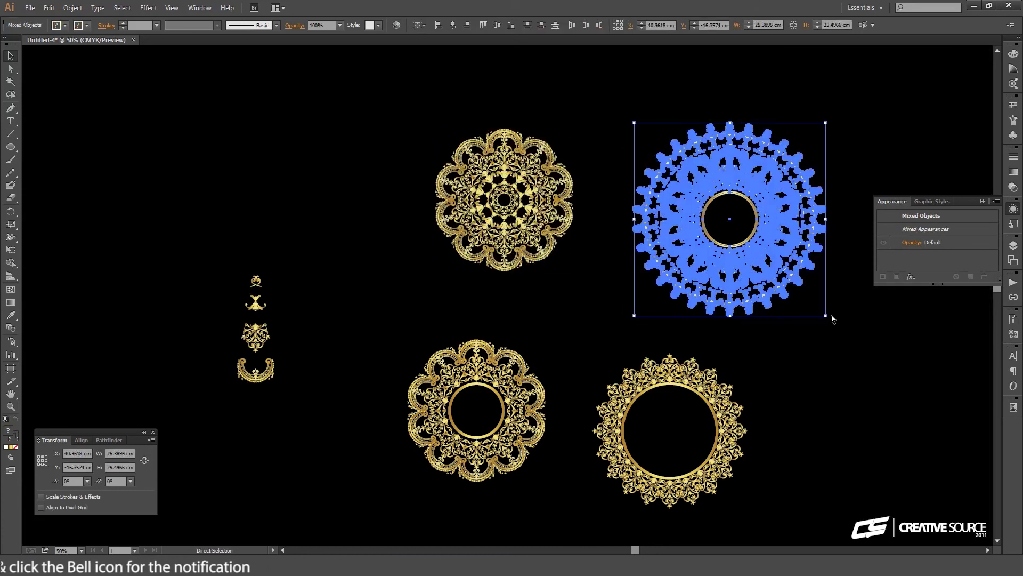
pyautogui.moveTo(380, 320); pyautogui.dragTo(555, 485)
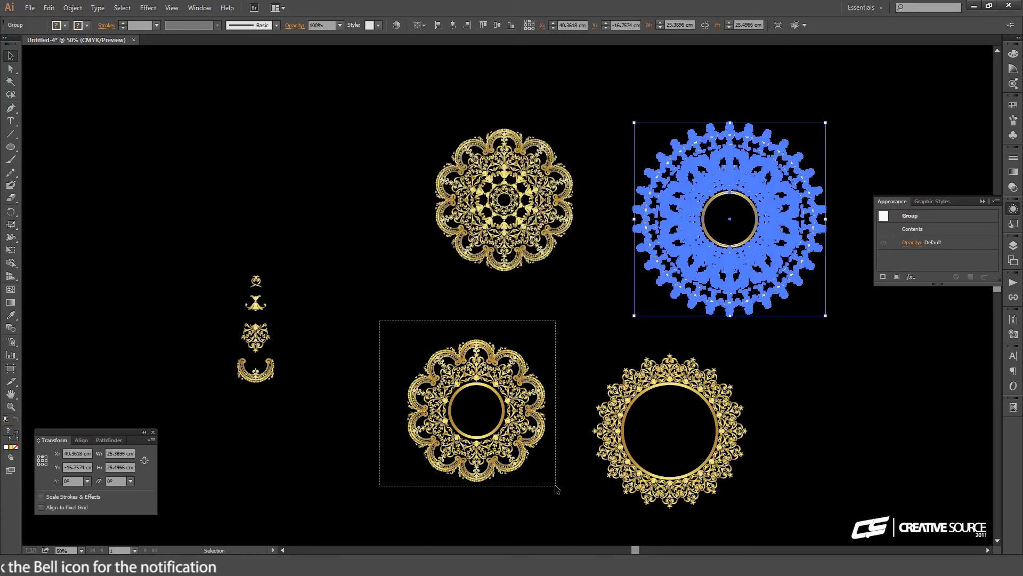
pyautogui.moveTo(579, 330); pyautogui.dragTo(781, 519)
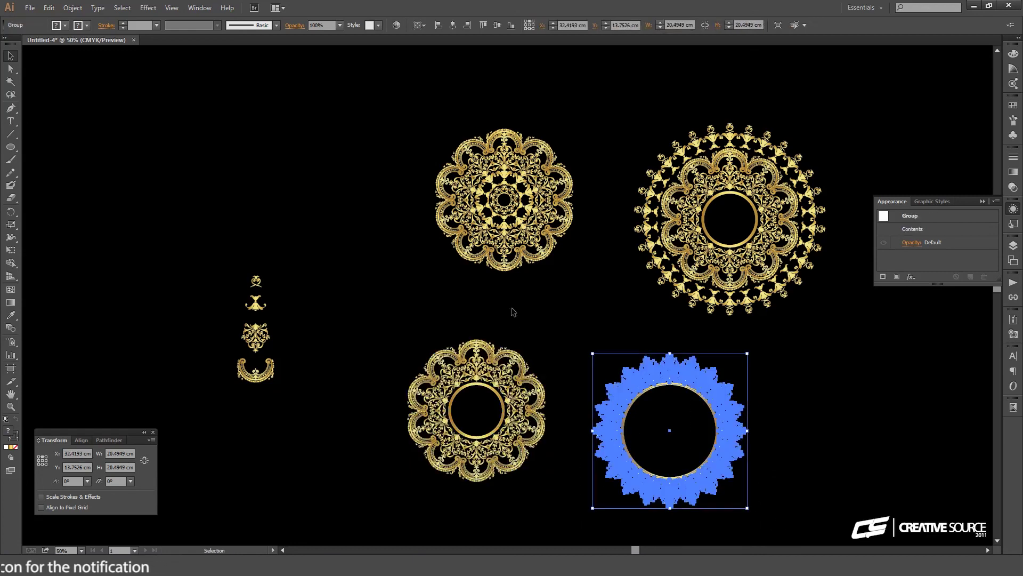
# Step: Horizontally centre the left pair and the right pair of ornaments
pyautogui.moveTo(406, 148); pyautogui.dragTo(573, 419)
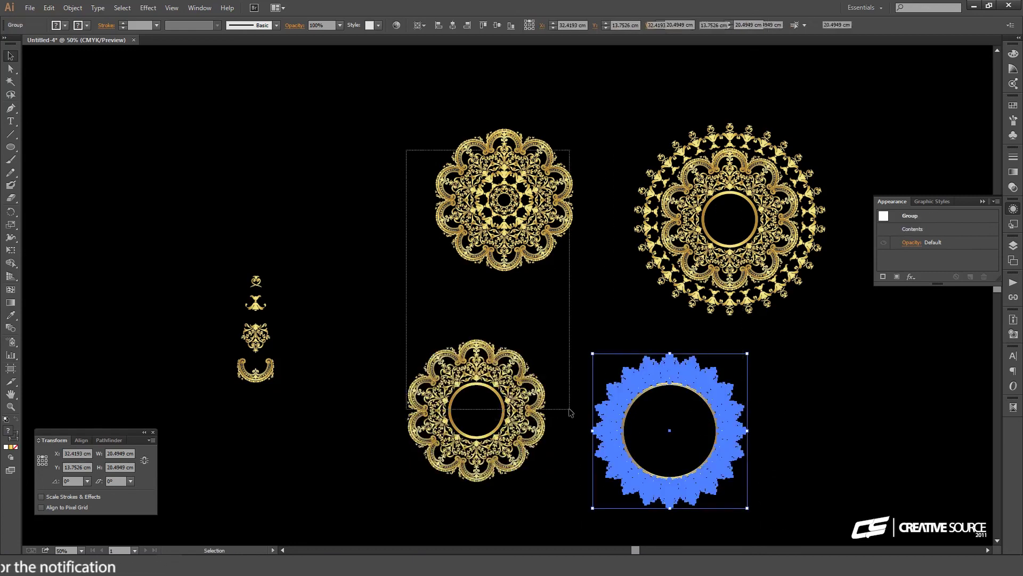
pyautogui.click(452, 26)
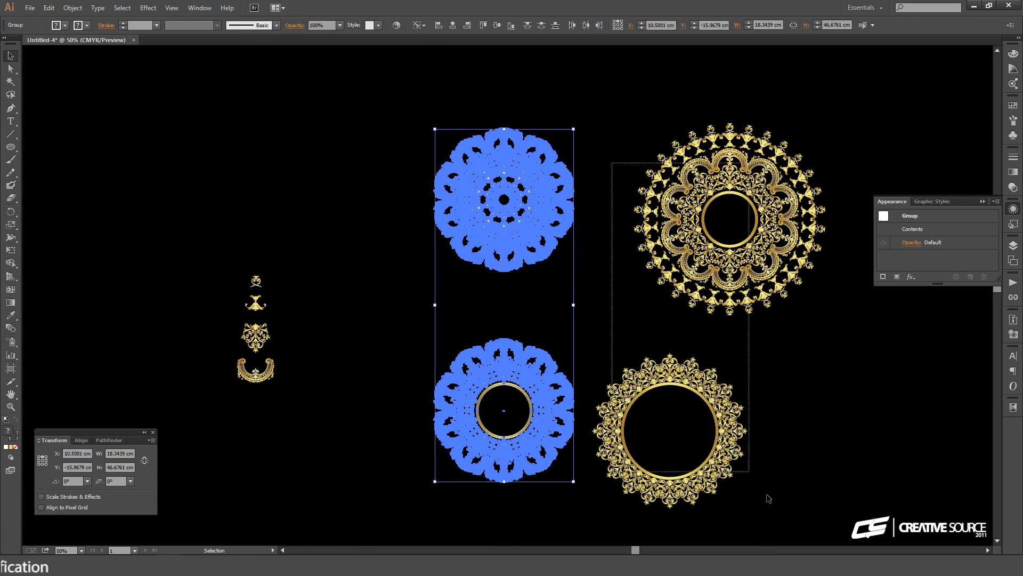
pyautogui.moveTo(612, 162); pyautogui.dragTo(747, 498)
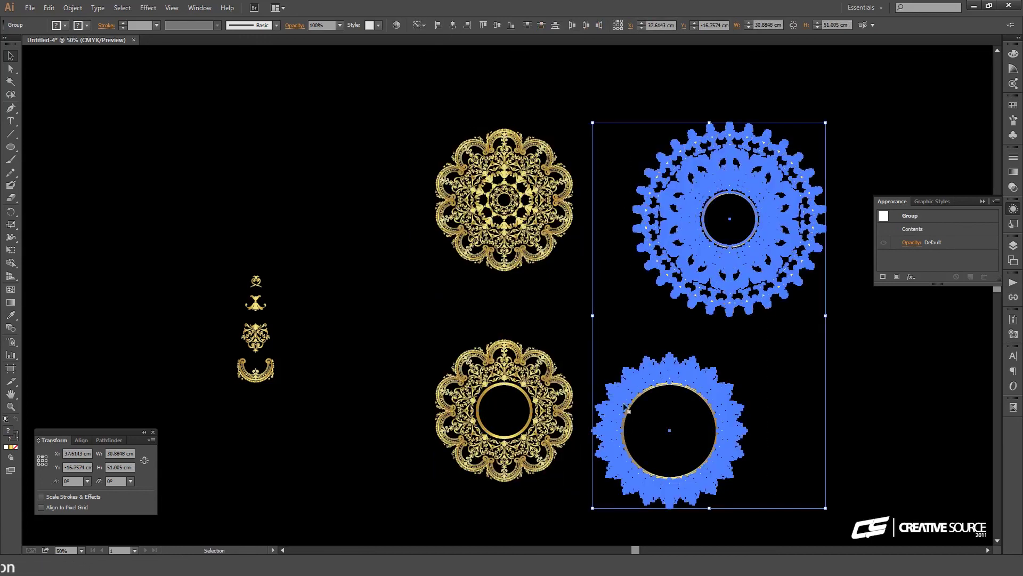
pyautogui.click(452, 25)
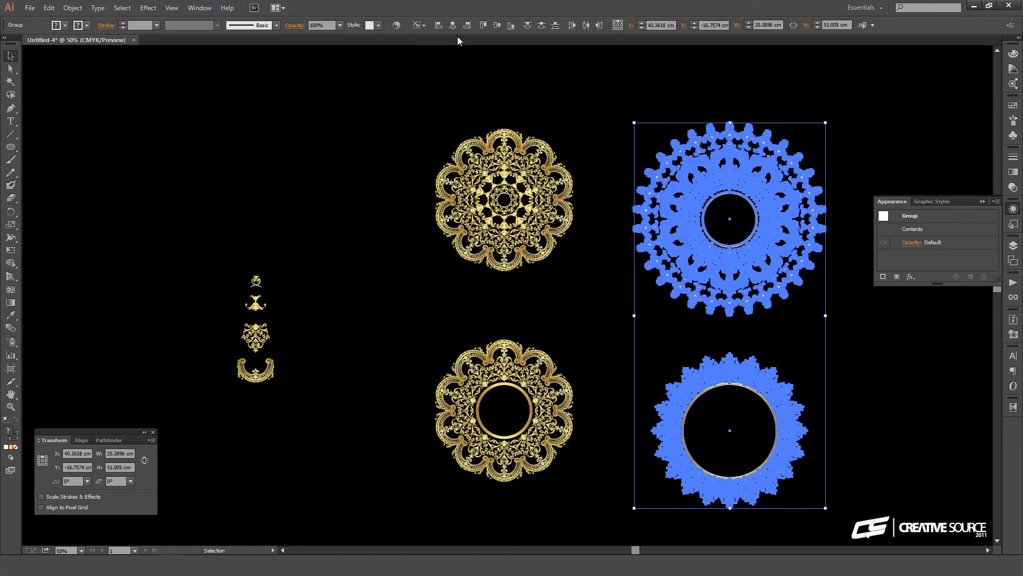
# Step: Level the two bottom ornaments with each other and recentre the view
pyautogui.click(403, 315)
pyautogui.moveTo(408, 340); pyautogui.dragTo(741, 486)
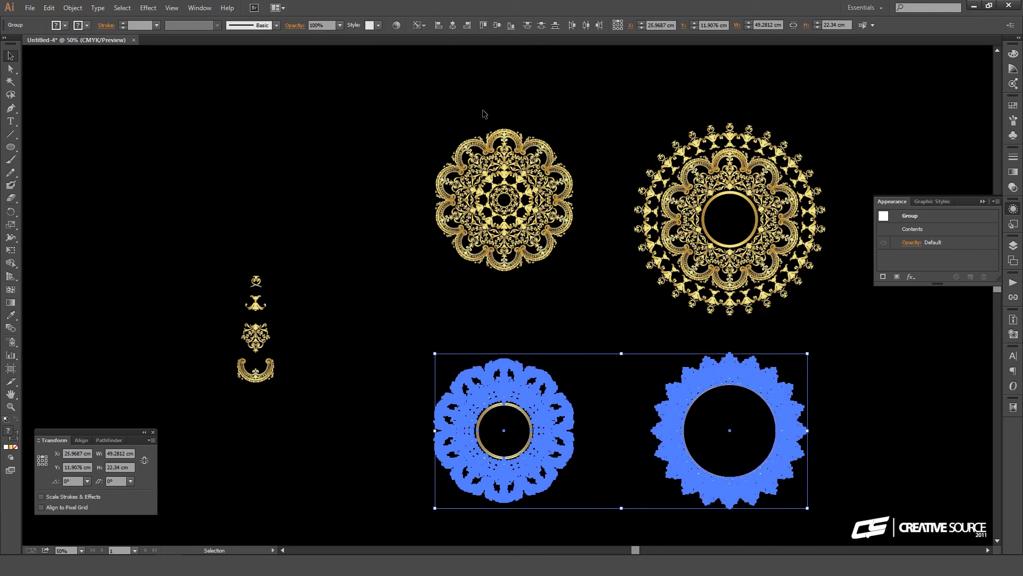
pyautogui.click(496, 314)
pyautogui.moveTo(496, 315); pyautogui.dragTo(330, 253)
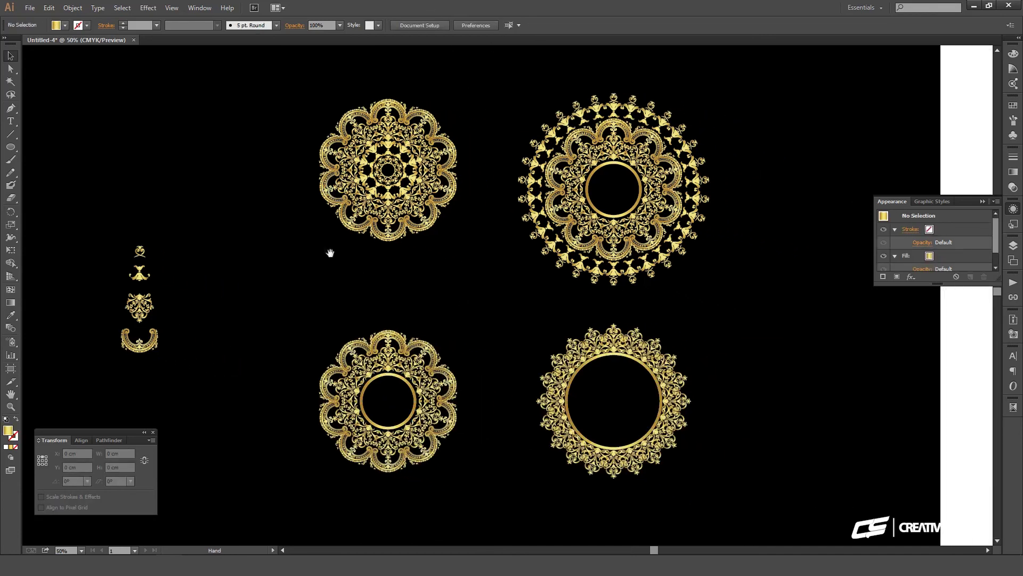
# Step: Zoom to fit the four gold ornaments in the window and collapse the Appearance panel
pyautogui.moveTo(255, 66); pyautogui.dragTo(728, 494)
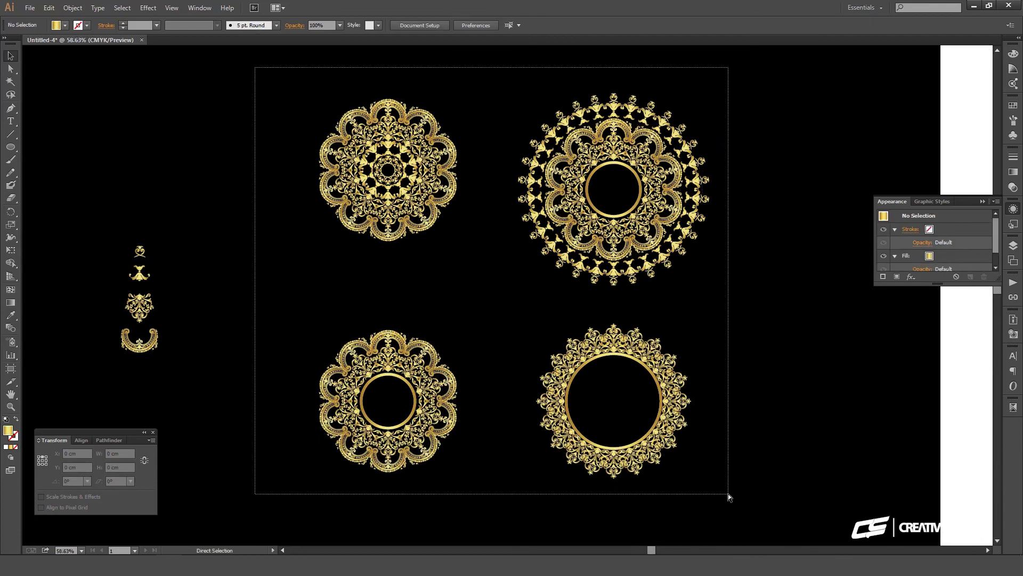
pyautogui.click(893, 204)
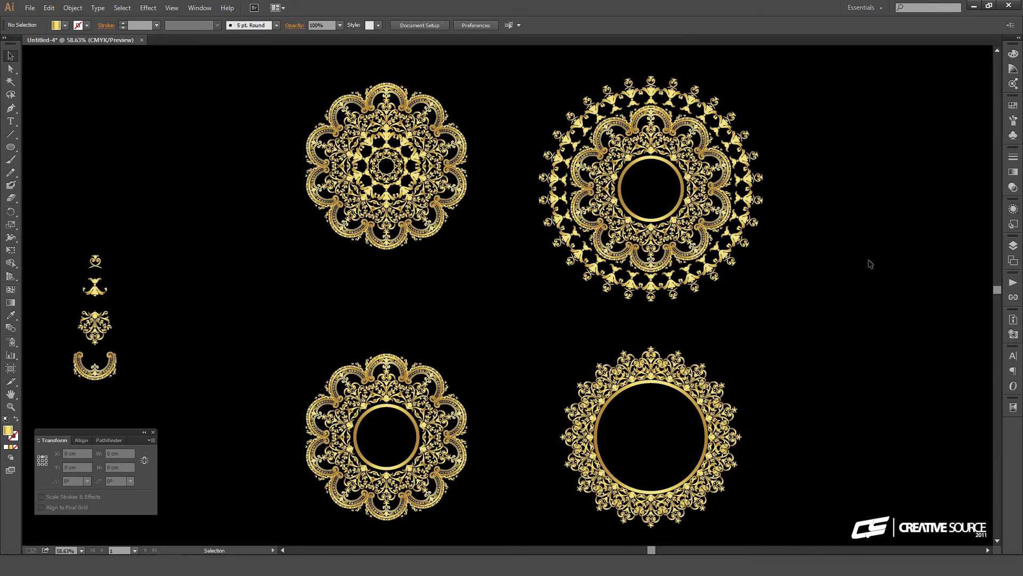